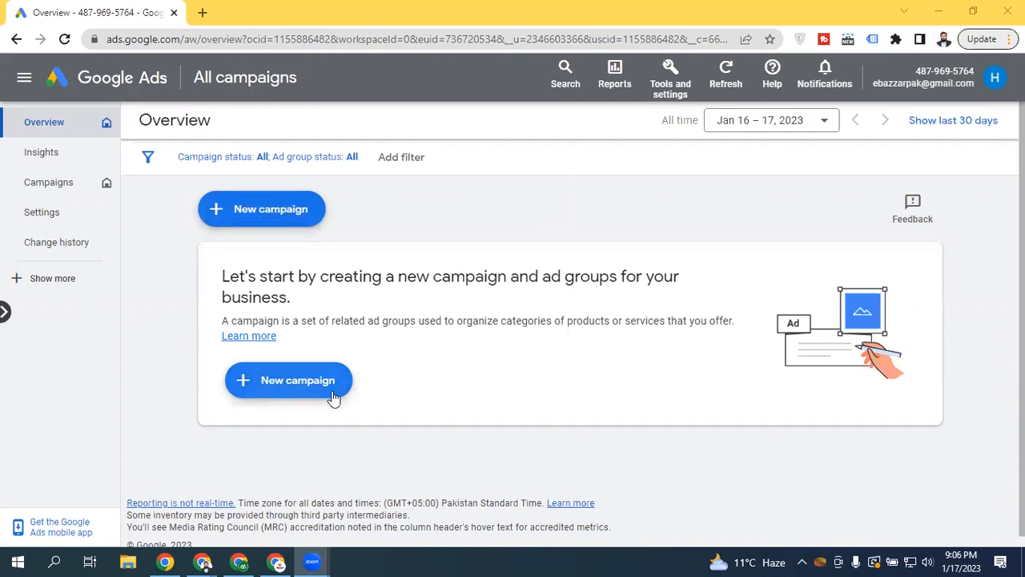
Go to the Campaigns list and start a new campaign from the plus menu
click(61, 184)
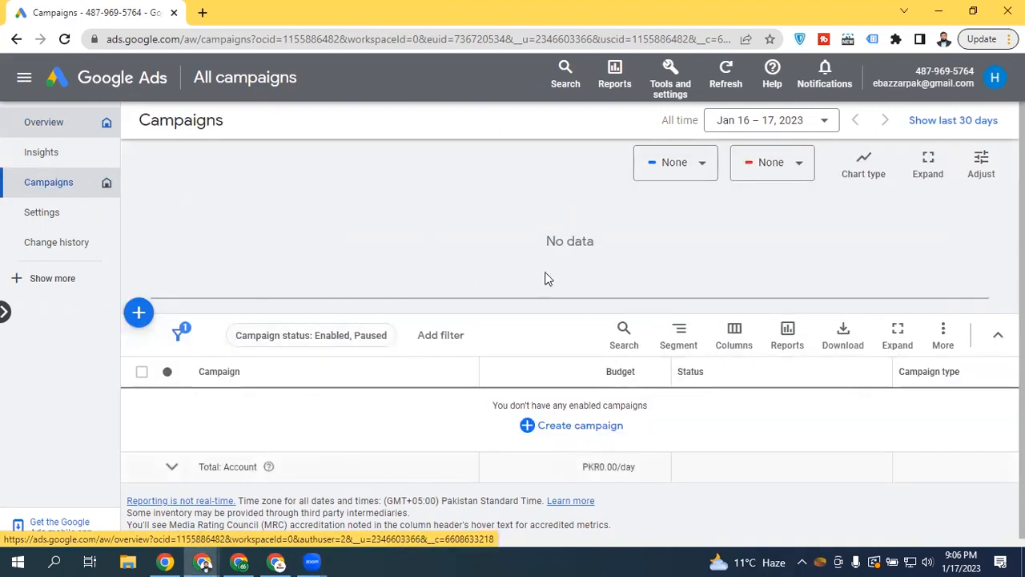
click(141, 317)
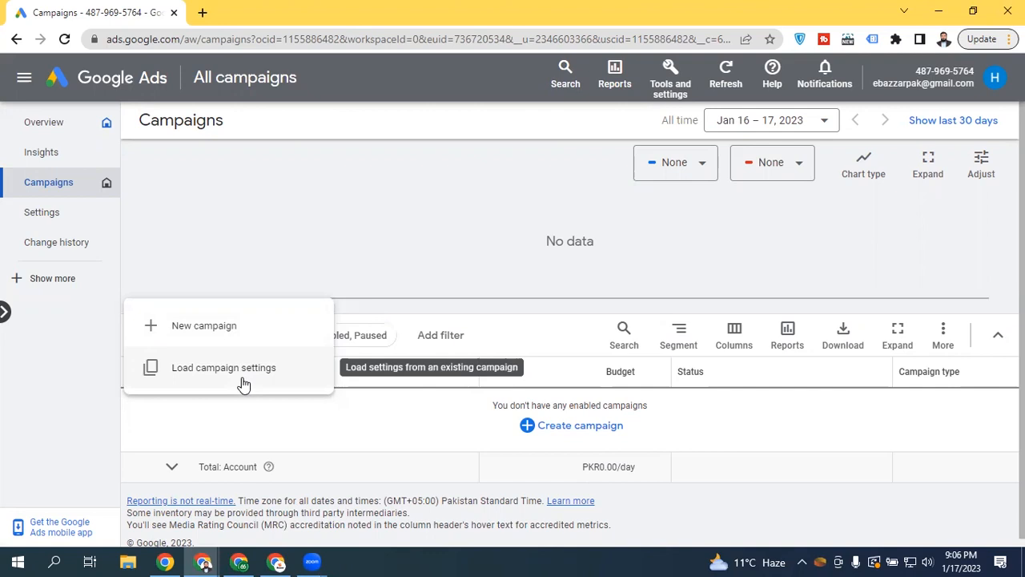
click(231, 327)
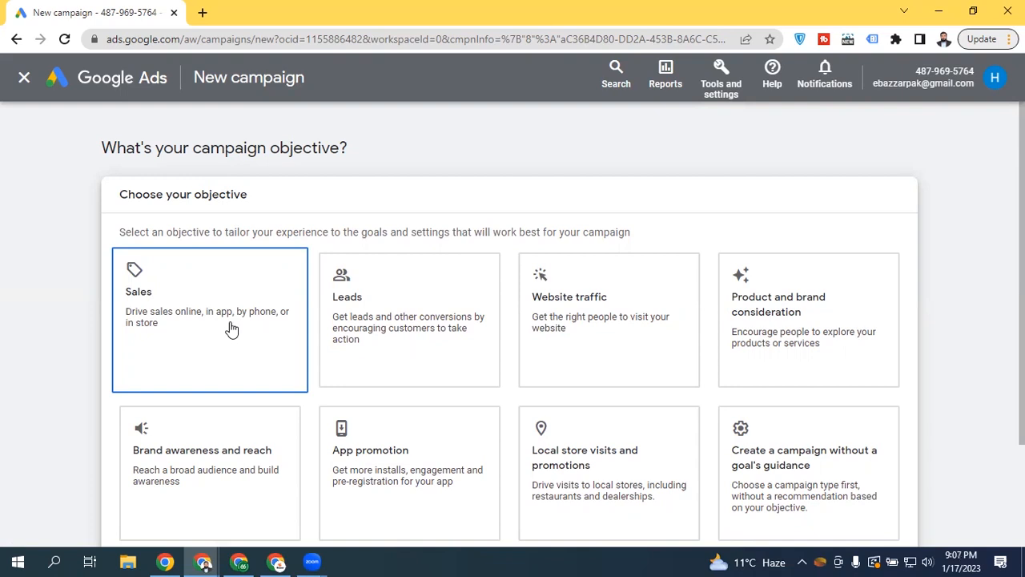
Scroll through the 'What's your campaign objective?' cards
drag(1022, 316, 1022, 367)
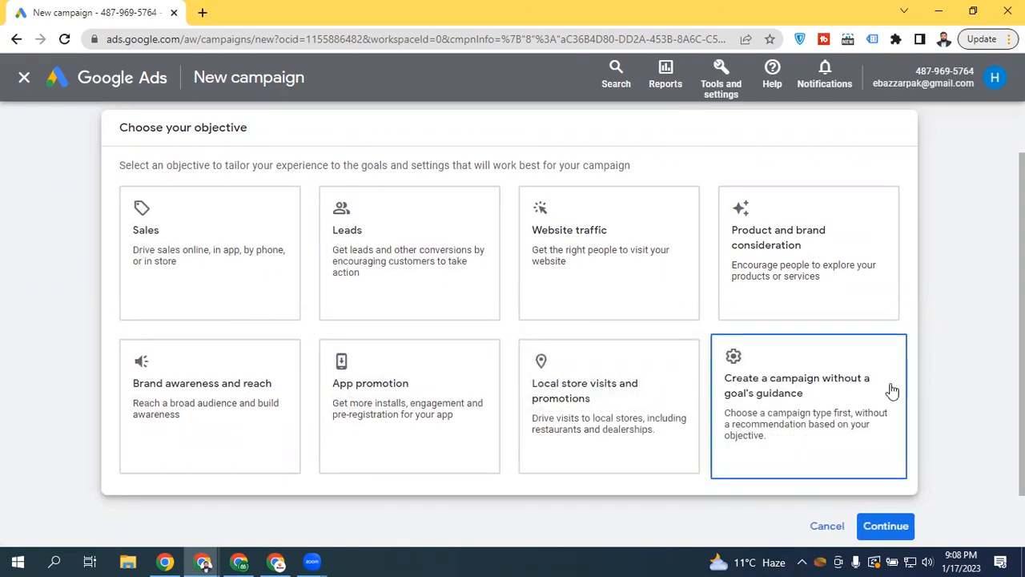
scroll(481, 360, down, 2)
Choose 'Create a campaign without a goal's guidance' as the objective and Video as the campaign type
click(189, 355)
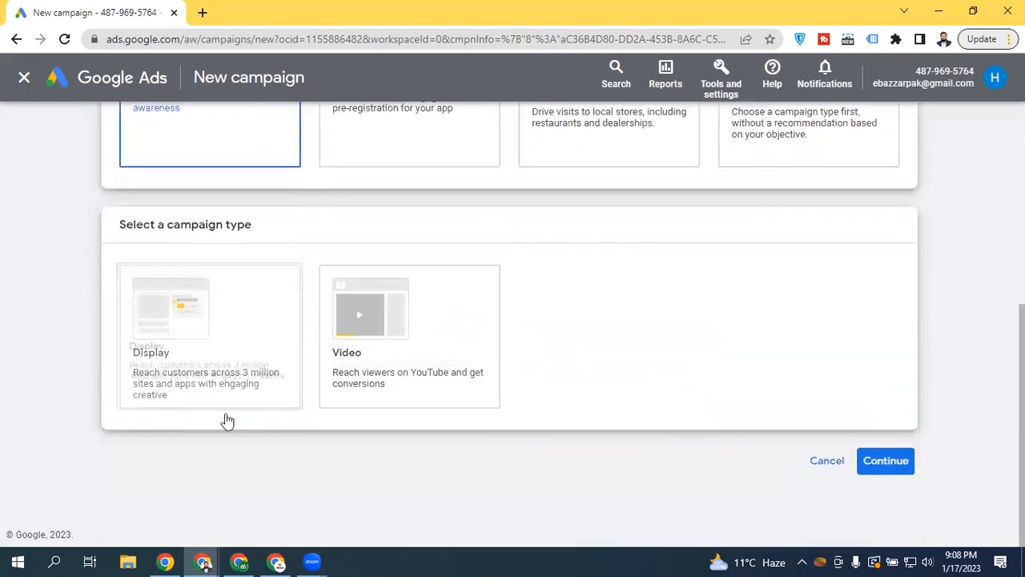
scroll(727, 155, up, 4)
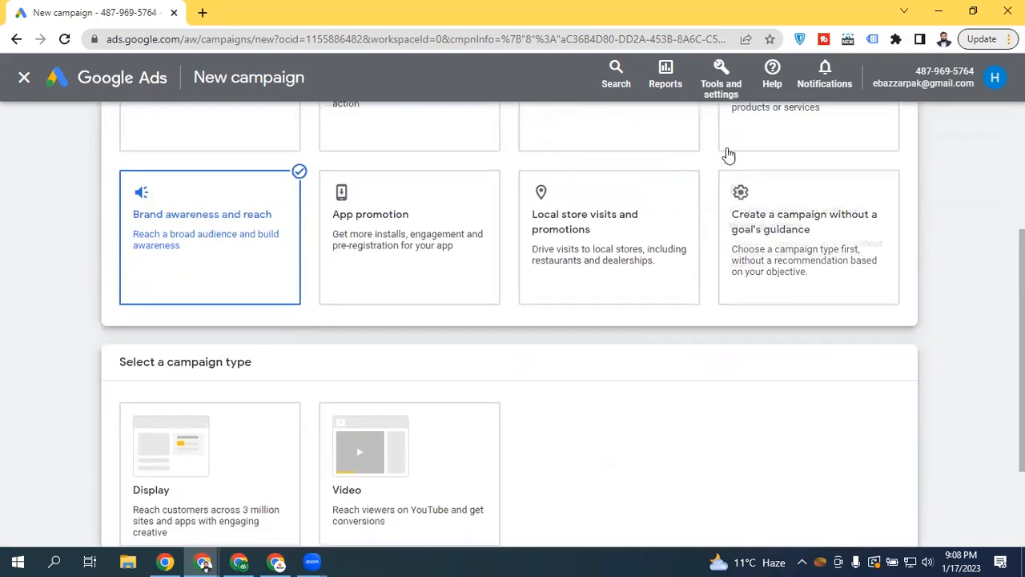
click(769, 160)
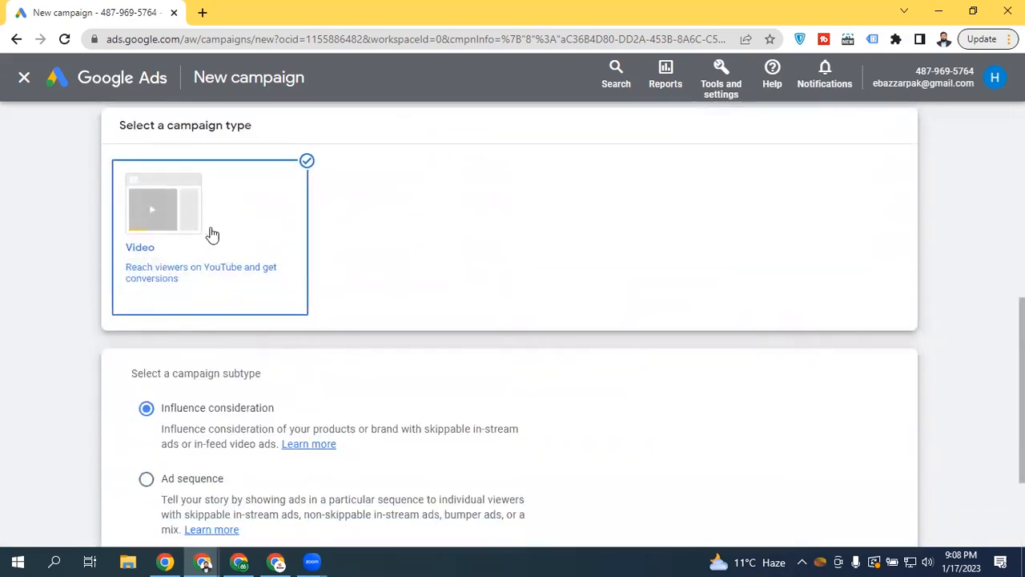
scroll(801, 293, up, 3)
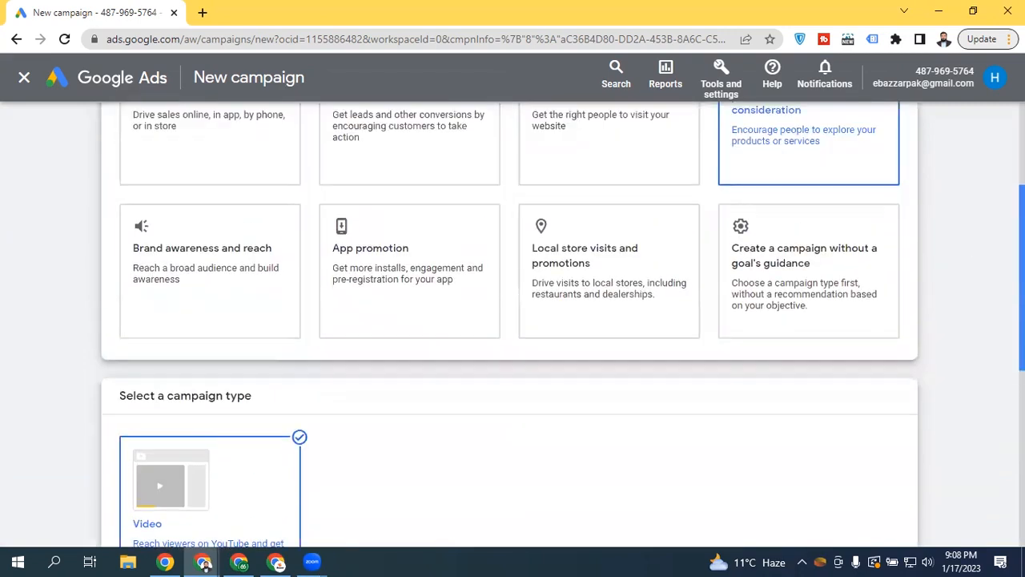
click(801, 291)
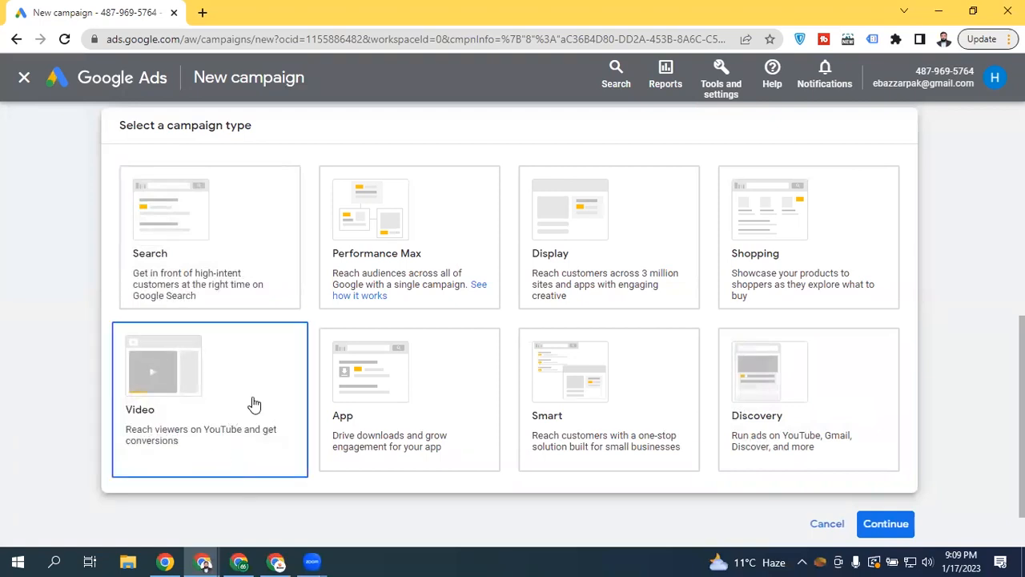
click(216, 396)
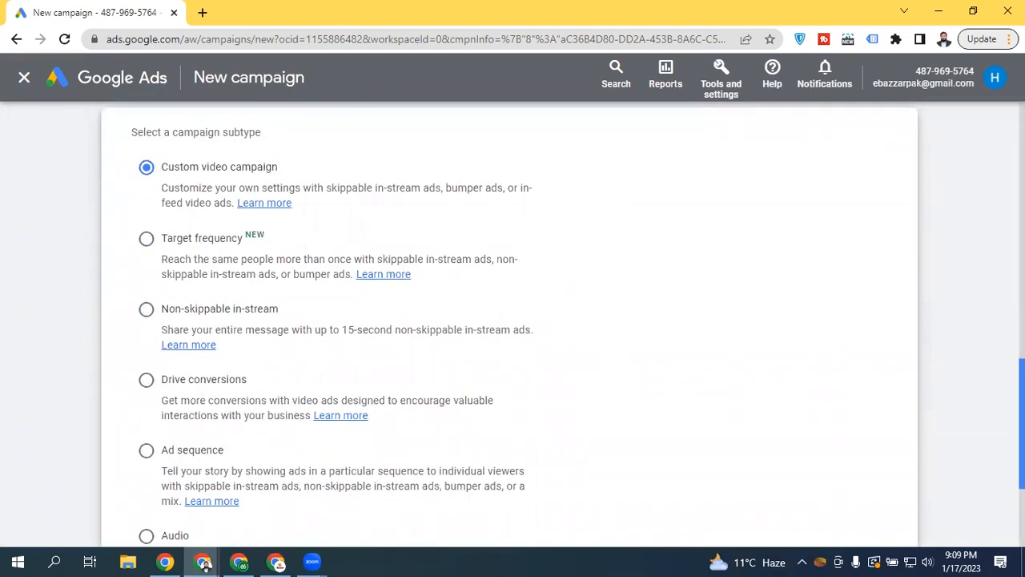
scroll(614, 353, up, 5)
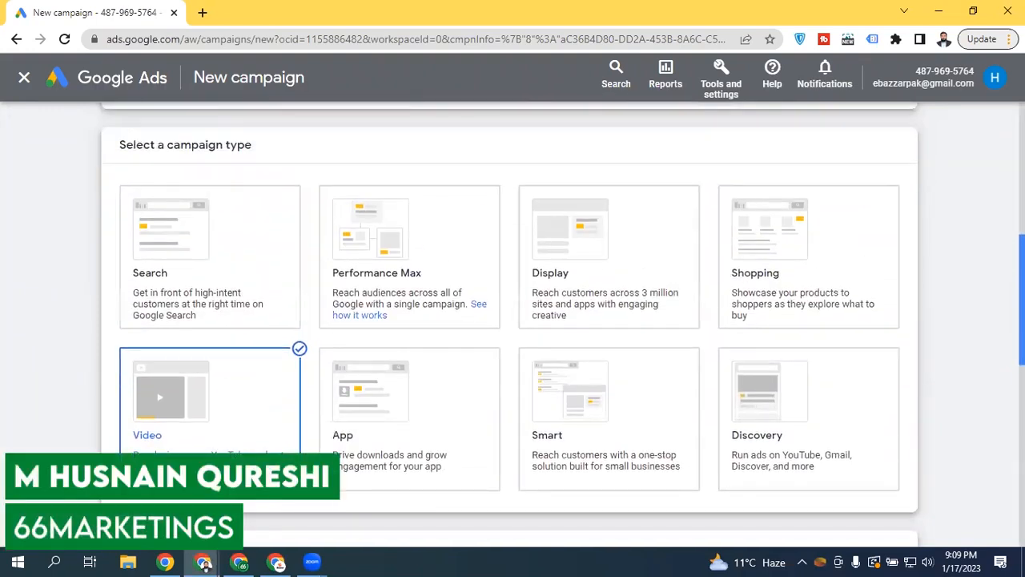
scroll(512, 320, down, 5)
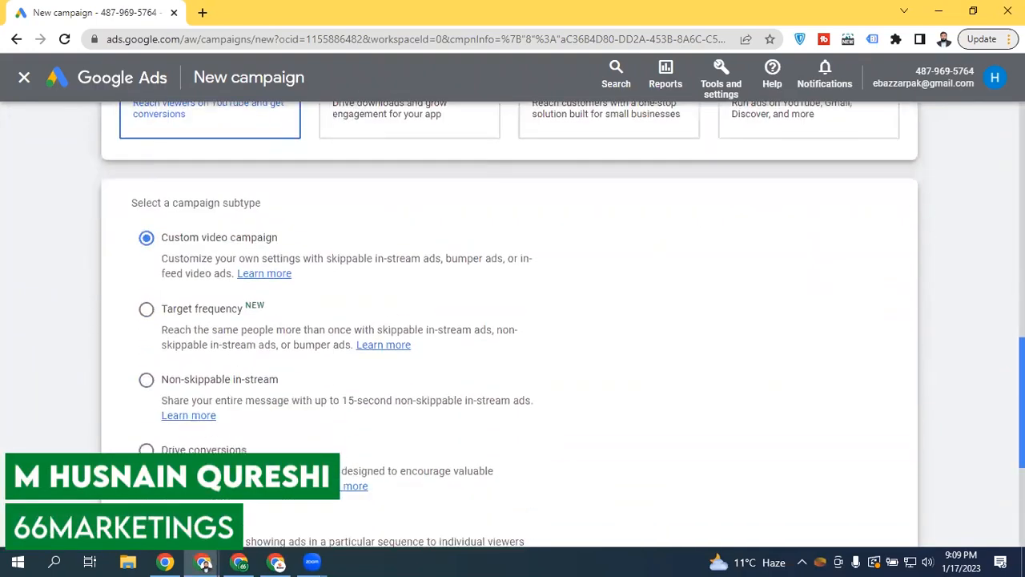
scroll(512, 320, up, 10)
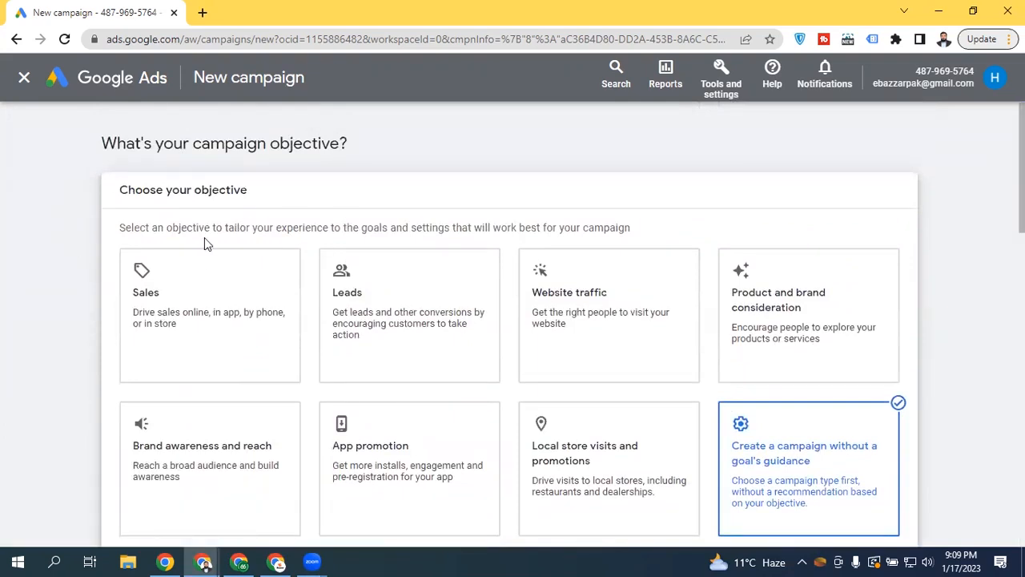
scroll(272, 222, down, 5)
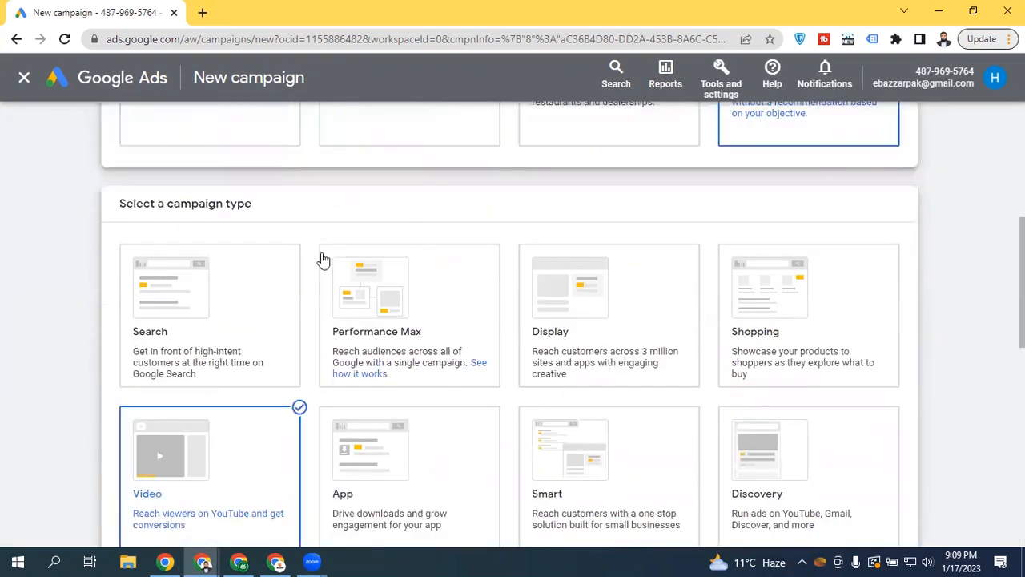
scroll(249, 377, down, 3)
scroll(248, 376, up, 3)
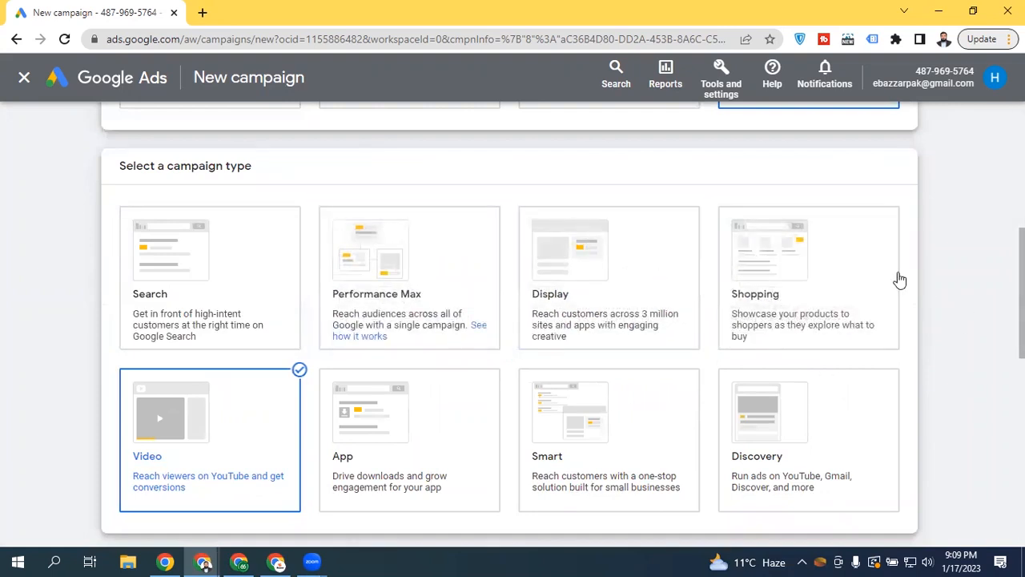
scroll(897, 279, down, 1)
scroll(90, 391, down, 1)
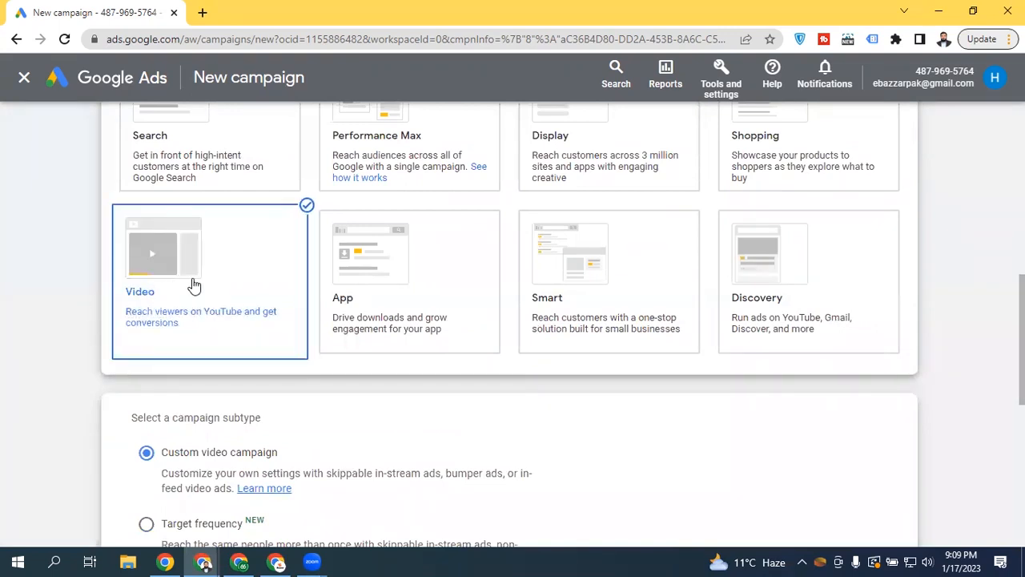
drag(1022, 359, 1022, 390)
scroll(938, 403, down, 2)
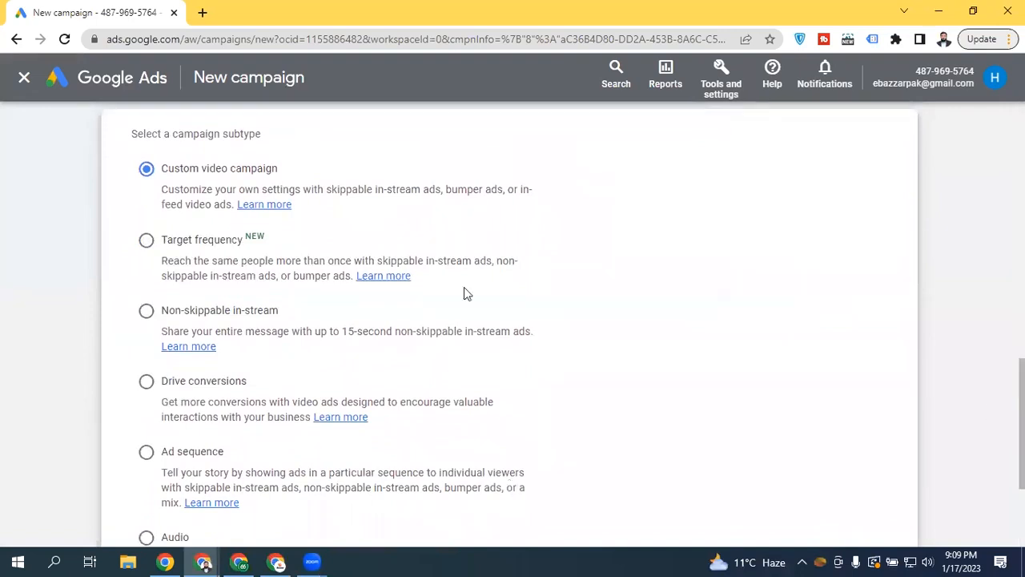
key(alt+Tab)
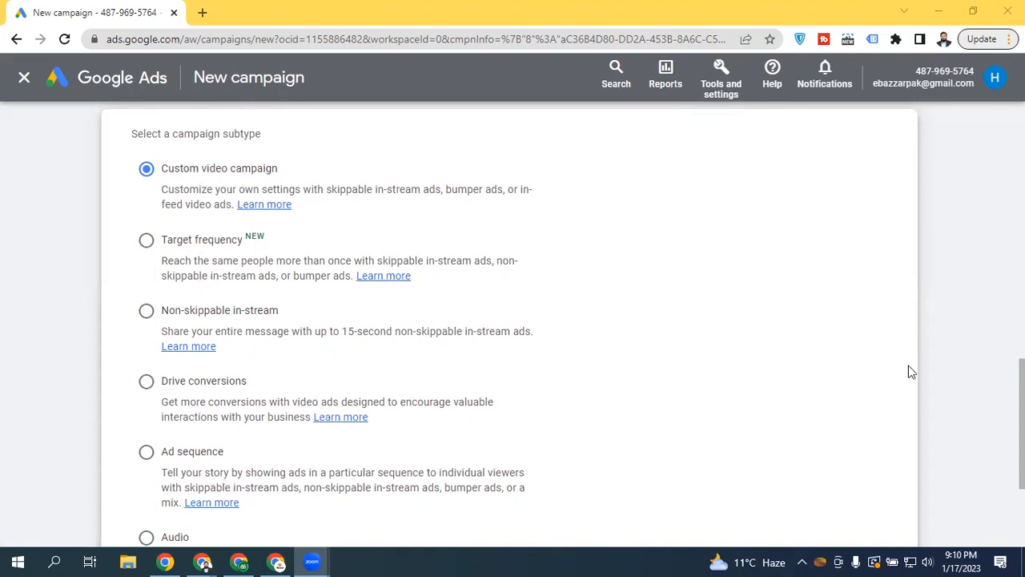
Keep the Custom video campaign subtype and continue to the General settings page
drag(1021, 425, 1021, 437)
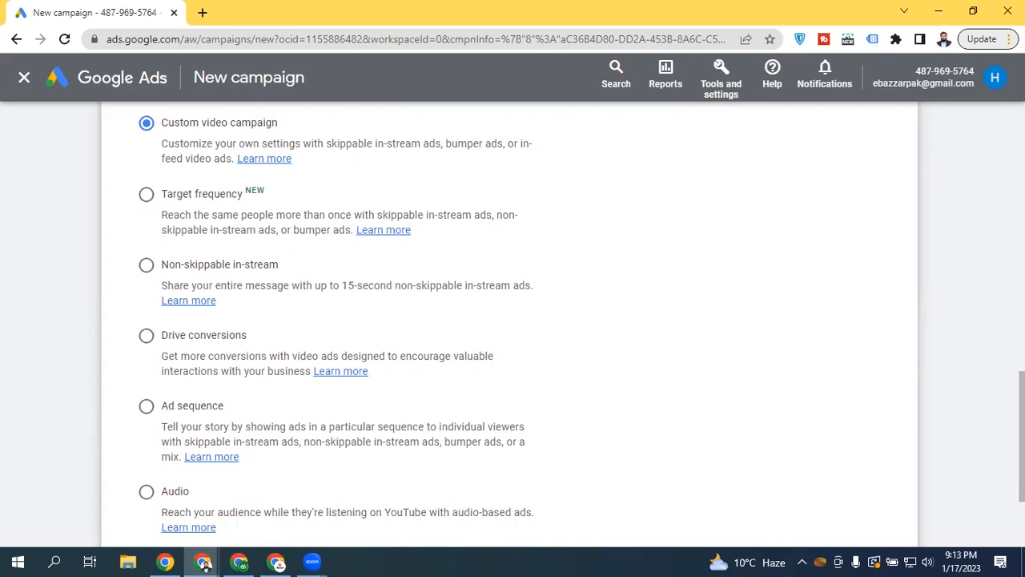
scroll(513, 320, down, 2)
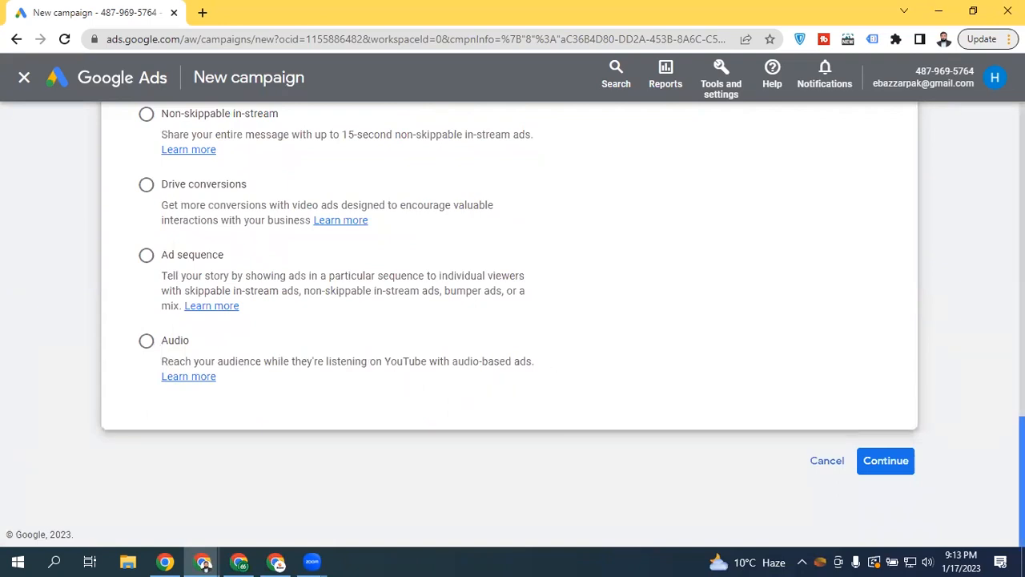
scroll(550, 377, up, 1)
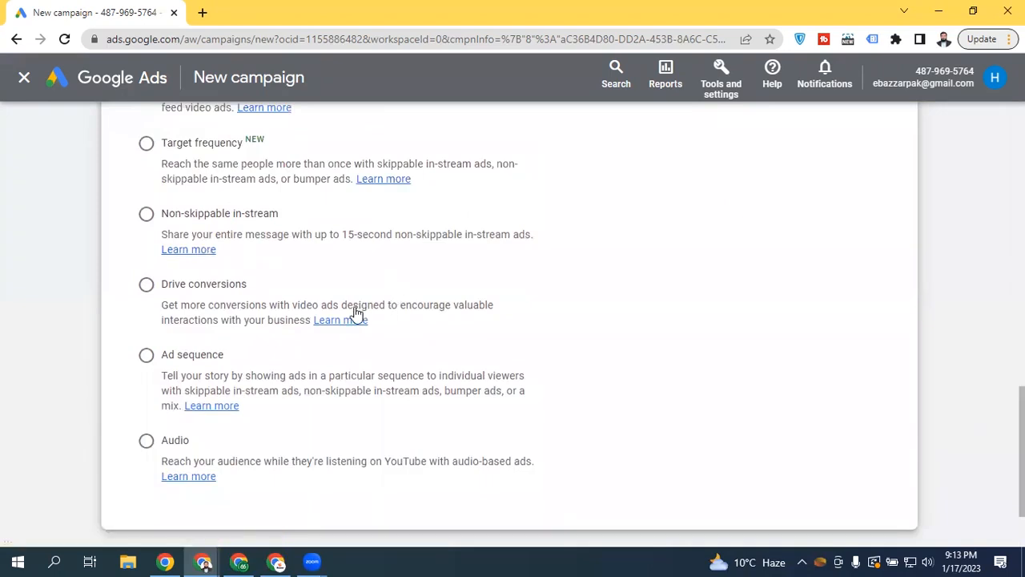
scroll(356, 312, up, 3)
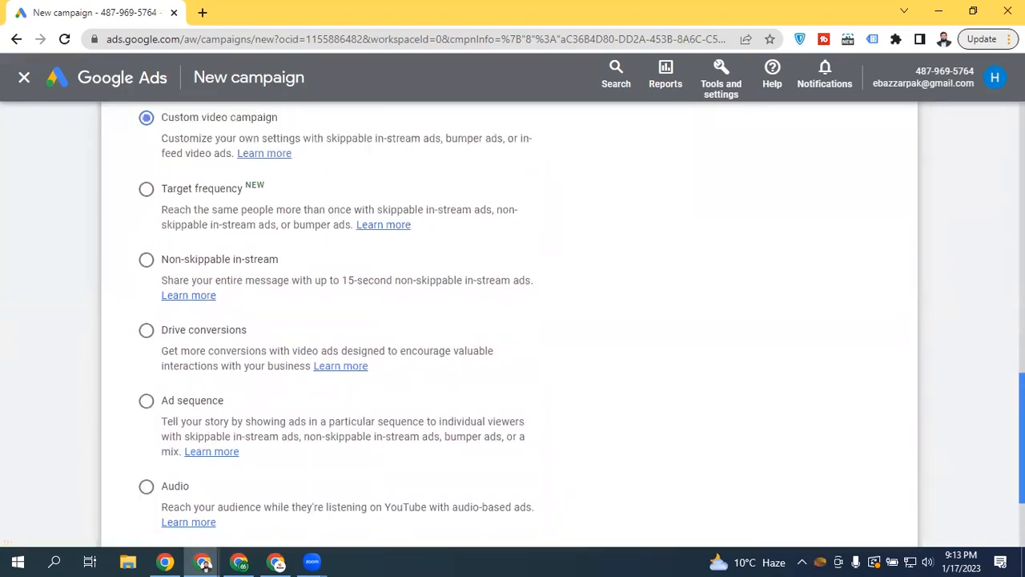
scroll(633, 355, down, 2)
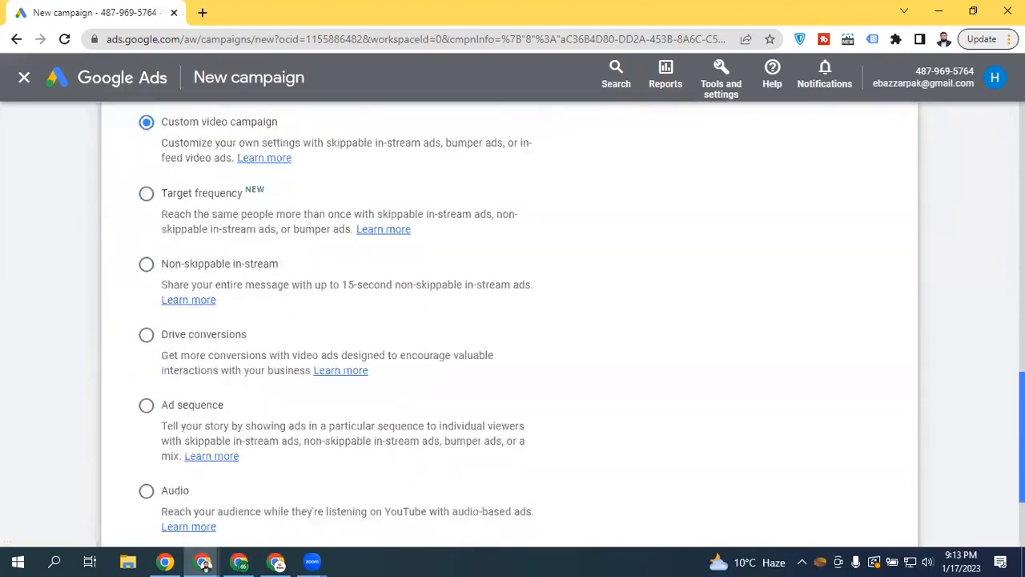
scroll(632, 355, up, 1)
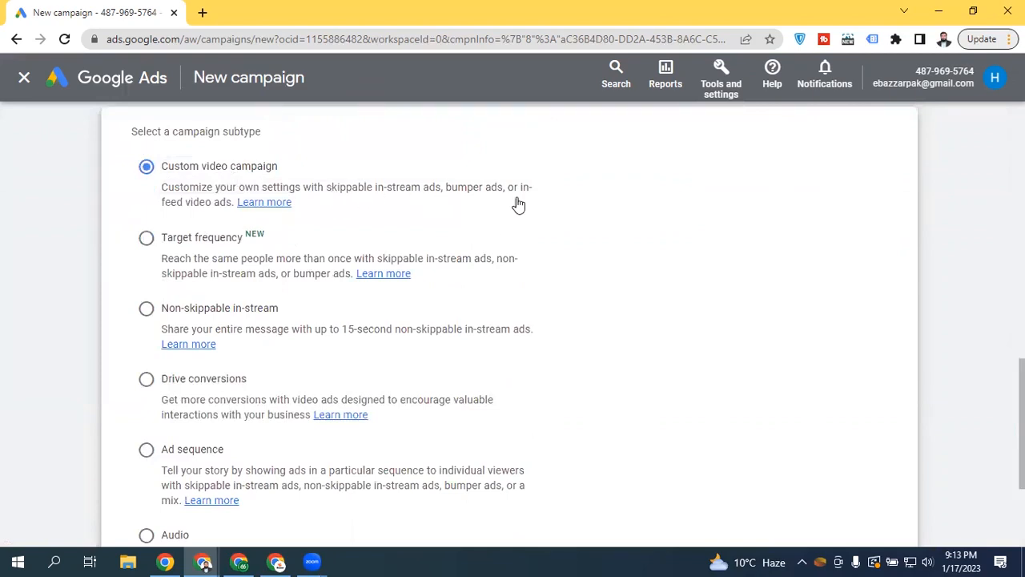
scroll(1021, 432, down, 1)
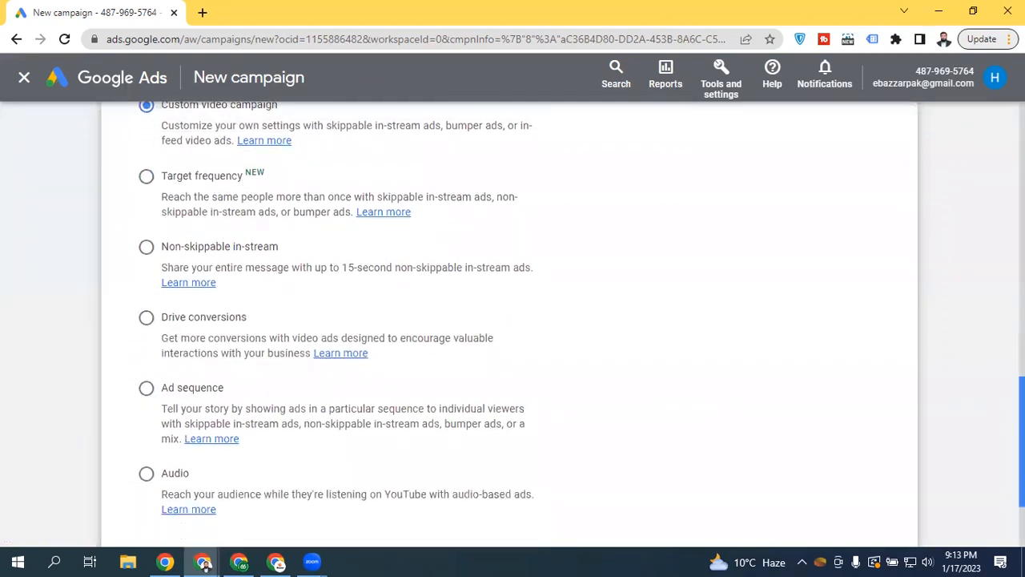
scroll(1021, 432, down, 2)
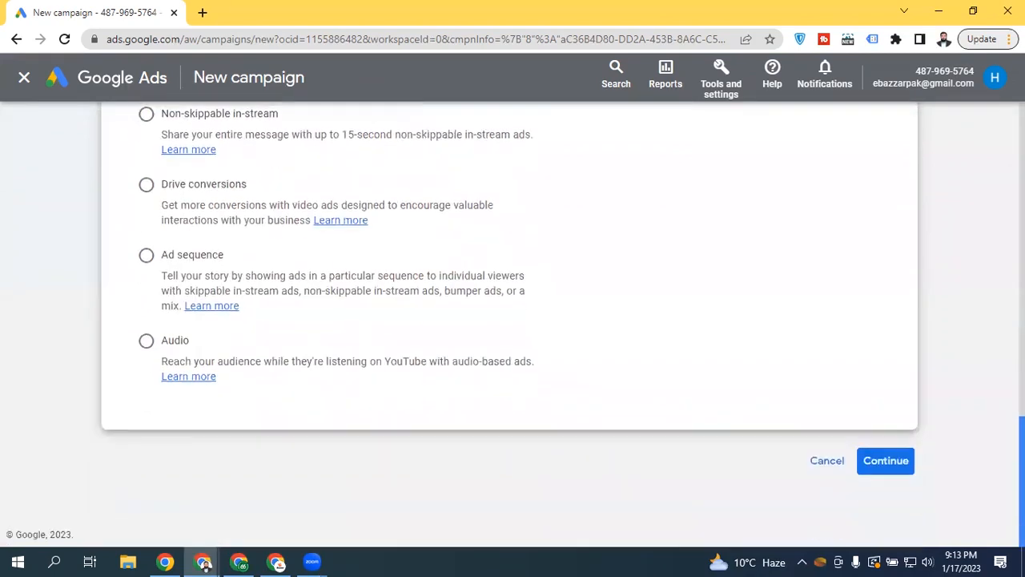
click(887, 462)
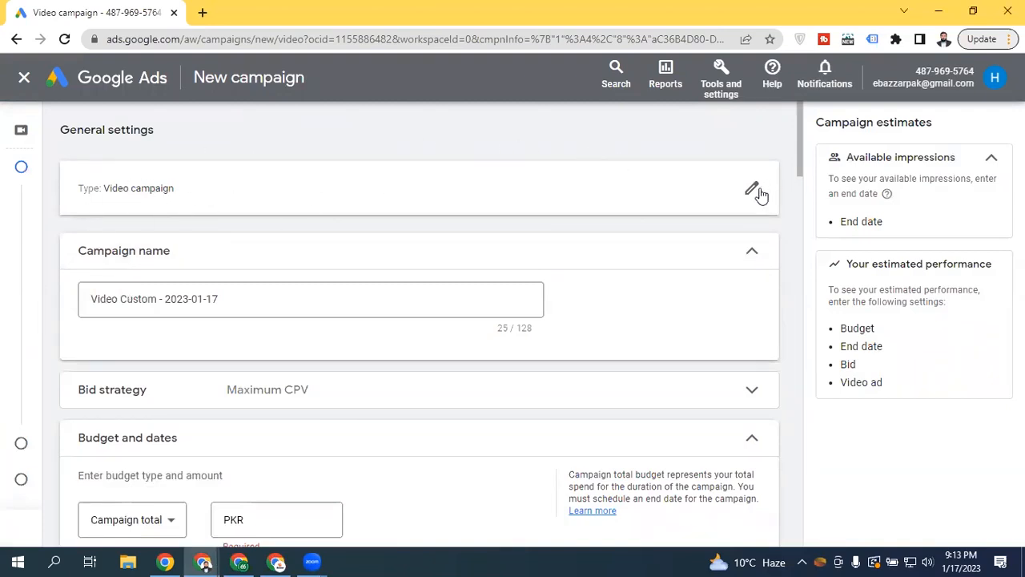
drag(102, 189, 205, 199)
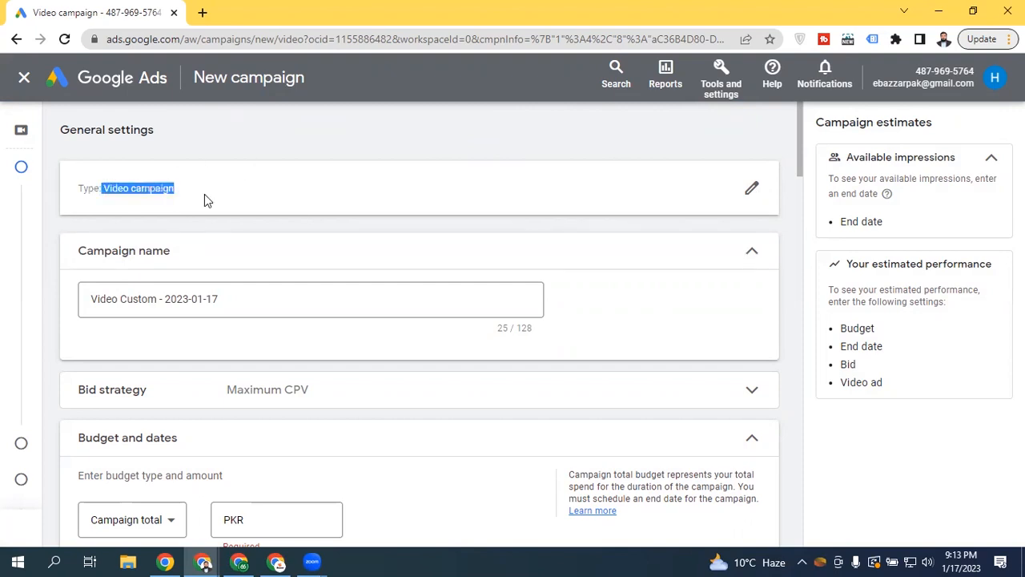
click(423, 230)
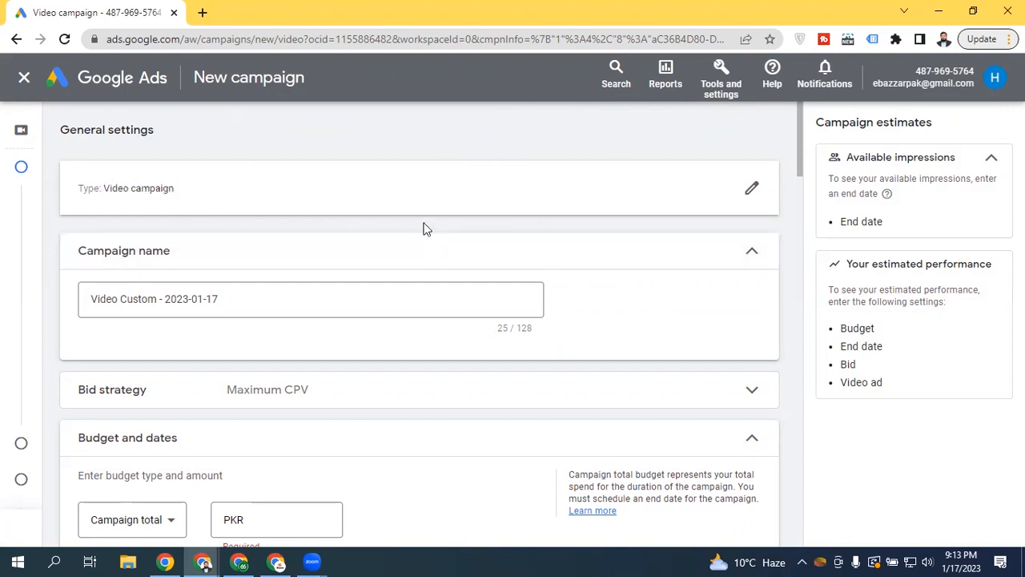
drag(797, 118, 797, 137)
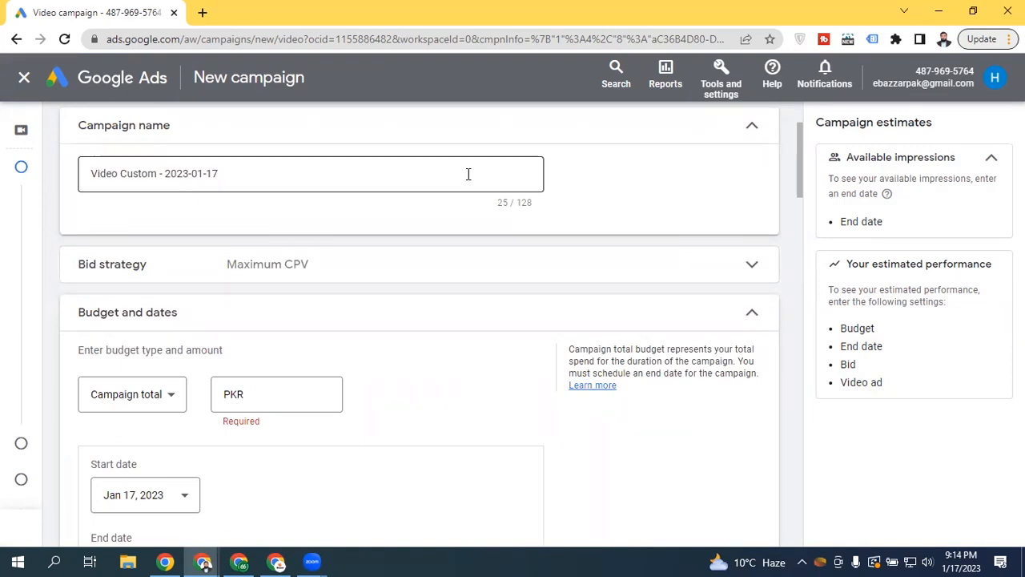
Replace the default campaign name with 'Watchshippers_Video_View_Campaign'
click(276, 167)
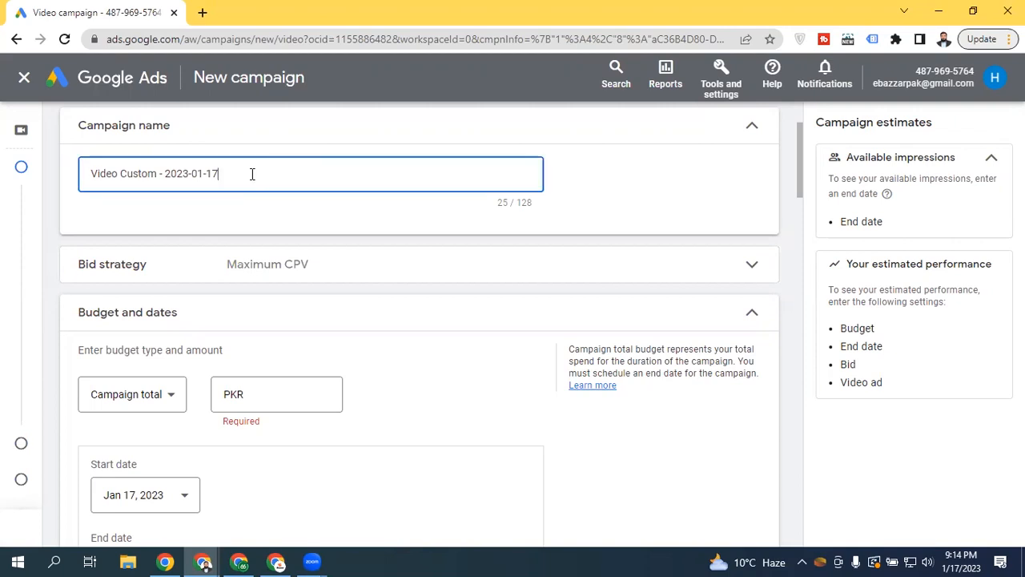
triple_click(241, 170)
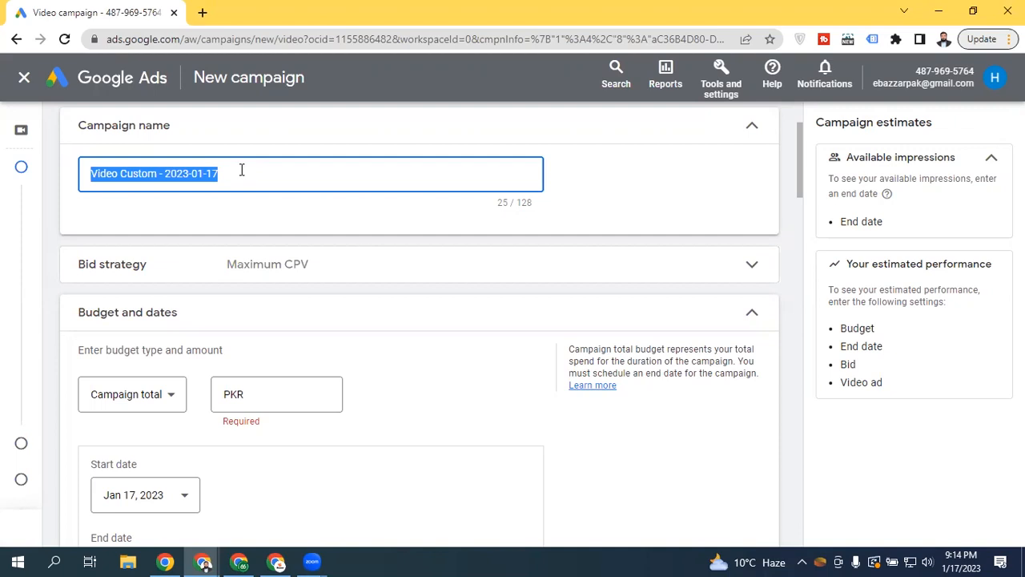
text(Watchshippers)
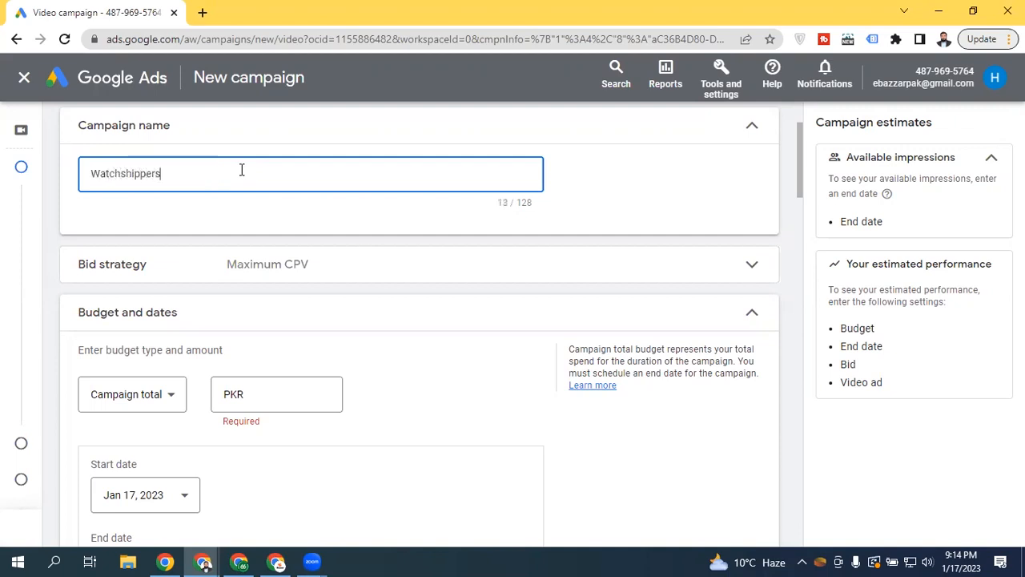
text(_Video_View)
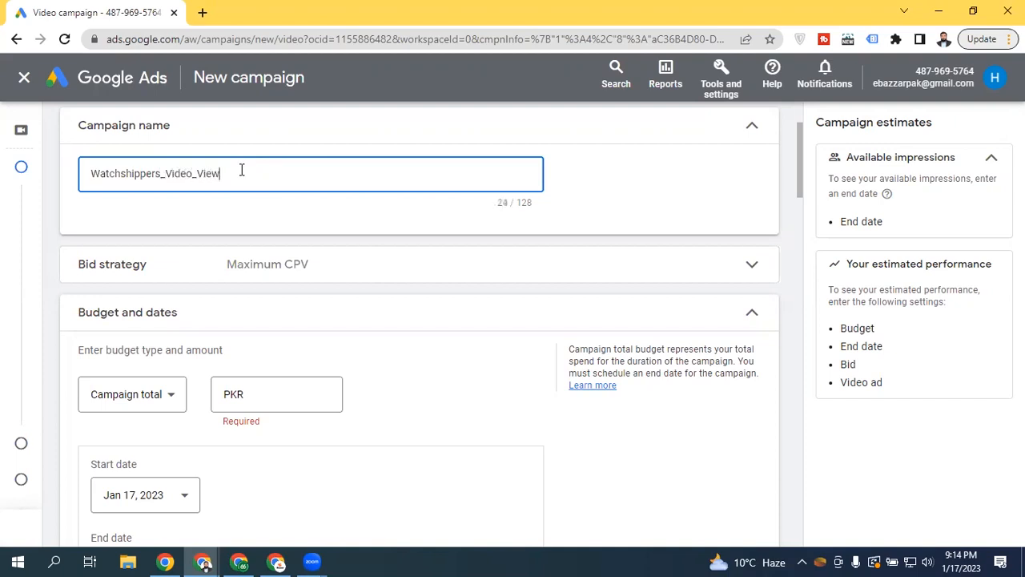
text(_Campaign)
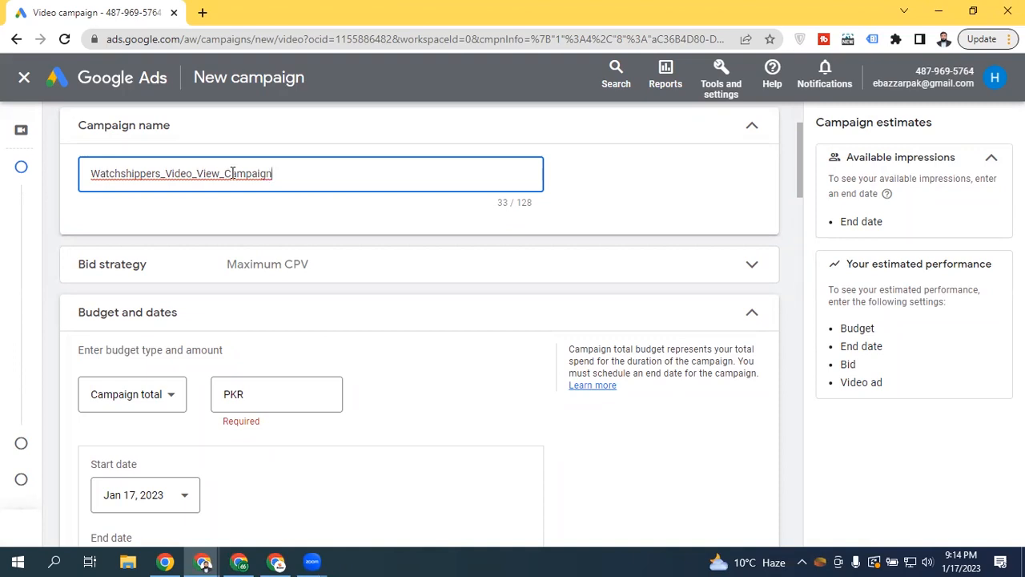
scroll(800, 158, down, 2)
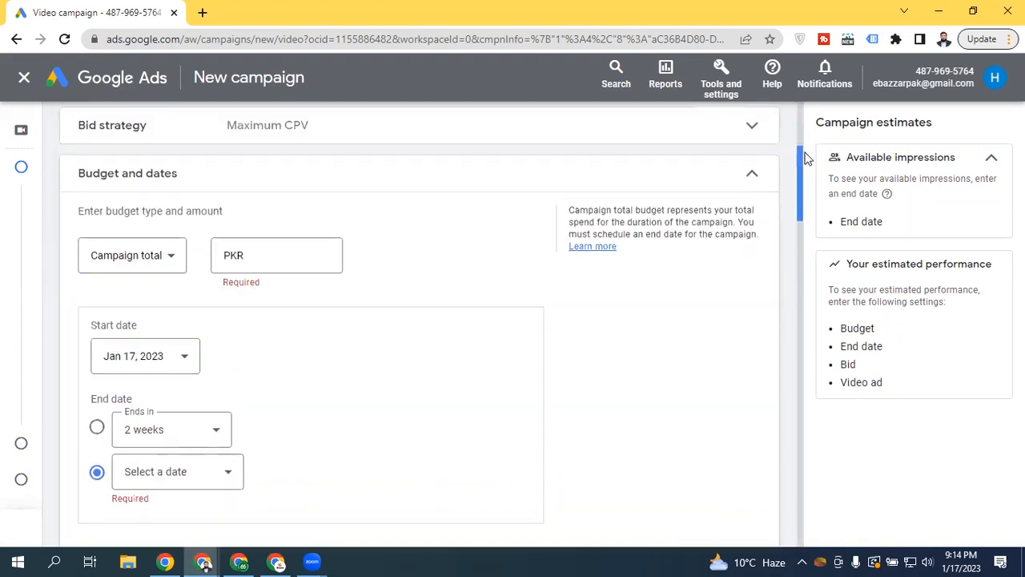
scroll(807, 158, up, 1)
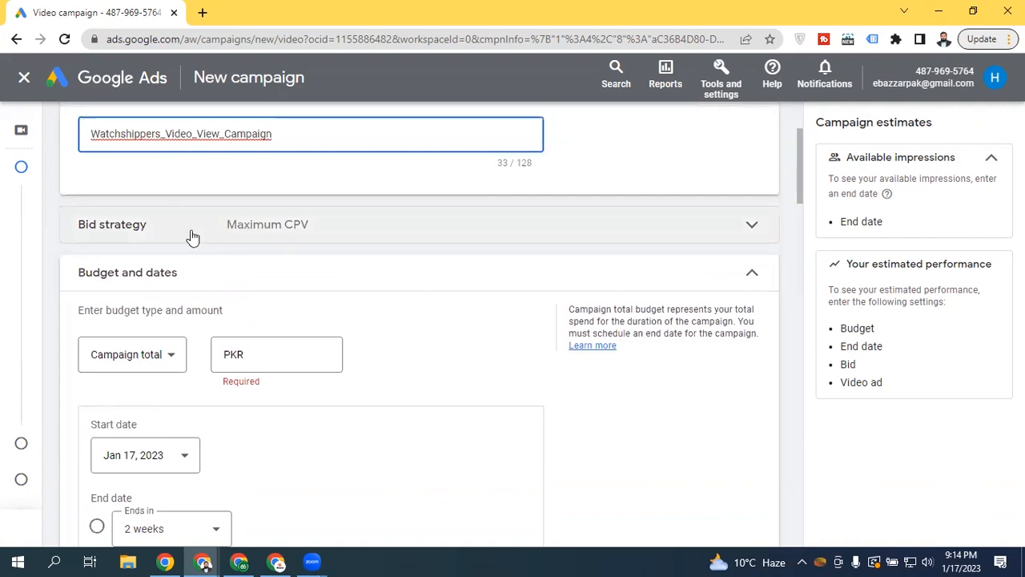
Keep Maximum CPV as the bid strategy, checking why the other strategies are unavailable
click(191, 236)
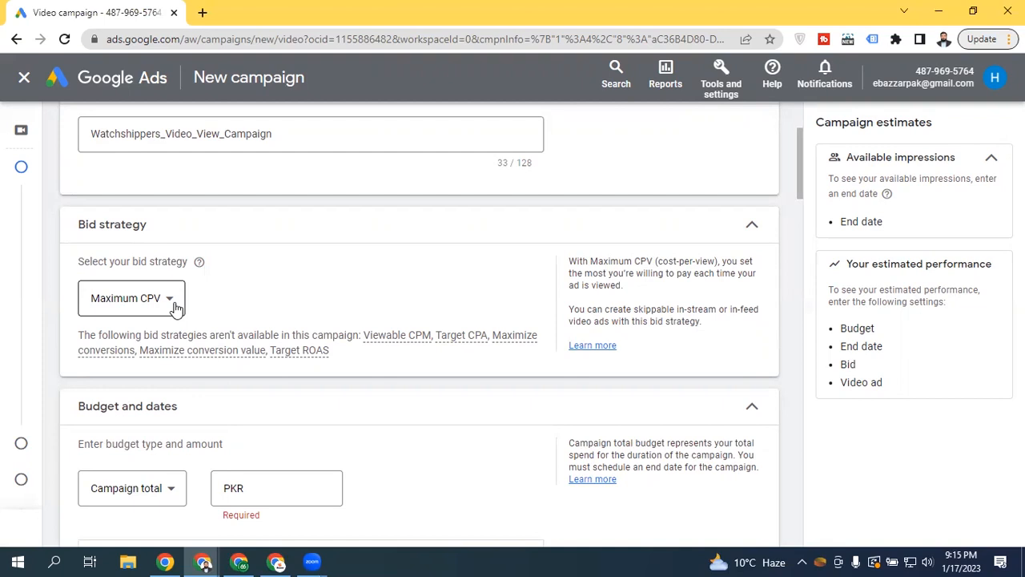
click(173, 304)
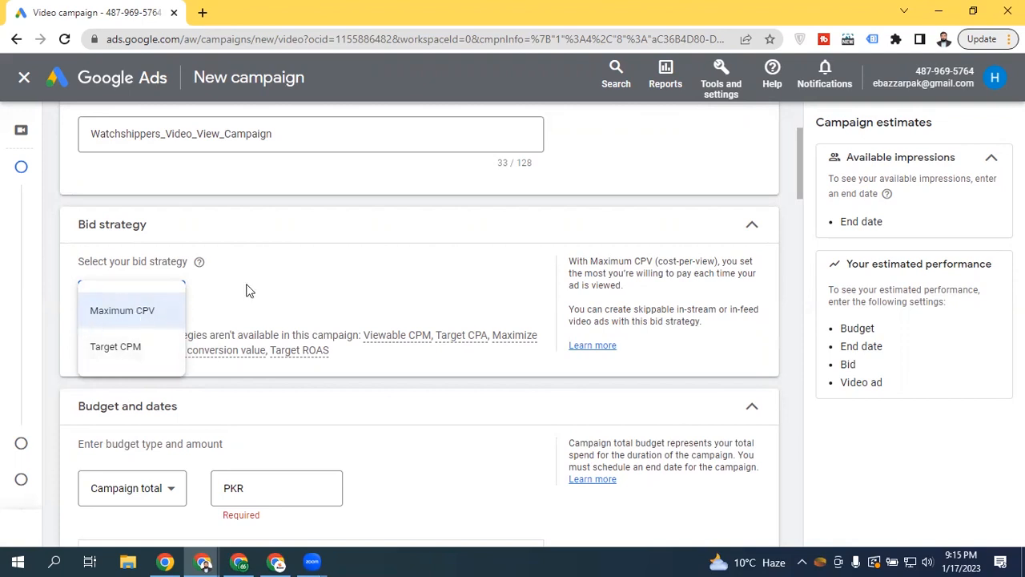
click(378, 272)
drag(801, 146, 799, 166)
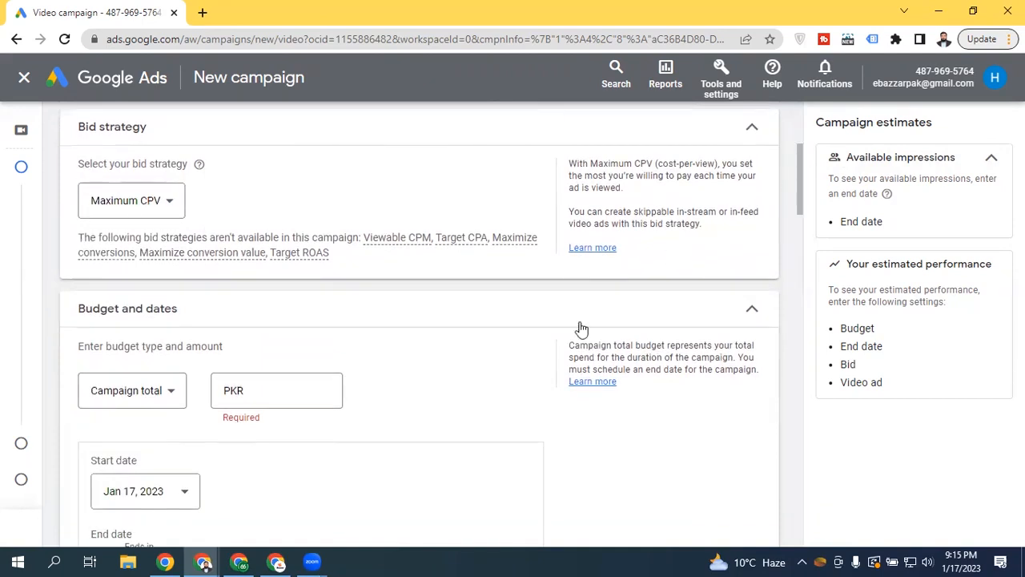
mouse_move(385, 239)
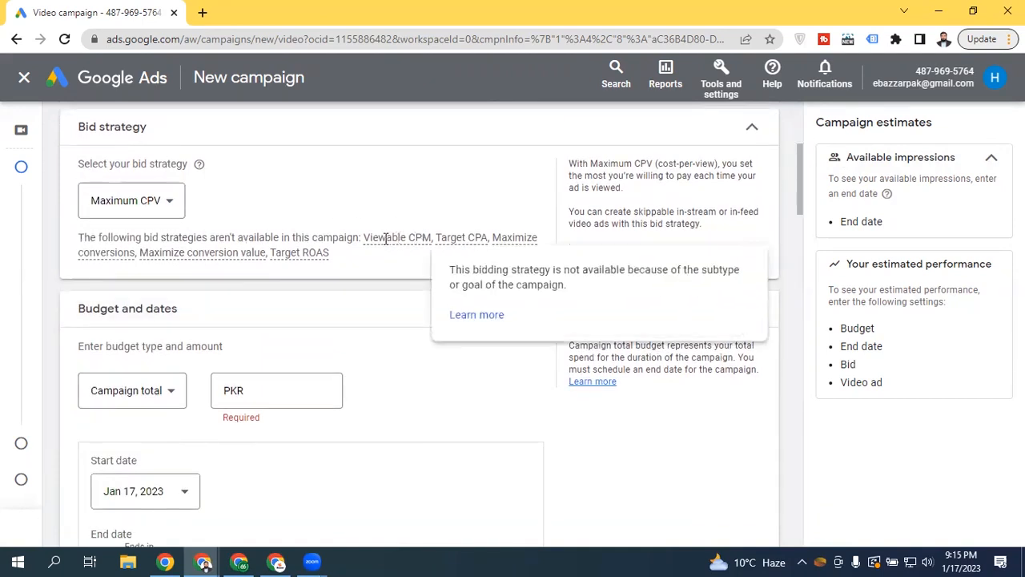
mouse_move(462, 232)
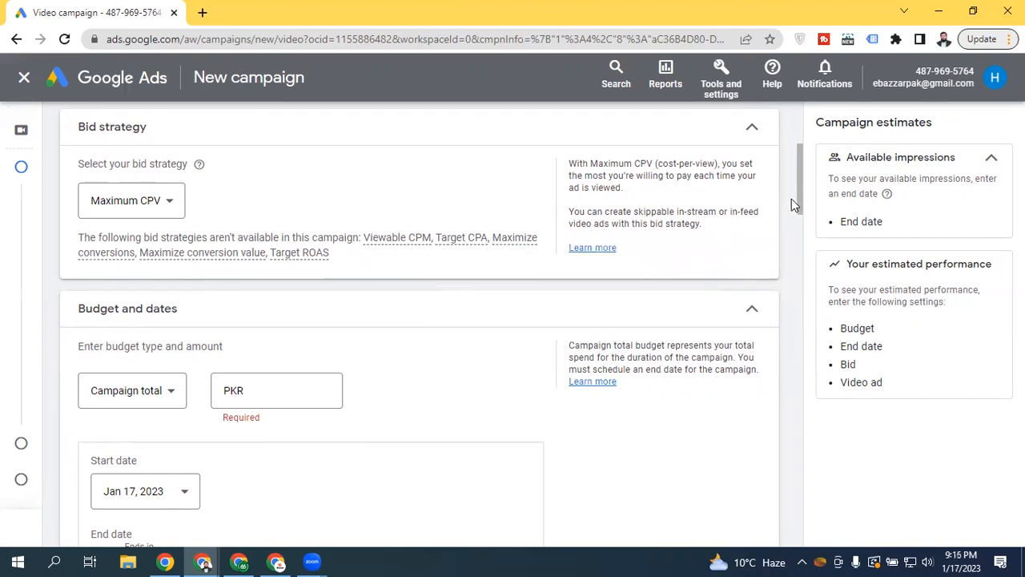
scroll(797, 184, up, 3)
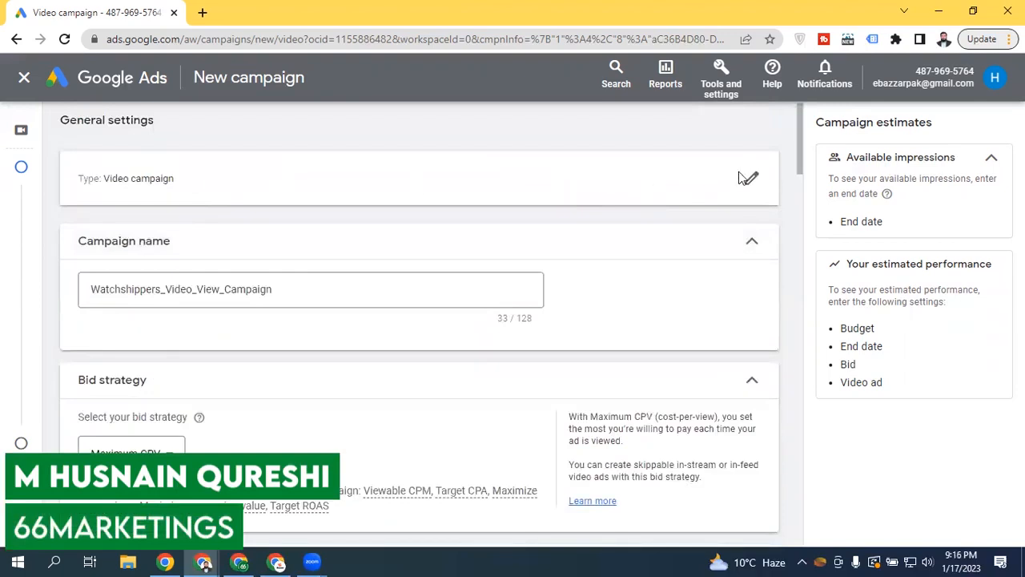
drag(798, 128, 798, 197)
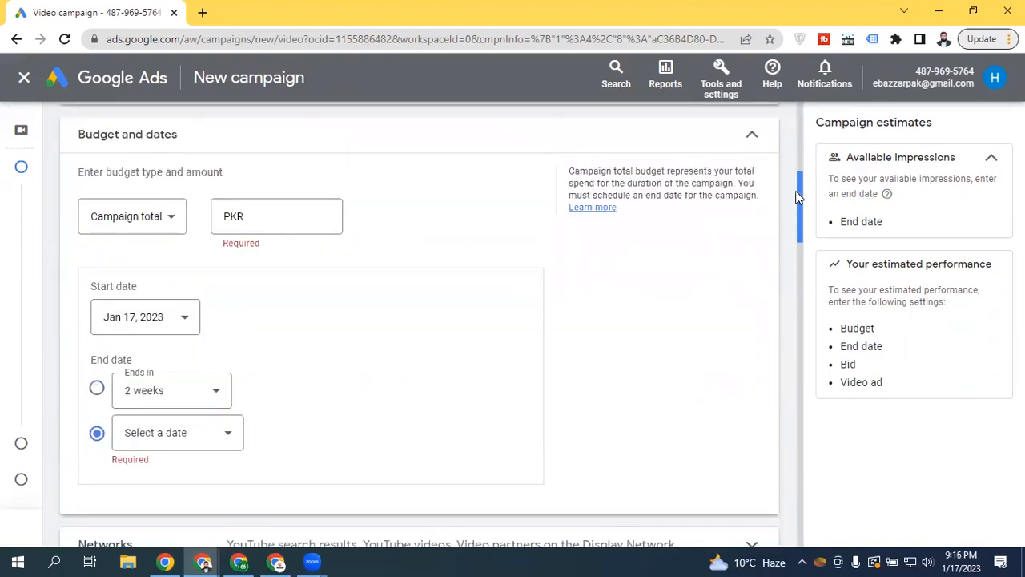
mouse_move(795, 190)
mouse_down()
mouse_move(798, 165)
mouse_move(788, 193)
mouse_up()
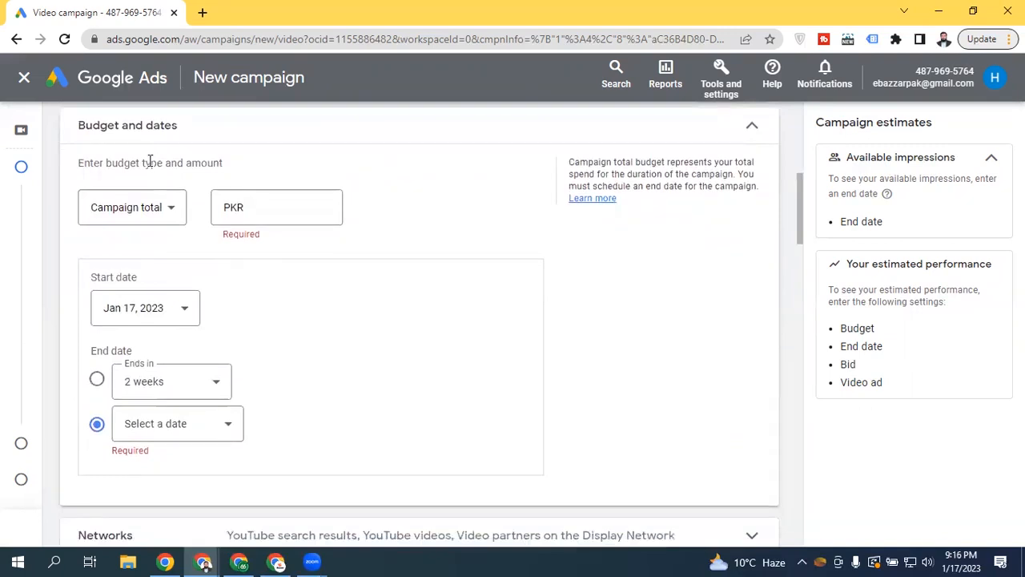
Set the budget type to Daily with an amount of PKR 100 and no end date
click(144, 217)
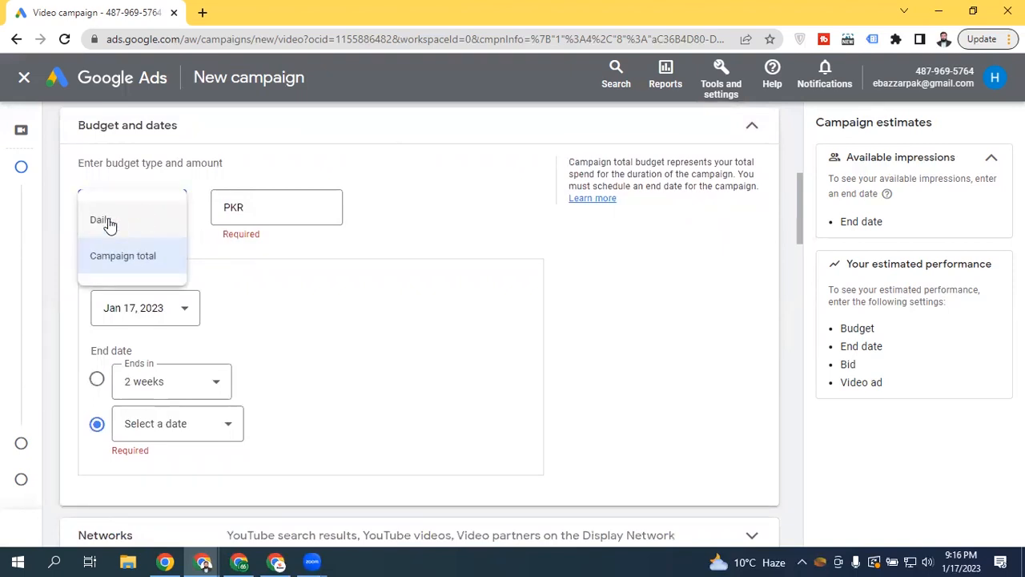
click(102, 220)
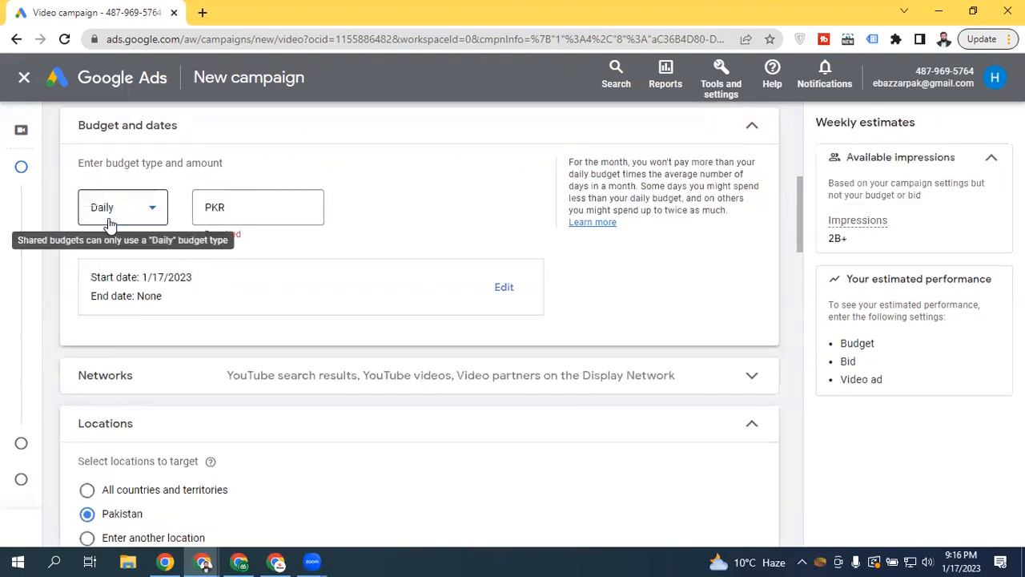
click(110, 224)
click(130, 270)
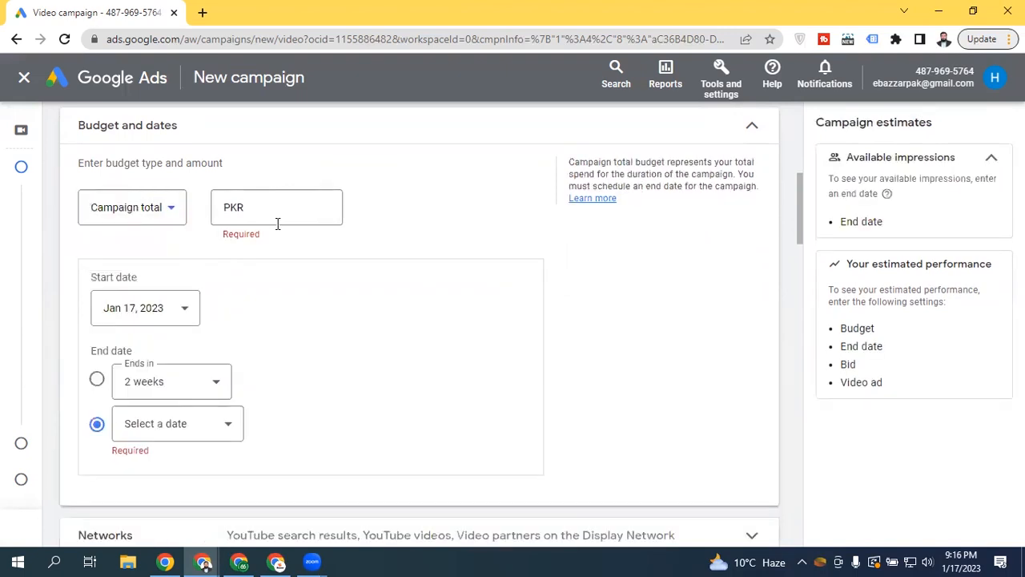
click(133, 217)
click(131, 228)
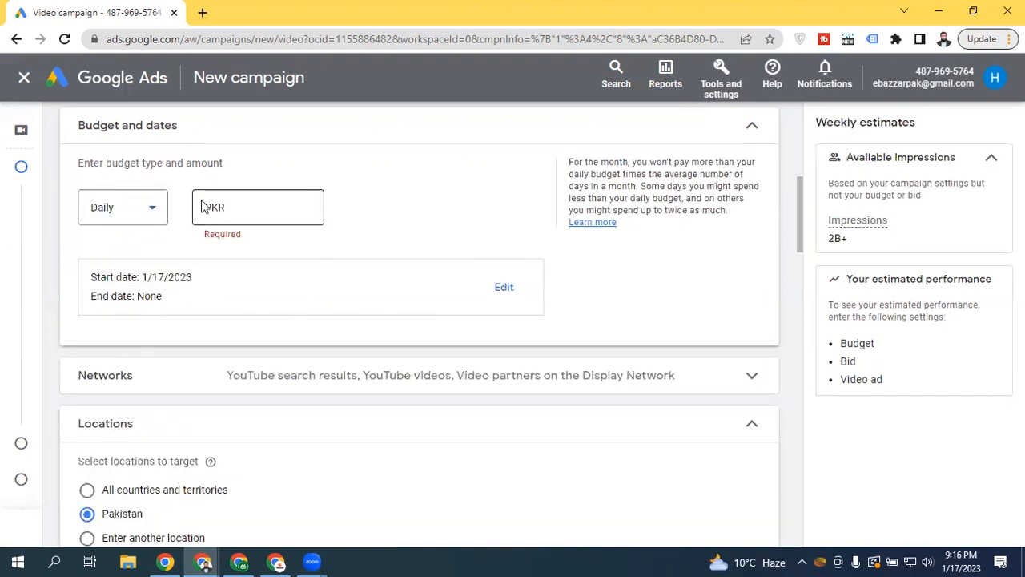
click(236, 206)
text(1)
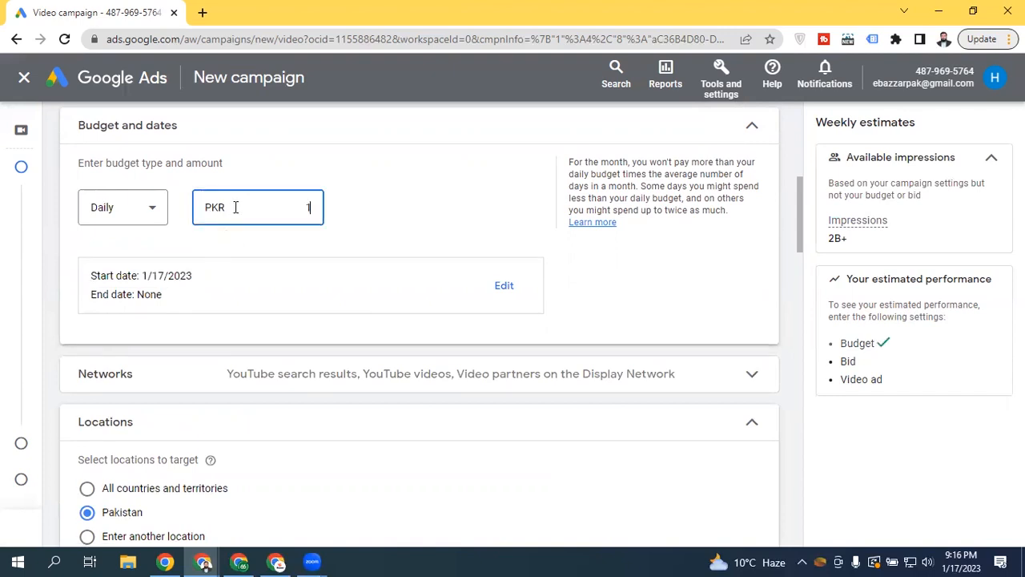
text(0)
click(349, 208)
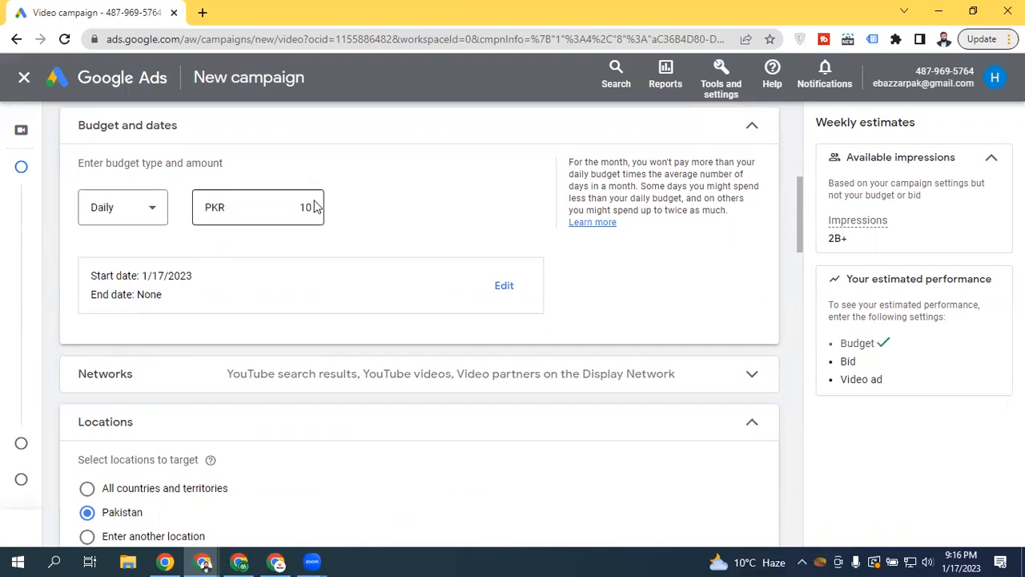
click(314, 207)
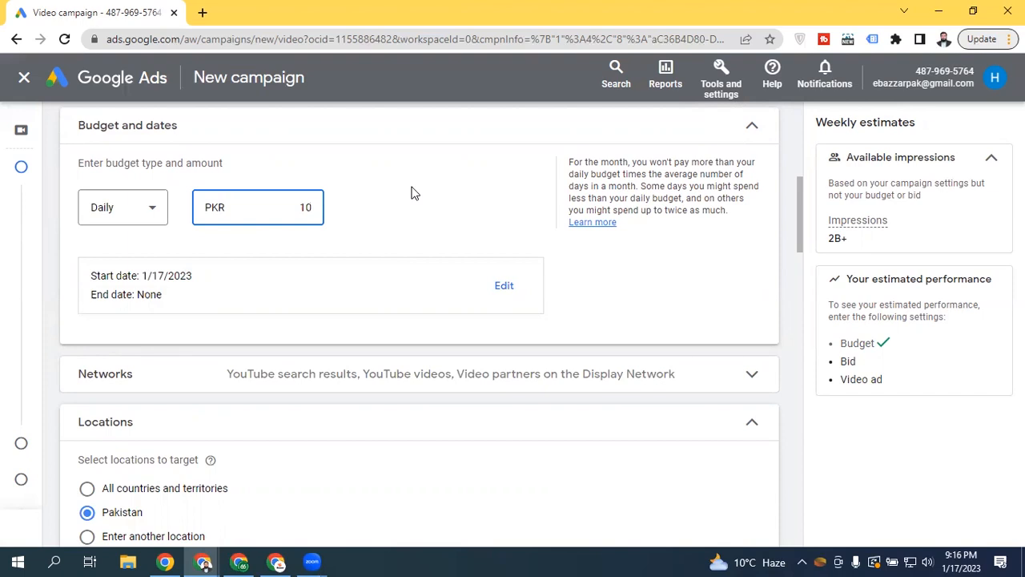
text(0)
click(413, 192)
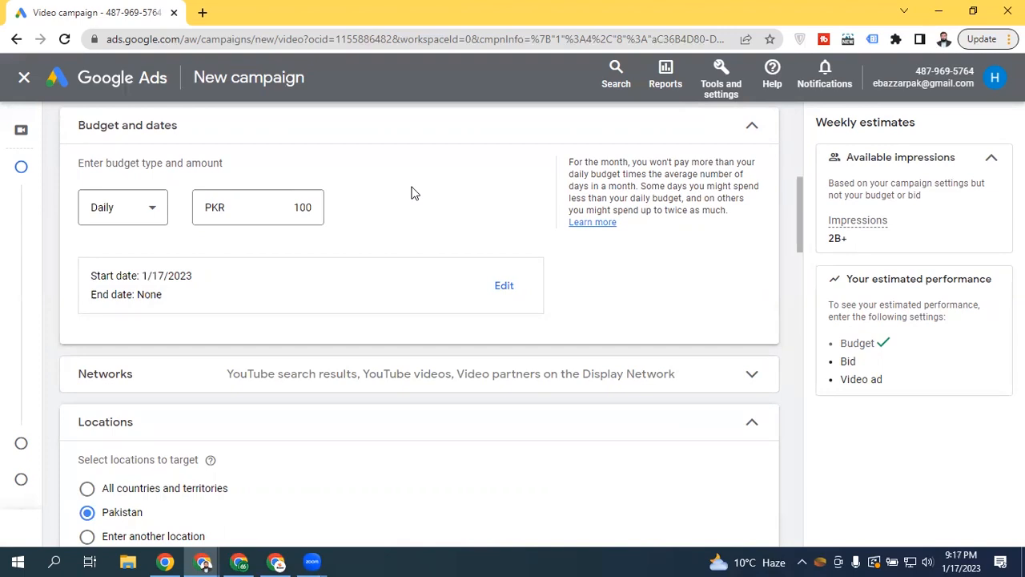
click(513, 290)
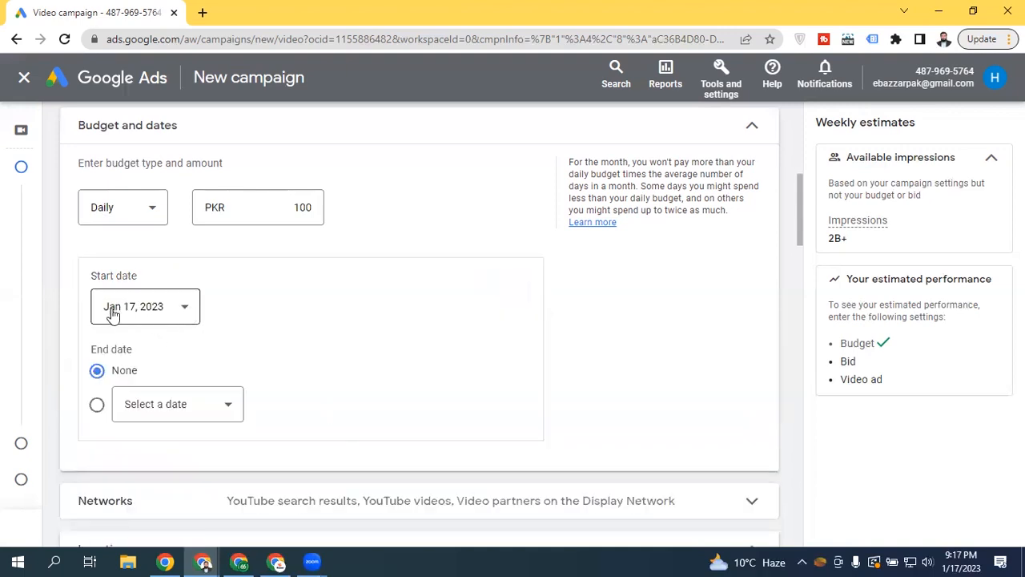
click(175, 314)
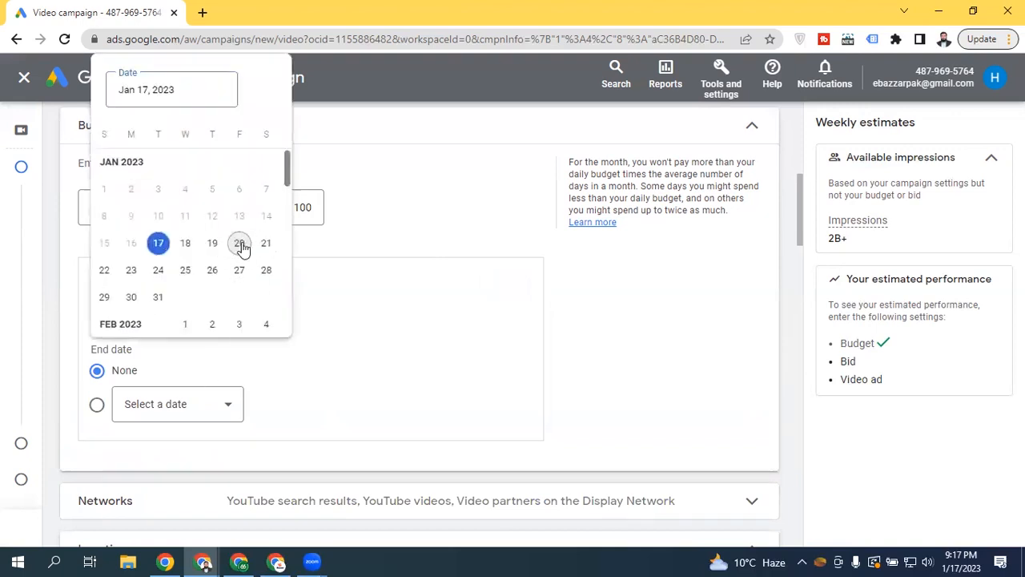
click(239, 243)
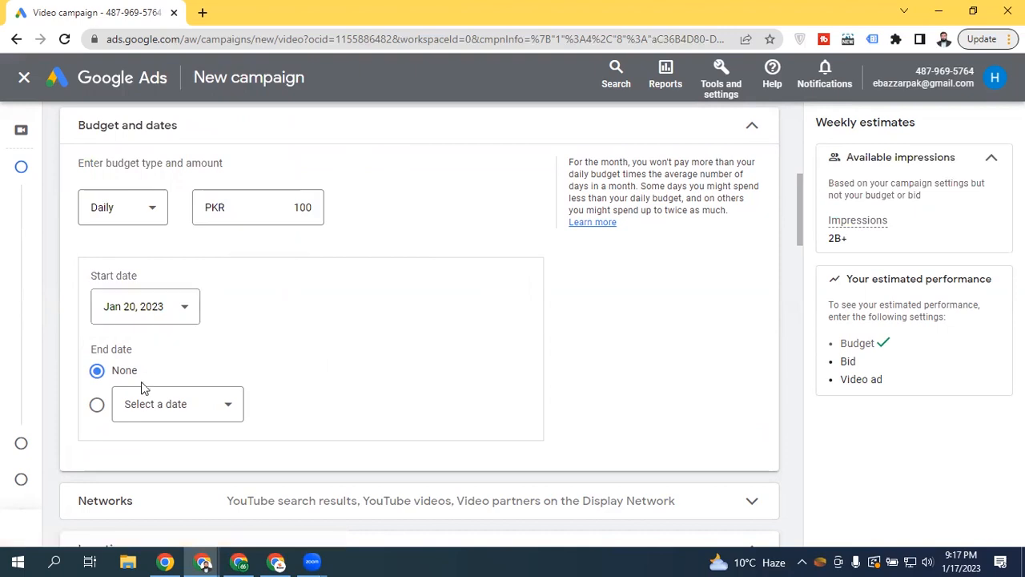
click(136, 403)
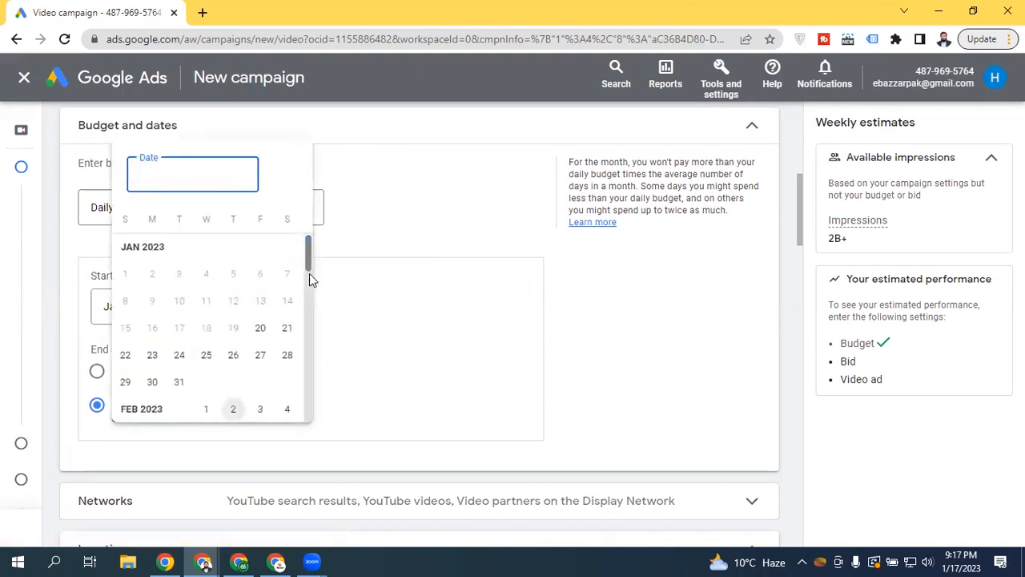
click(178, 382)
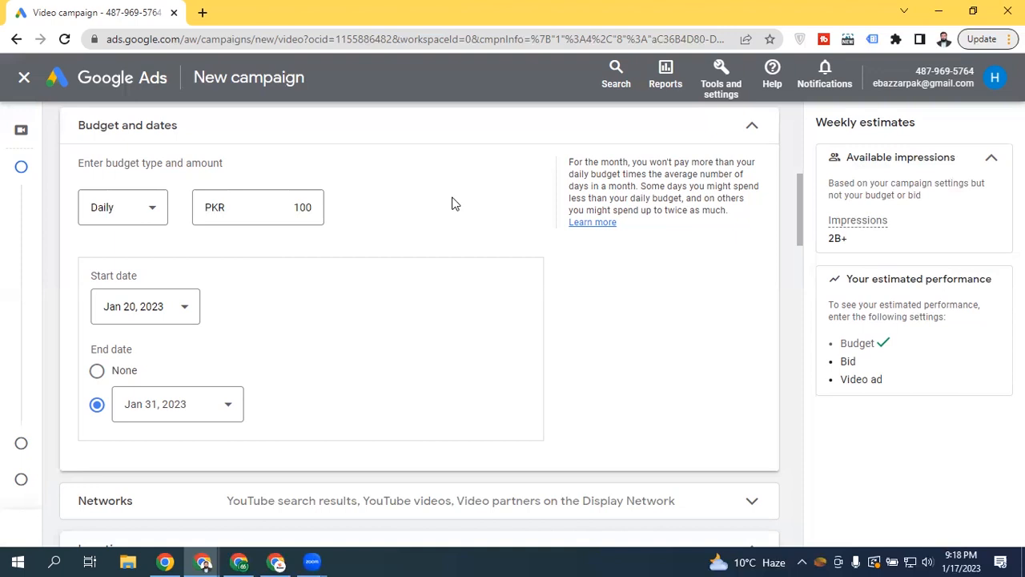
click(136, 212)
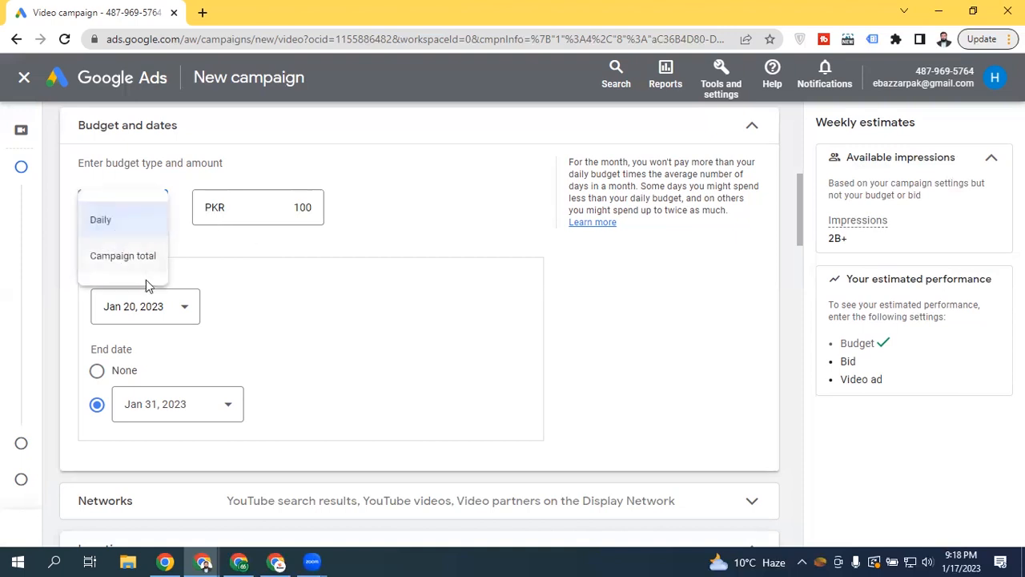
click(403, 199)
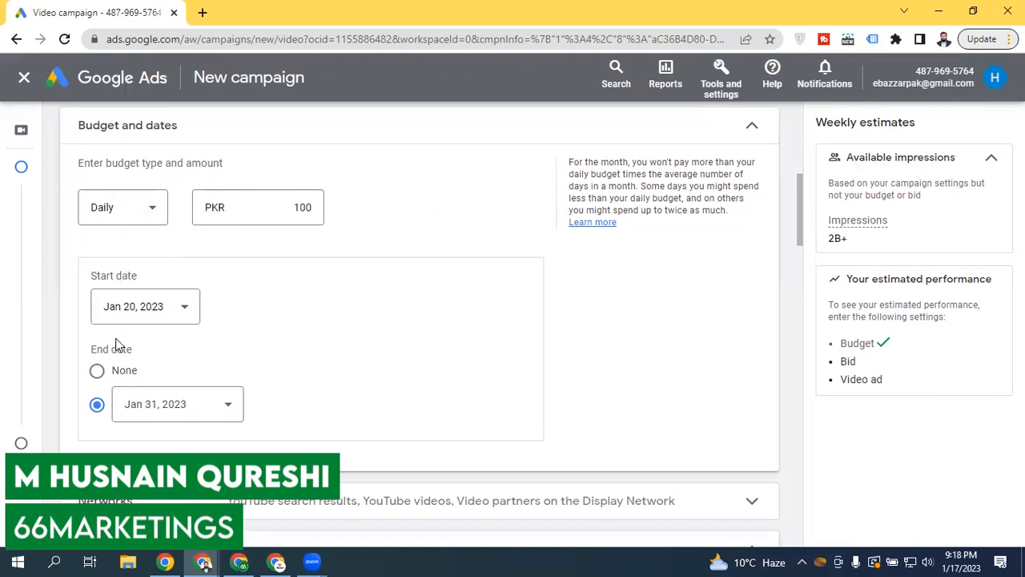
click(99, 370)
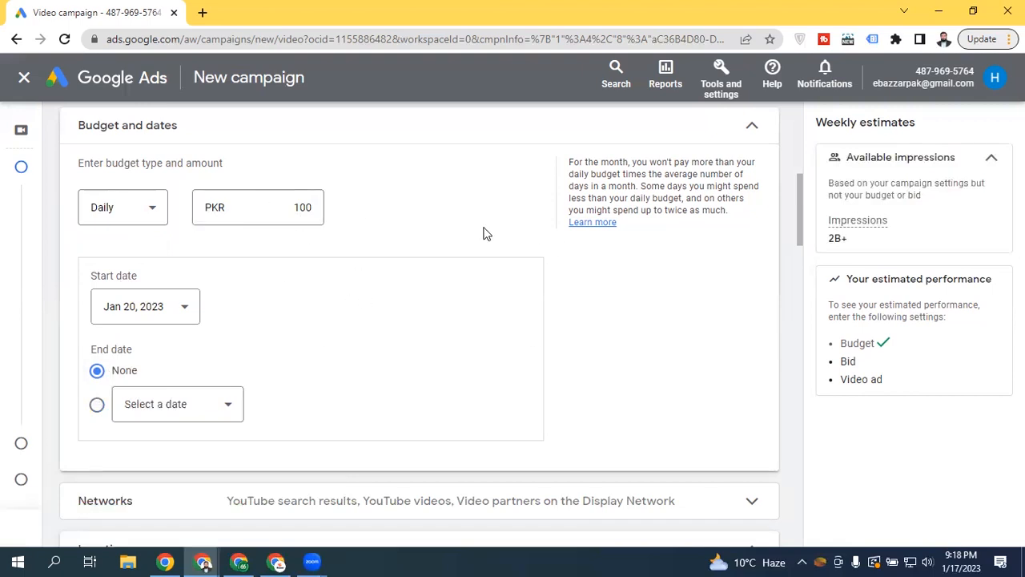
Uncheck Video partners on the Display Network, keeping YouTube search results and YouTube videos
click(737, 129)
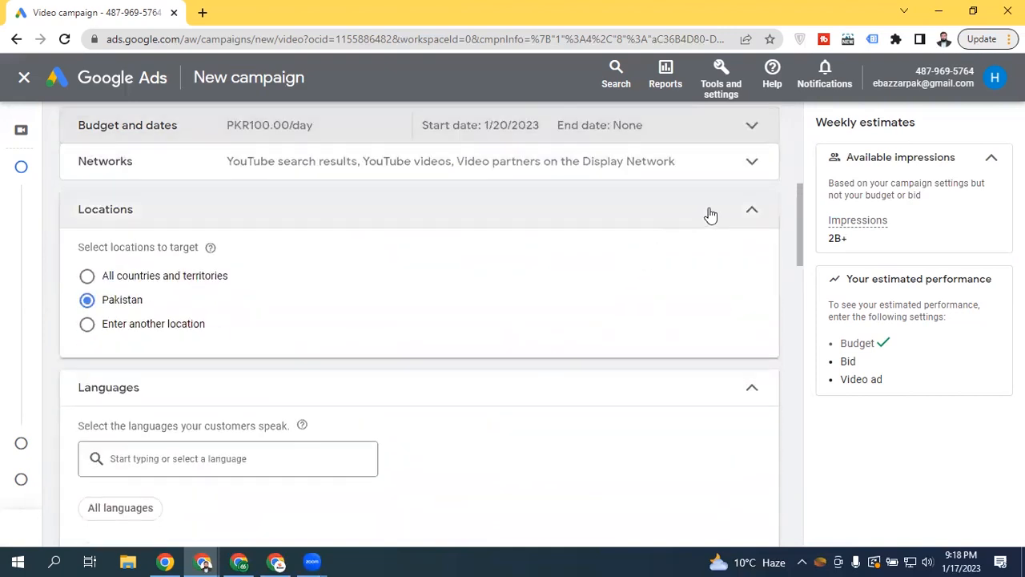
drag(795, 223, 798, 206)
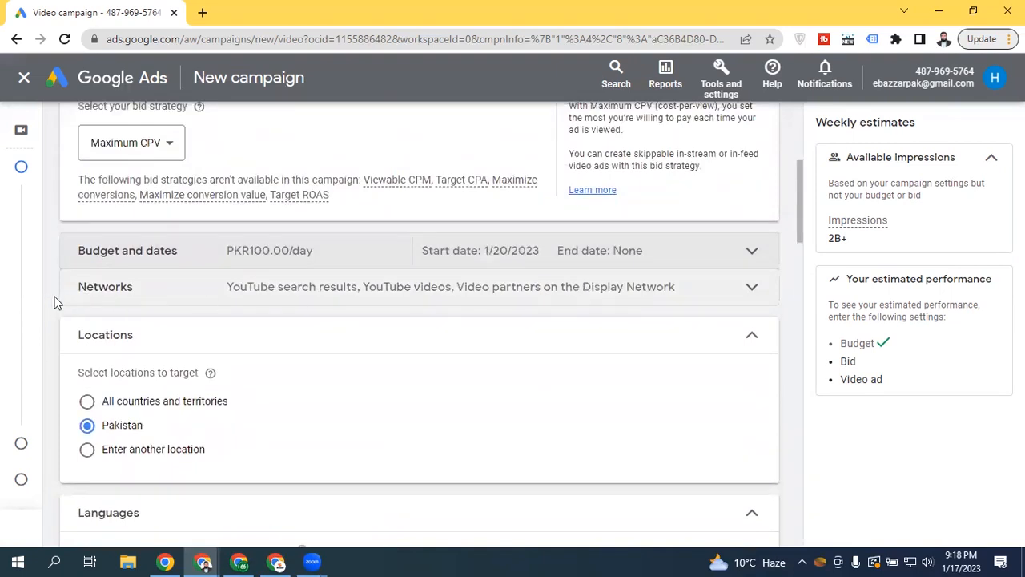
click(102, 296)
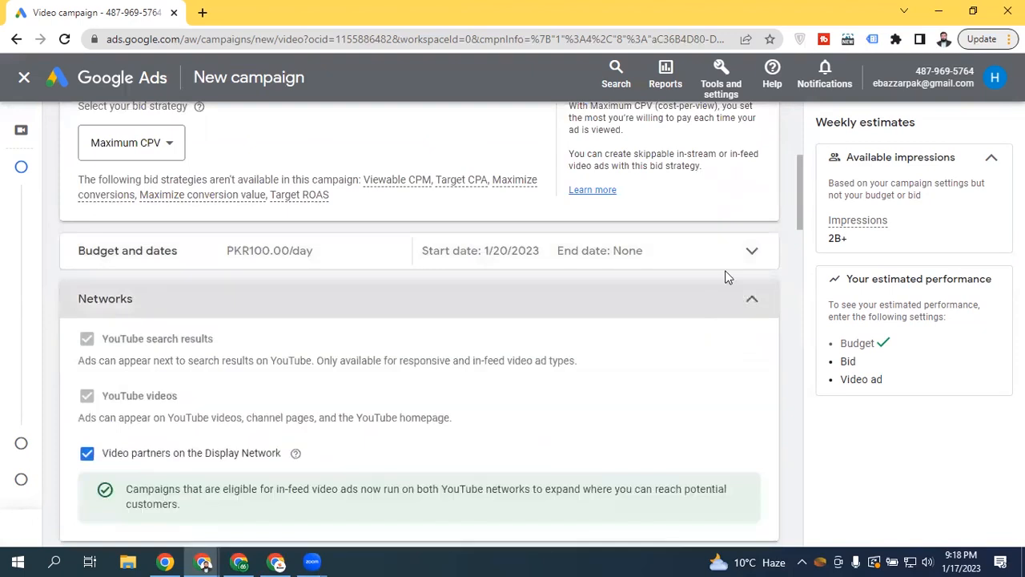
drag(797, 176, 788, 204)
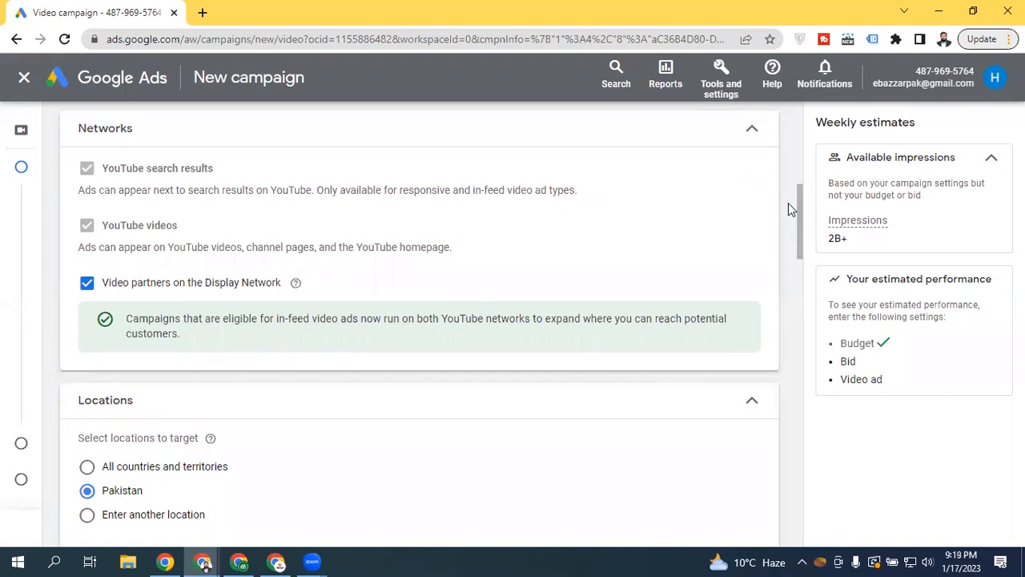
click(170, 295)
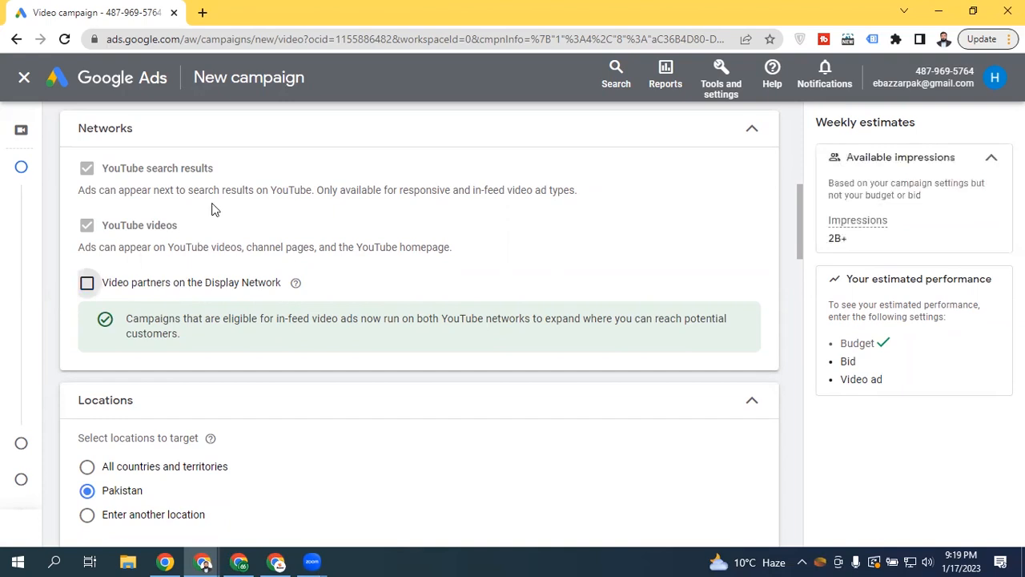
click(88, 286)
click(88, 283)
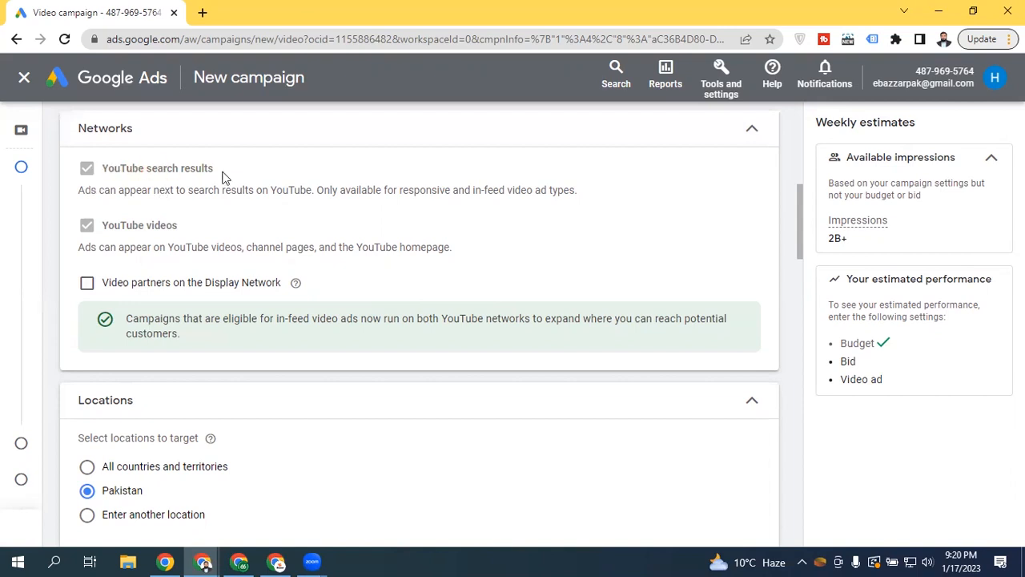
Collapse the Networks section to its 'YouTube search results and YouTube videos' summary
click(766, 148)
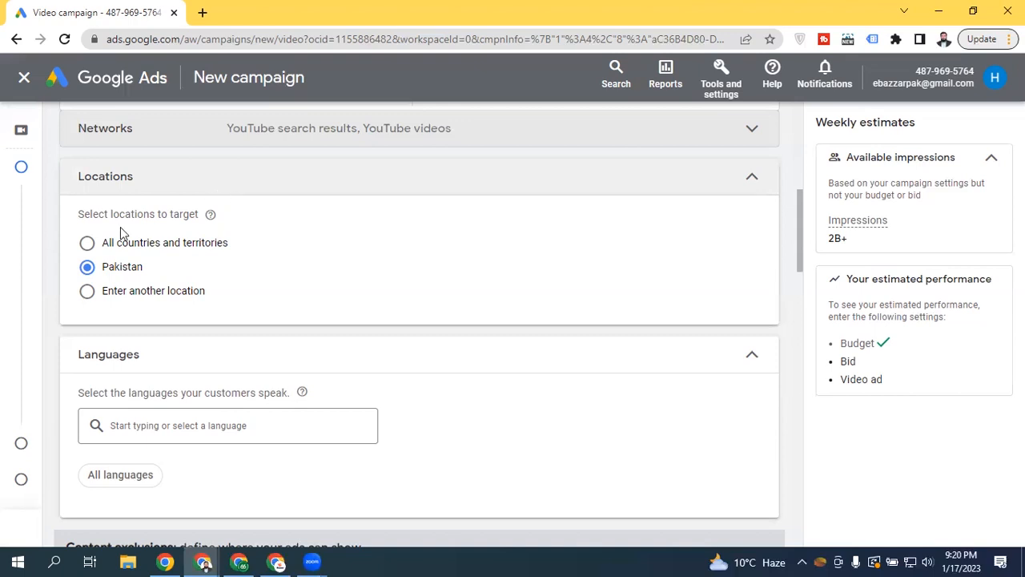
Enter a custom location, targeting Pakistan and excluding Karachi
click(87, 247)
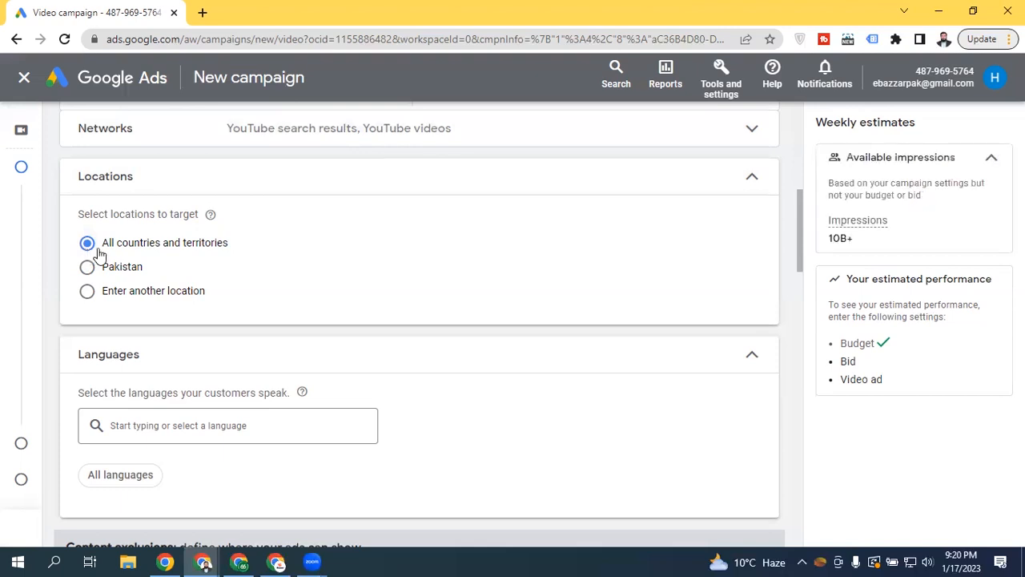
click(123, 276)
click(159, 294)
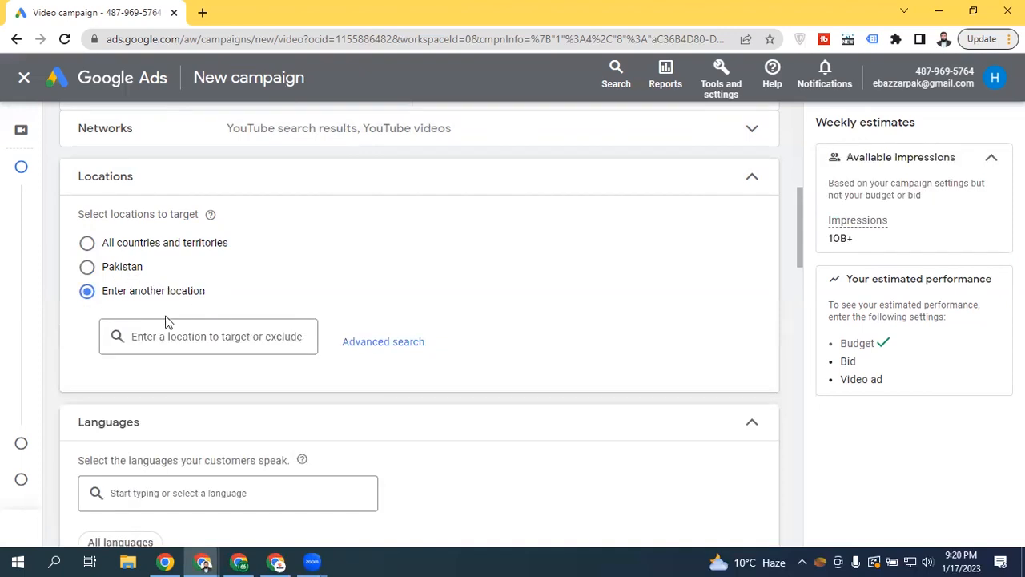
click(187, 337)
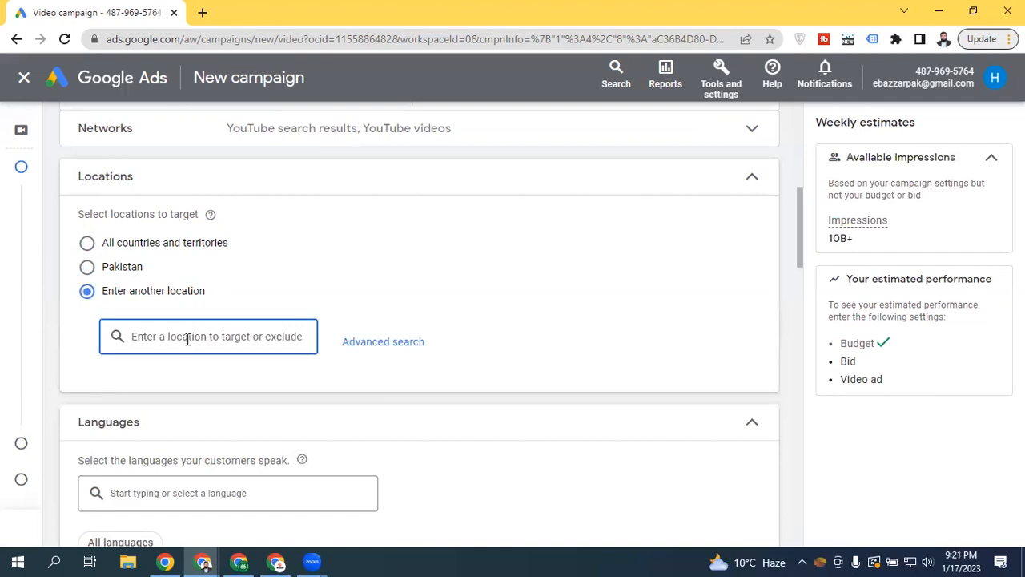
text(k)
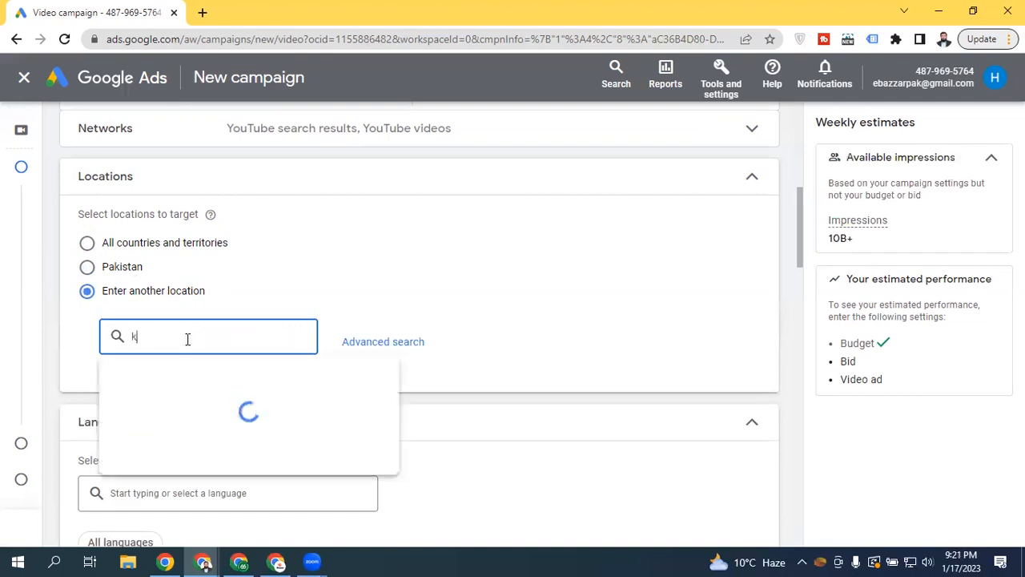
text(arach)
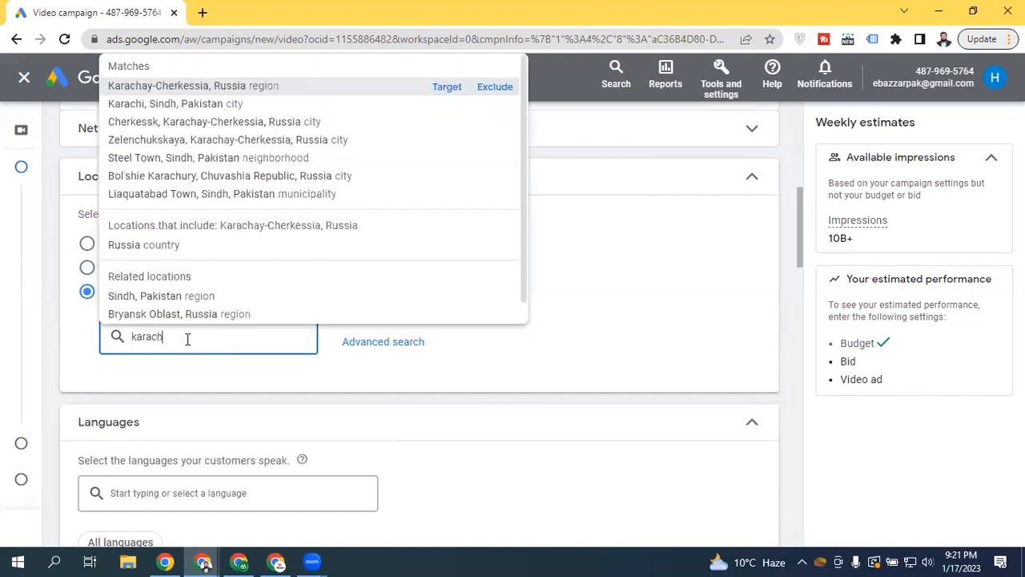
text(i)
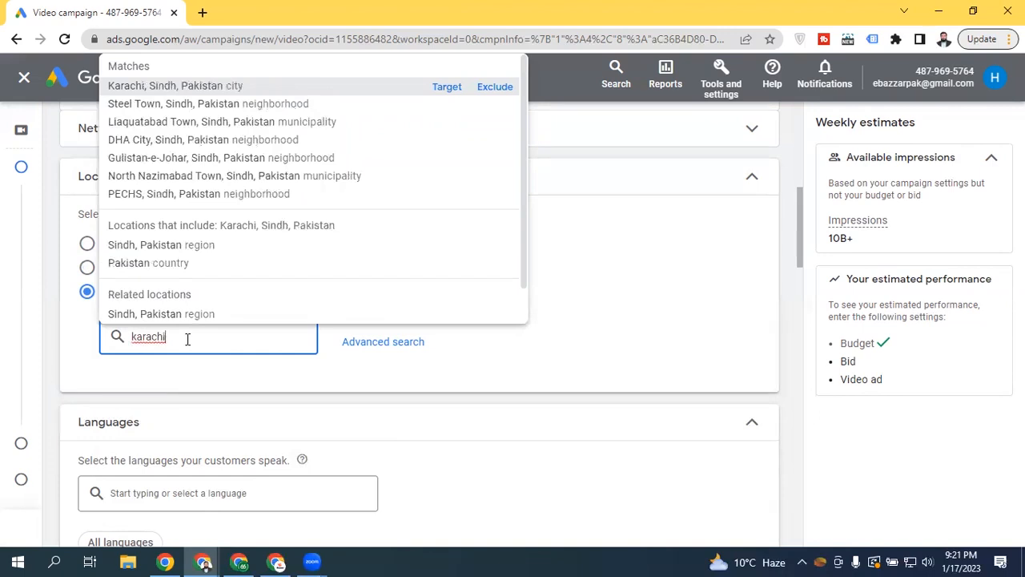
key(BackSpace)
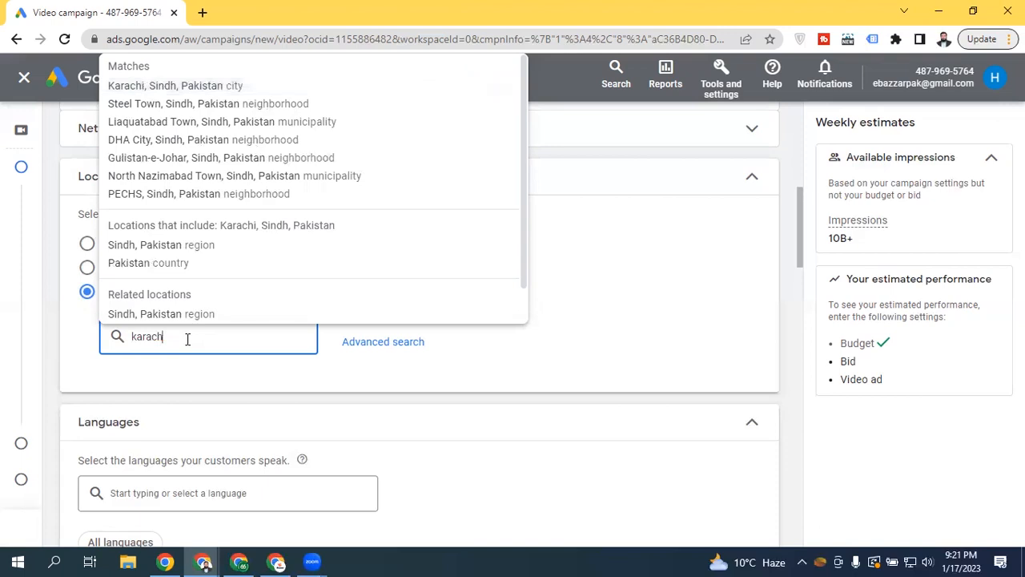
key(BackSpace)
key(BackSpace)
key(BackSpace)
key(BackSpace)
key(BackSpace)
key(BackSpace)
text(o)
key(BackSpace)
text(pakist)
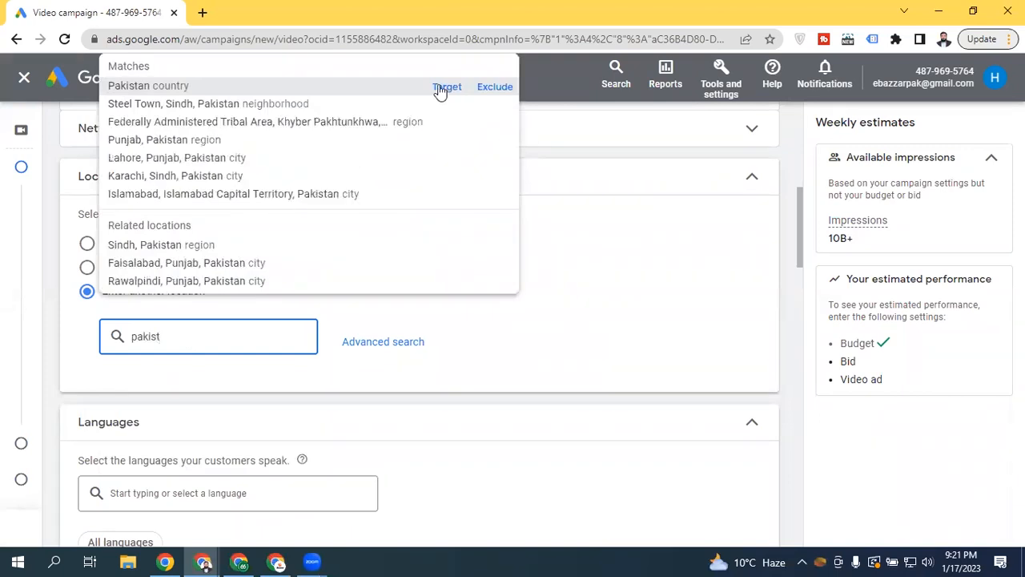
click(439, 91)
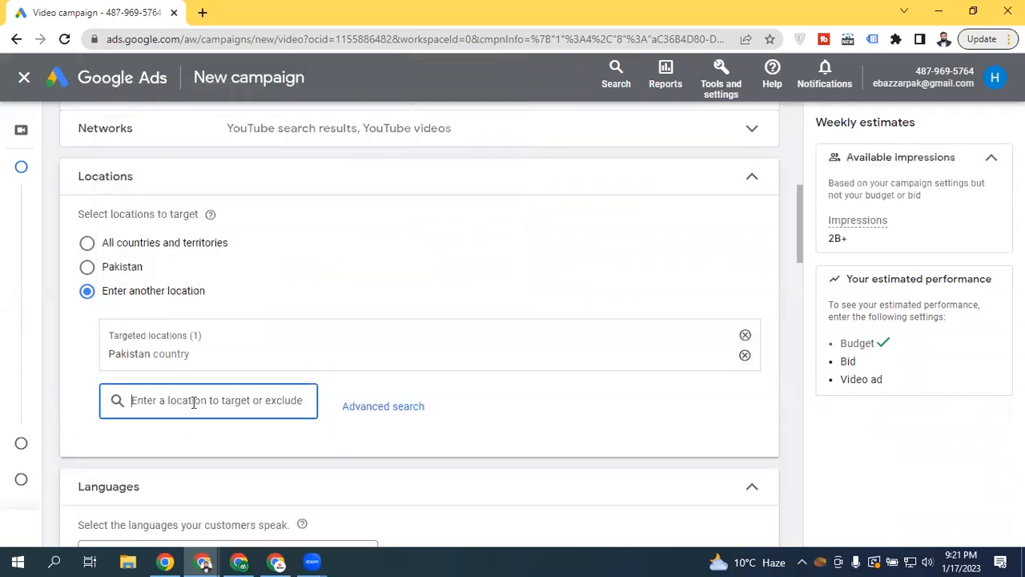
text(kara)
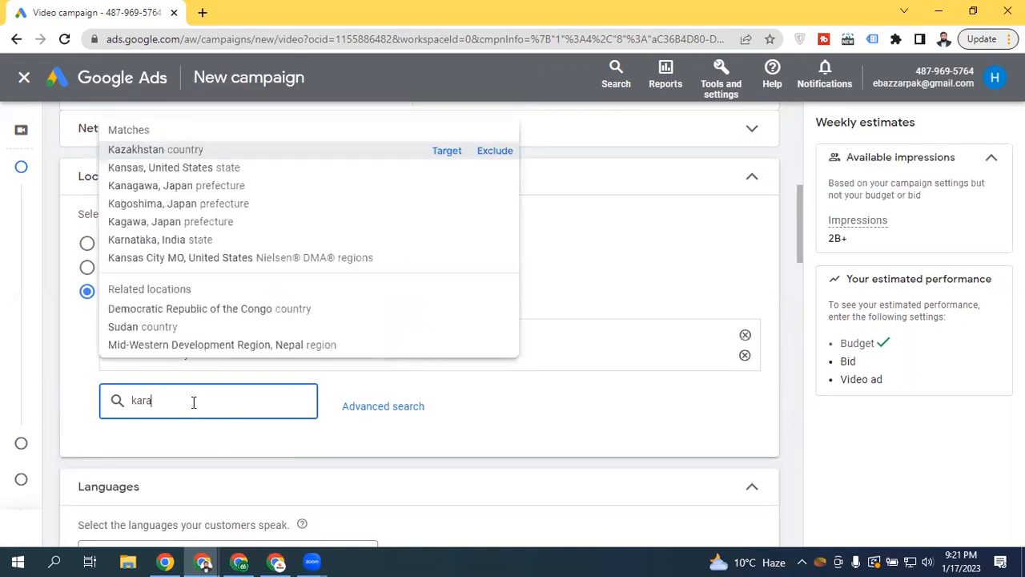
text(c)
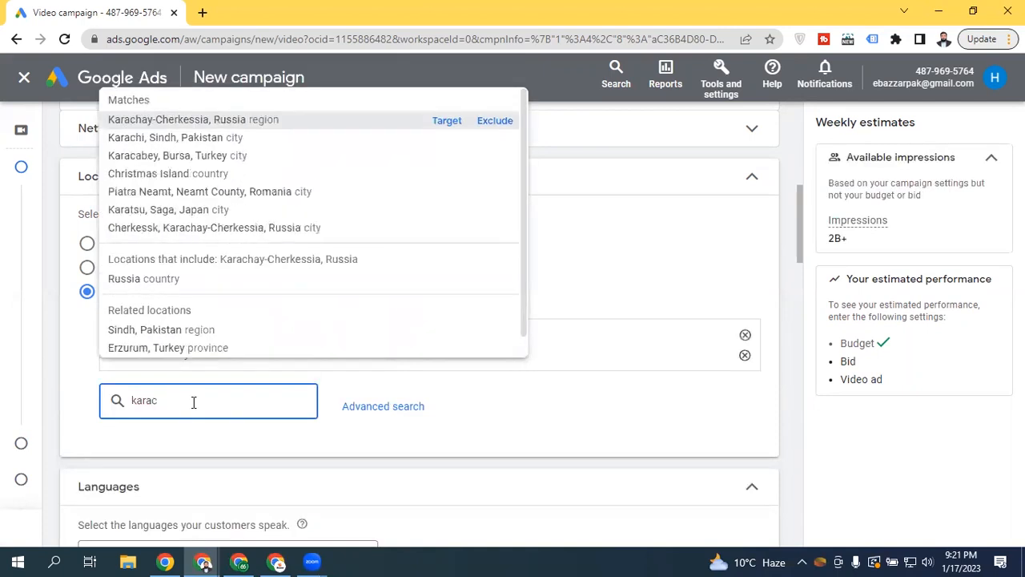
text(hi)
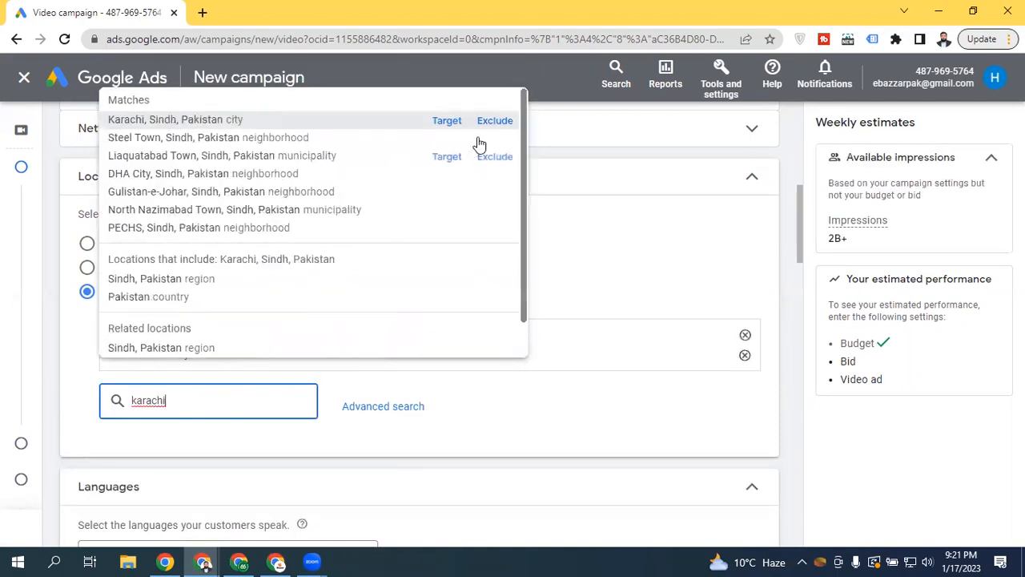
click(490, 122)
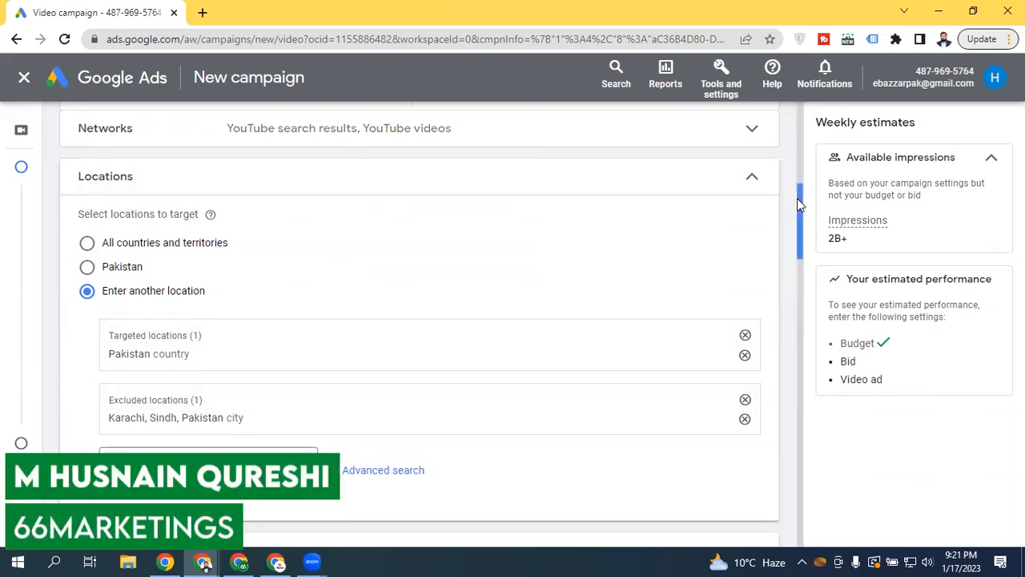
Remove Karachi and Pakistan from the location list and open Advanced search with the map
drag(801, 200, 797, 224)
click(744, 296)
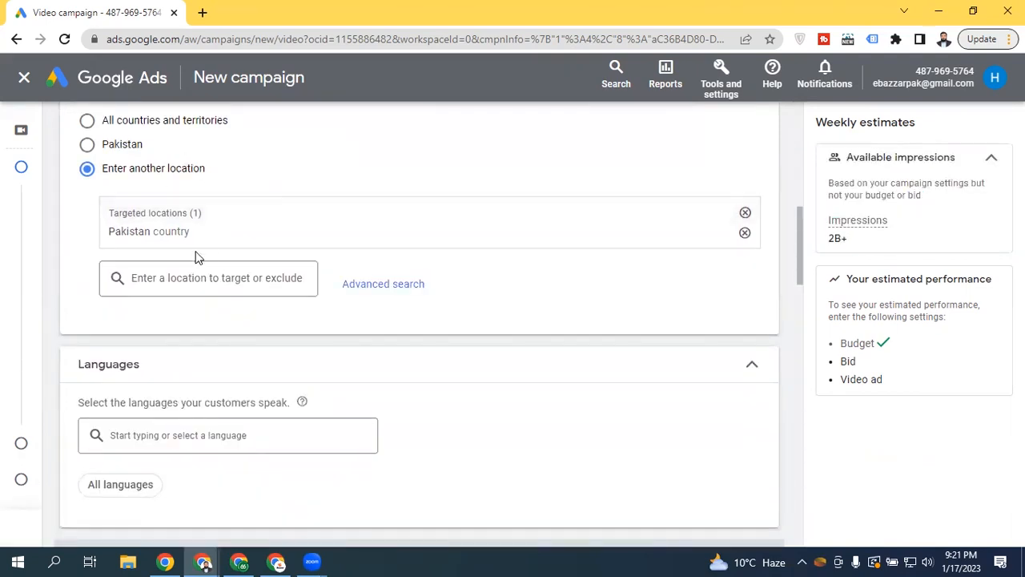
click(745, 212)
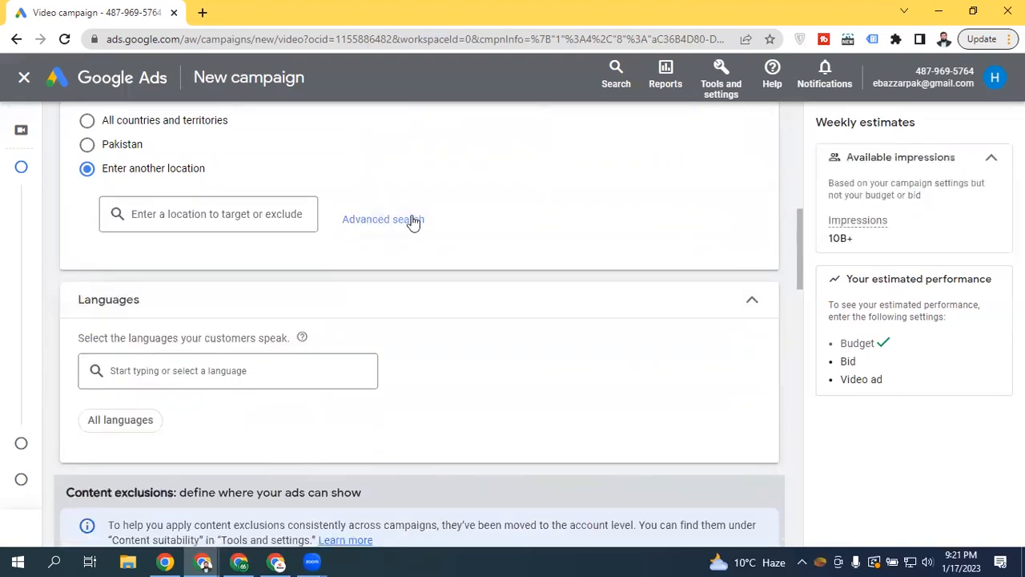
click(290, 229)
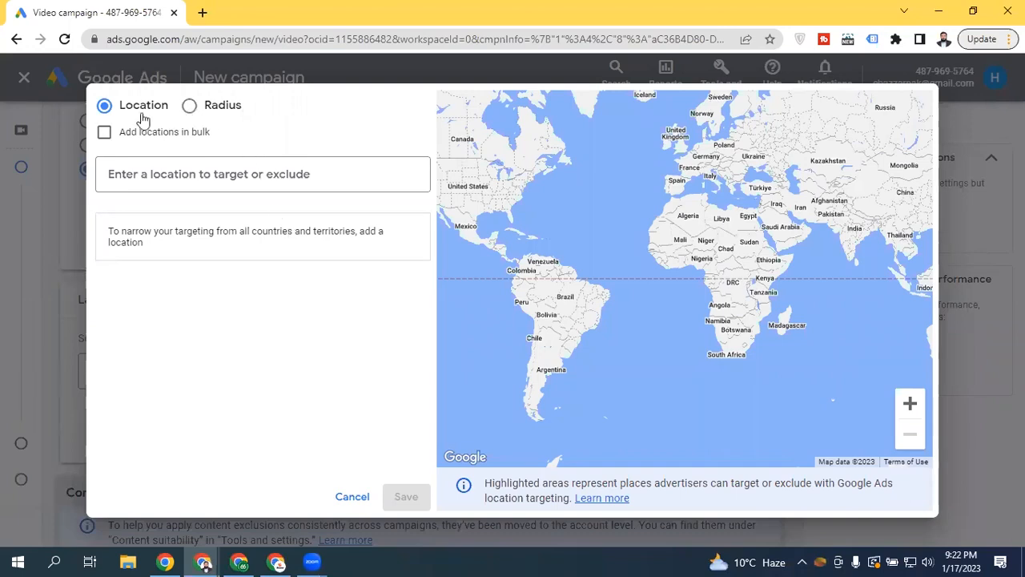
Search 'pakis' and target Pakistan as a country location
click(157, 174)
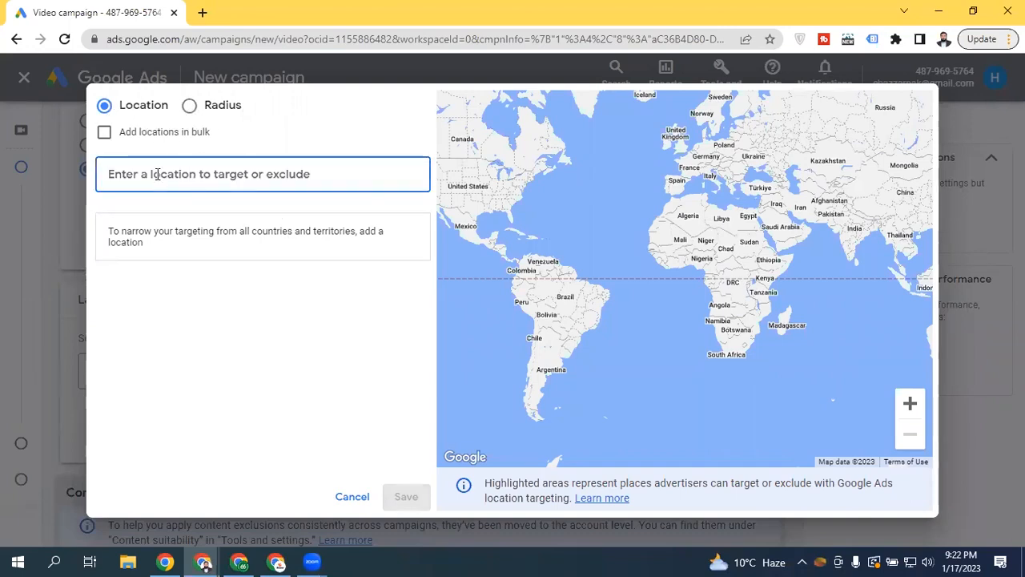
text(pakis)
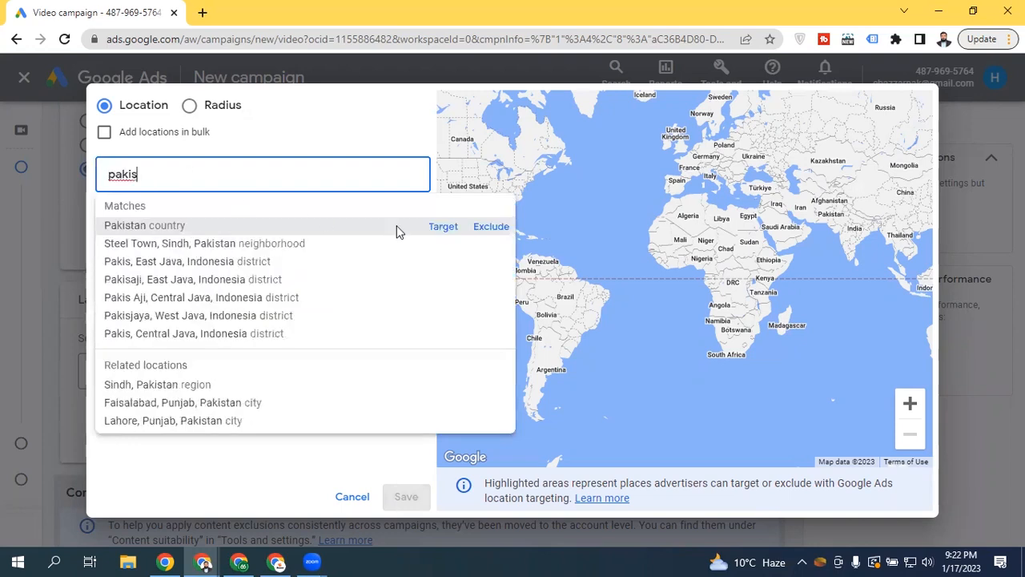
click(442, 227)
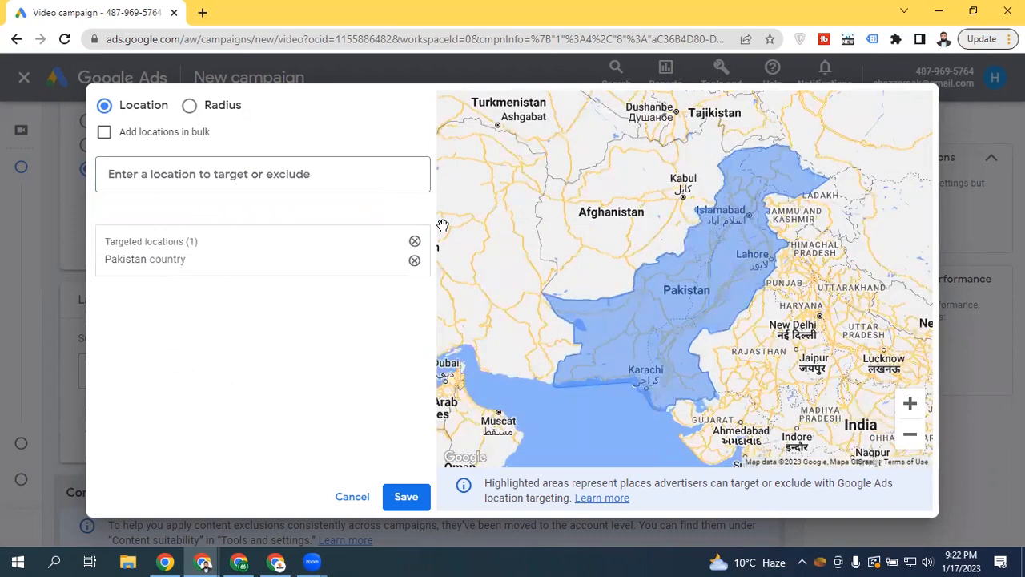
Add a radius target around Lahore
click(219, 109)
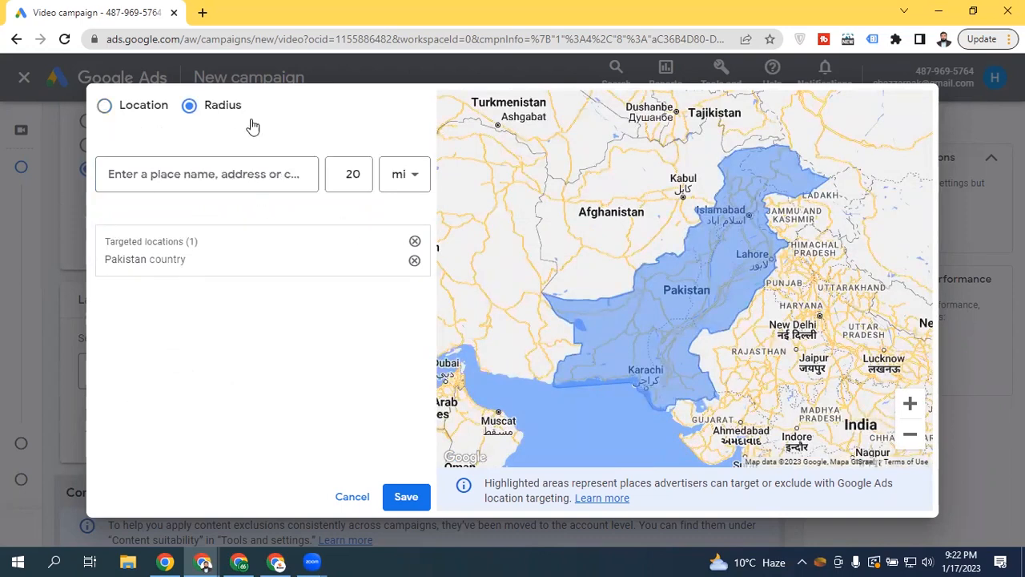
click(226, 179)
text(p)
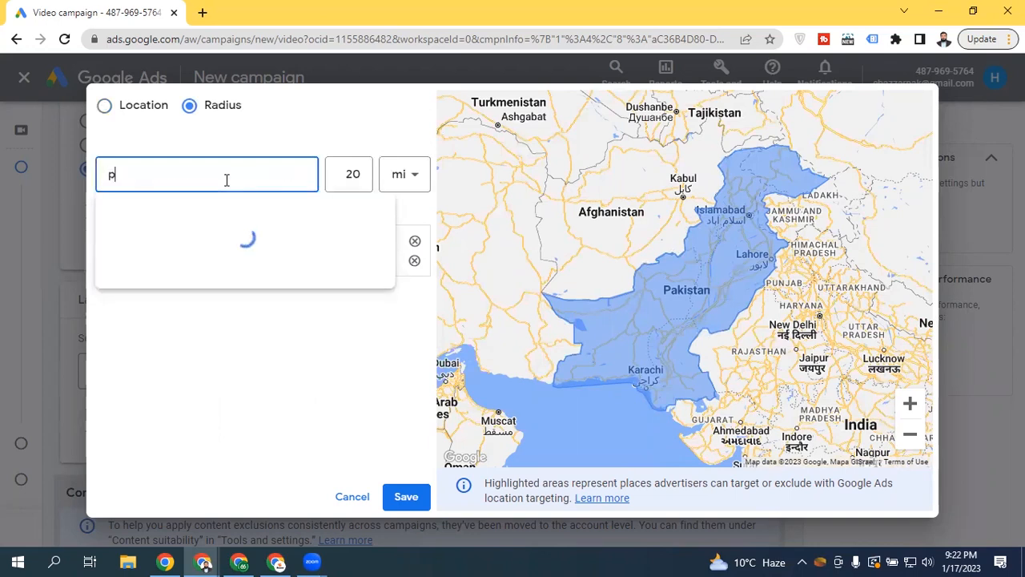
key(BackSpace)
text(l)
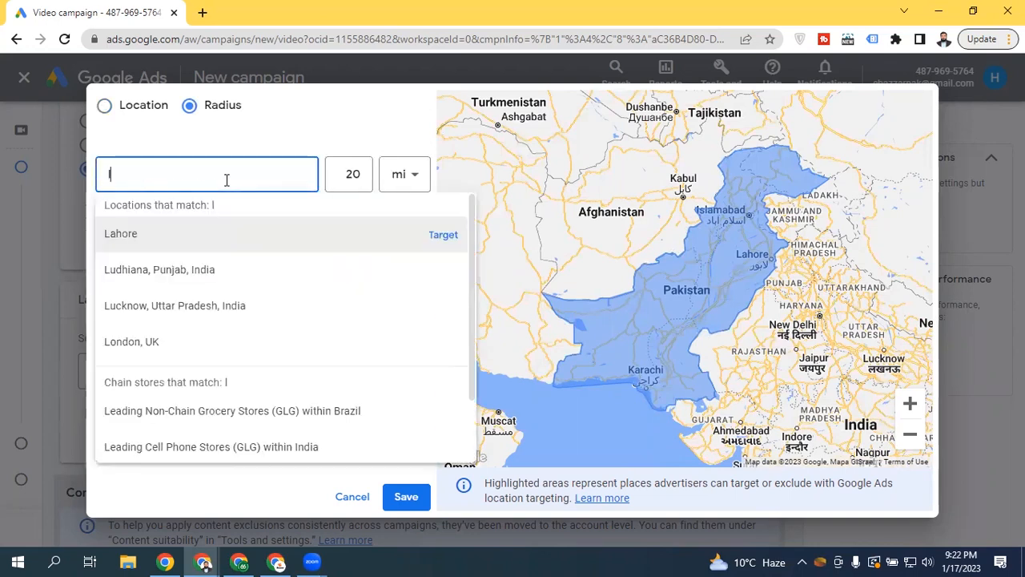
text(ahore)
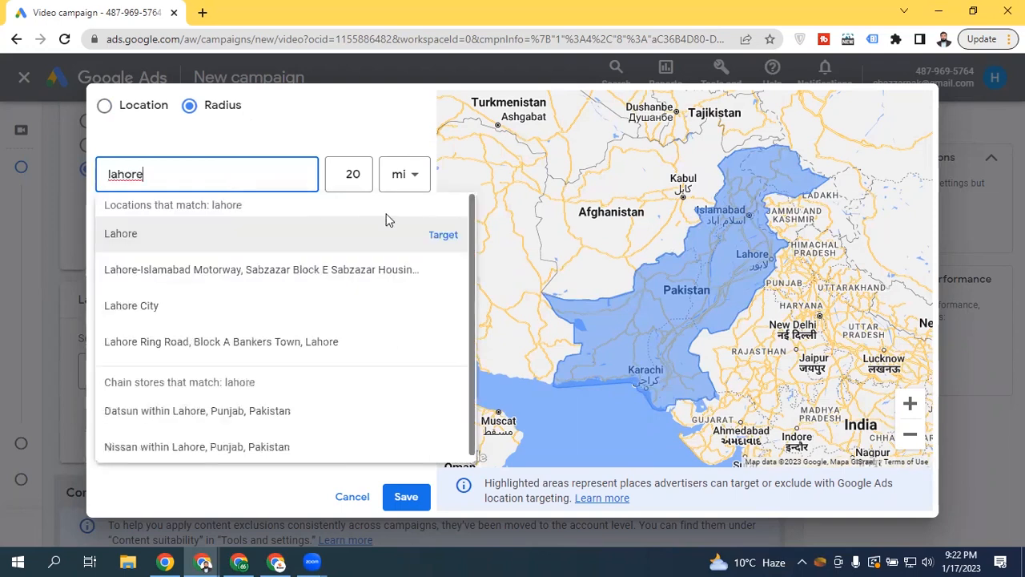
click(441, 234)
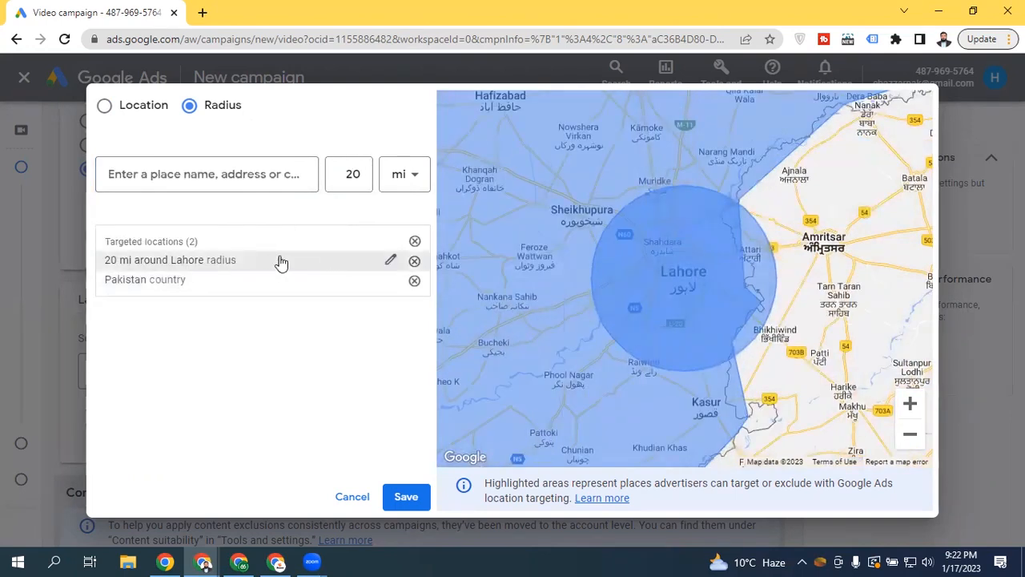
Change the Lahore radius from 20 to 1 km and save it
click(390, 260)
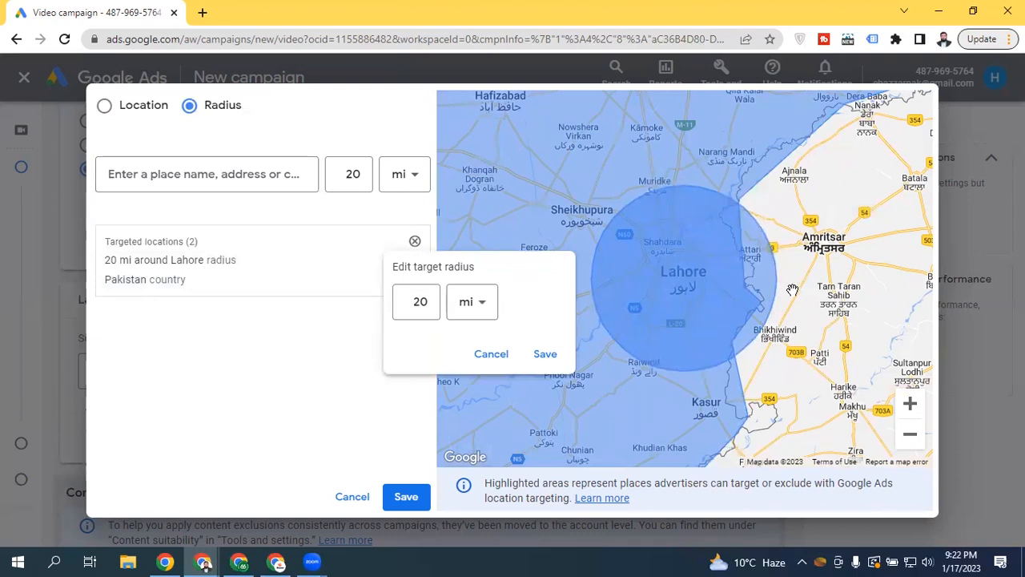
click(418, 301)
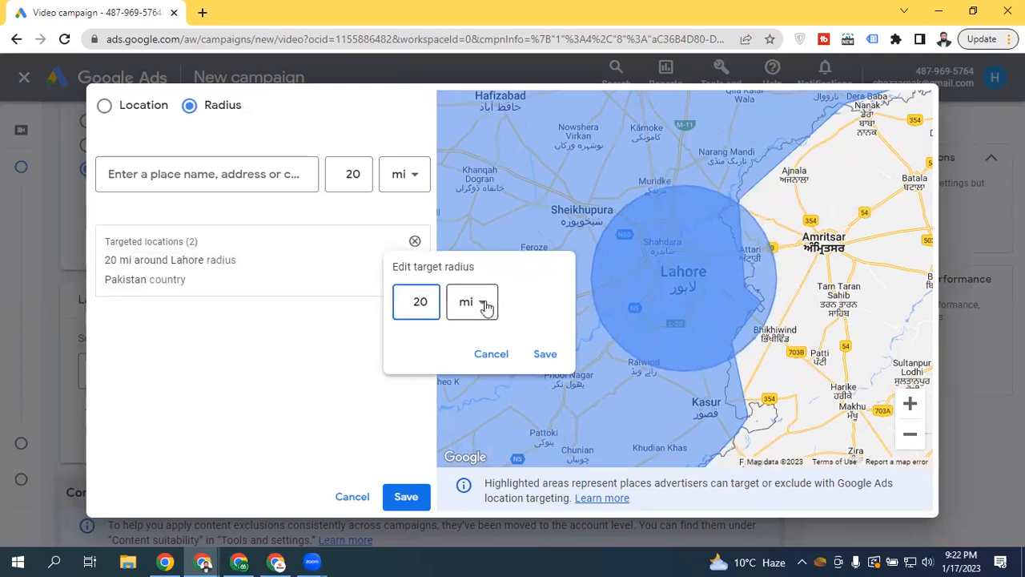
click(485, 306)
click(472, 359)
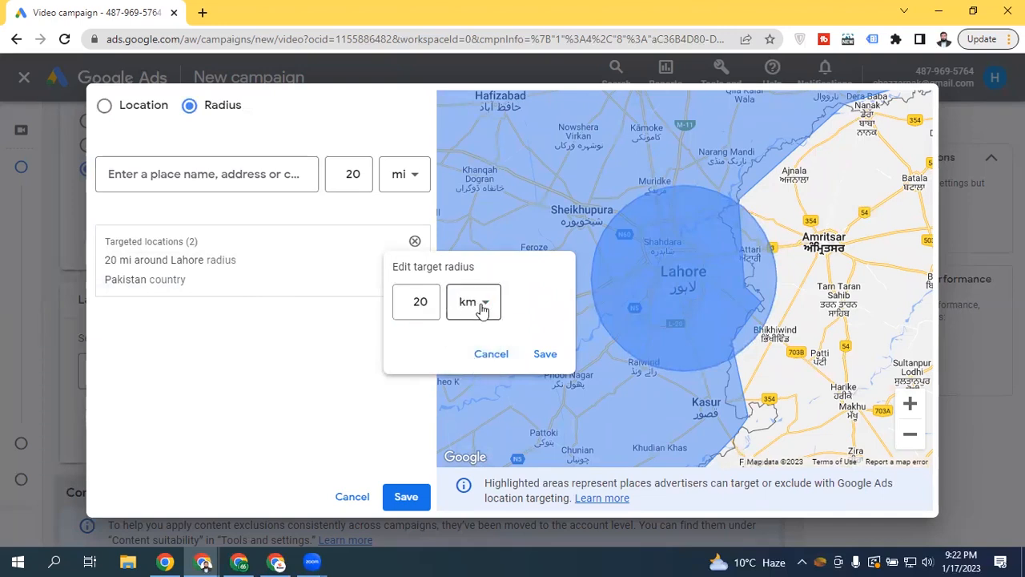
click(480, 309)
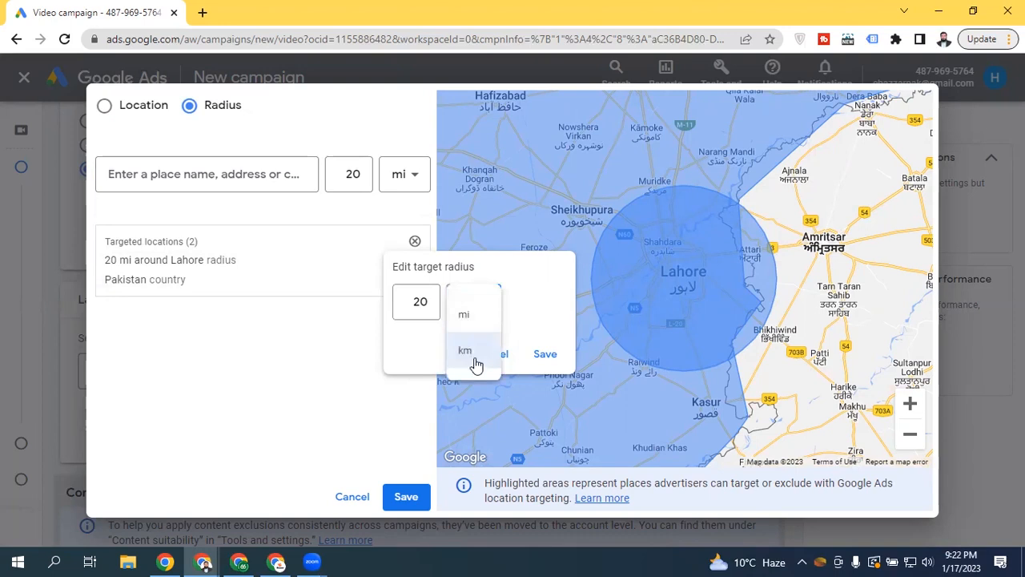
click(419, 301)
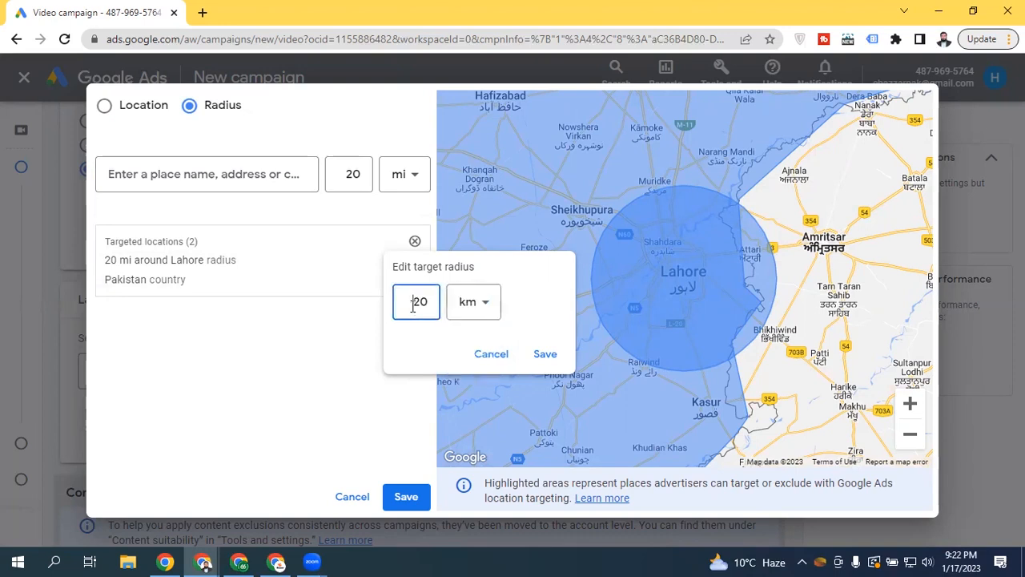
double_click(420, 301)
text(1)
click(416, 337)
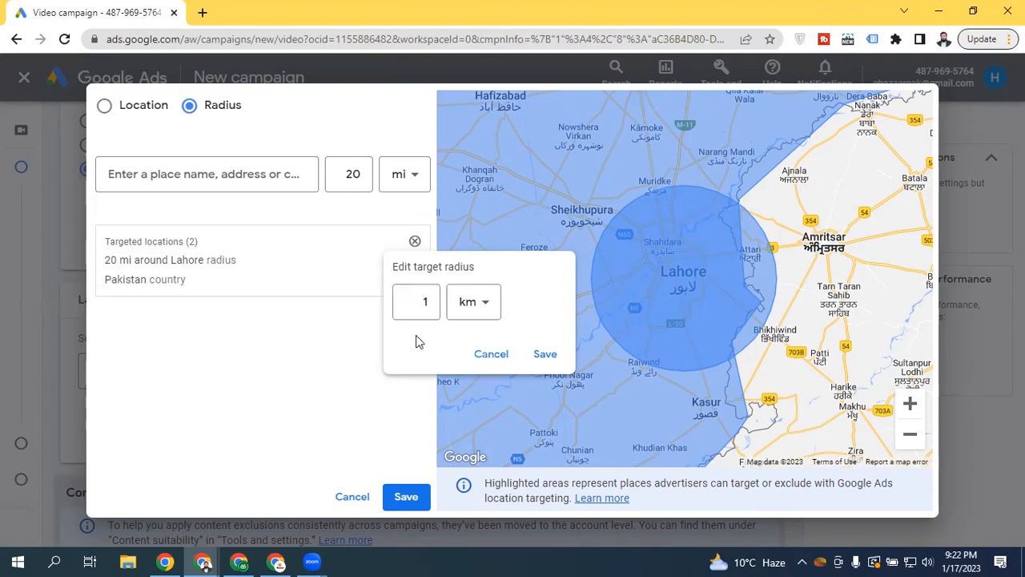
click(544, 353)
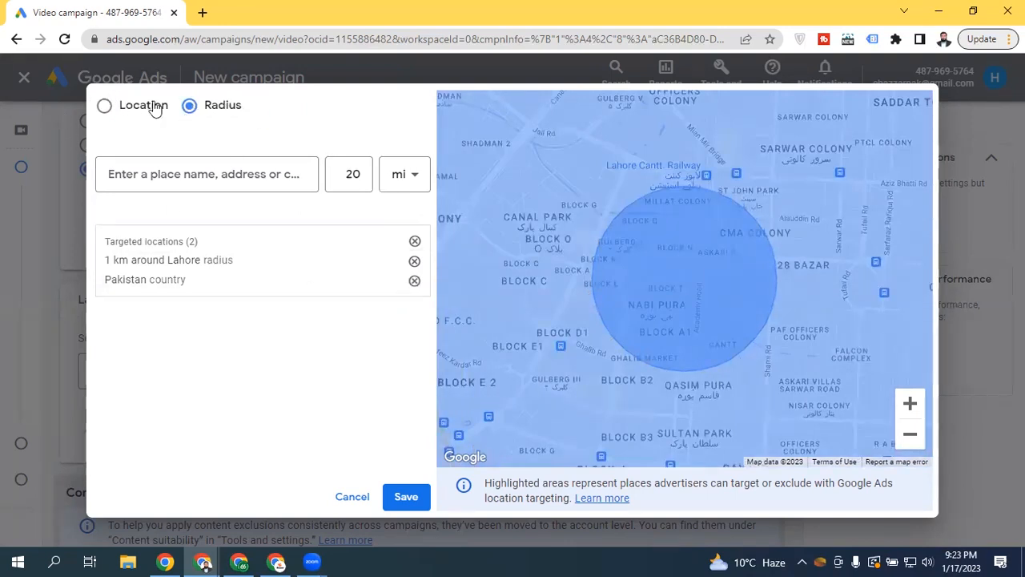
Remove the Lahore radius and bulk-search Karachi, Lahore and Islamabad as locations
click(122, 104)
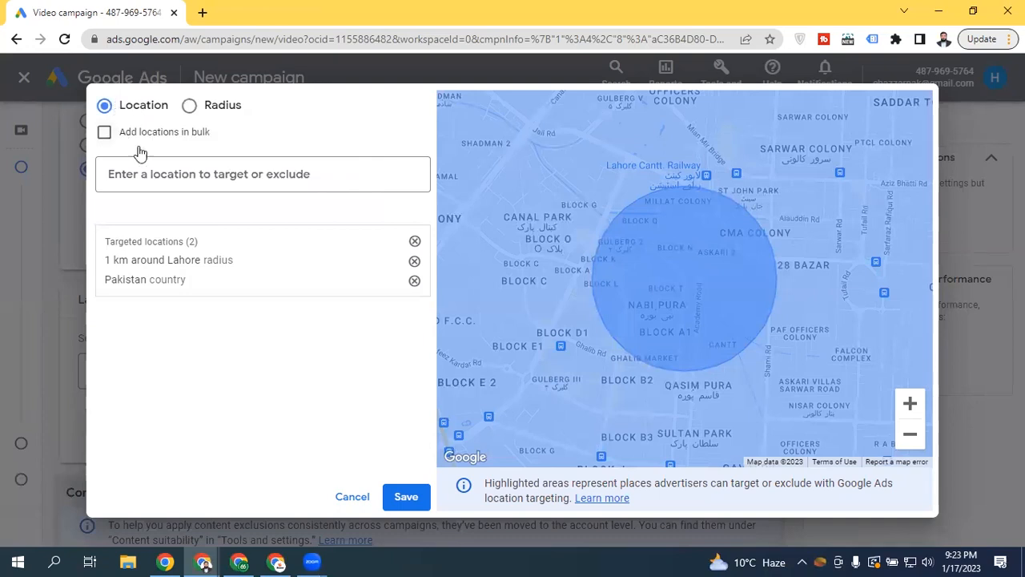
click(414, 261)
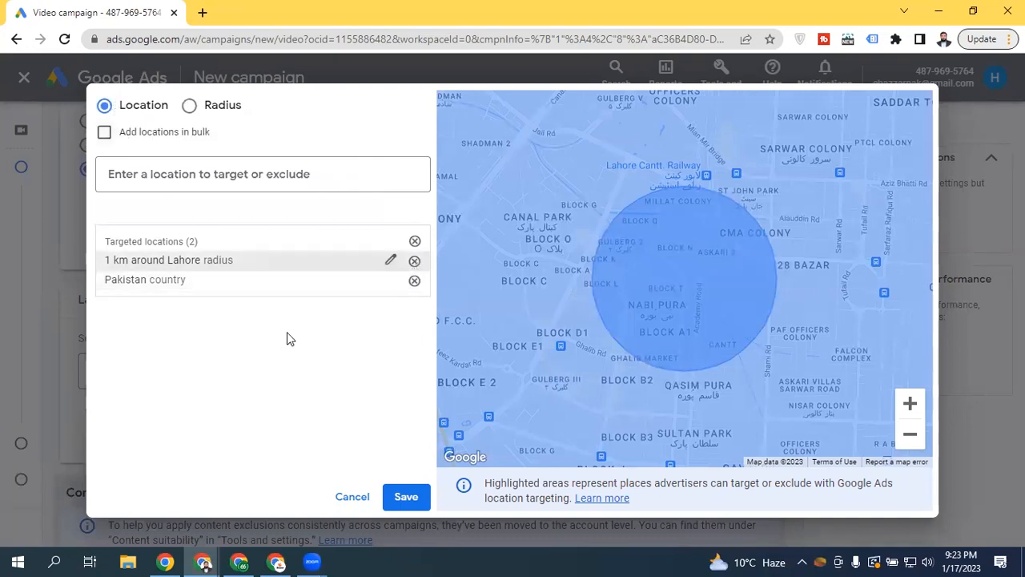
click(132, 142)
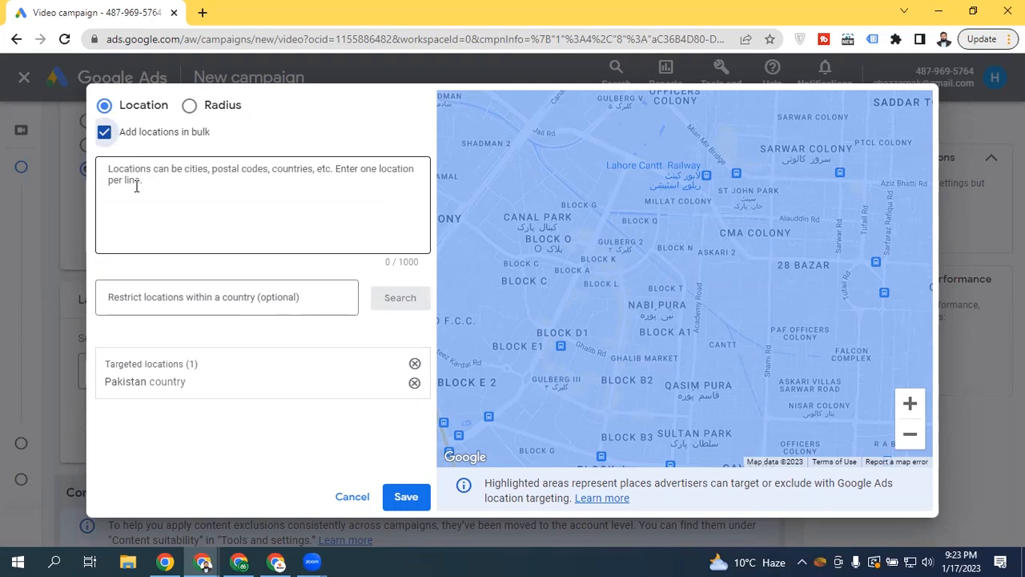
click(189, 206)
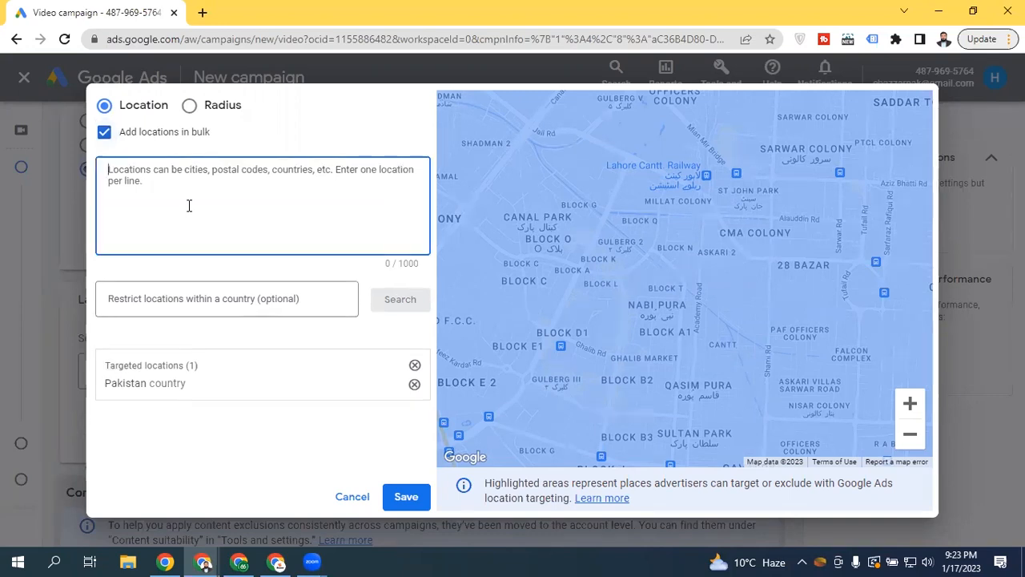
text(Karachi)
key(Return)
text(Lahore)
key(Return)
text(Isla)
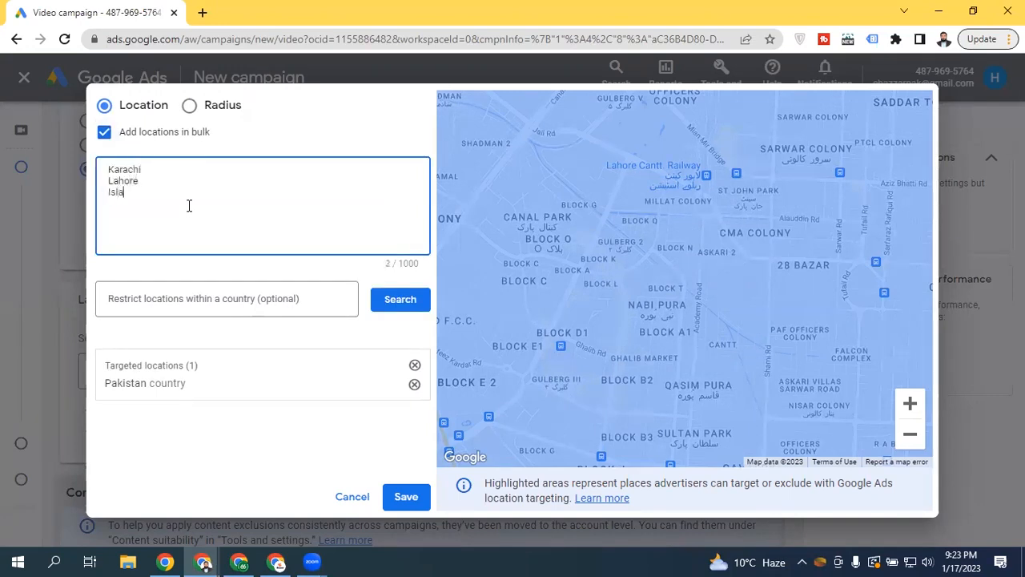
text(mabad)
key(Return)
click(390, 308)
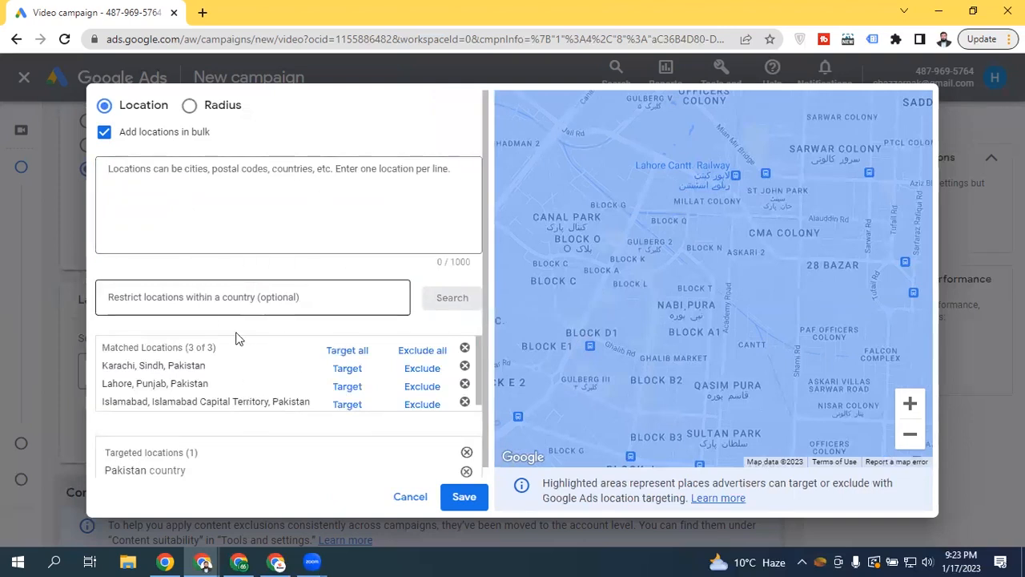
Bulk-search ahmedpur, karachi and lahore, target Karachi and Lahore, then close the location search
click(169, 173)
text(ahm)
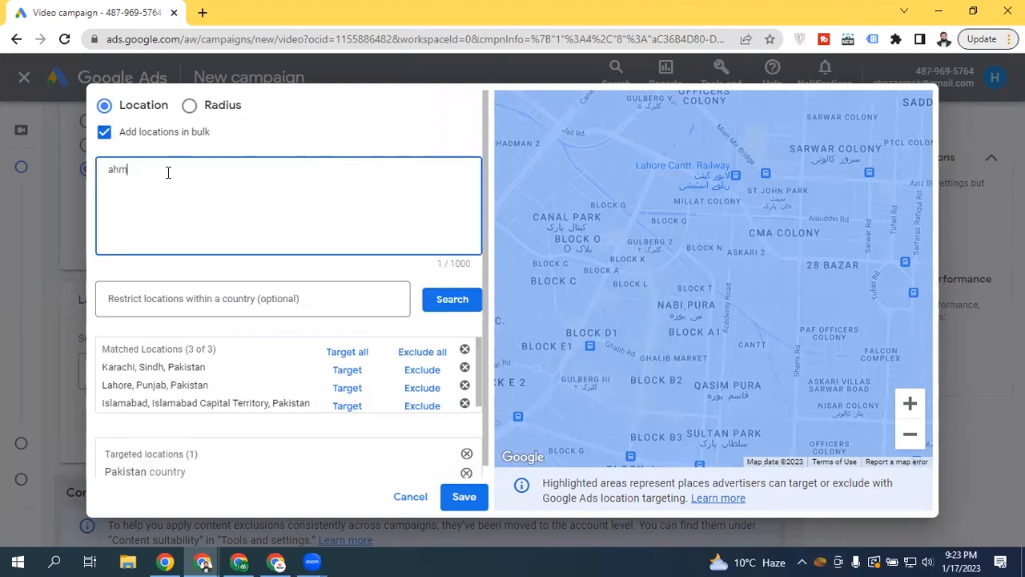
text(edpur)
key(Return)
text(karachi)
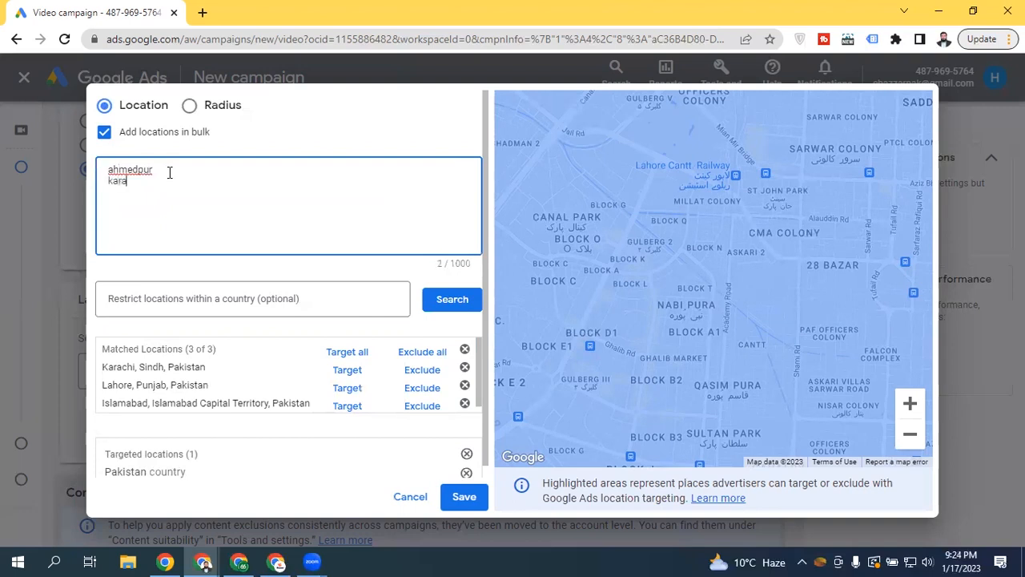
key(Return)
text(lahore)
click(448, 305)
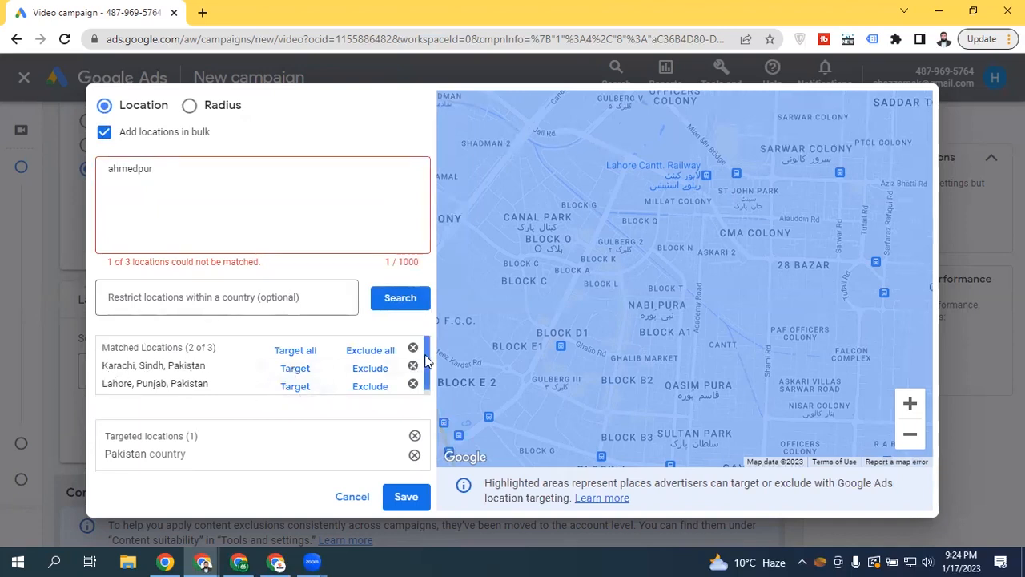
scroll(424, 361, down, 1)
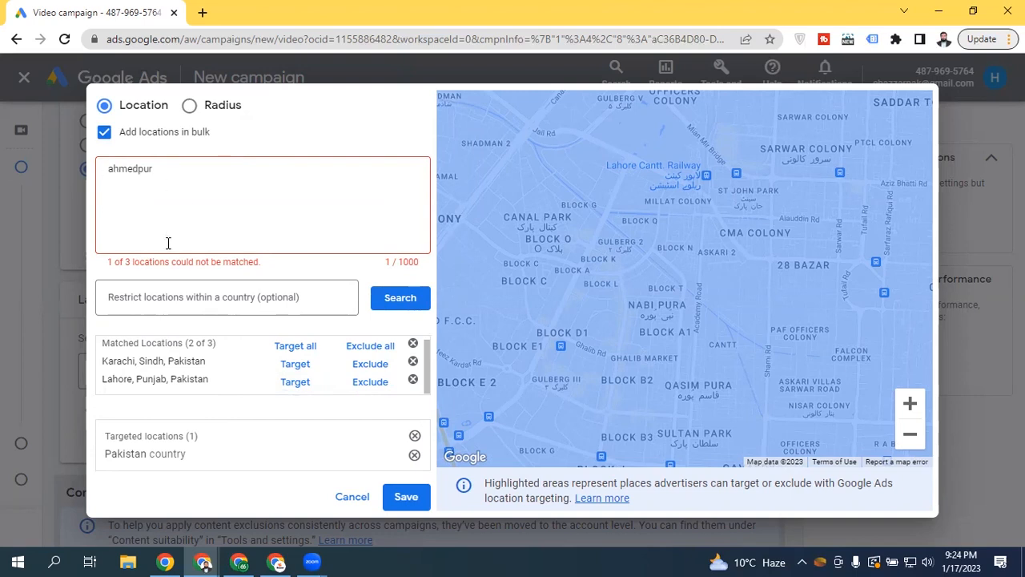
click(296, 347)
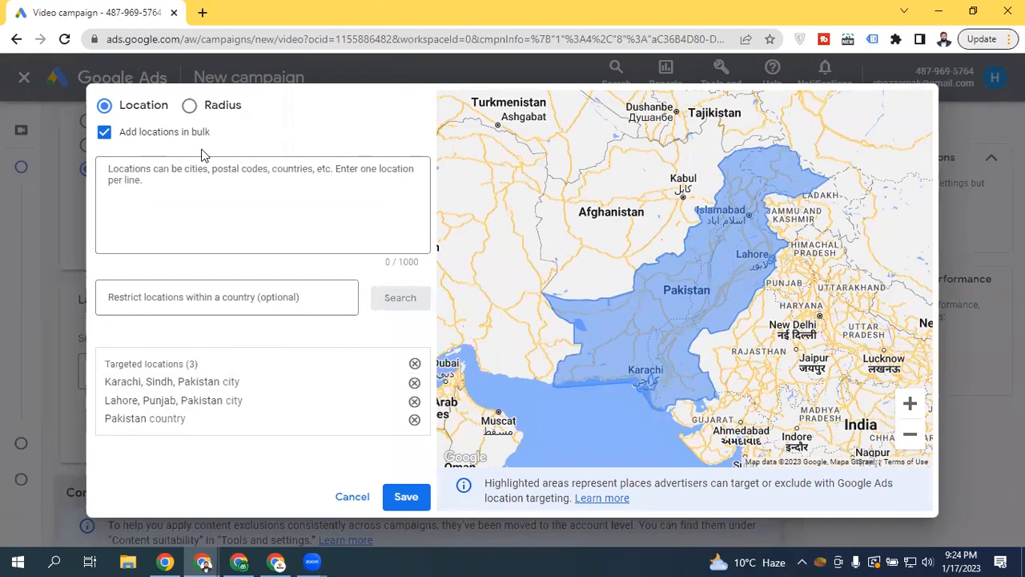
click(184, 132)
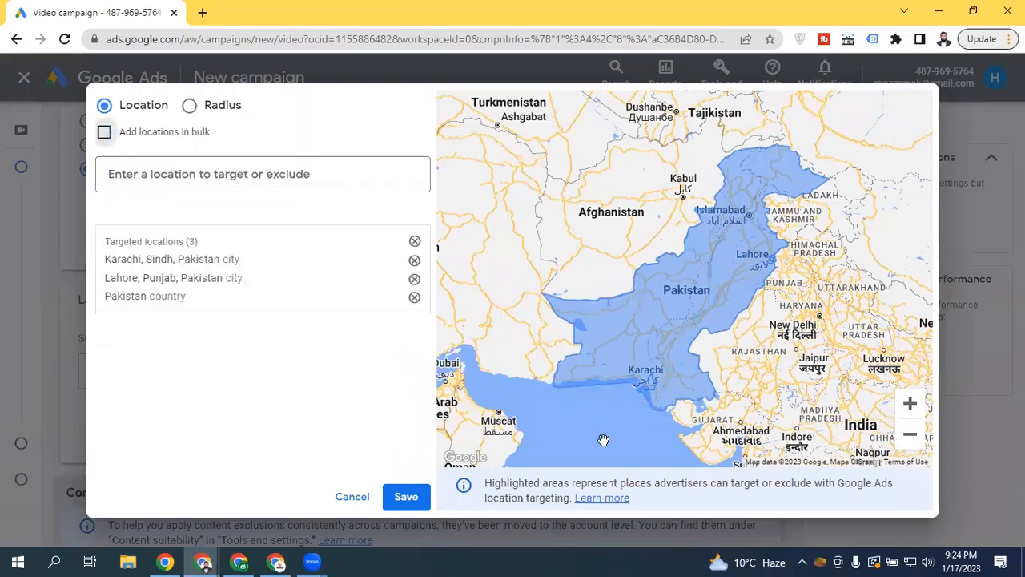
click(349, 497)
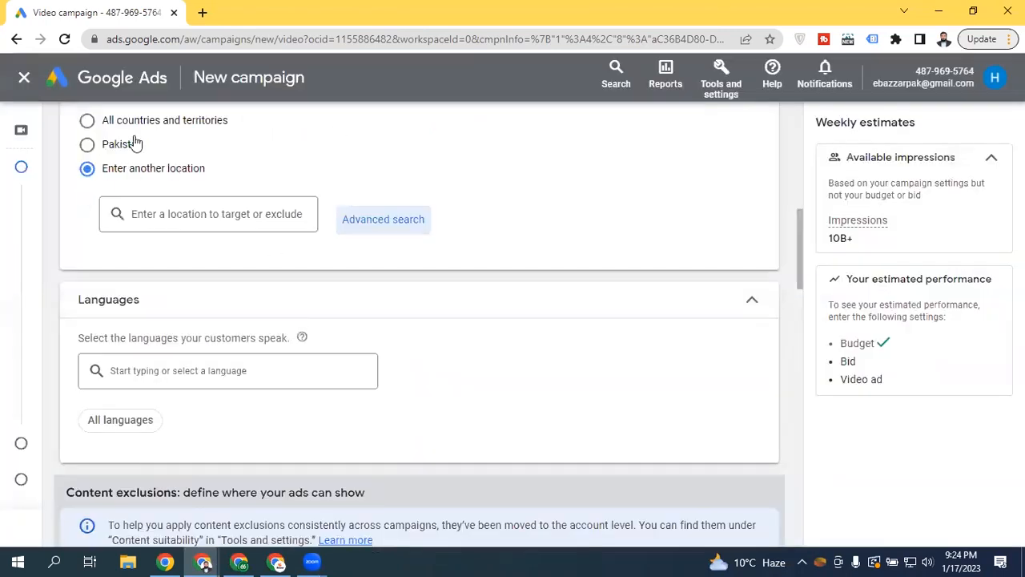
Select Pakistan as the location target after briefly trying All countries and territories
click(134, 145)
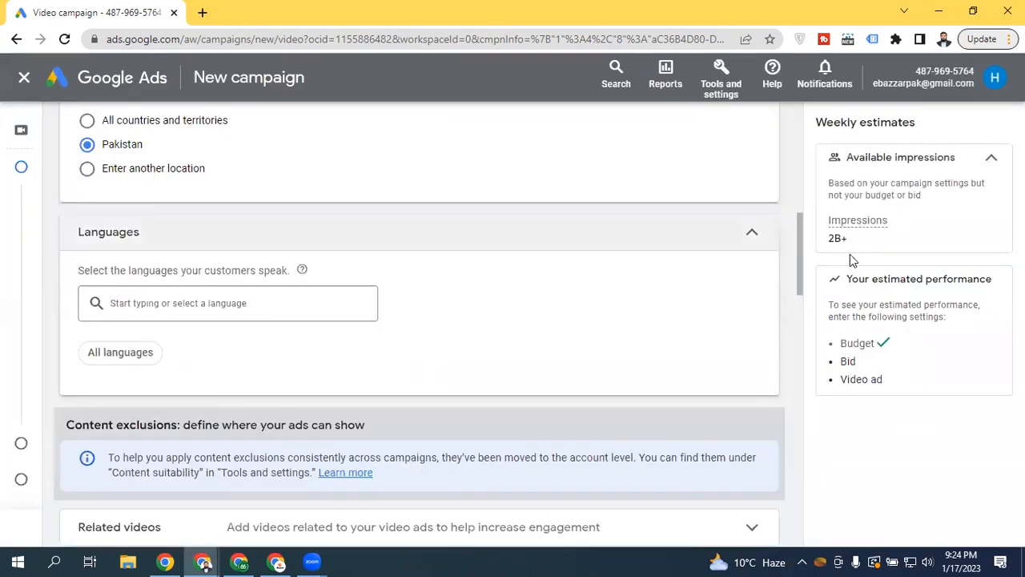
scroll(796, 252, up, 1)
click(117, 216)
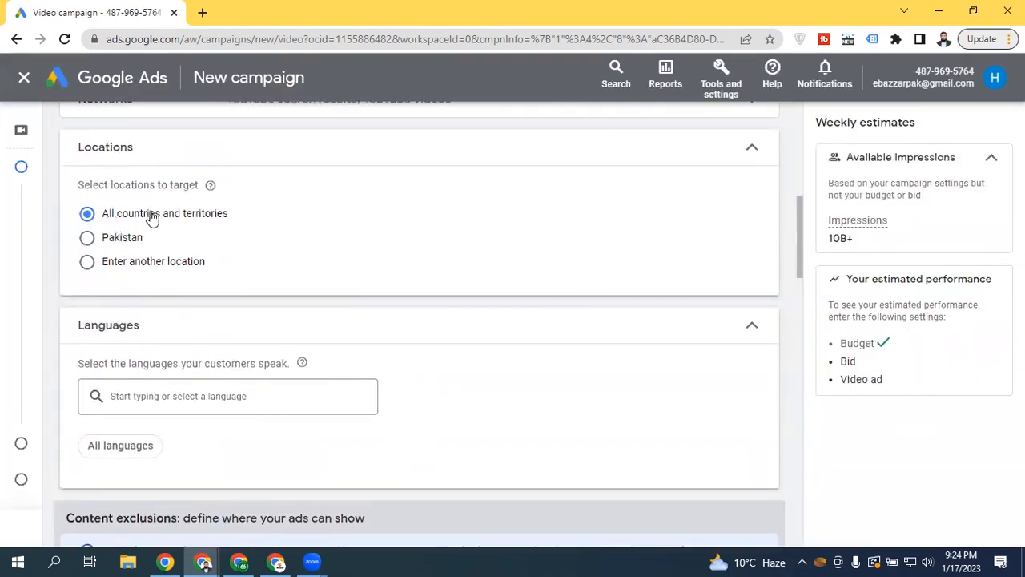
click(88, 237)
drag(801, 216, 796, 240)
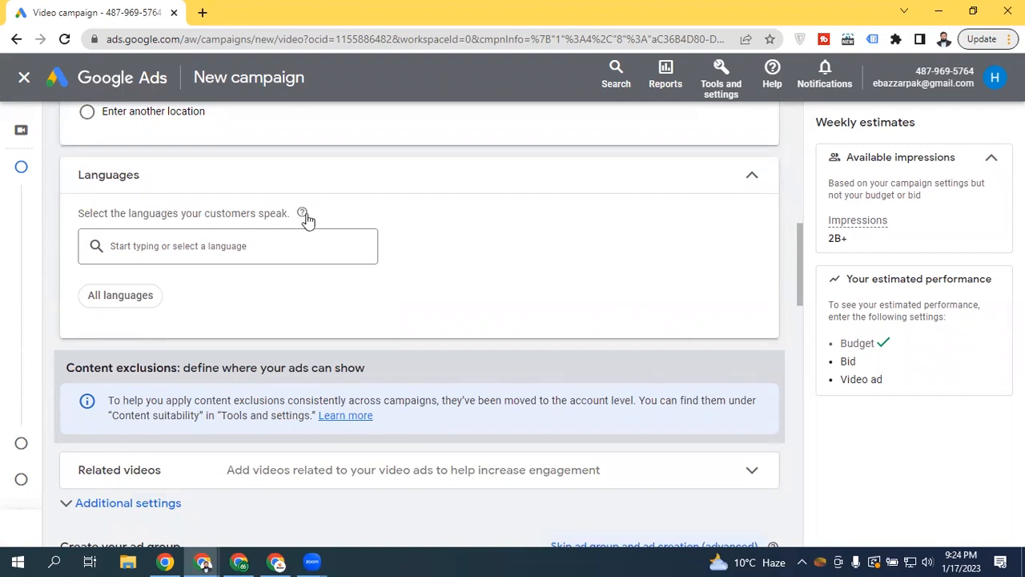
mouse_move(304, 214)
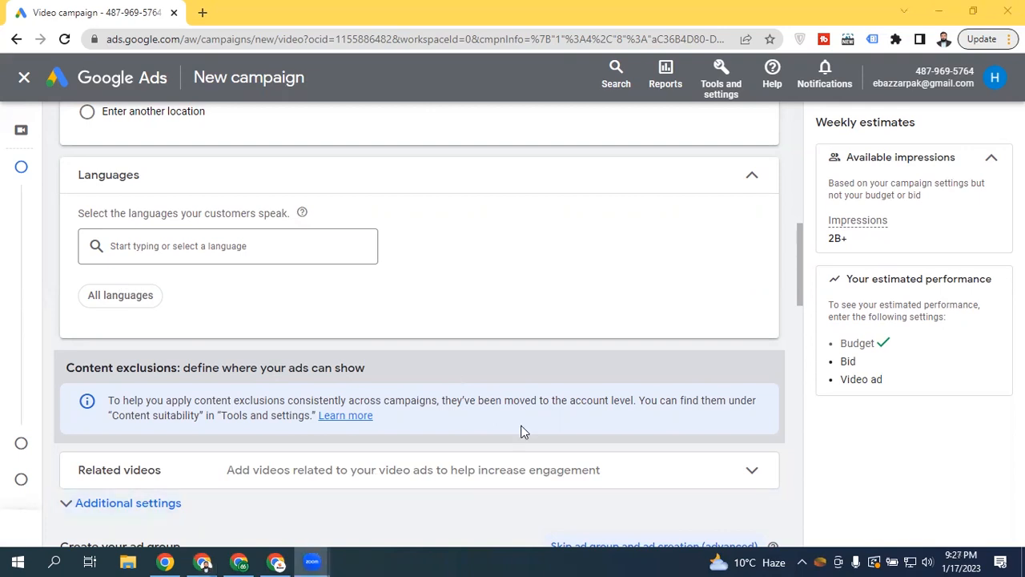
Collapse the Languages card, leaving its summary at All languages
click(753, 175)
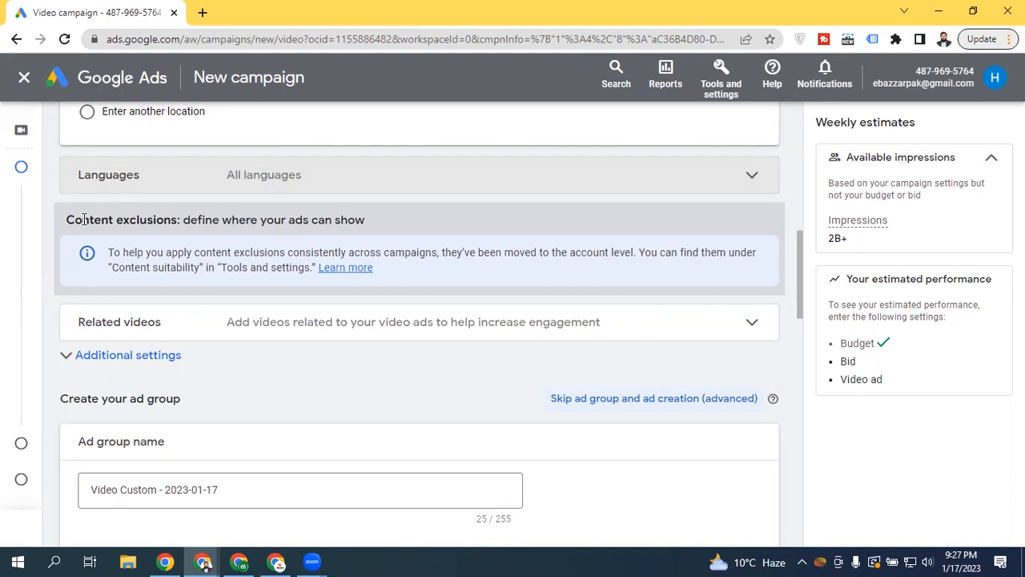
Read through the Content exclusions note, then expand the Related videos section
drag(613, 253, 737, 268)
click(740, 263)
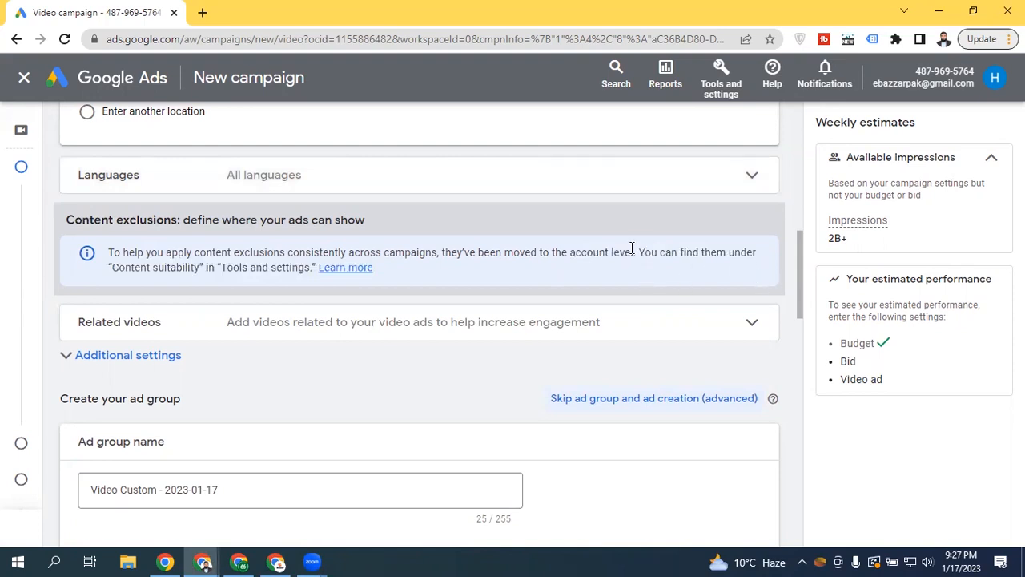
drag(679, 253, 757, 254)
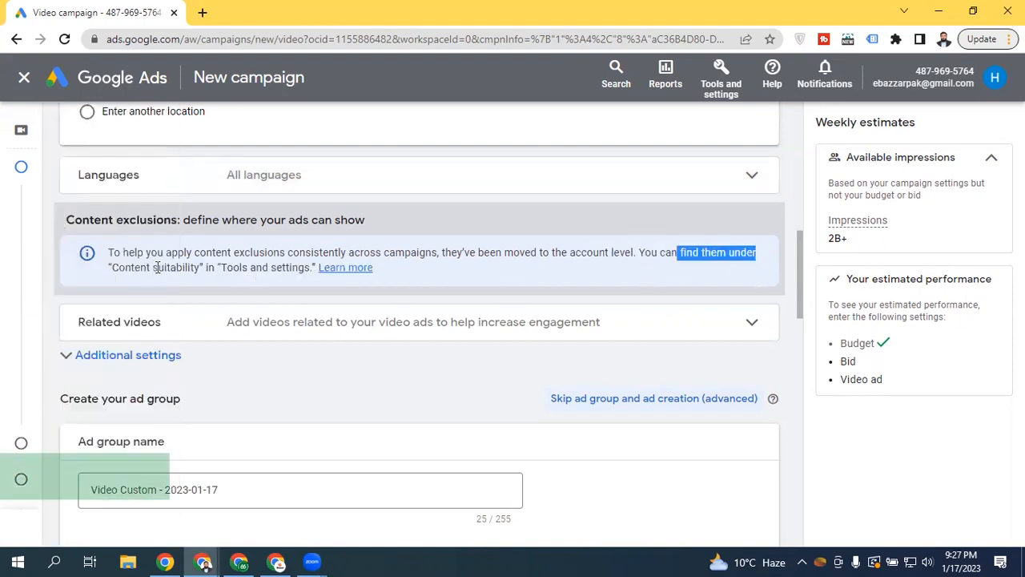
drag(176, 269, 215, 270)
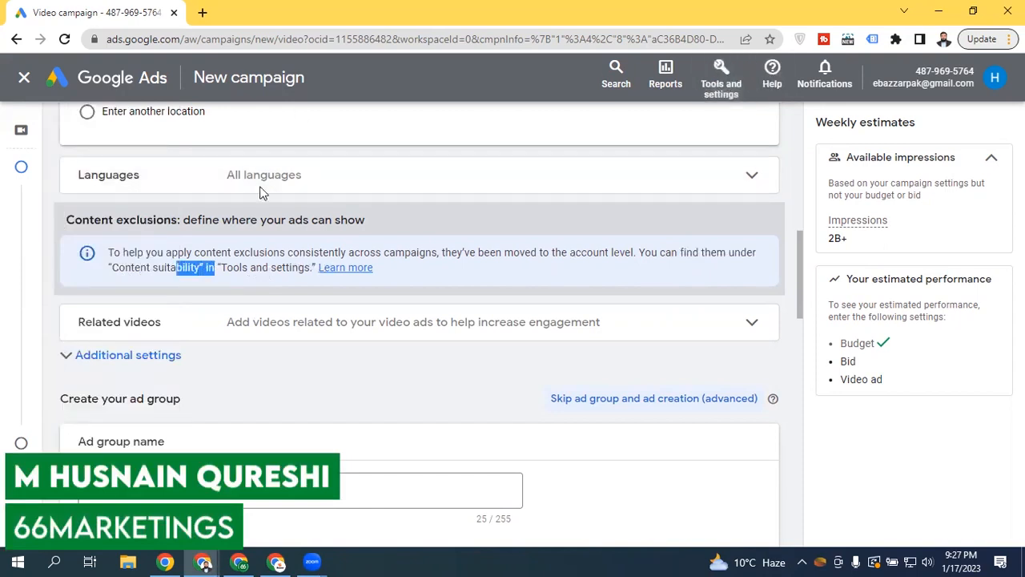
drag(112, 268, 201, 269)
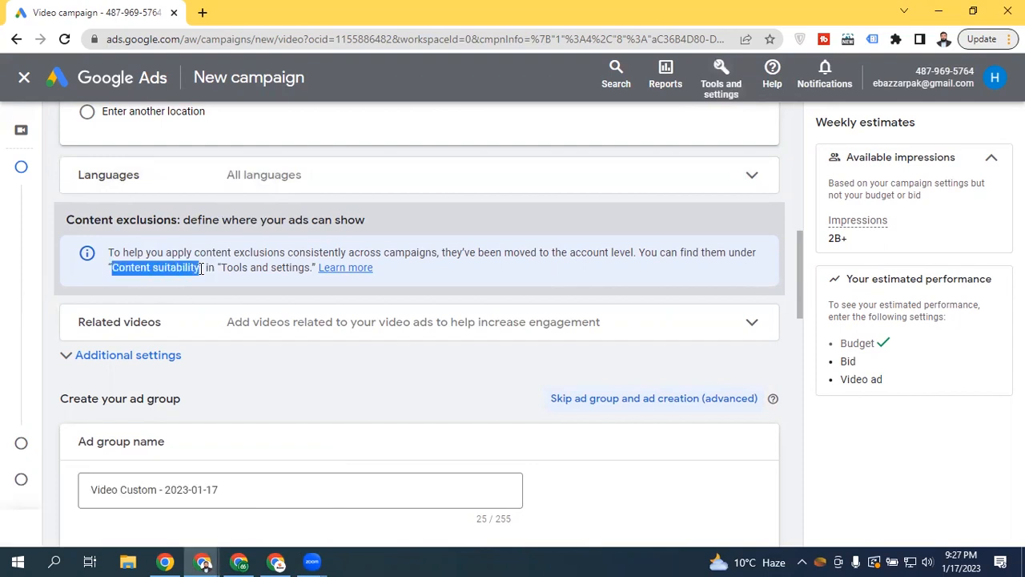
click(587, 269)
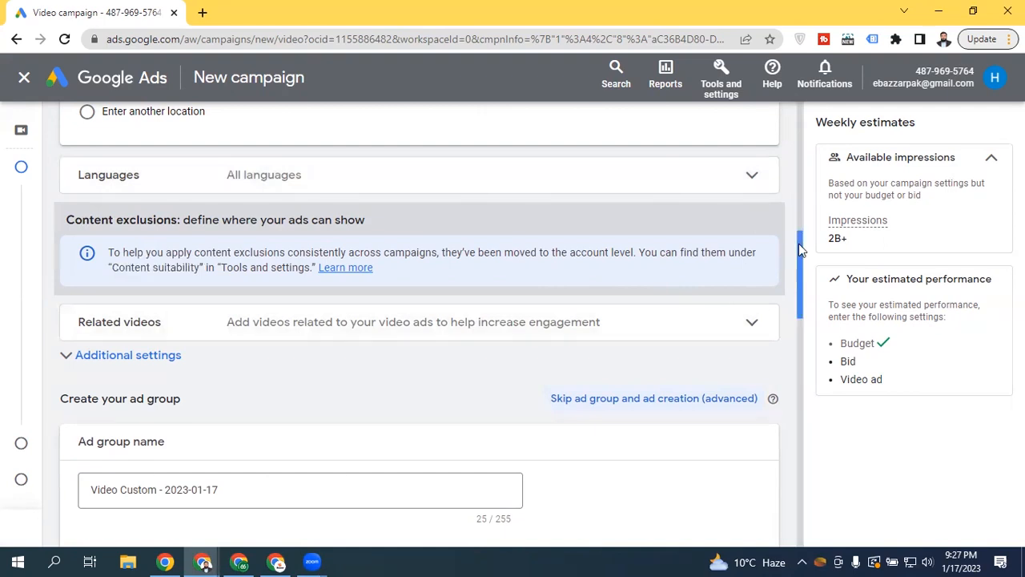
scroll(798, 243, down, 1)
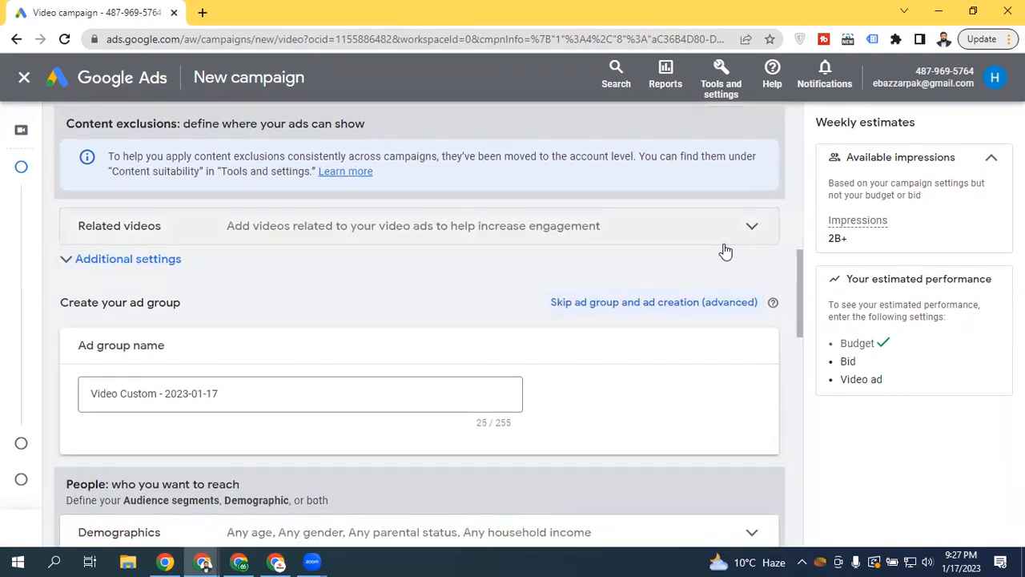
click(126, 230)
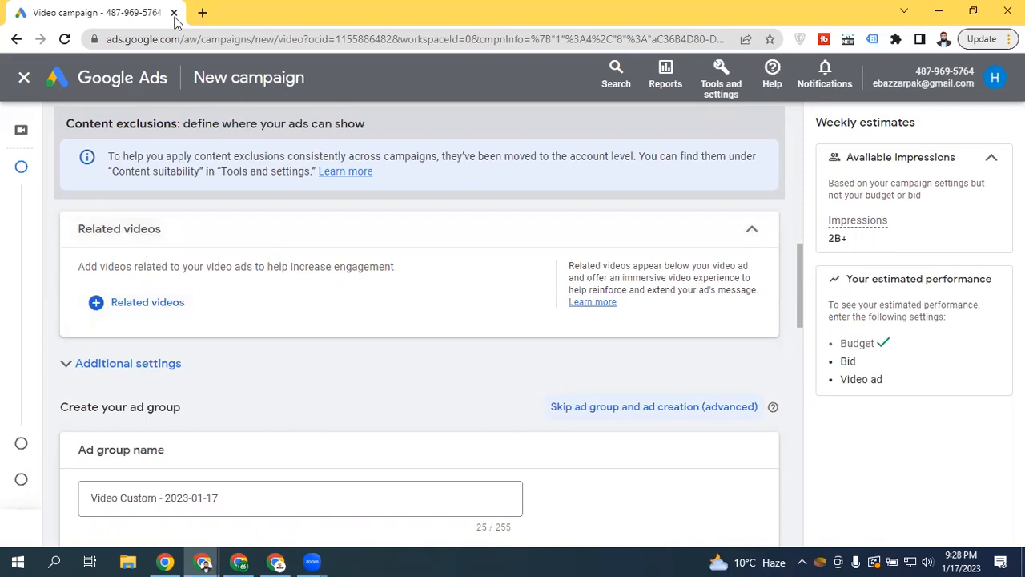
Load youtube.com in a new browser tab, then return to the Video campaign tab
click(201, 9)
text(youtube.com)
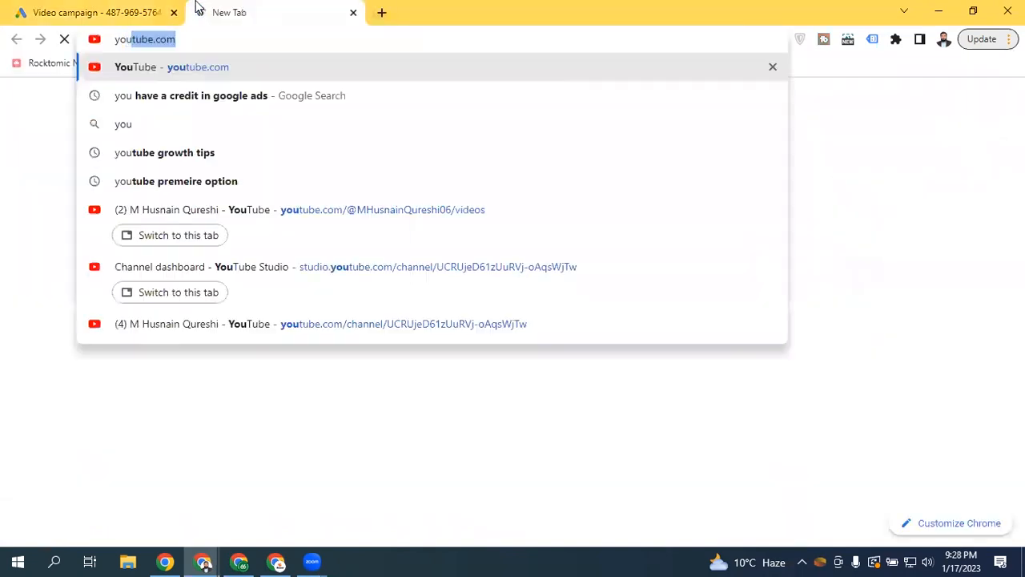
key(Return)
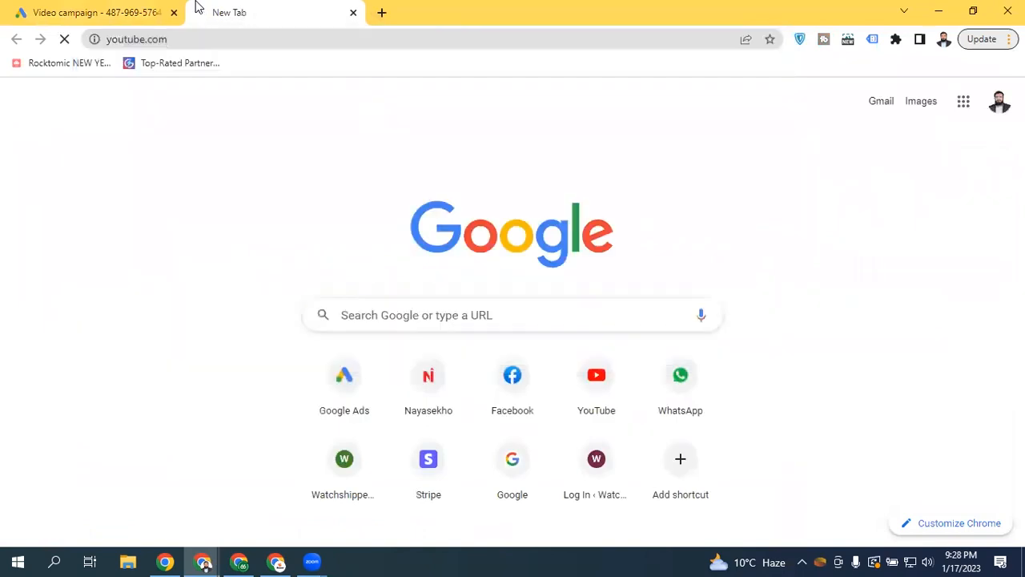
click(120, 9)
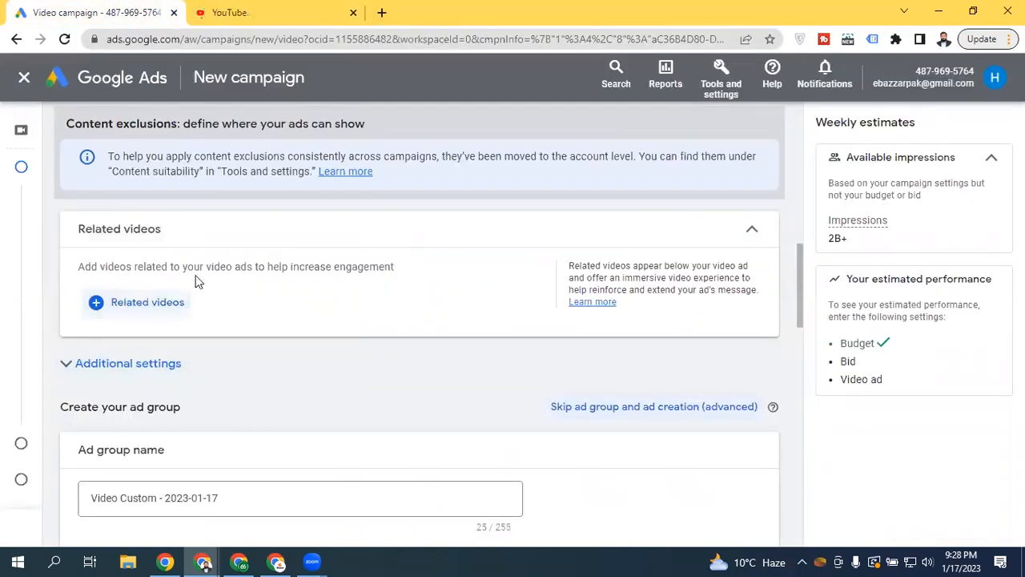
Search 'tiktok ads course' and add the 'TikTok Ads Course 2023' related video
click(154, 309)
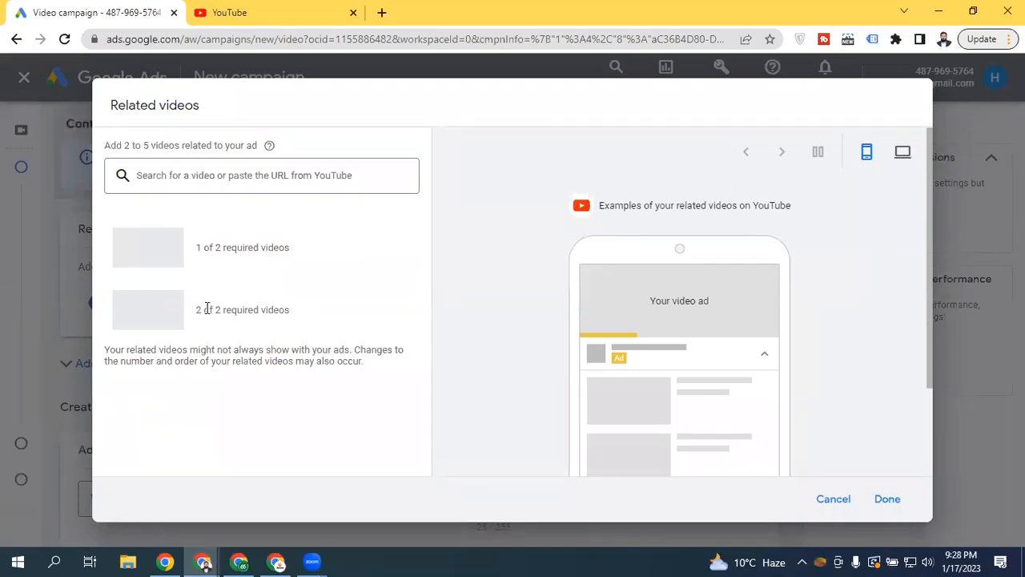
drag(621, 300, 752, 299)
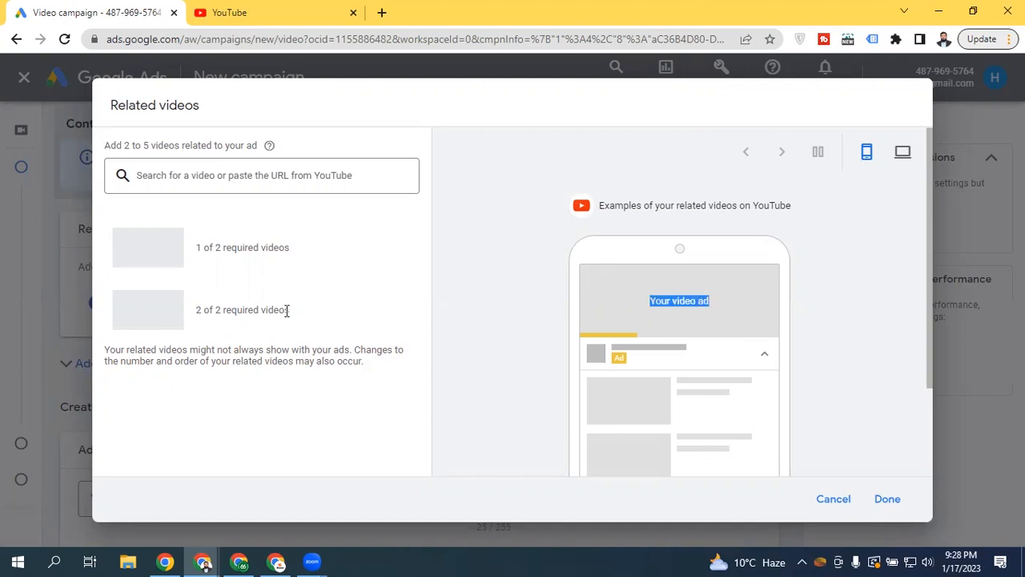
click(224, 178)
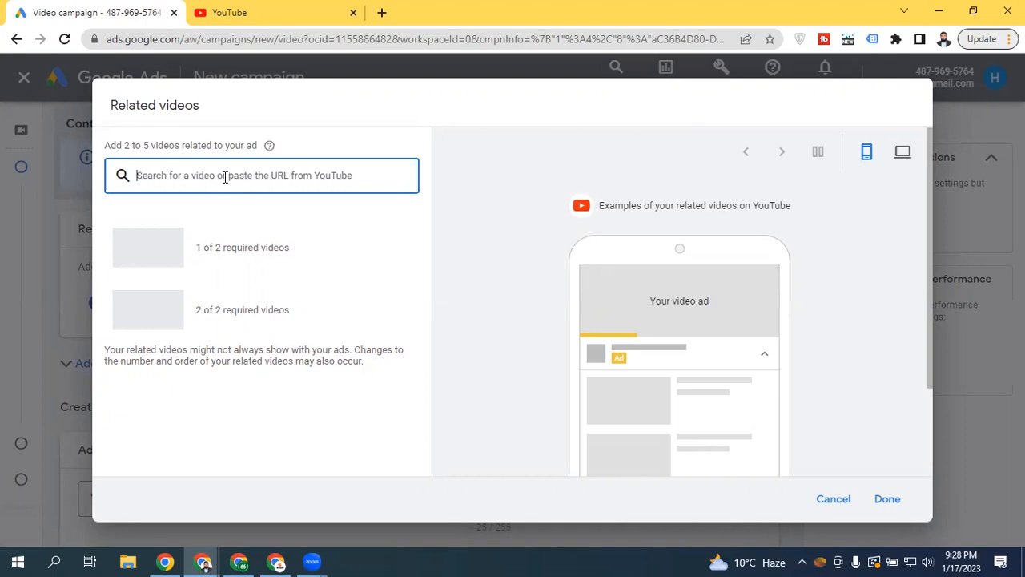
text(tiktokk ads)
key(BackSpace)
key(BackSpace)
key(BackSpace)
key(BackSpace)
key(BackSpace)
key(BackSpace)
text(k)
text(ds)
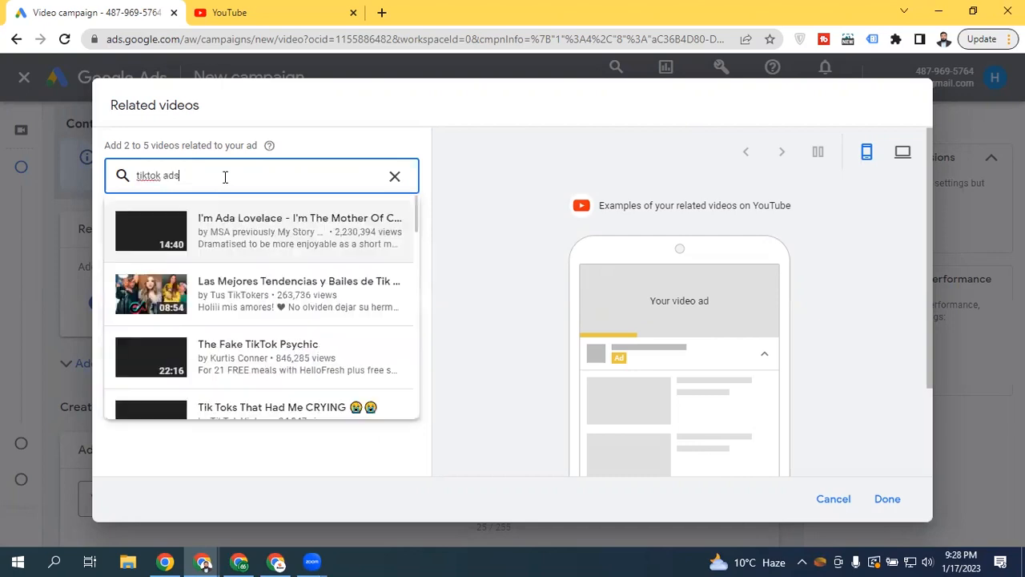
text( course)
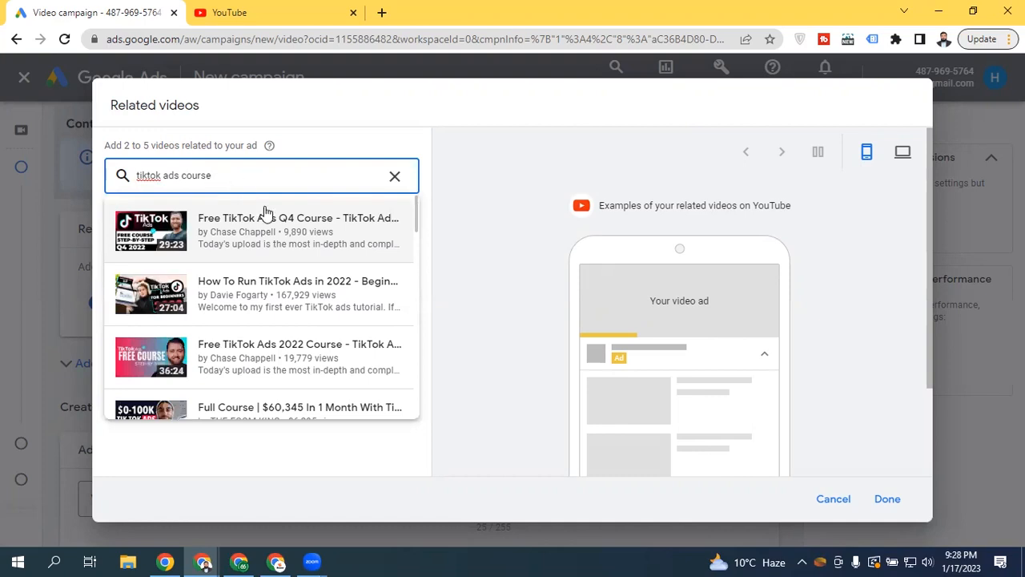
drag(416, 217, 409, 290)
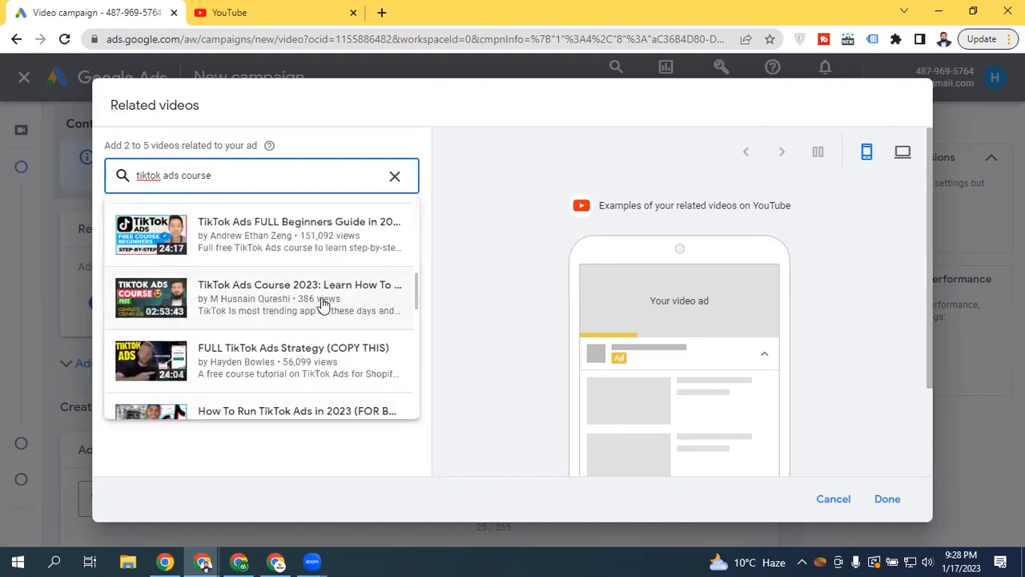
click(222, 312)
Search 'Facebook Ads Course' and add 'The ONLY Facebook Ads Course' as the second video
click(267, 180)
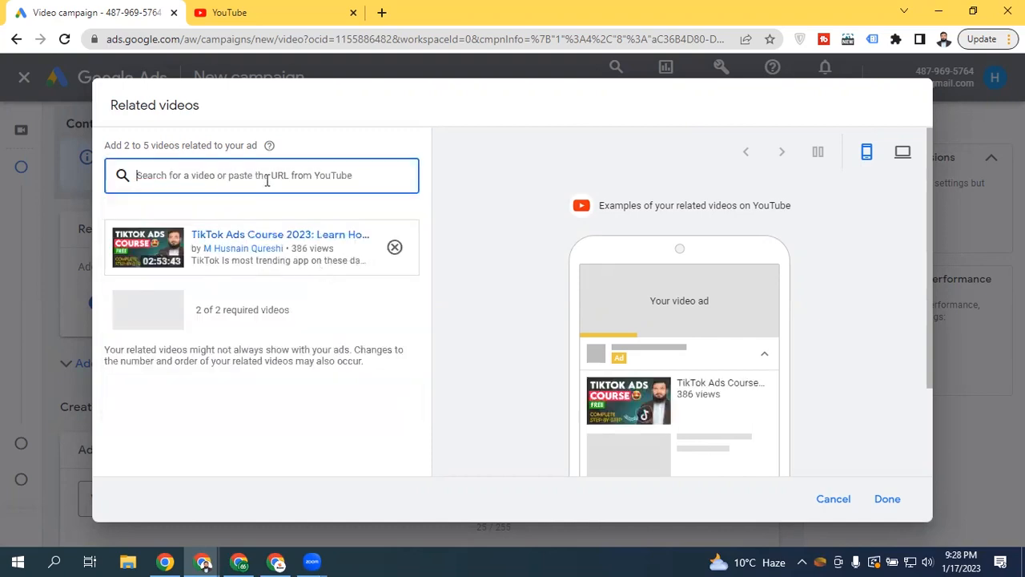
text(Facebook Ads Course)
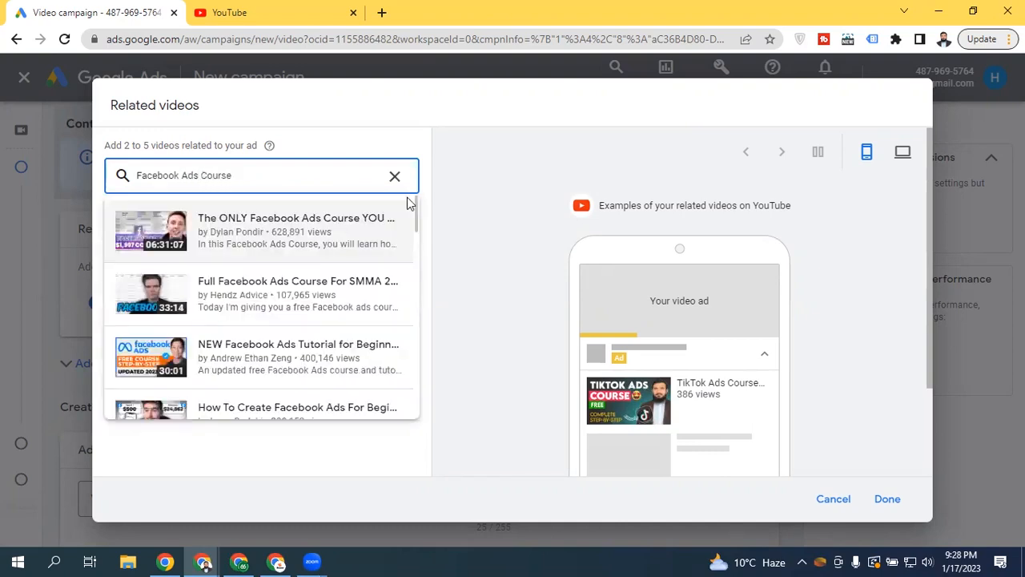
drag(417, 206, 377, 211)
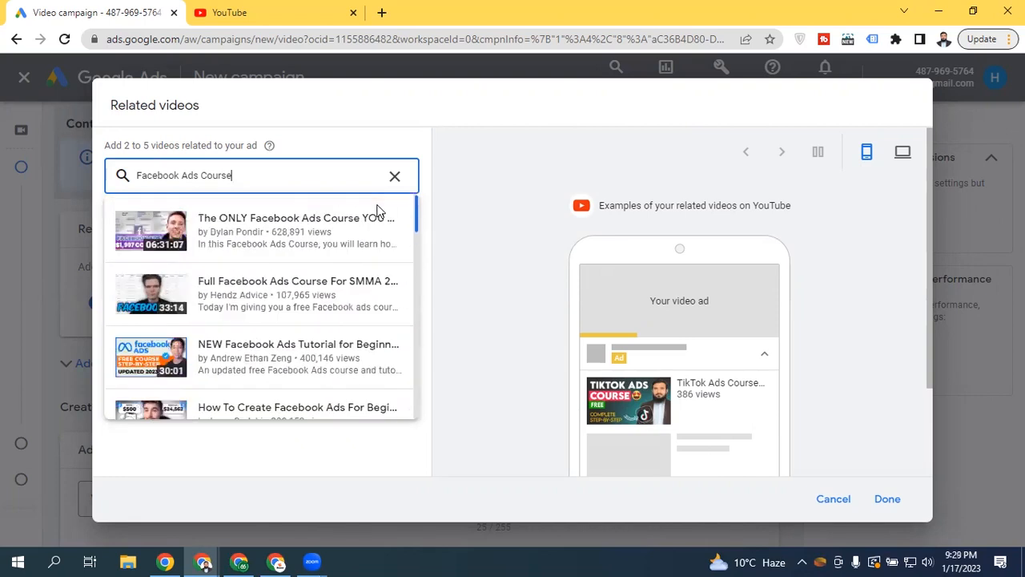
click(329, 244)
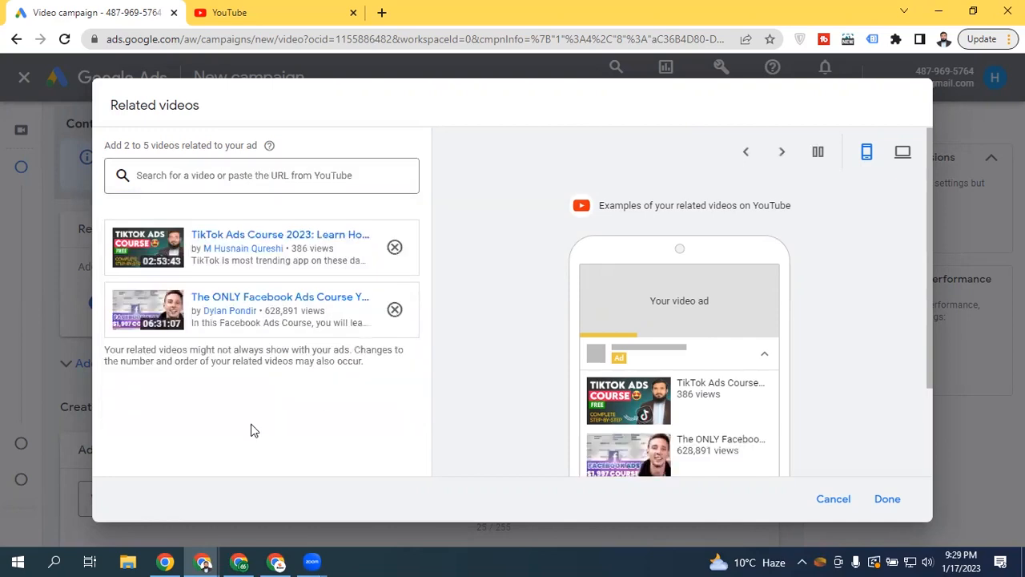
drag(651, 312, 714, 307)
Remove both the TikTok Ads and Facebook Ads course videos from the Related videos dialog
click(725, 301)
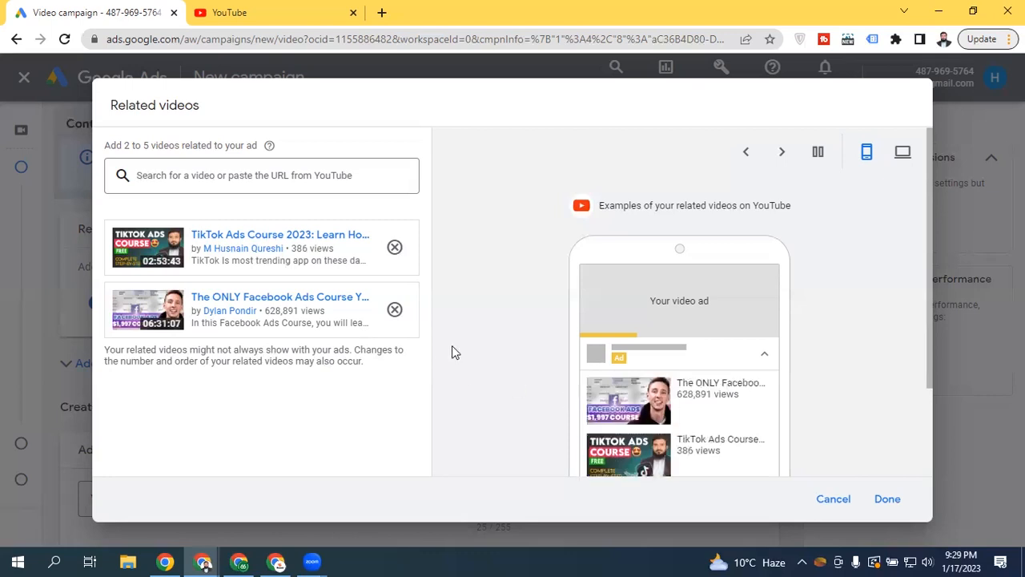
click(396, 253)
click(393, 247)
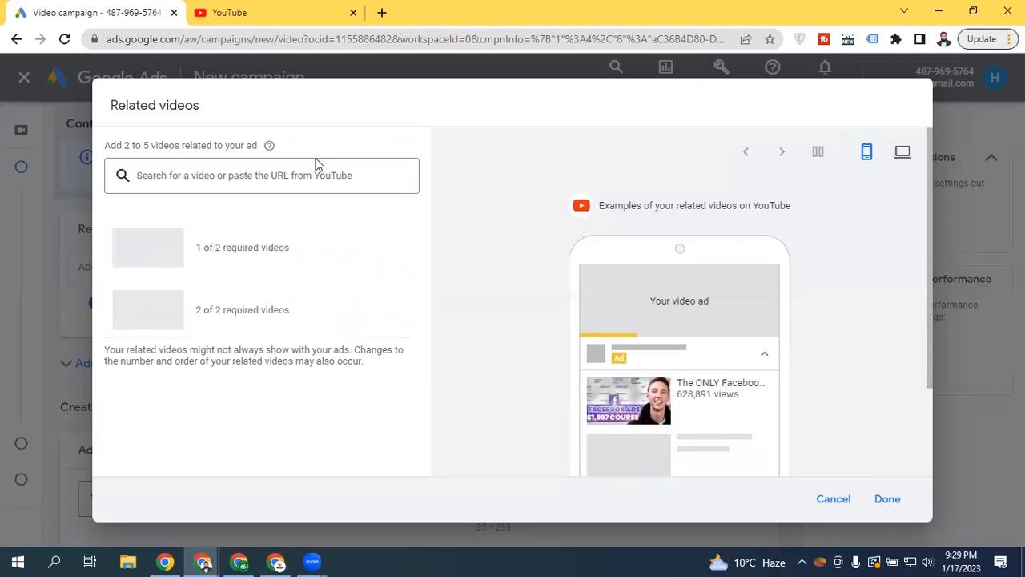
click(319, 180)
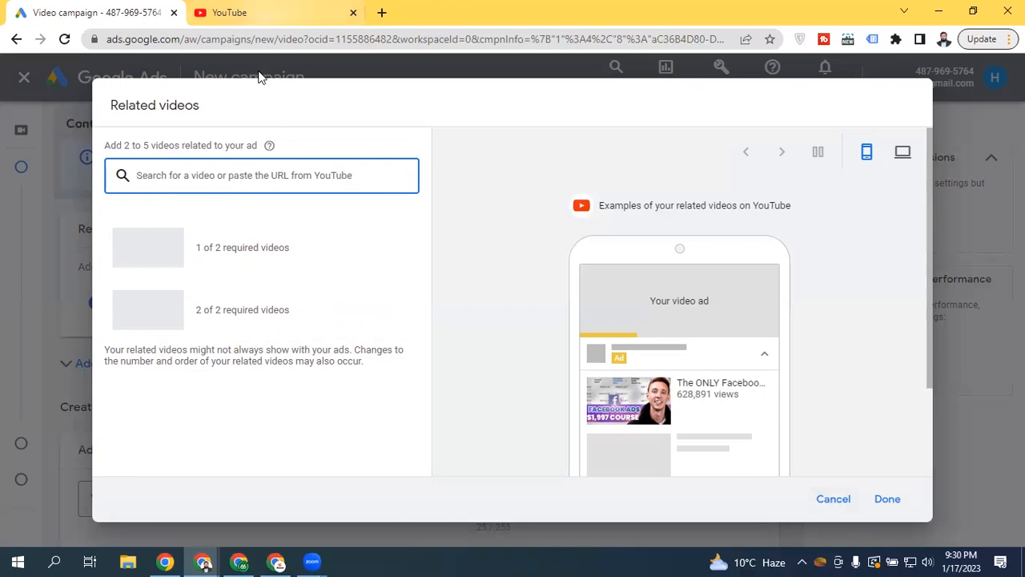
Open the signed-in account's own YouTube channel, glancing back at the Related videos dialog
click(271, 12)
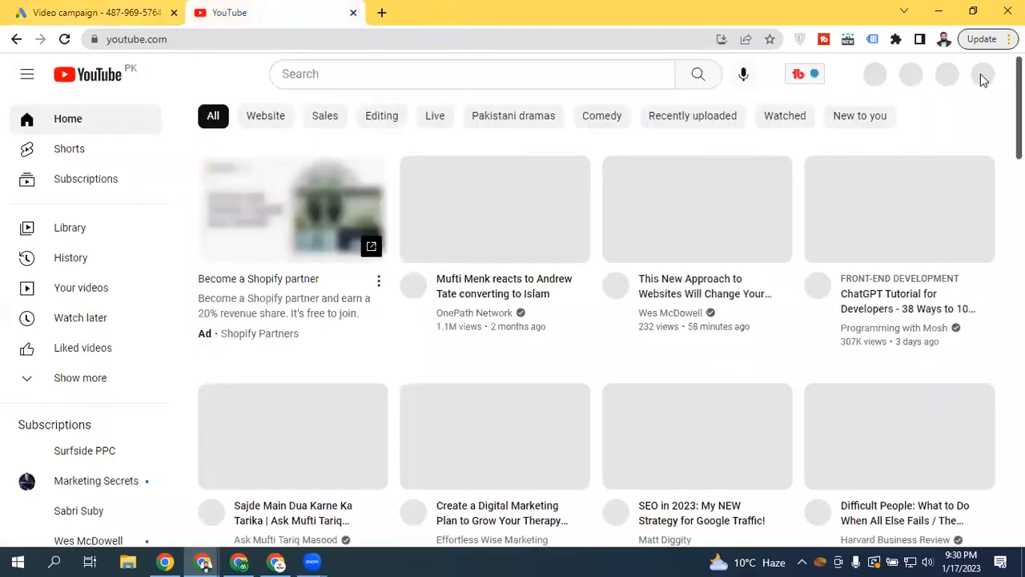
click(108, 9)
click(244, 10)
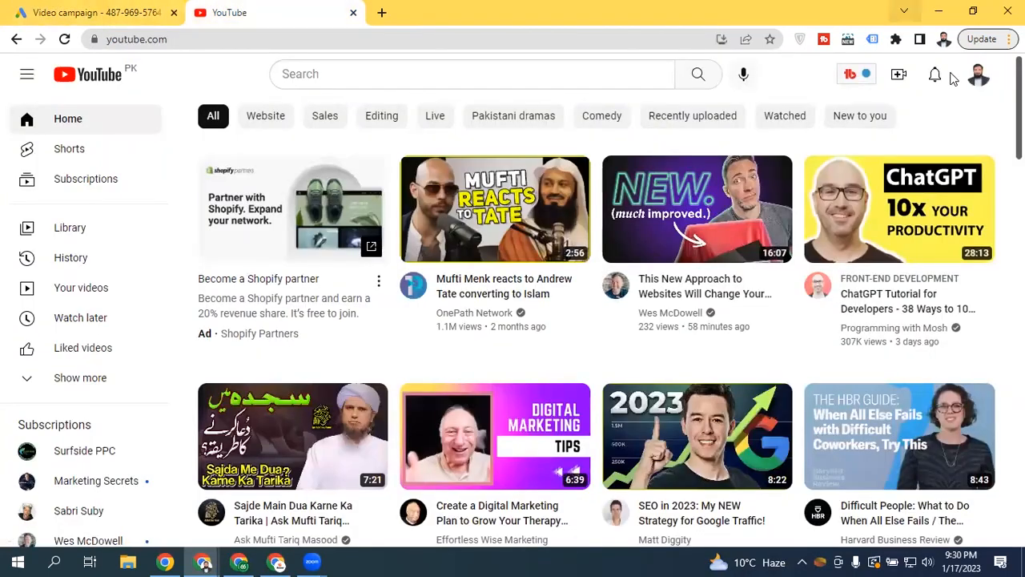
click(978, 76)
click(793, 161)
click(97, 12)
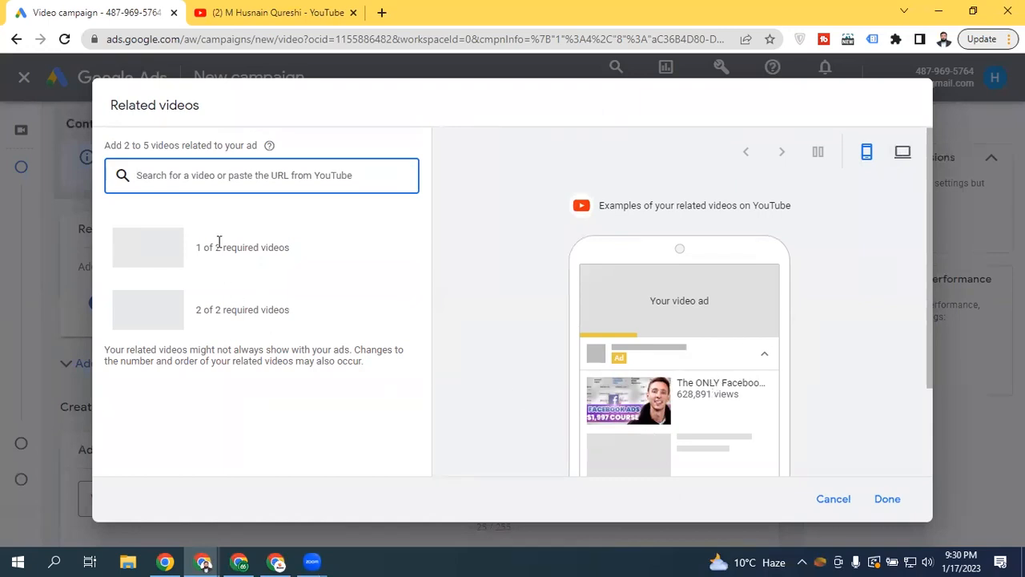
drag(219, 241, 247, 293)
click(350, 244)
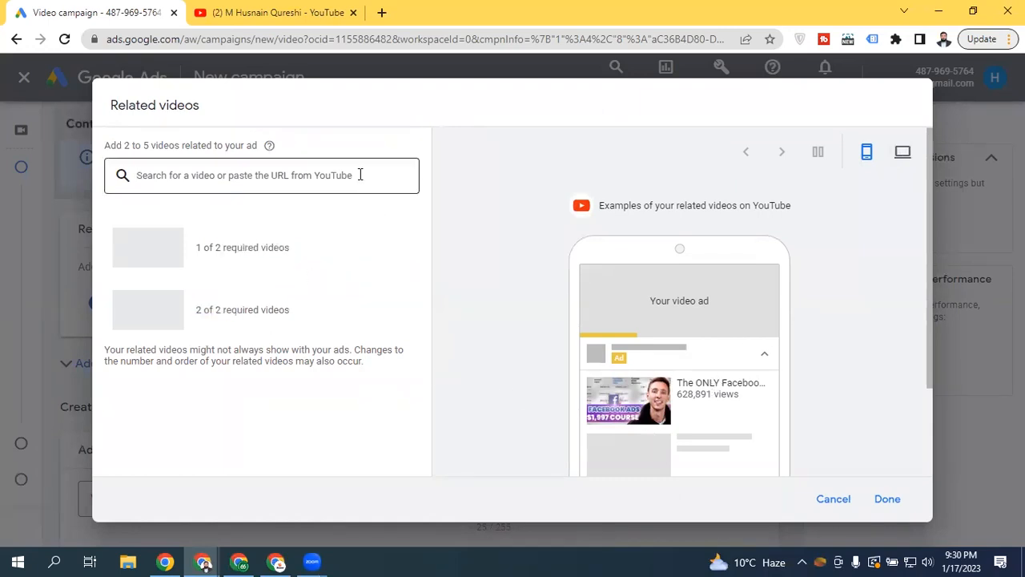
Browse the channel's uploads and open the latest Shopify theme settings video
click(286, 12)
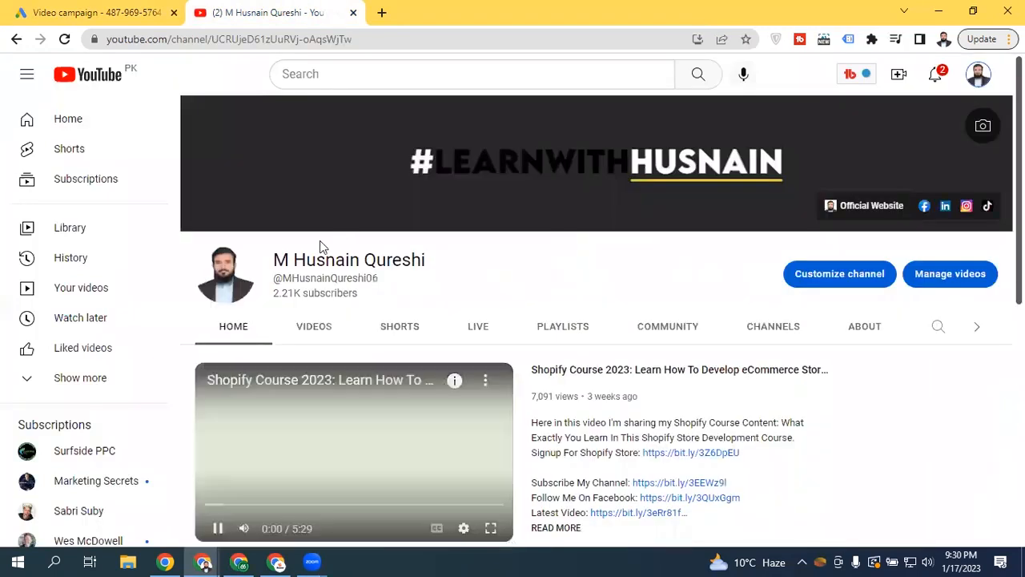
click(217, 526)
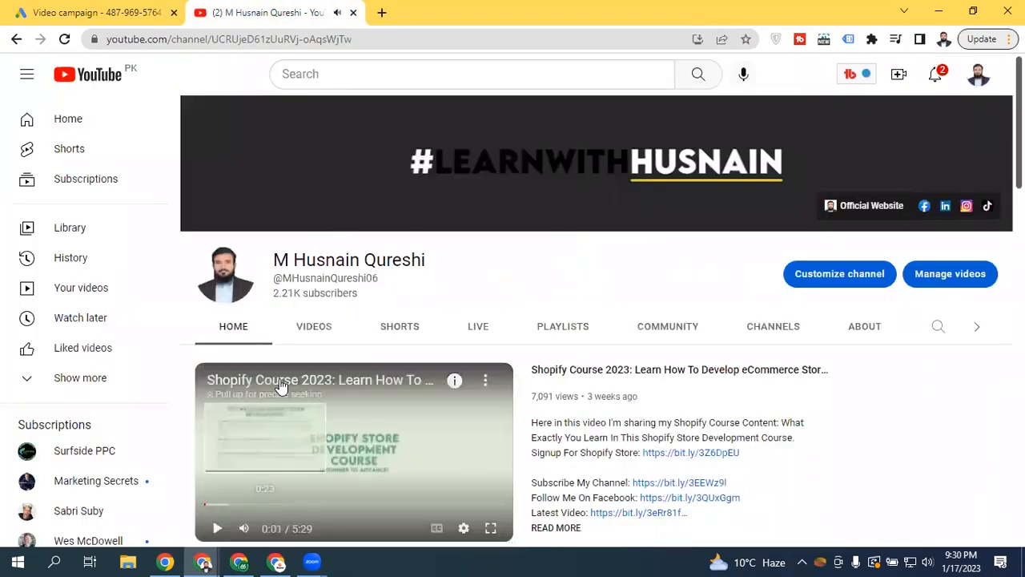
click(312, 326)
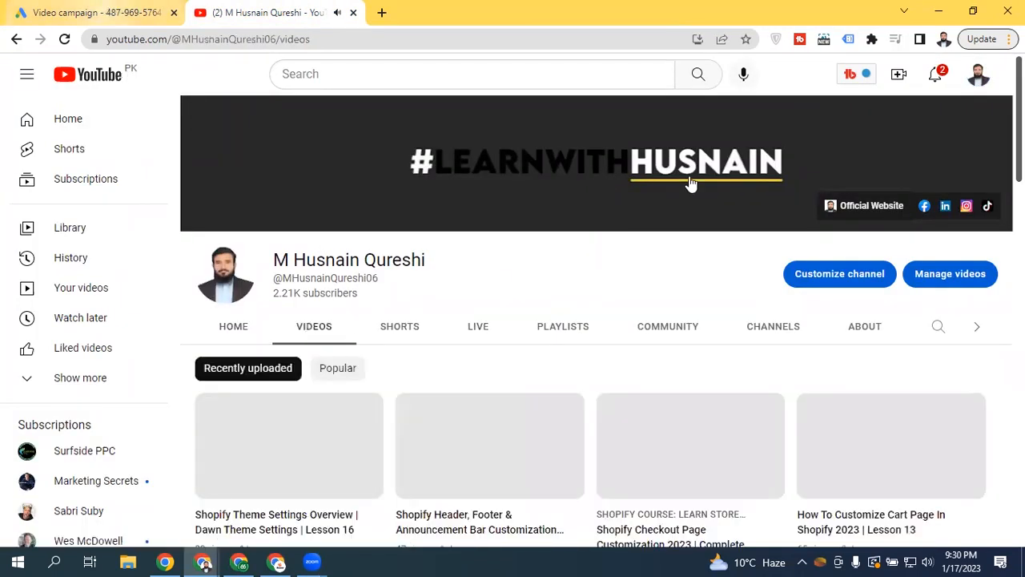
scroll(884, 182, down, 5)
scroll(884, 183, up, 5)
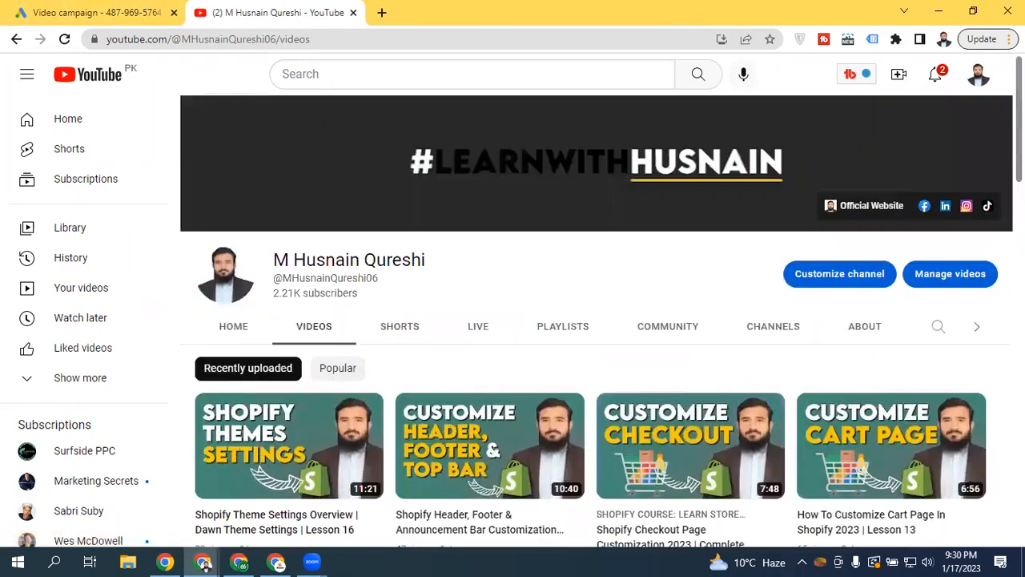
click(264, 436)
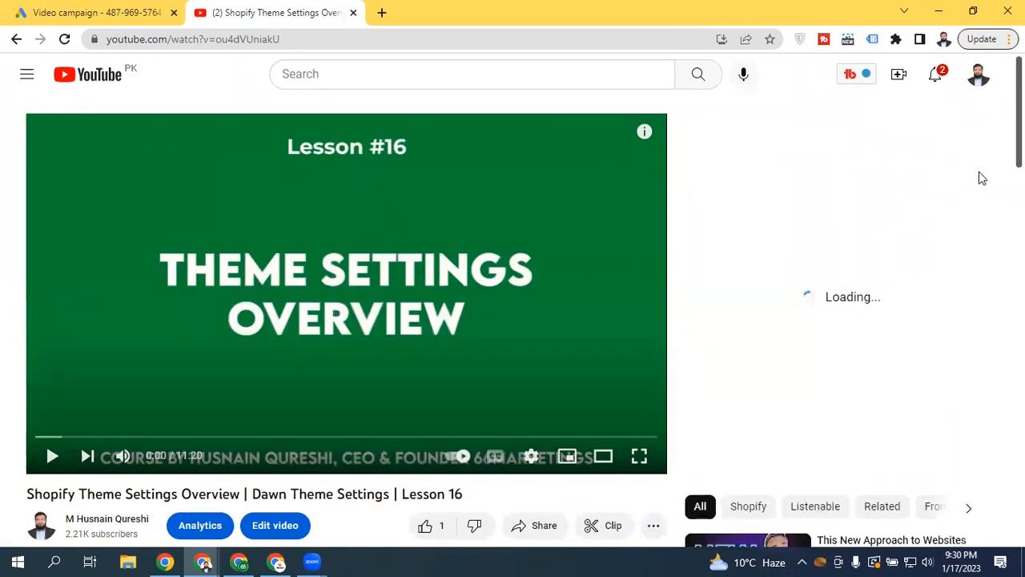
scroll(346, 320, down, 6)
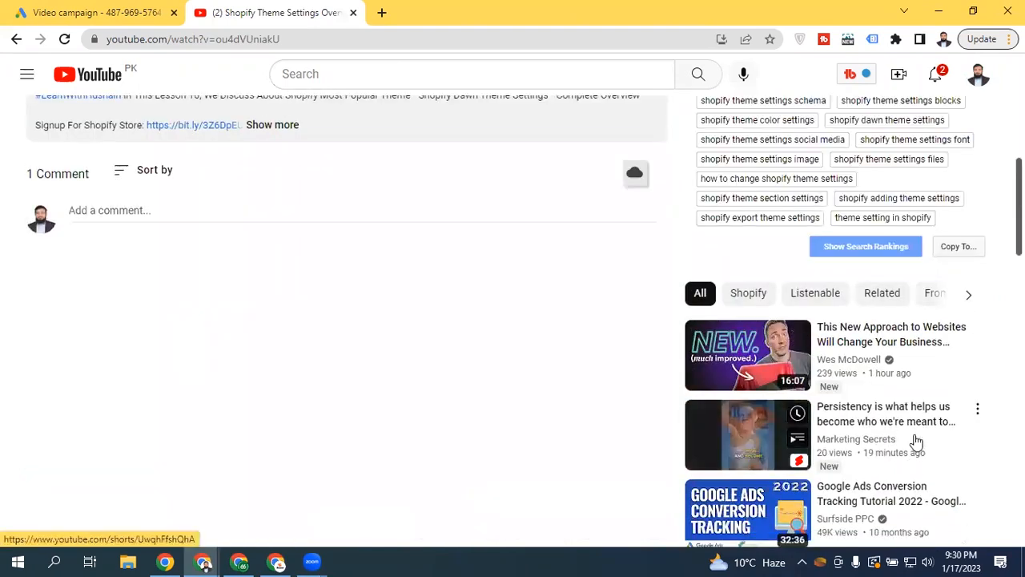
scroll(346, 320, up, 3)
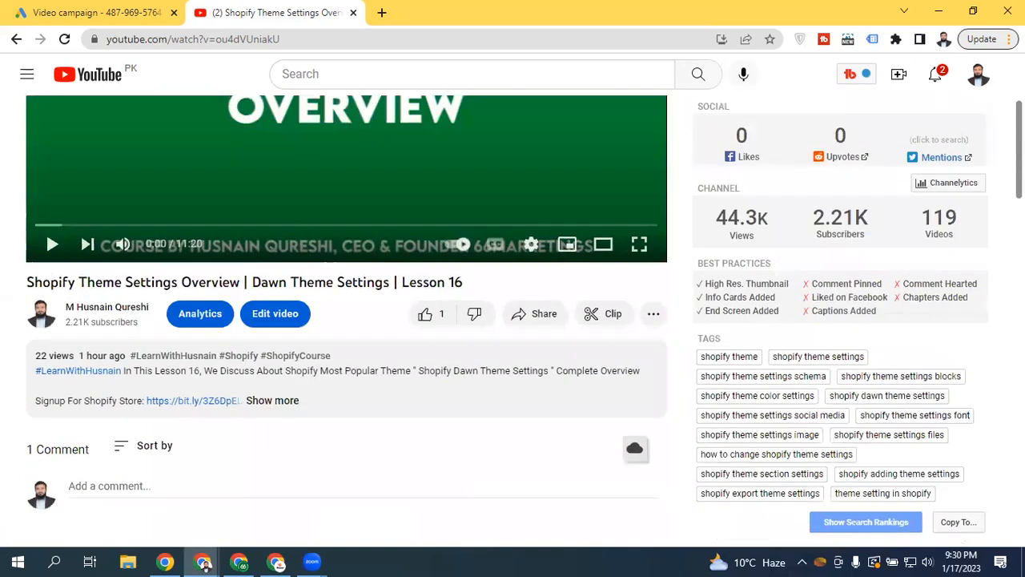
Switch the YouTube account to the T-shirt store channel and return to Google Ads
click(983, 78)
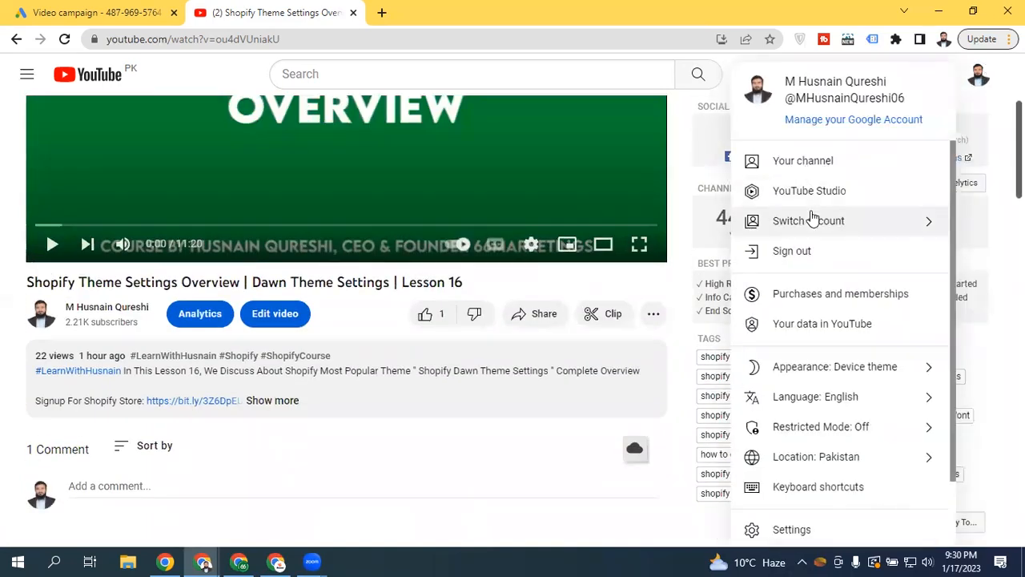
click(871, 213)
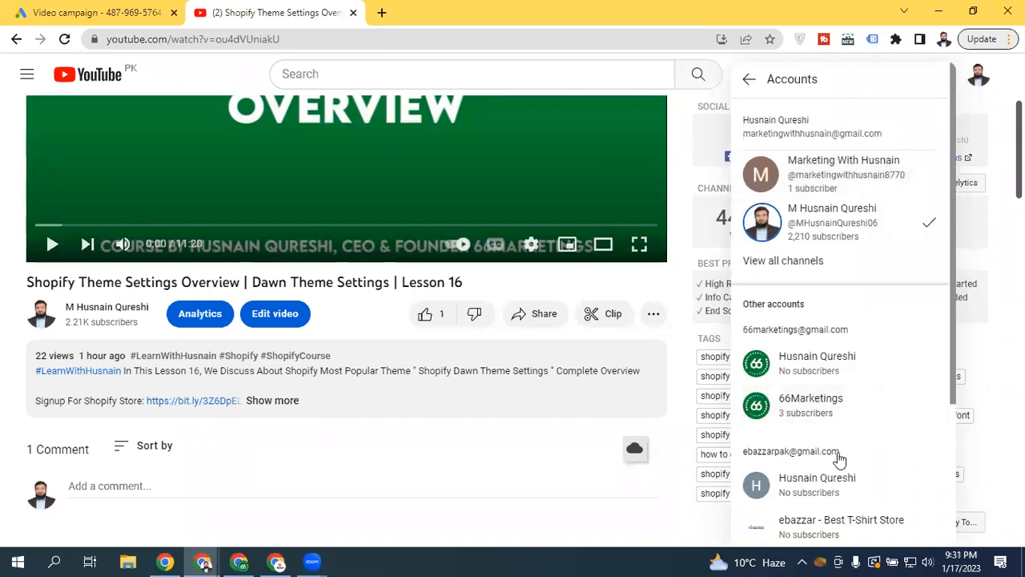
click(878, 523)
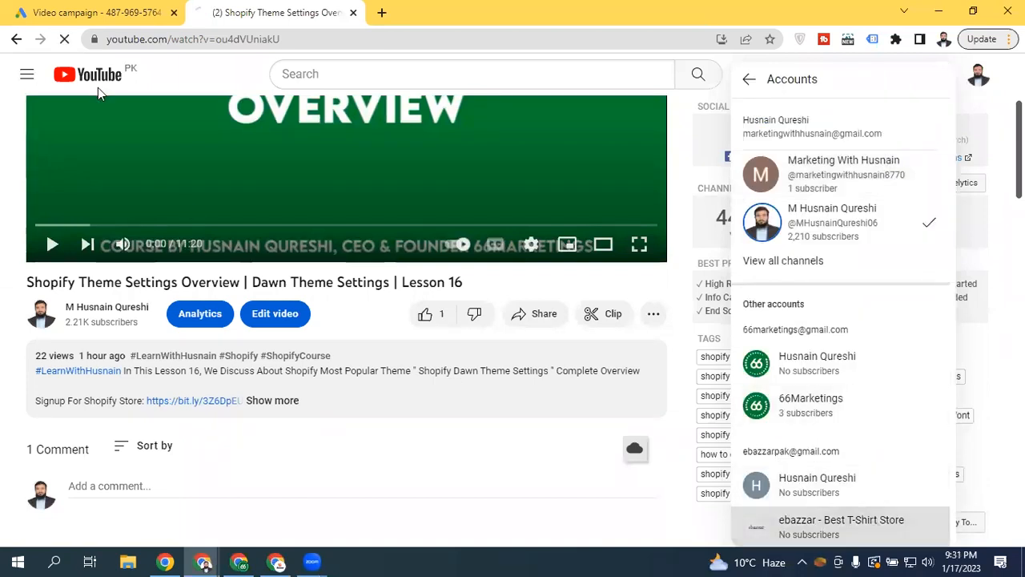
click(85, 8)
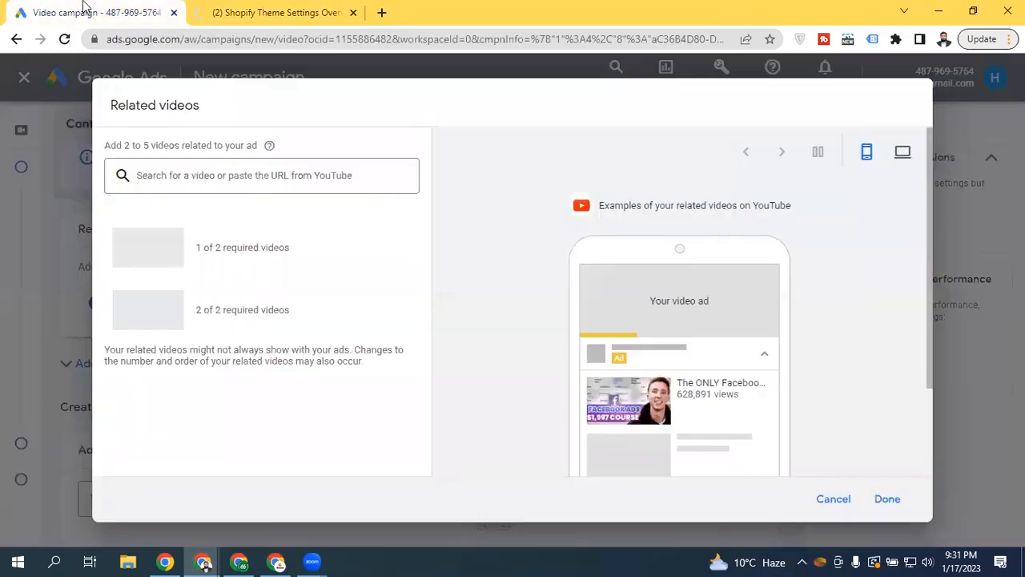
Search 'TikTok Ads Course' and add the TikTok Ads Course 2023 related video
click(262, 177)
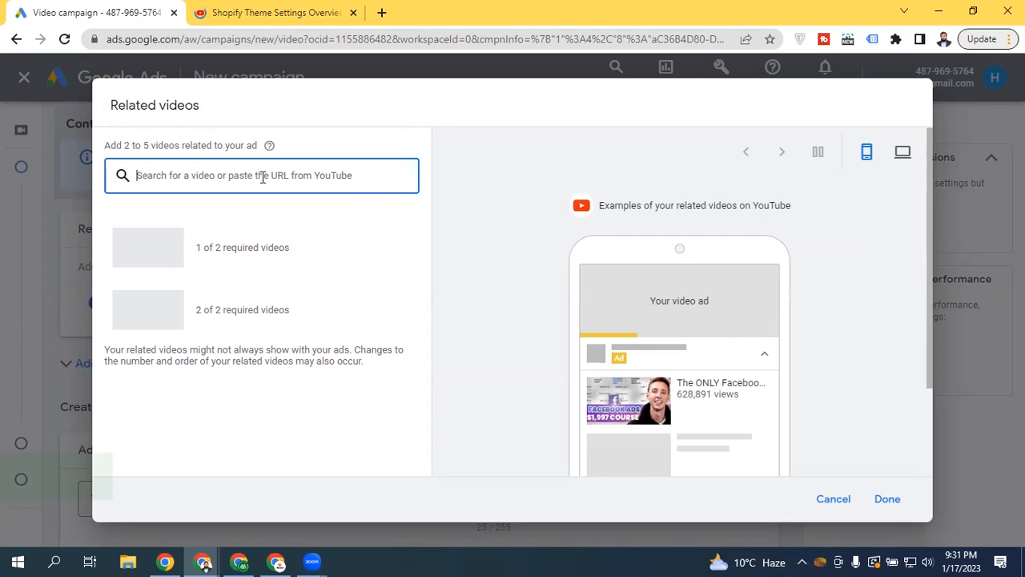
text(TiTTok Ad)
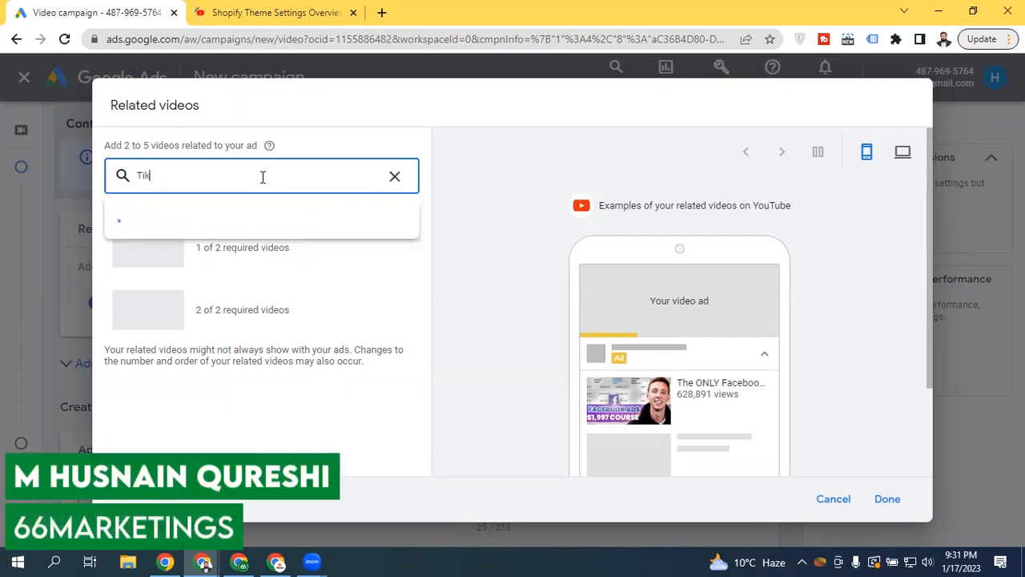
text(s Acou)
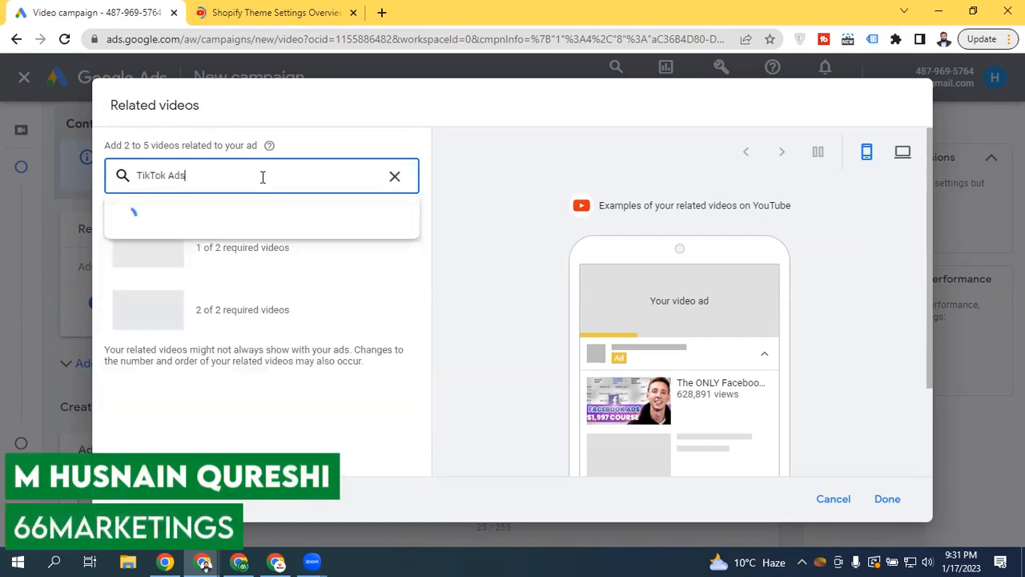
key(BackSpace)
key(BackSpace)
key(BackSpace)
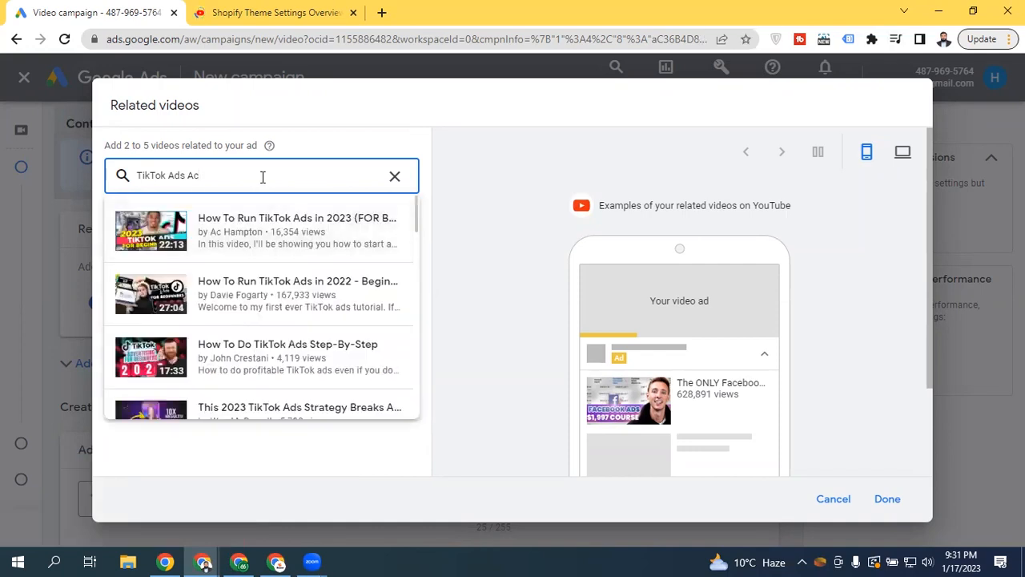
key(BackSpace)
text(Course)
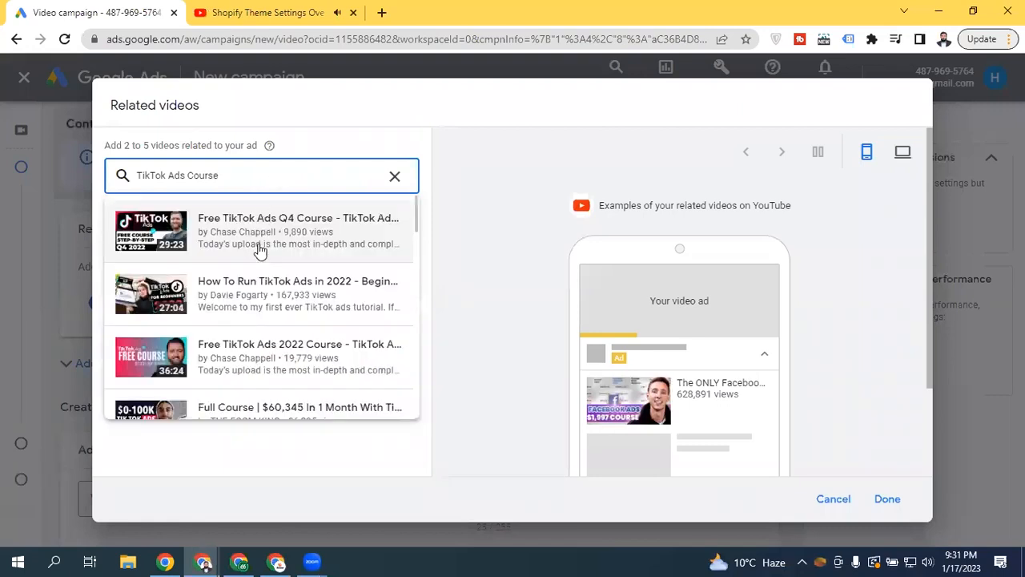
drag(414, 205, 404, 284)
click(304, 288)
Open the store account's YouTube channel, then try confirming the related-video choice
click(251, 11)
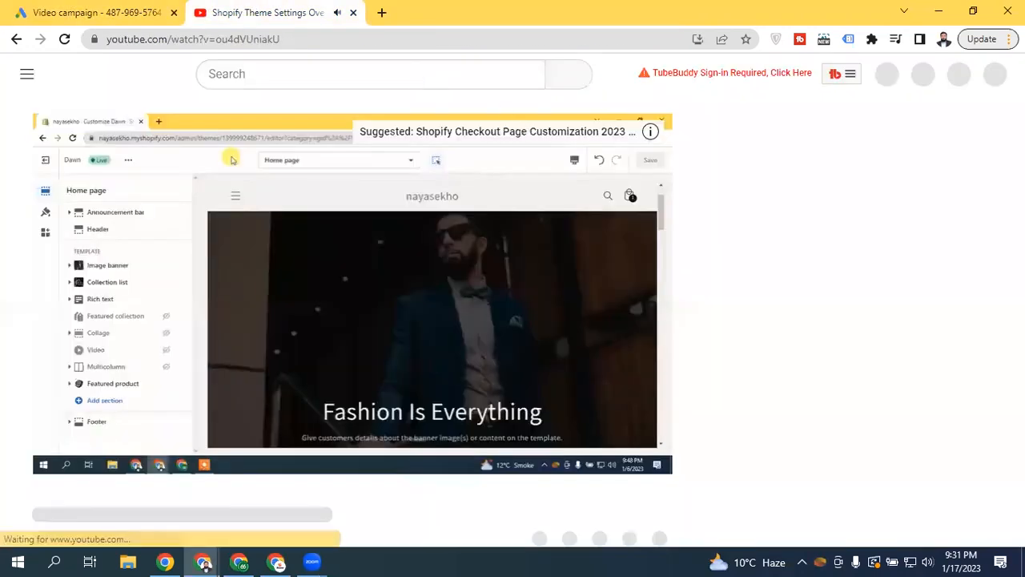
click(321, 218)
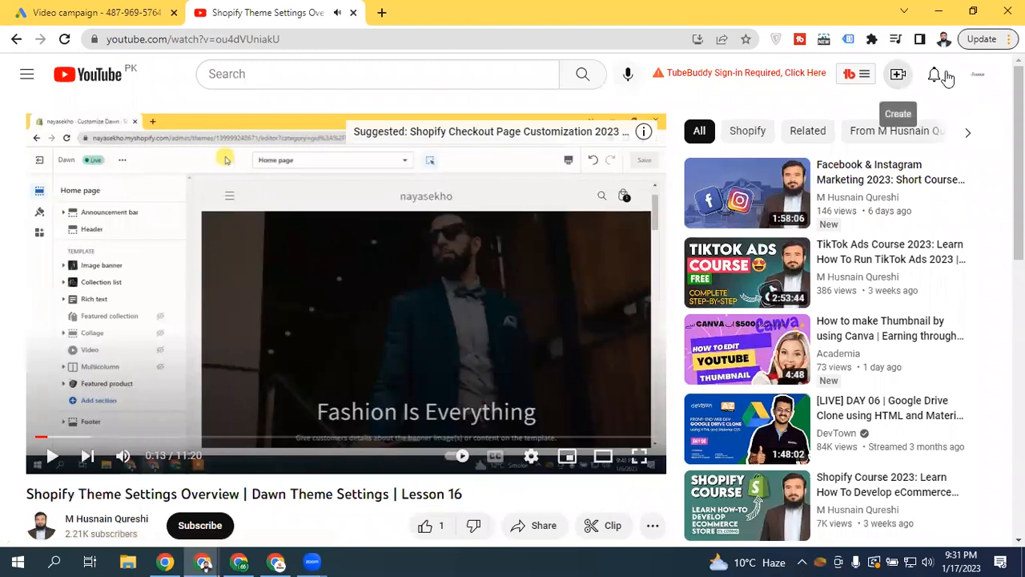
click(977, 74)
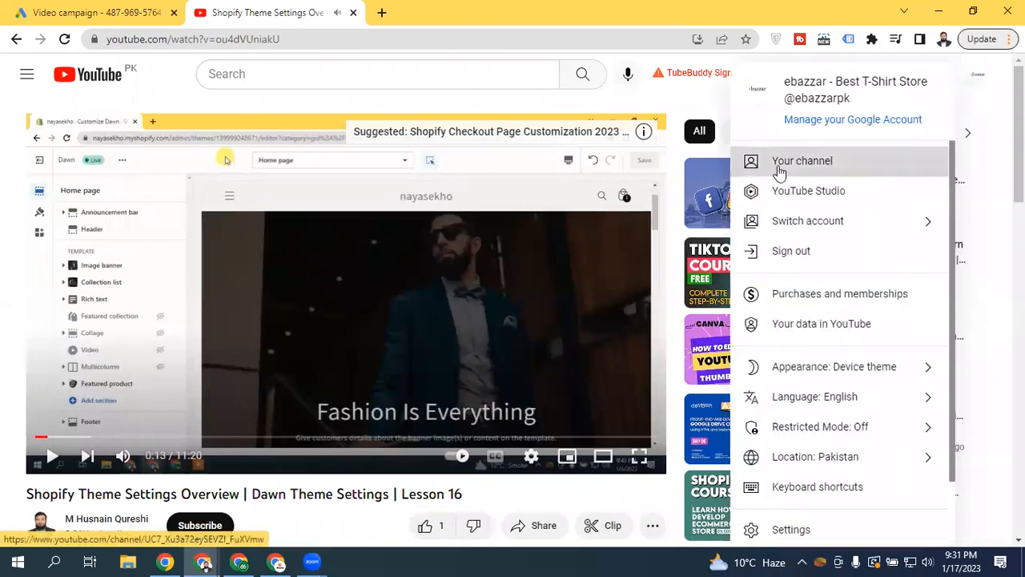
click(825, 183)
click(95, 10)
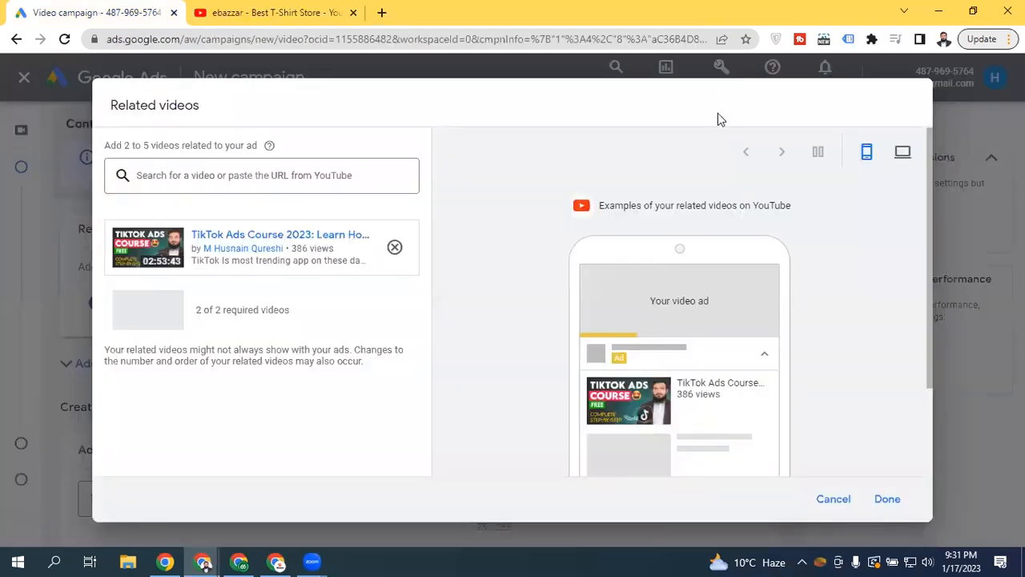
click(887, 498)
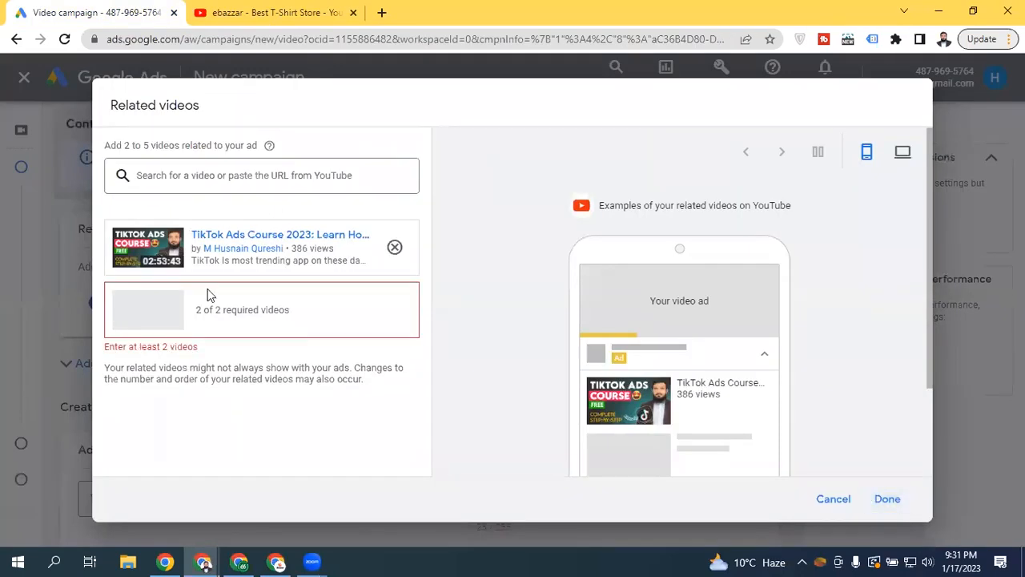
Add a YouTube Short by pasting its copied link, then remove that Best Sports Watch video
click(240, 11)
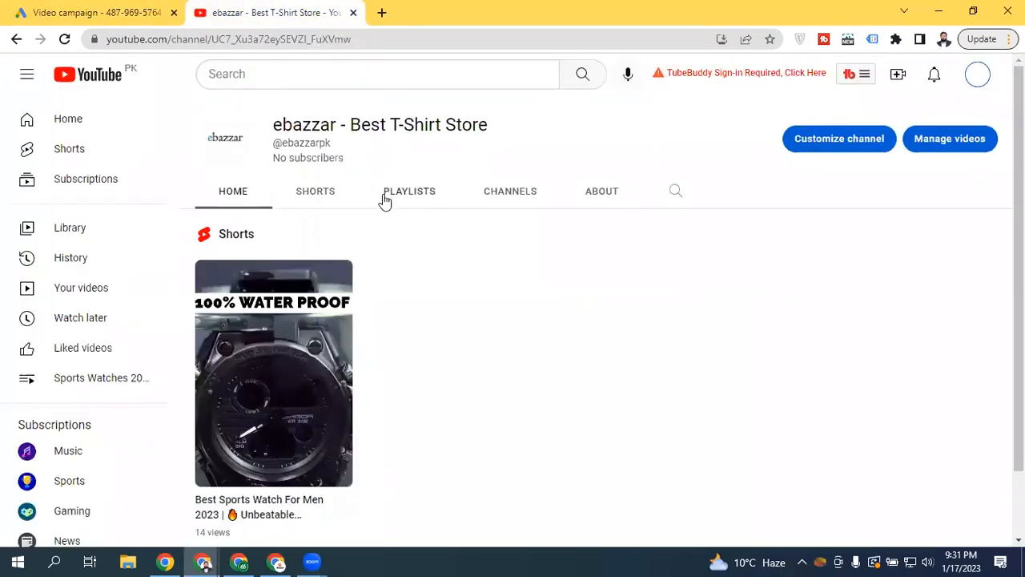
right_click(247, 510)
click(323, 447)
click(79, 4)
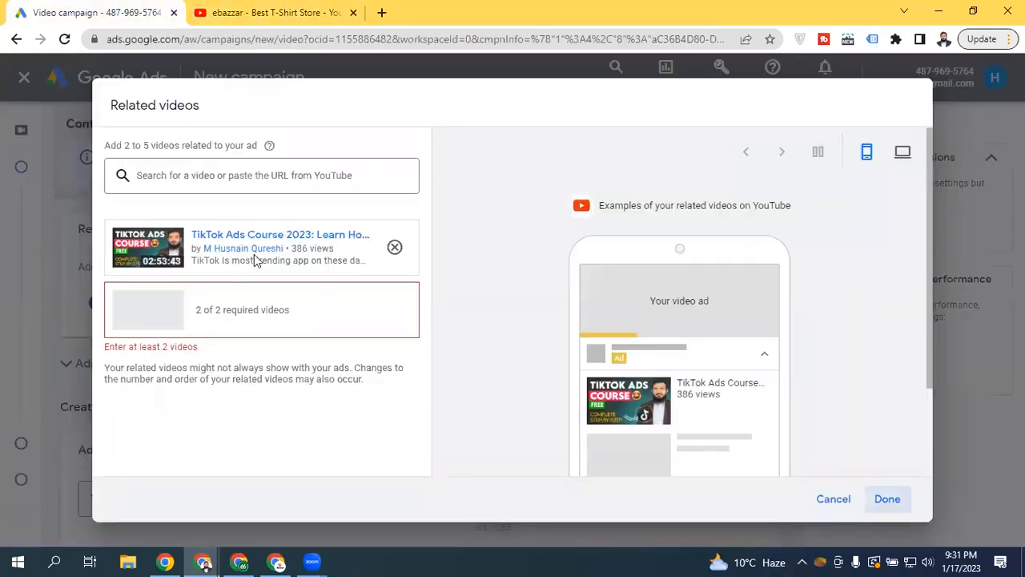
click(222, 172)
right_click(224, 178)
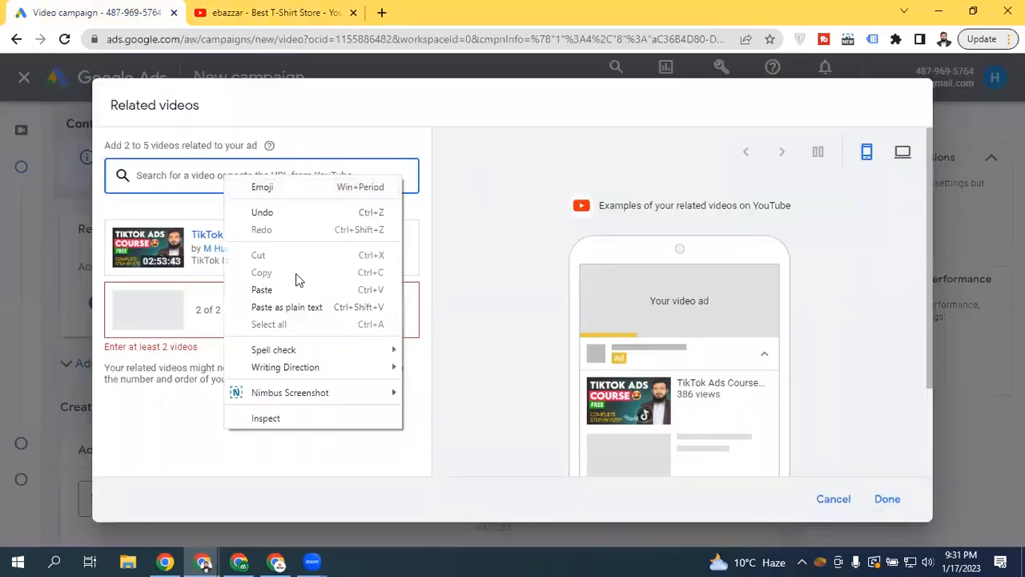
click(265, 306)
click(297, 228)
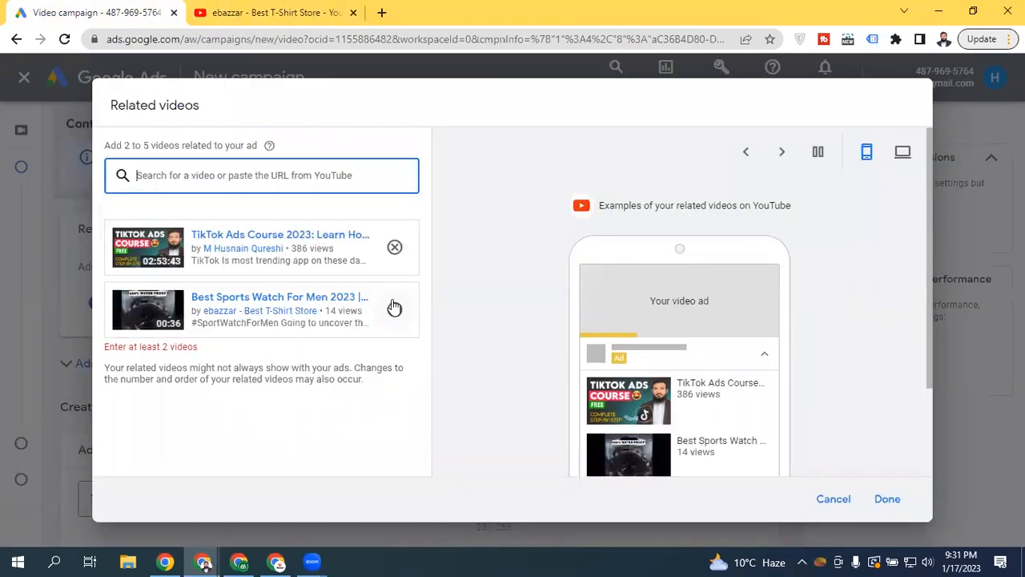
click(394, 308)
Search 'facebook ads' and add How To Create Facebook Ads For Beginners
click(189, 186)
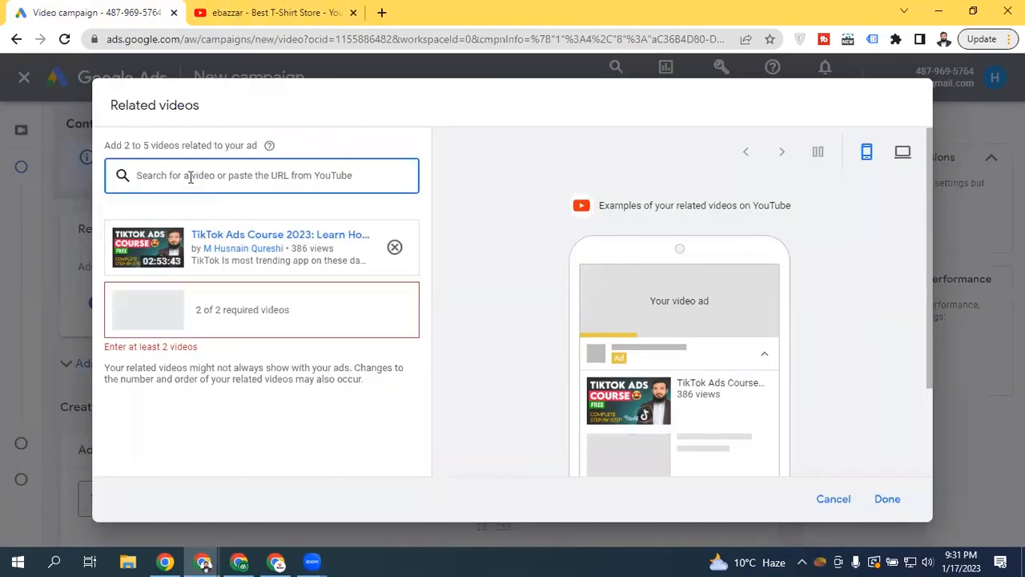
text(facebook ads)
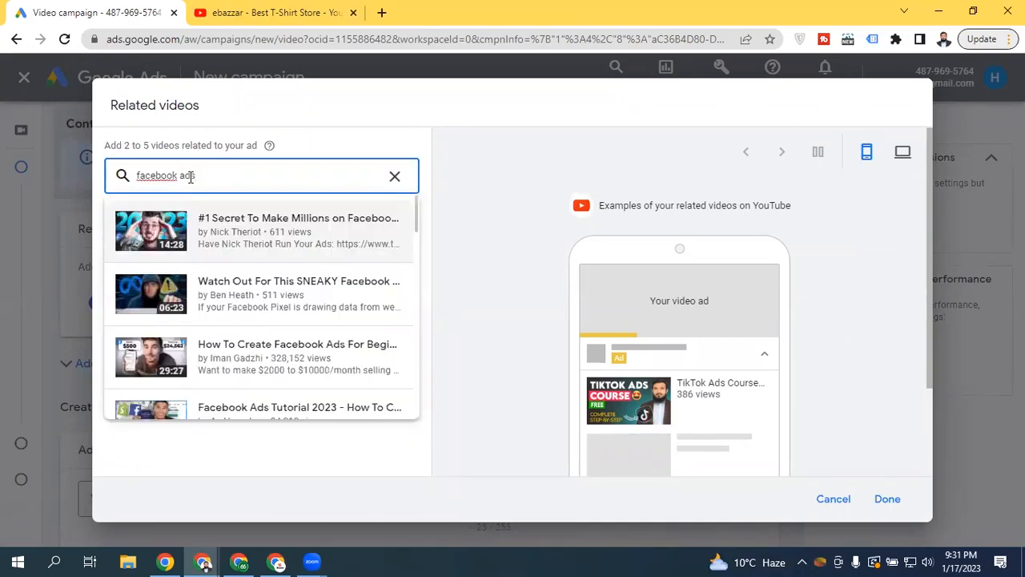
click(322, 373)
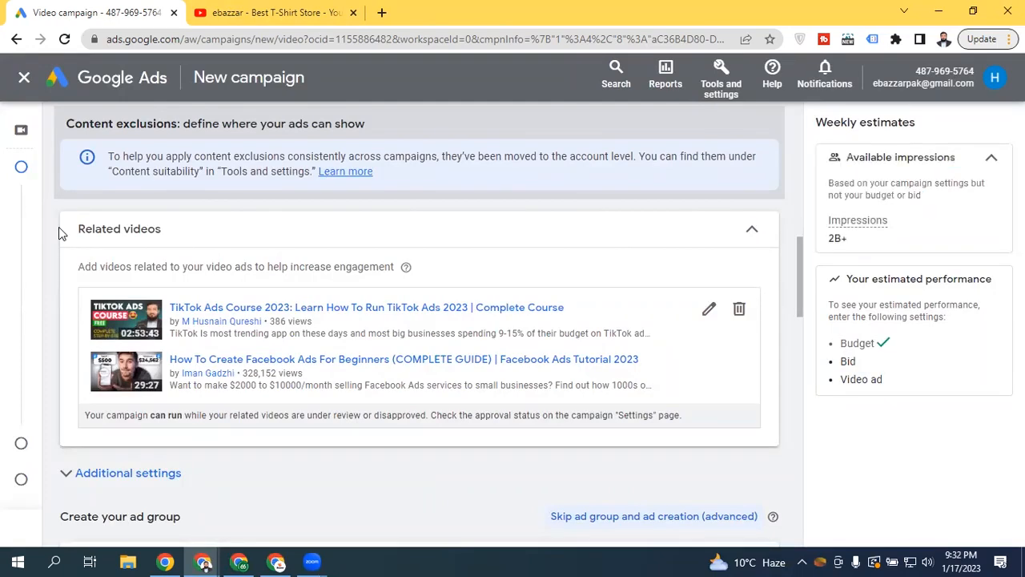
Collapse Related videos and expand Additional settings to reveal the Devices targeting options
mouse_move(800, 257)
mouse_down()
mouse_move(797, 302)
mouse_move(799, 264)
mouse_up()
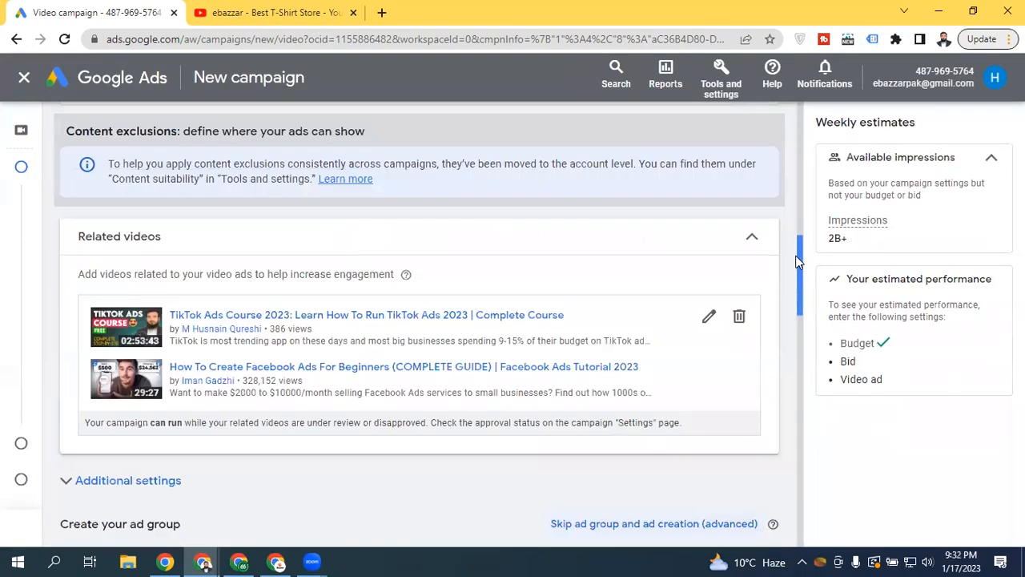
click(752, 240)
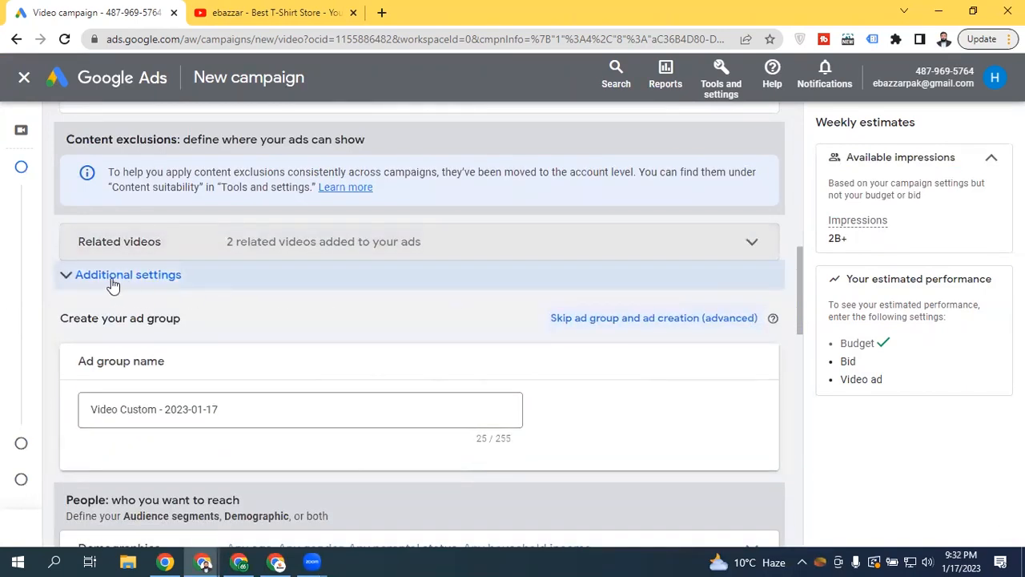
click(112, 276)
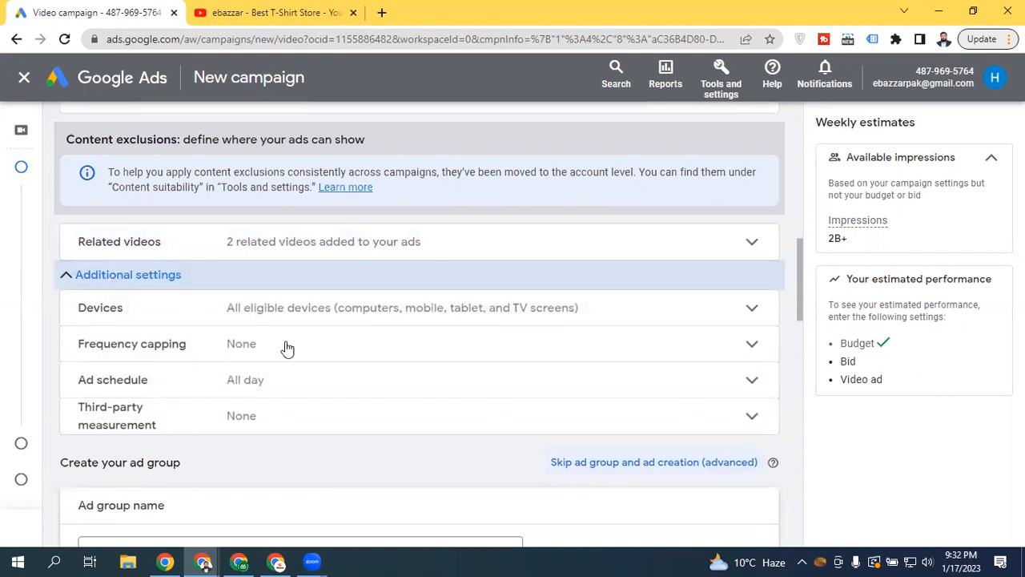
click(320, 308)
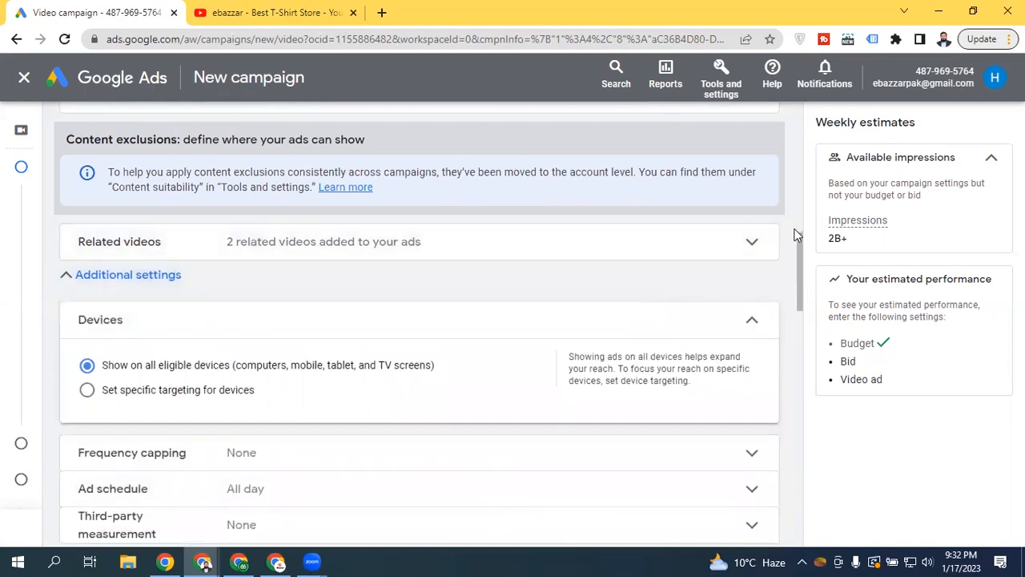
scroll(565, 322, down, 1)
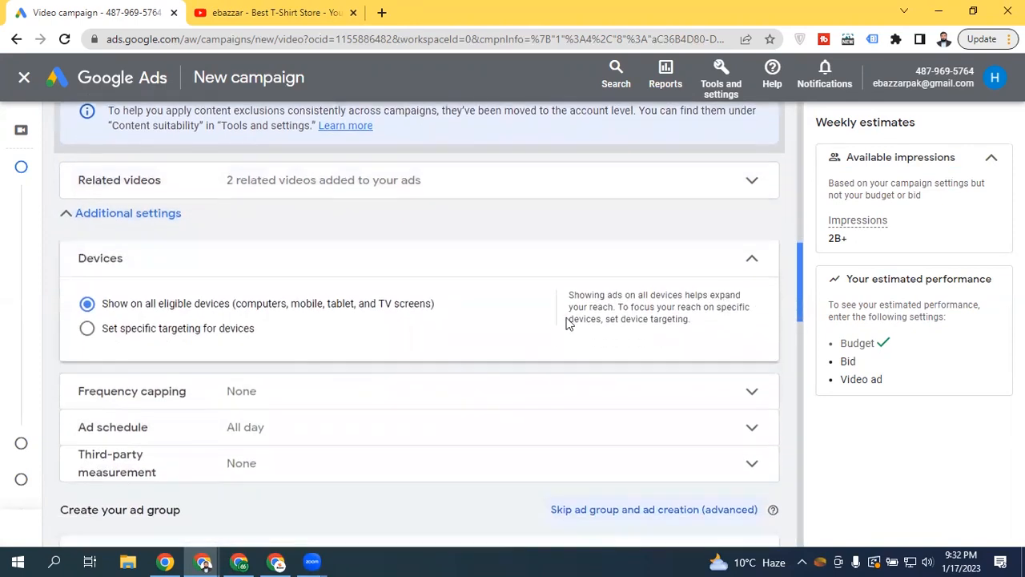
Switch Devices to specific targeting with TV screens unchecked, keeping computers, mobile phones and tablets
click(149, 327)
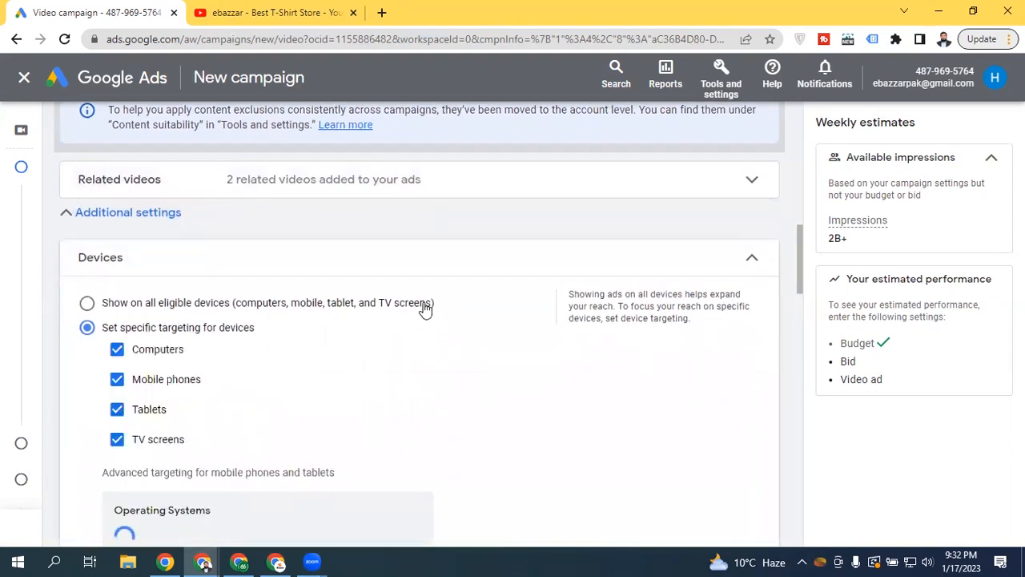
scroll(798, 256, down, 2)
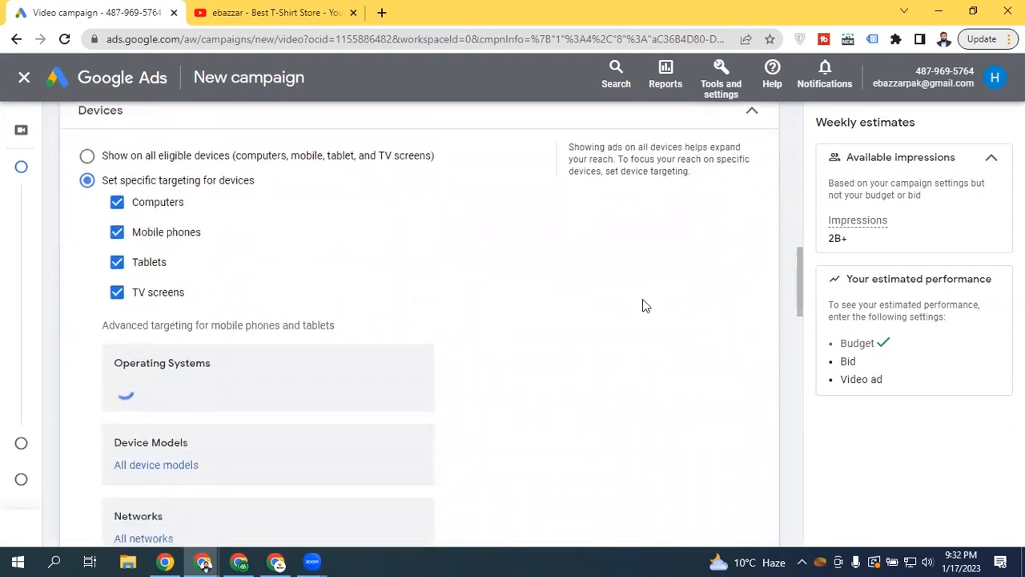
click(136, 298)
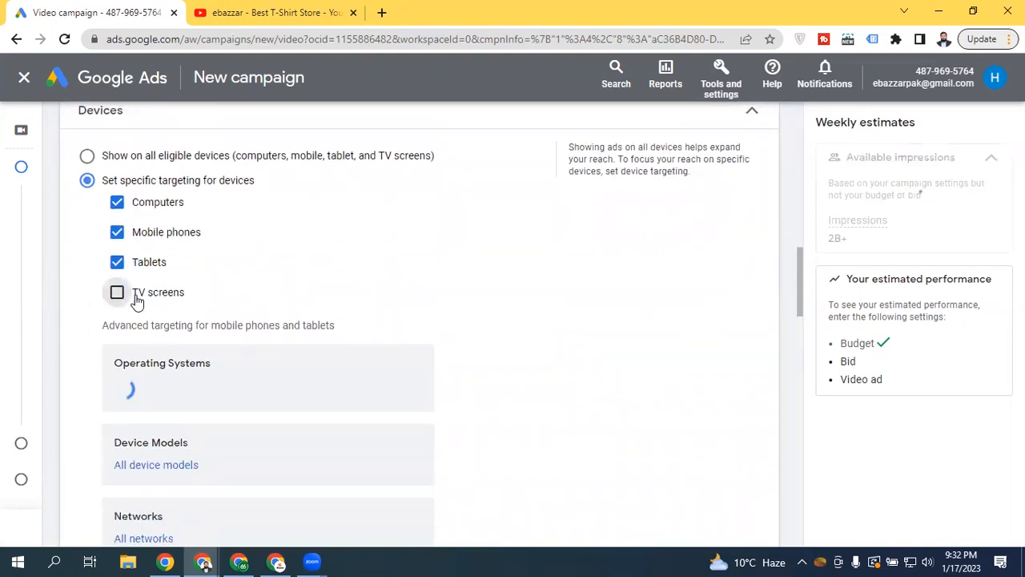
click(137, 299)
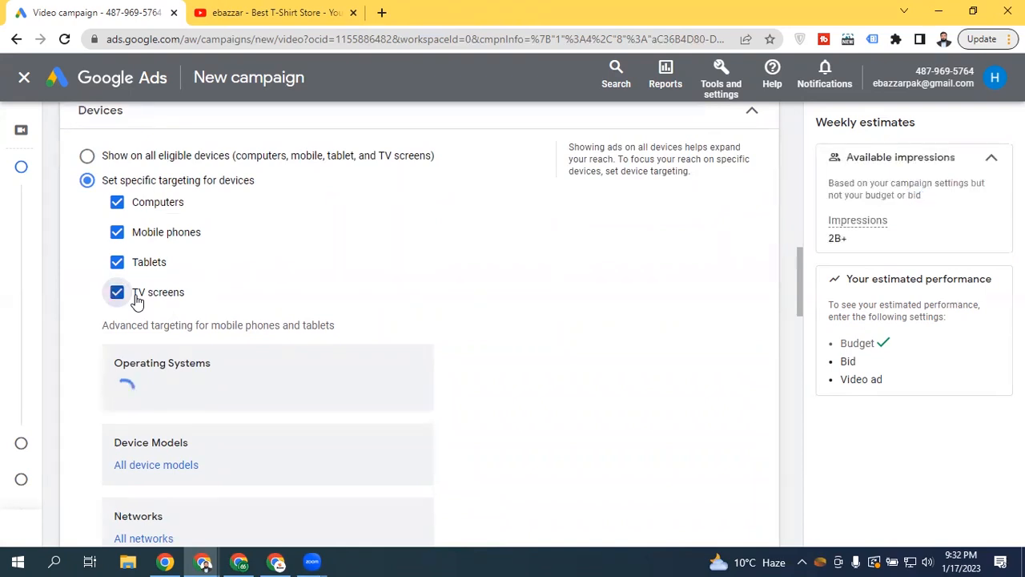
click(137, 299)
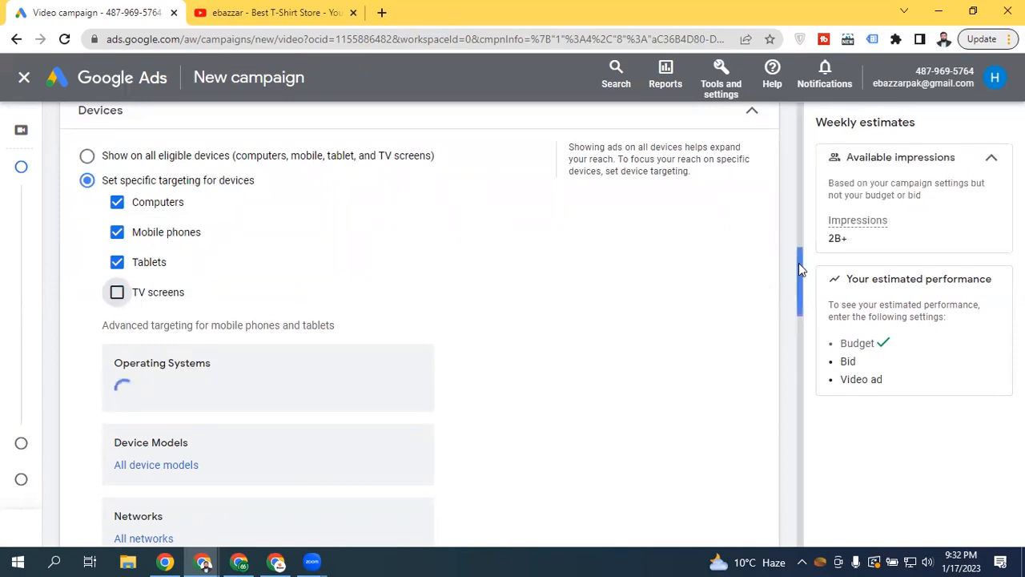
scroll(799, 267, down, 1)
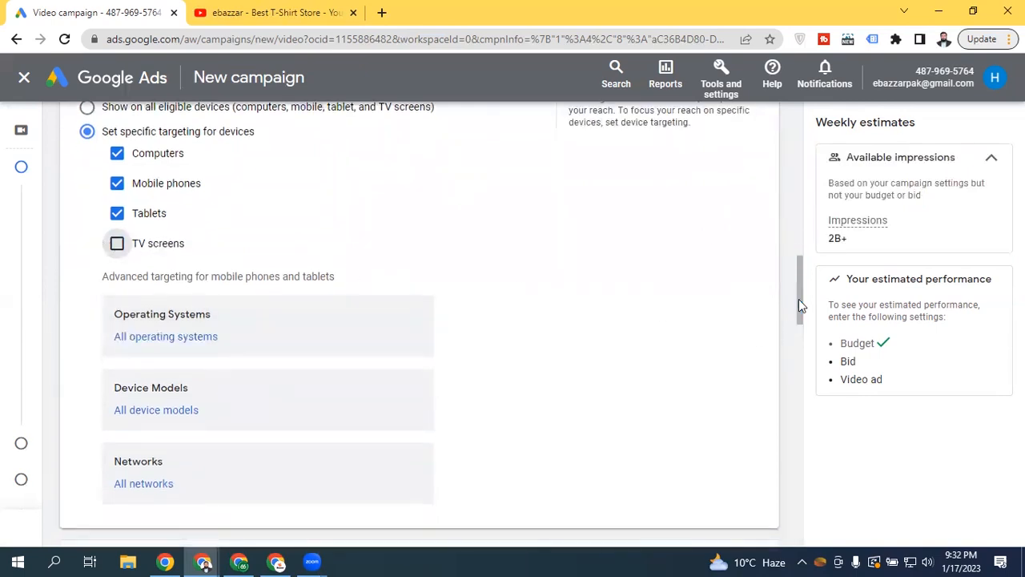
scroll(798, 304, down, 2)
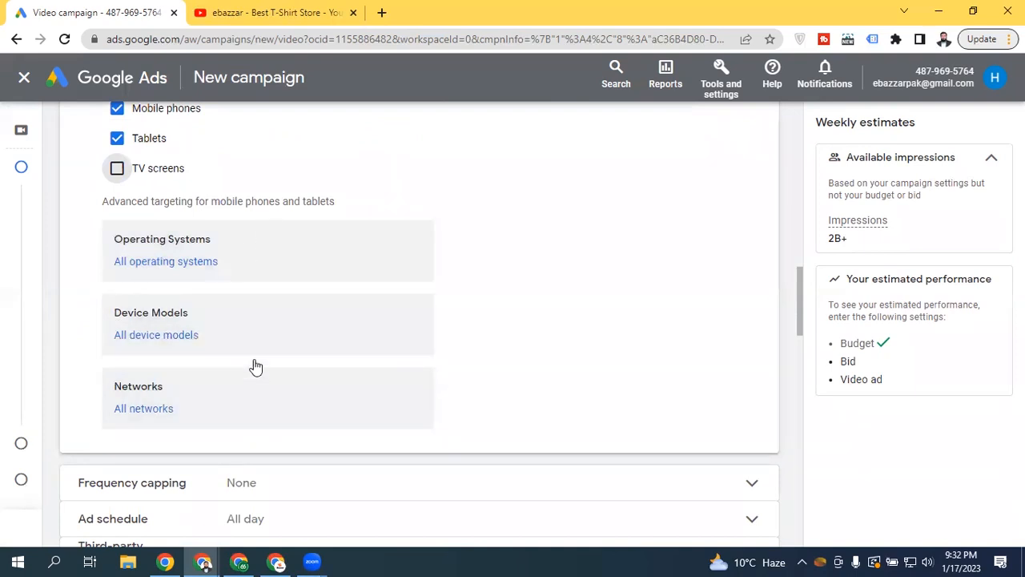
drag(800, 299, 798, 261)
click(764, 234)
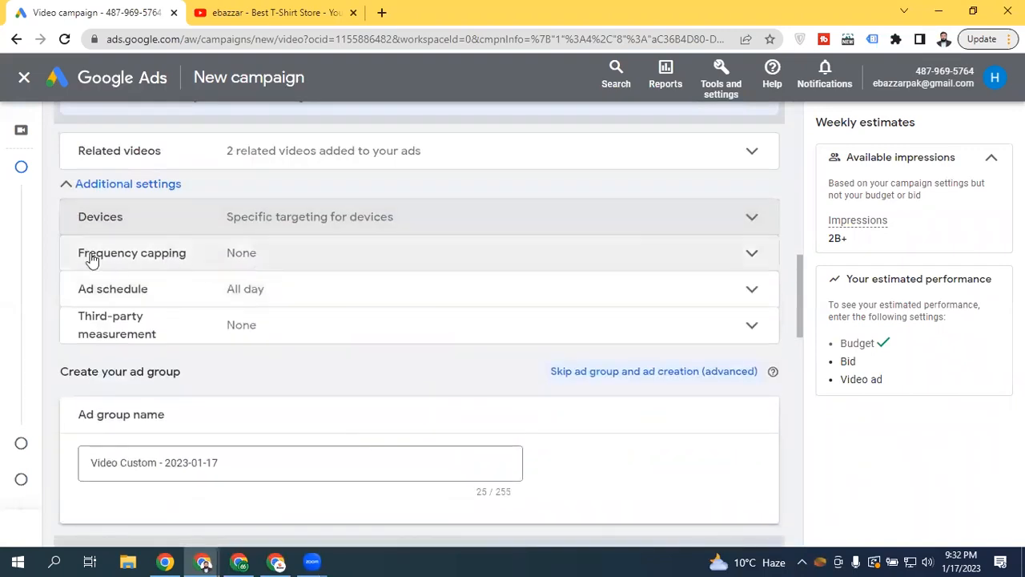
Expand Frequency capping and turn on Cap impression frequency
click(92, 255)
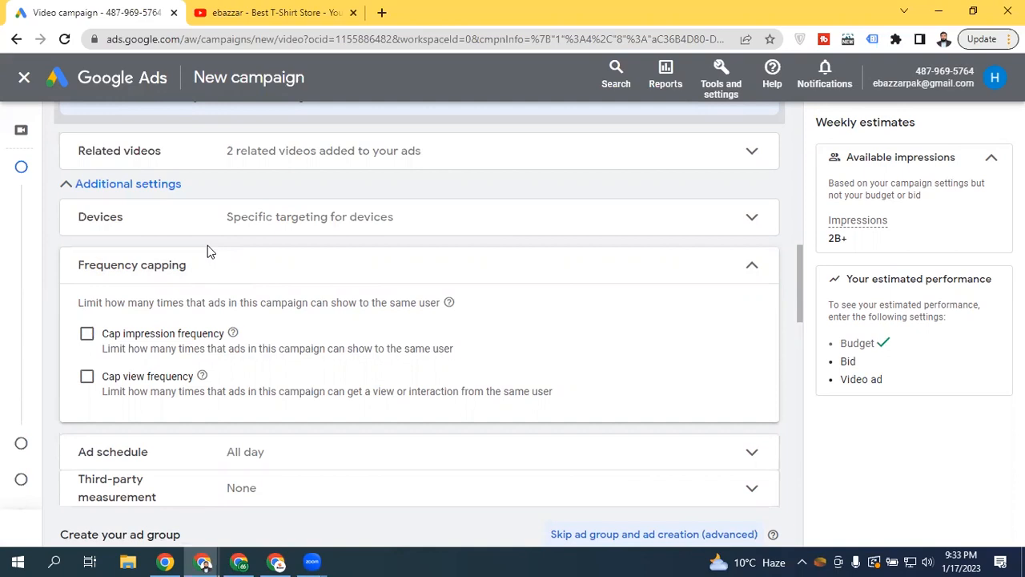
click(87, 334)
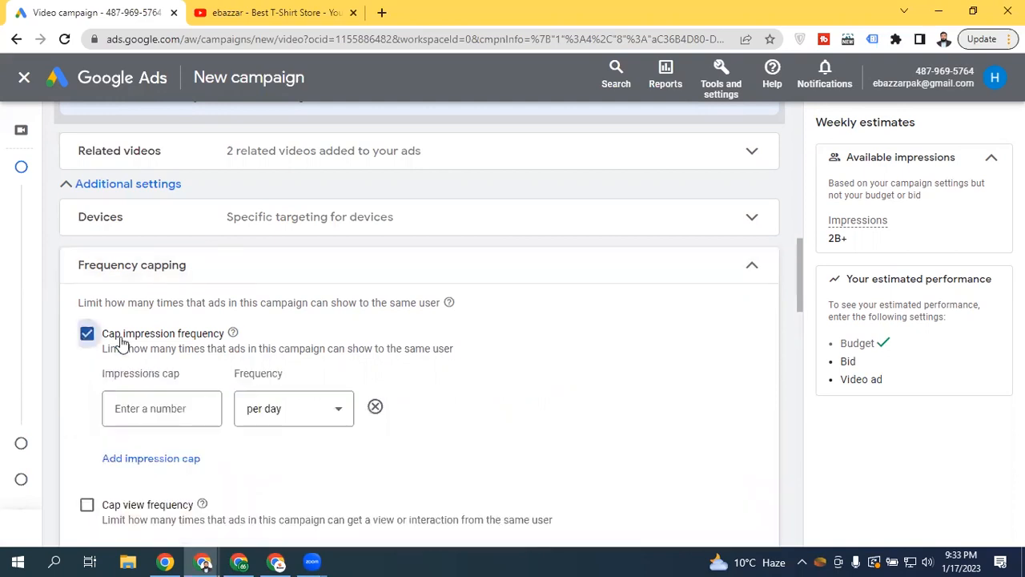
click(153, 407)
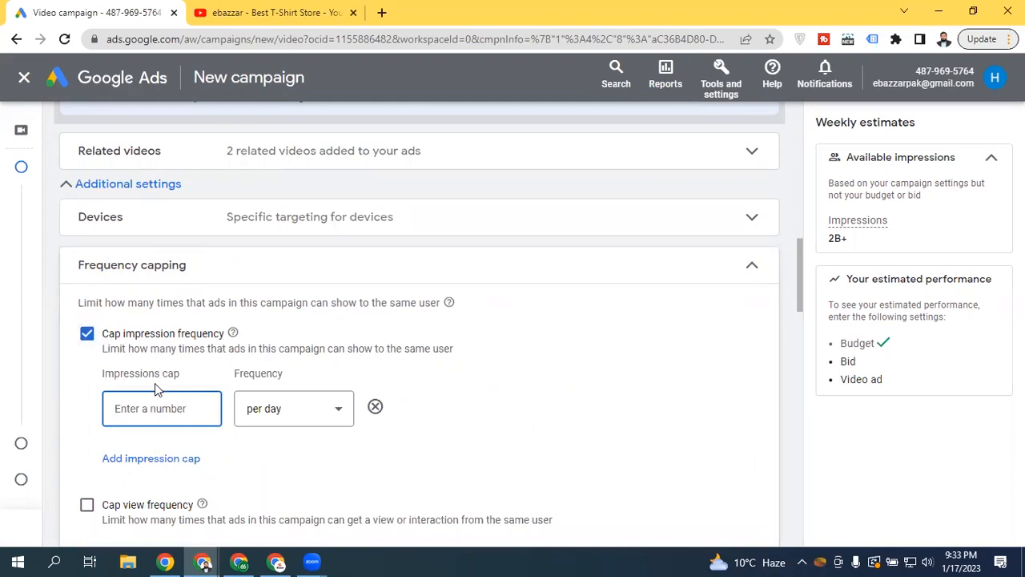
click(318, 422)
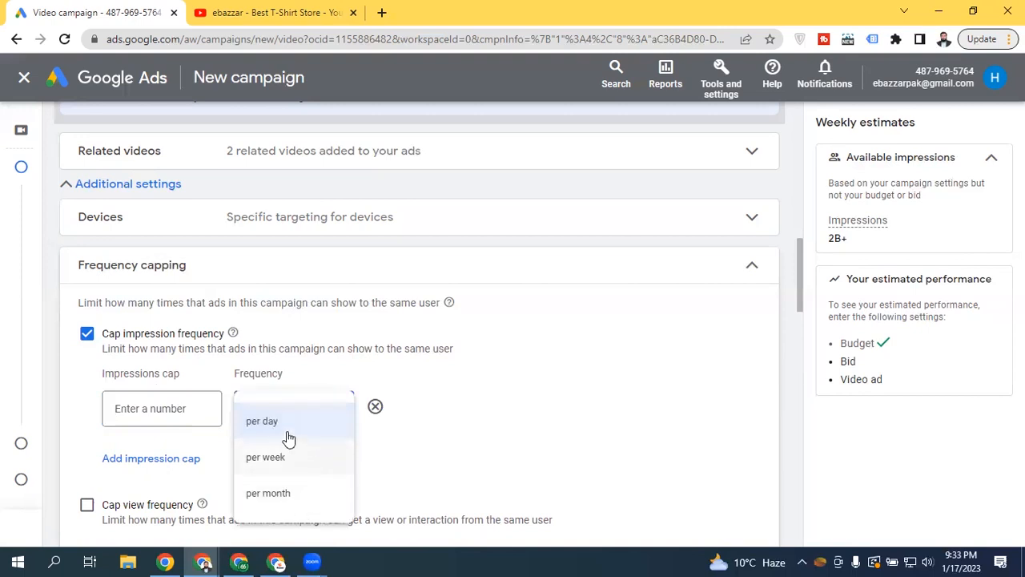
click(119, 407)
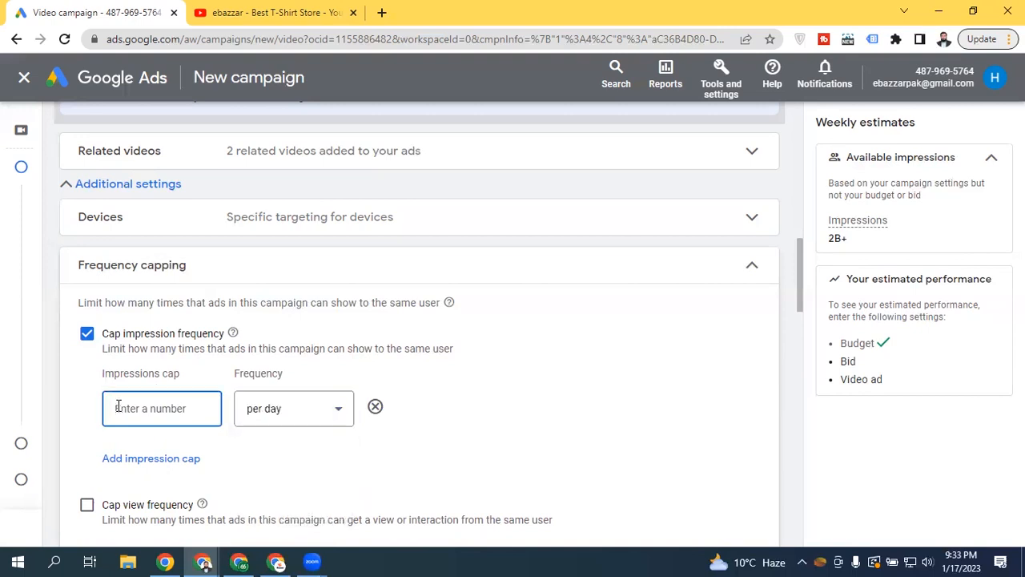
Set the impressions cap to 4 with the frequency period 'per week'
text(2)
click(84, 395)
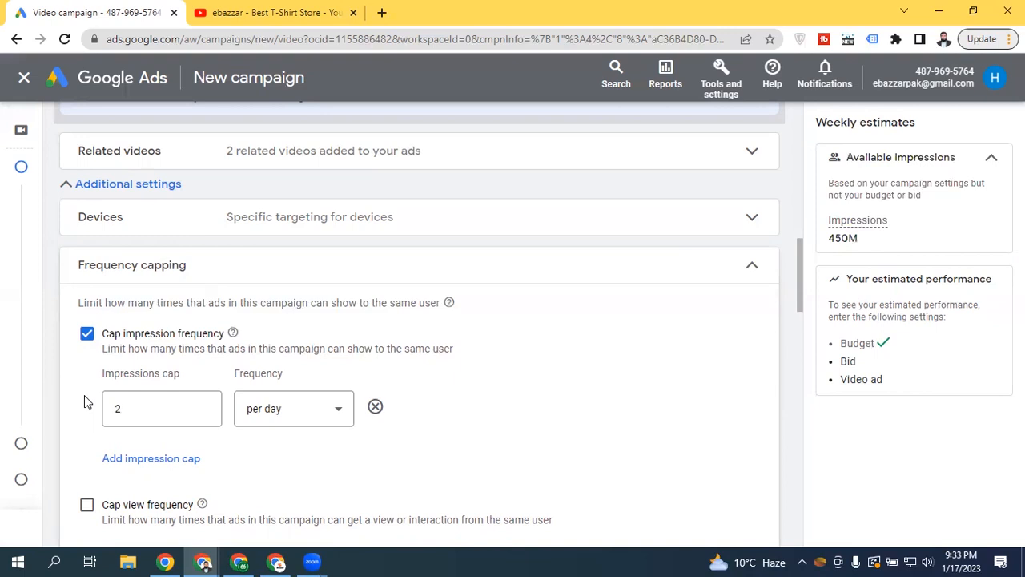
click(272, 409)
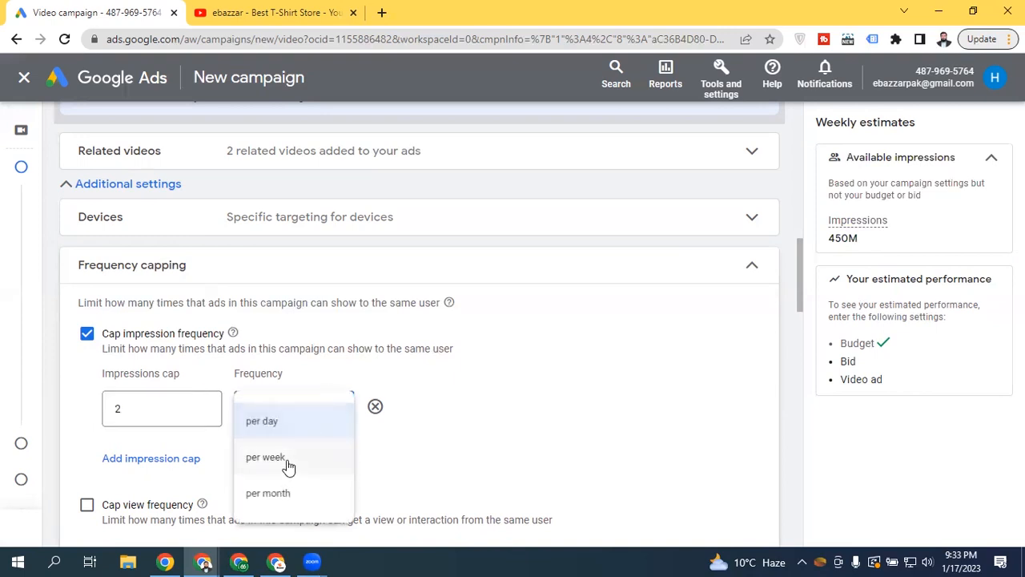
click(289, 458)
click(152, 410)
key(BackSpace)
text(5)
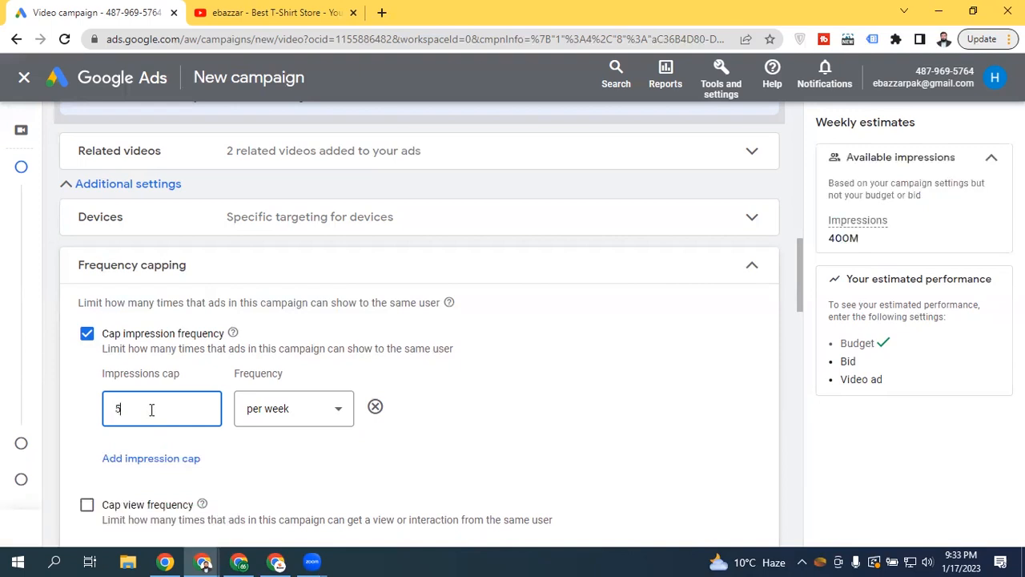
key(BackSpace)
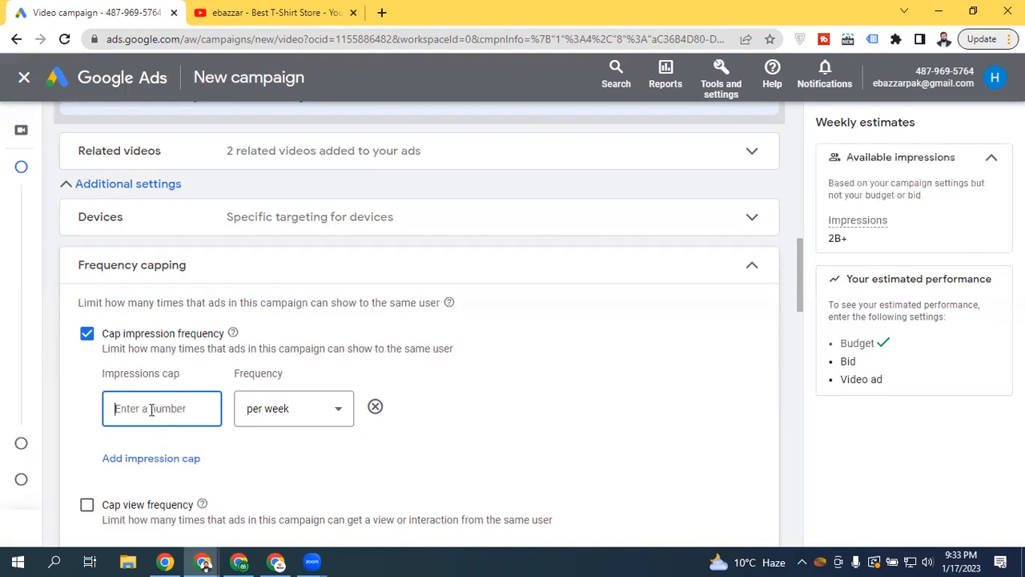
text(4)
drag(798, 253, 795, 285)
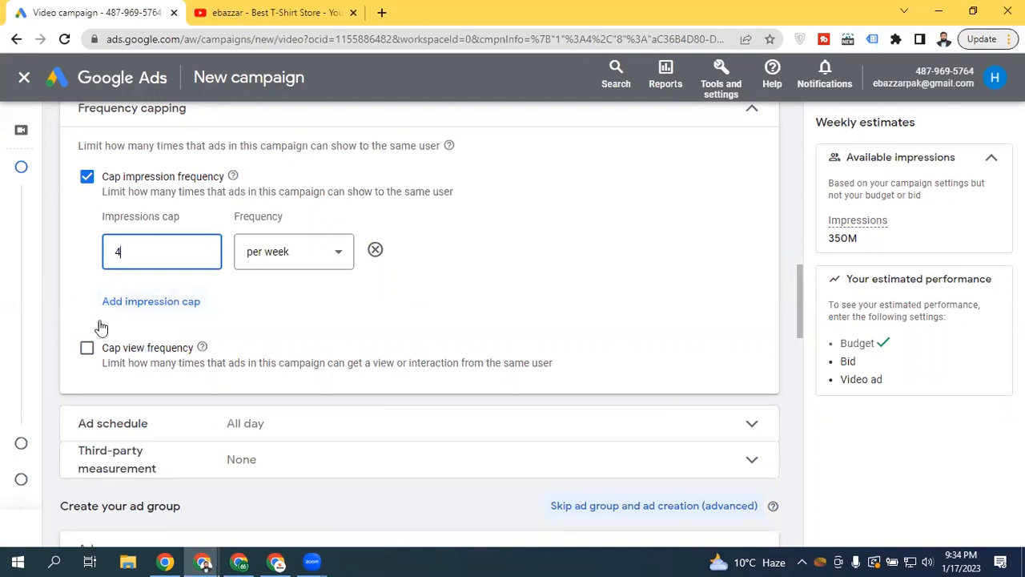
Turn off the impression frequency cap, leaving the view frequency cap unchecked as well
click(88, 177)
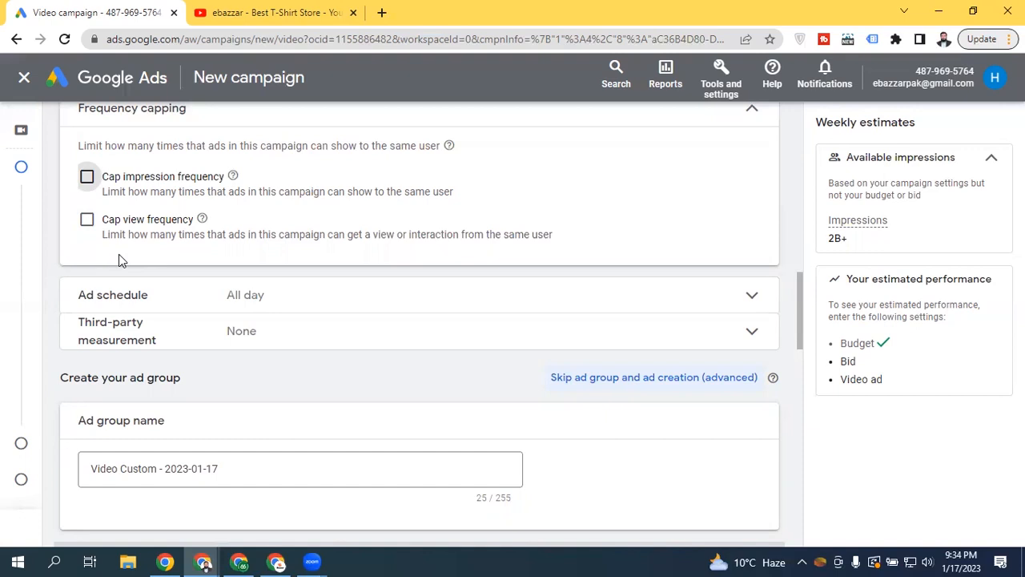
drag(352, 234, 459, 233)
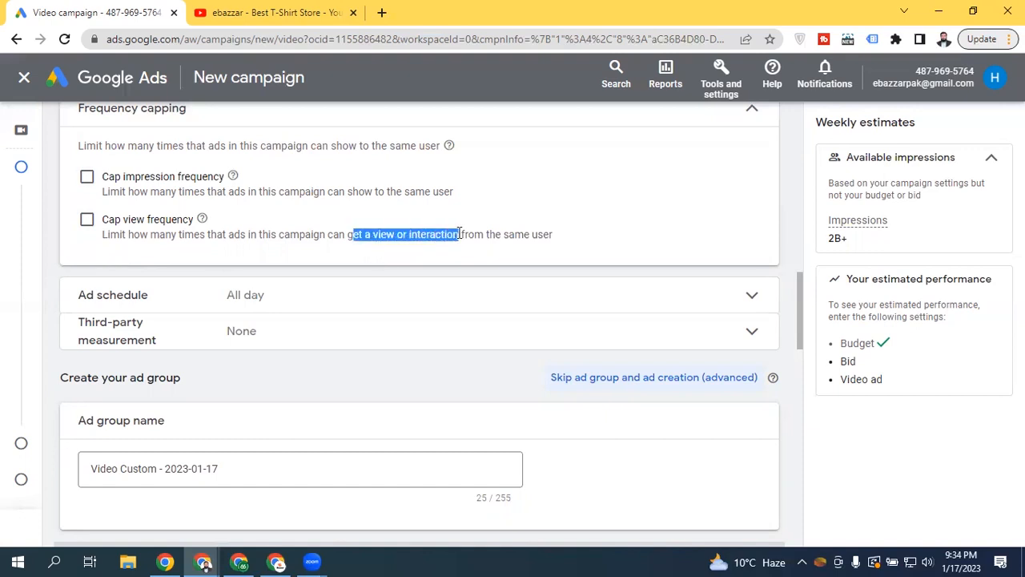
click(214, 237)
click(86, 219)
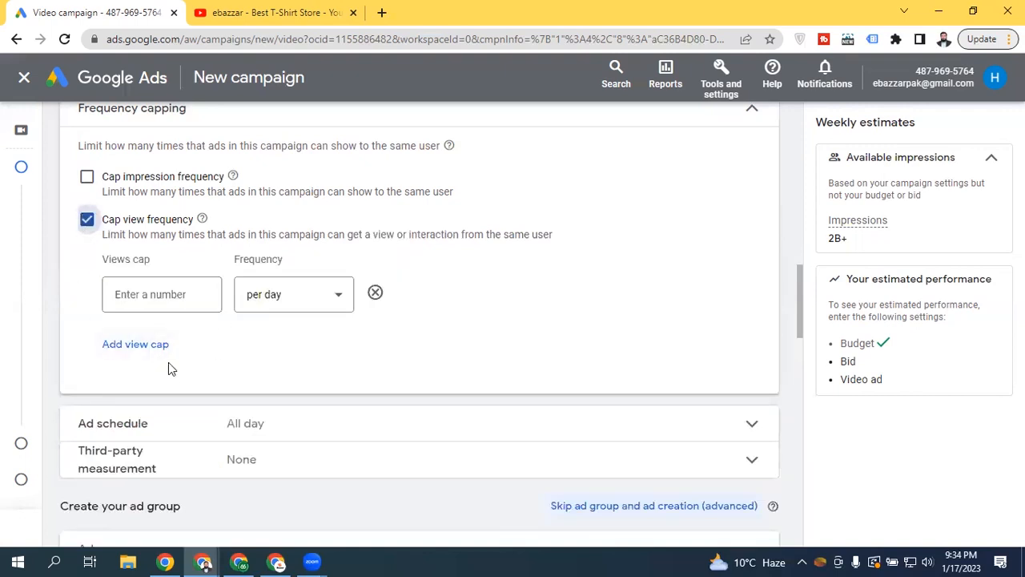
click(87, 219)
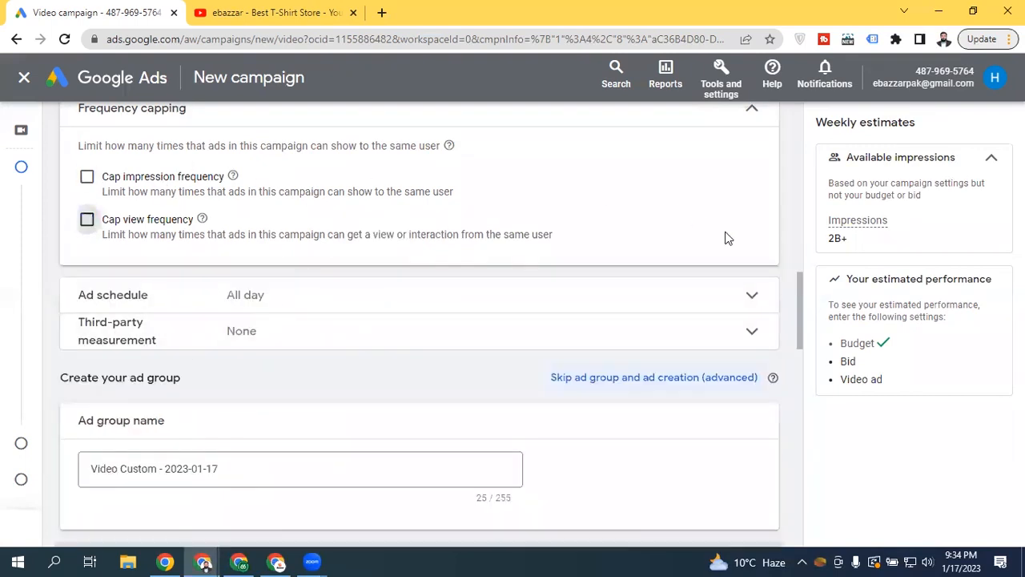
Collapse Frequency capping, now showing None, and expand the Ad schedule settings
scroll(796, 290, up, 2)
drag(796, 276, 791, 271)
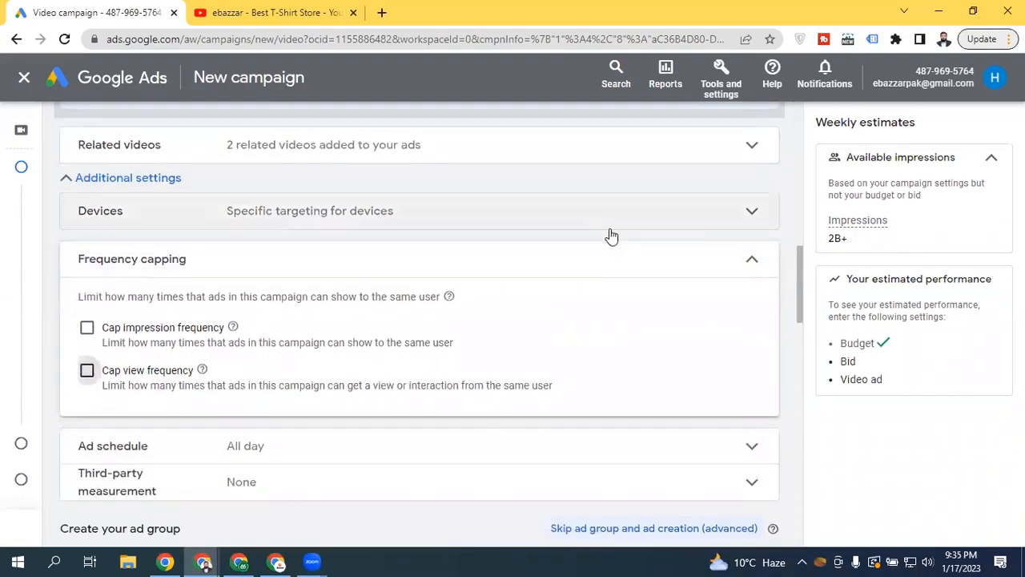
click(678, 268)
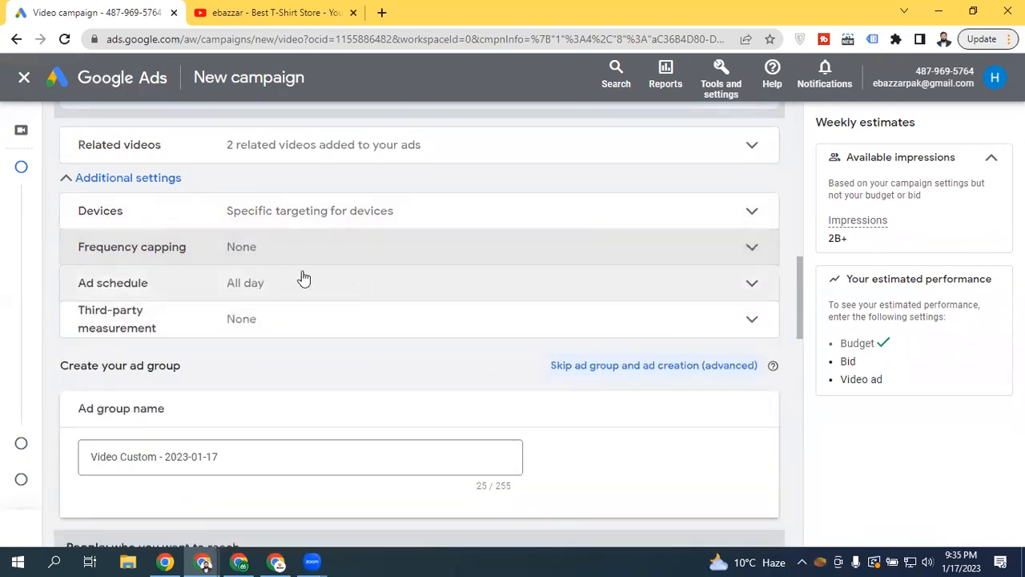
click(399, 249)
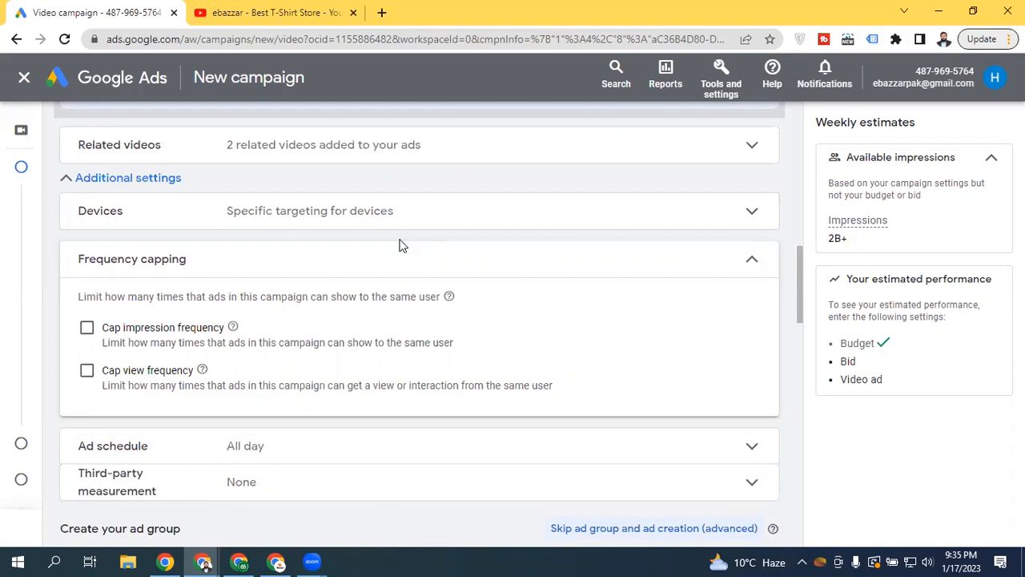
click(402, 263)
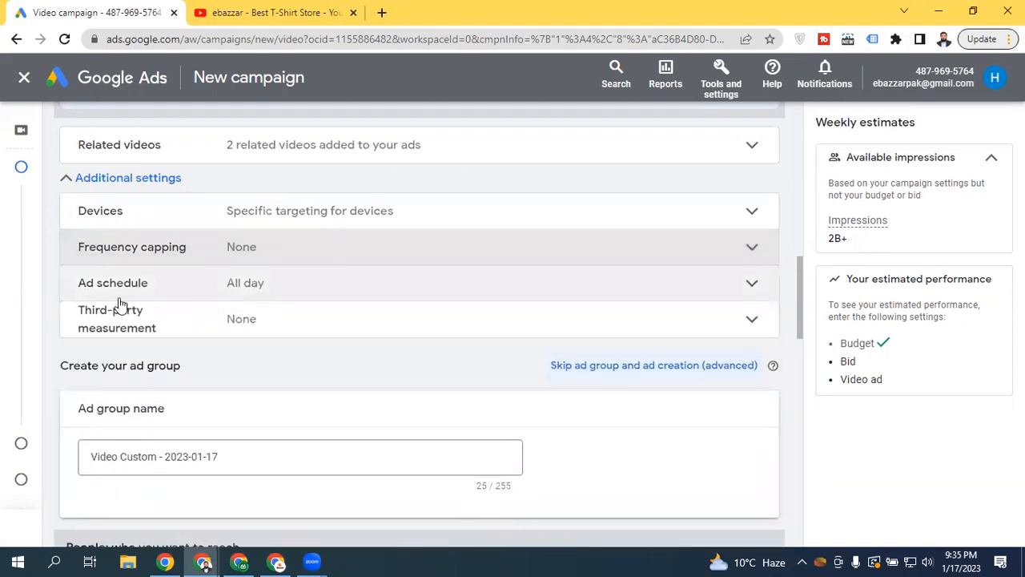
click(251, 285)
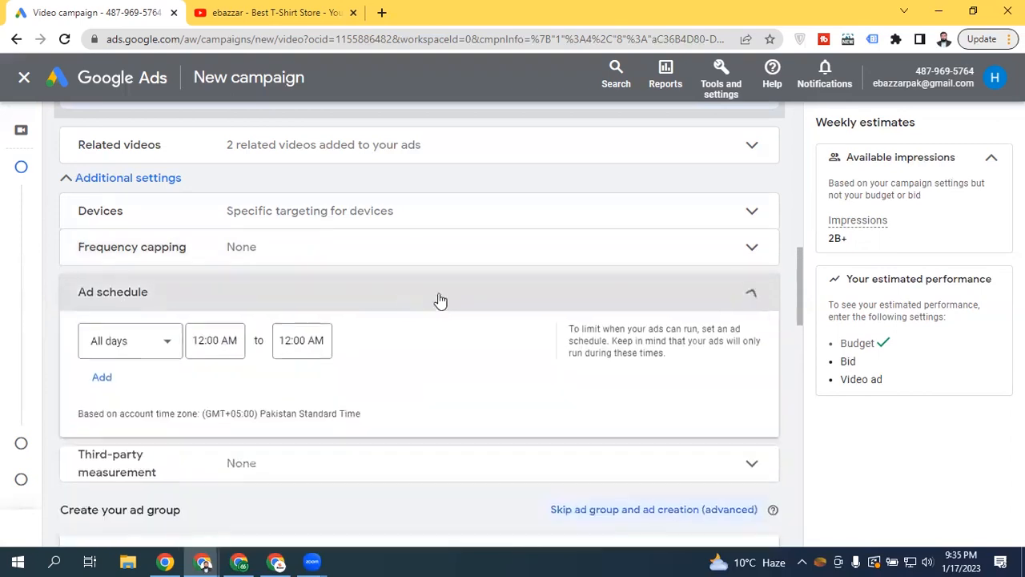
Bring up the ad schedule's All days dropdown and look through the day choices
drag(803, 276, 796, 274)
click(797, 280)
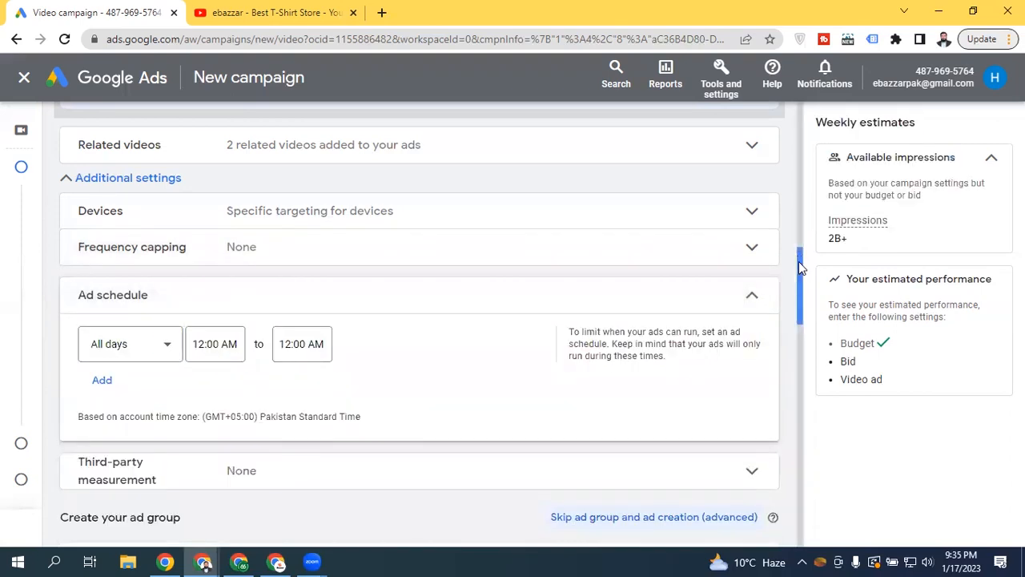
scroll(797, 283, down, 2)
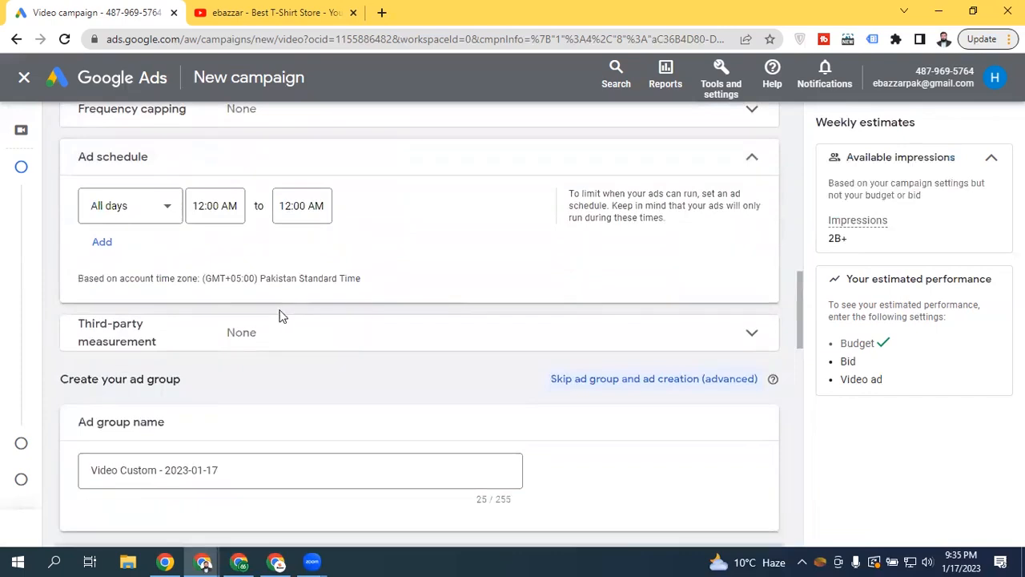
click(152, 222)
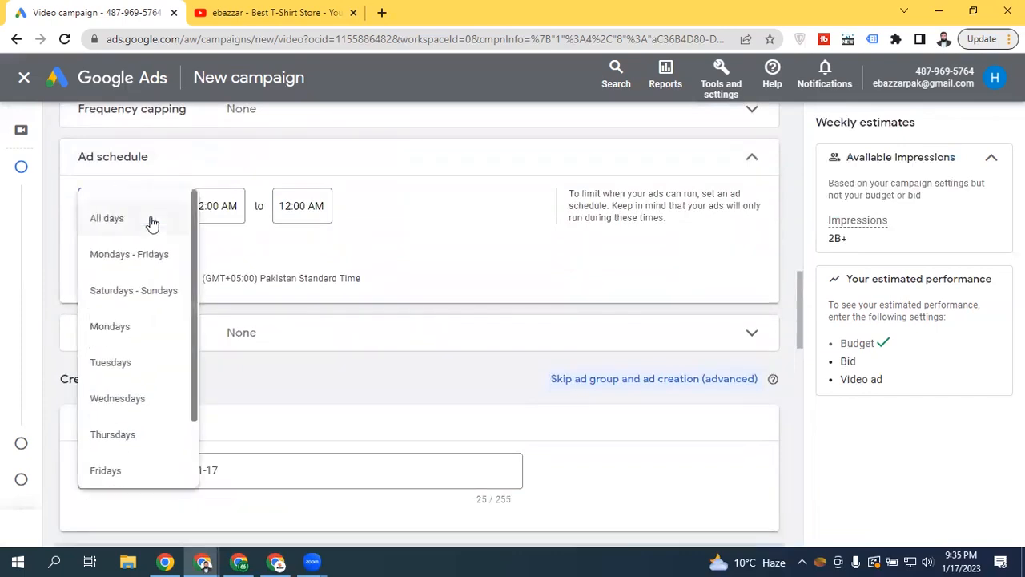
click(414, 186)
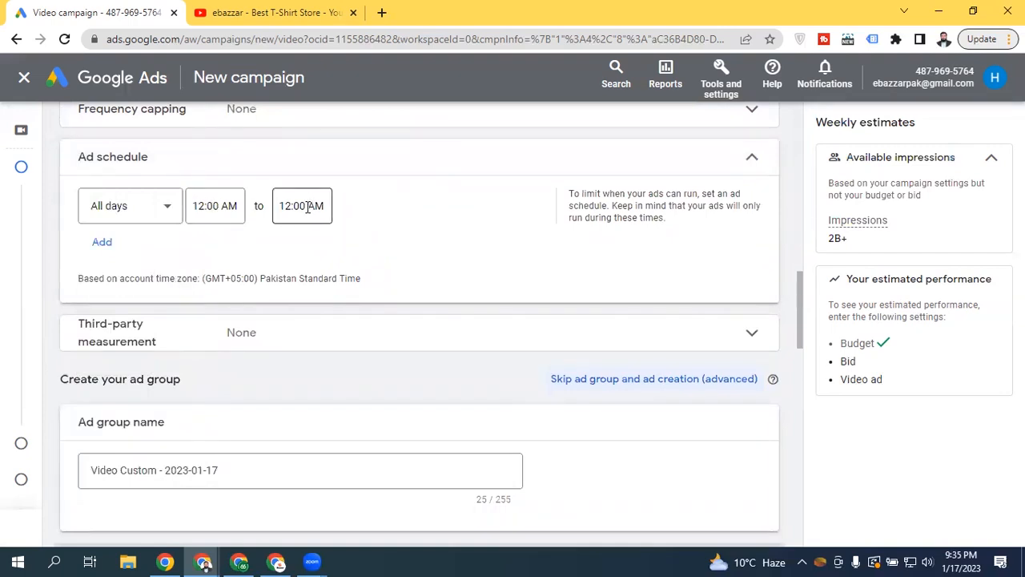
click(122, 204)
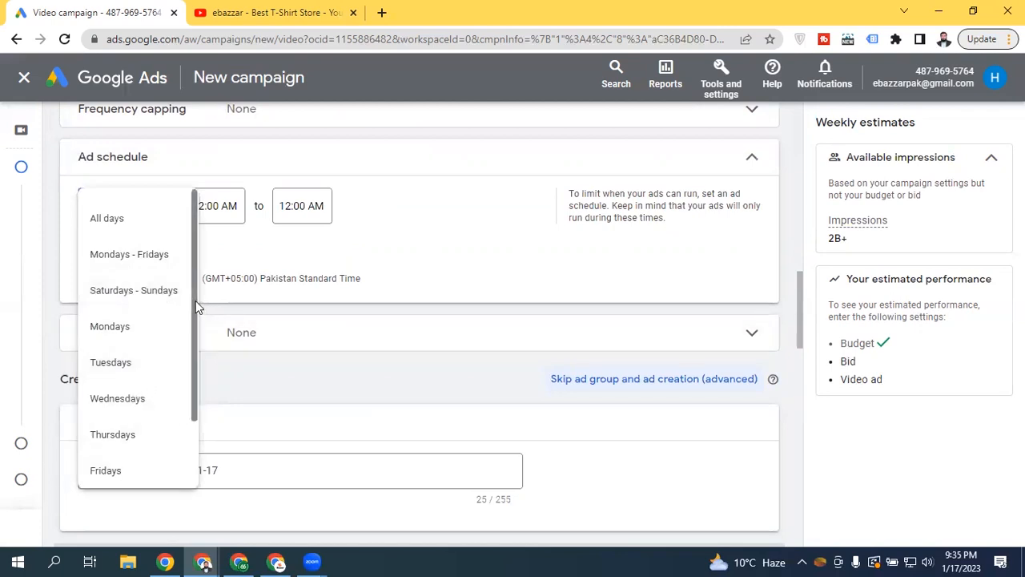
drag(195, 300, 192, 387)
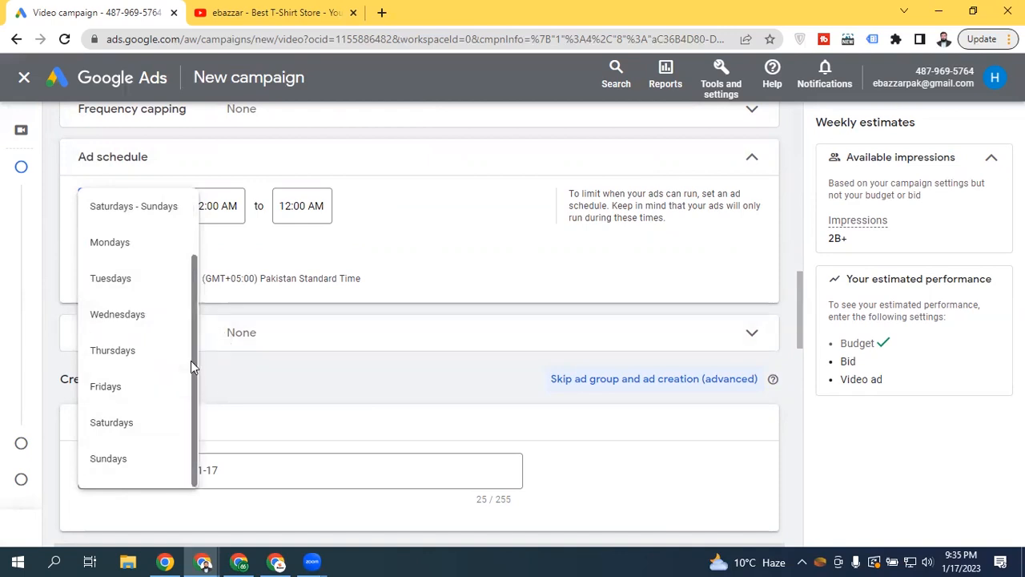
drag(192, 359, 190, 290)
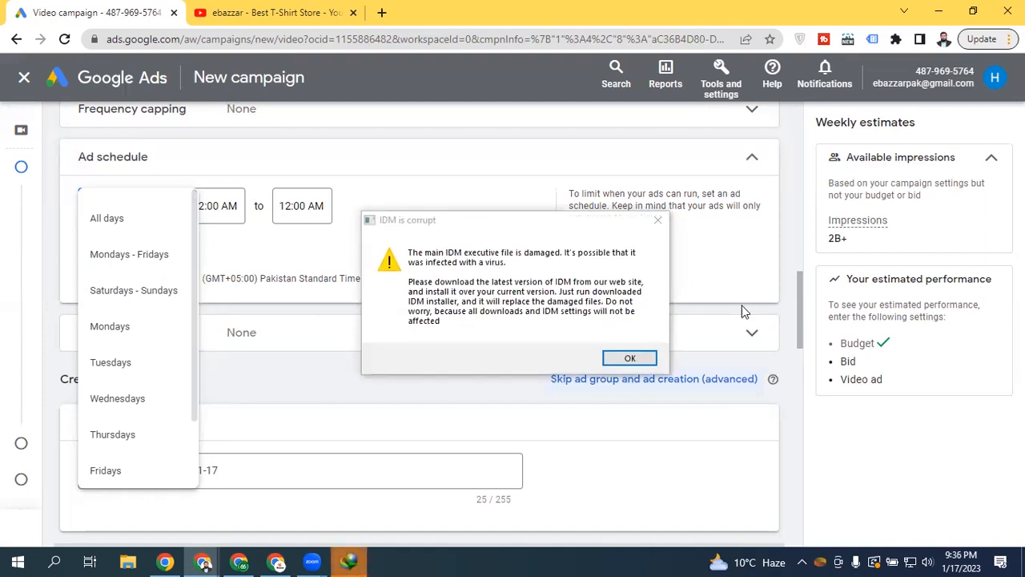
Dismiss the IDM download error, close its tab, and return to the Video campaign tab
click(658, 219)
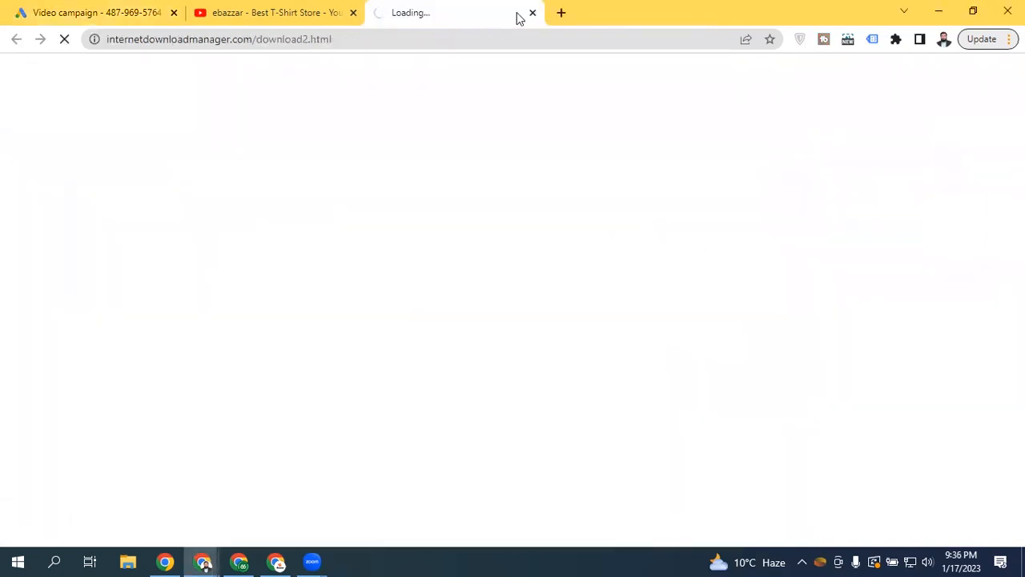
click(531, 13)
click(46, 7)
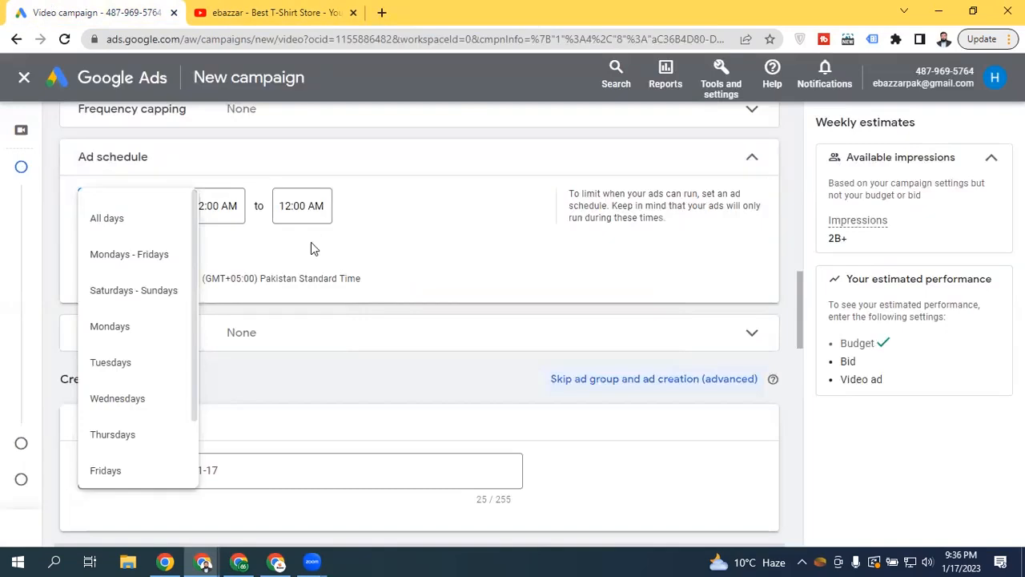
Try ad hours of 7:00 AM to 10:00 PM, reset the row to full day, then add another row
click(219, 202)
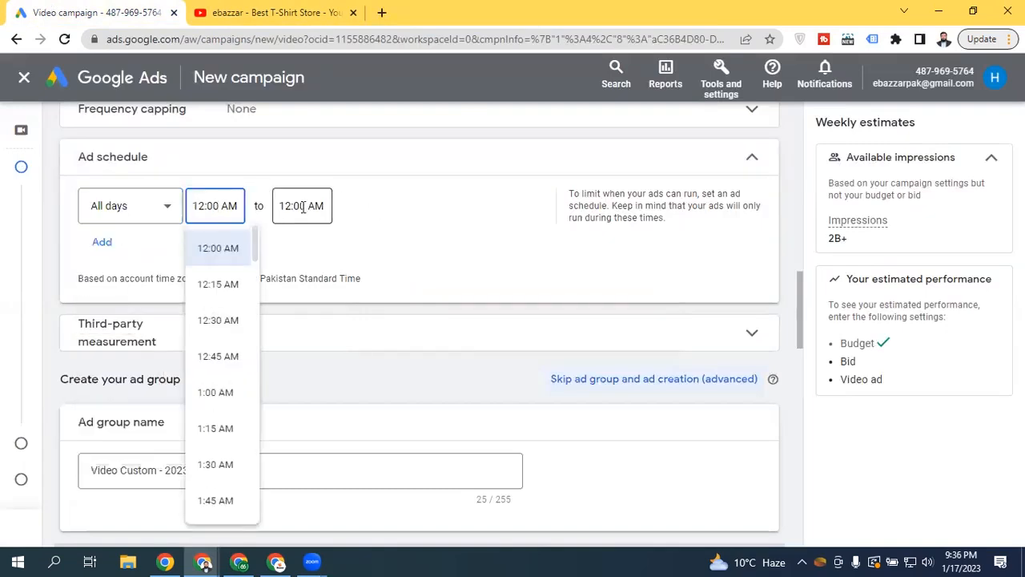
click(303, 206)
click(219, 206)
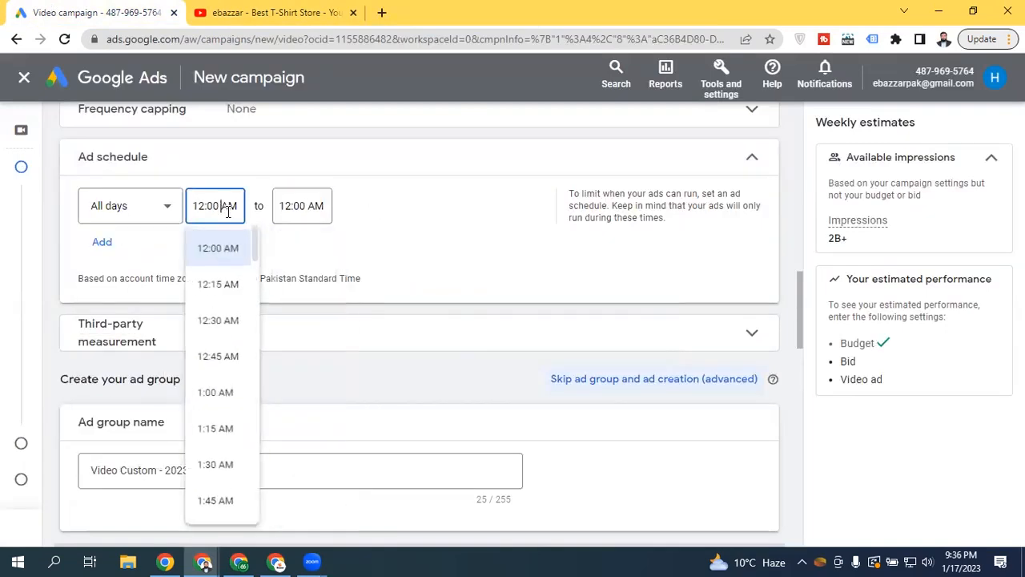
scroll(256, 265, down, 3)
drag(258, 276, 250, 312)
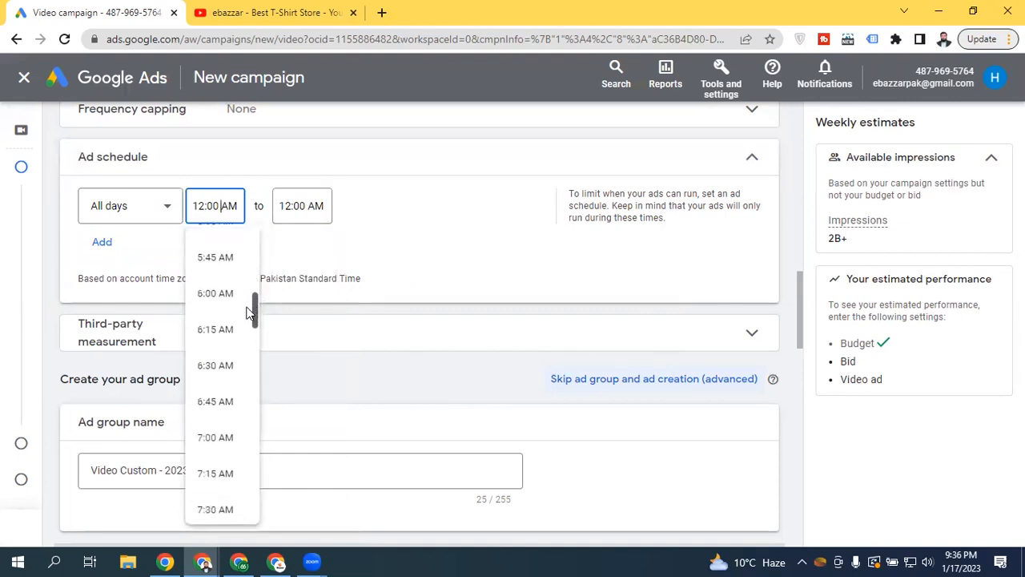
click(221, 436)
click(295, 205)
drag(339, 268, 334, 494)
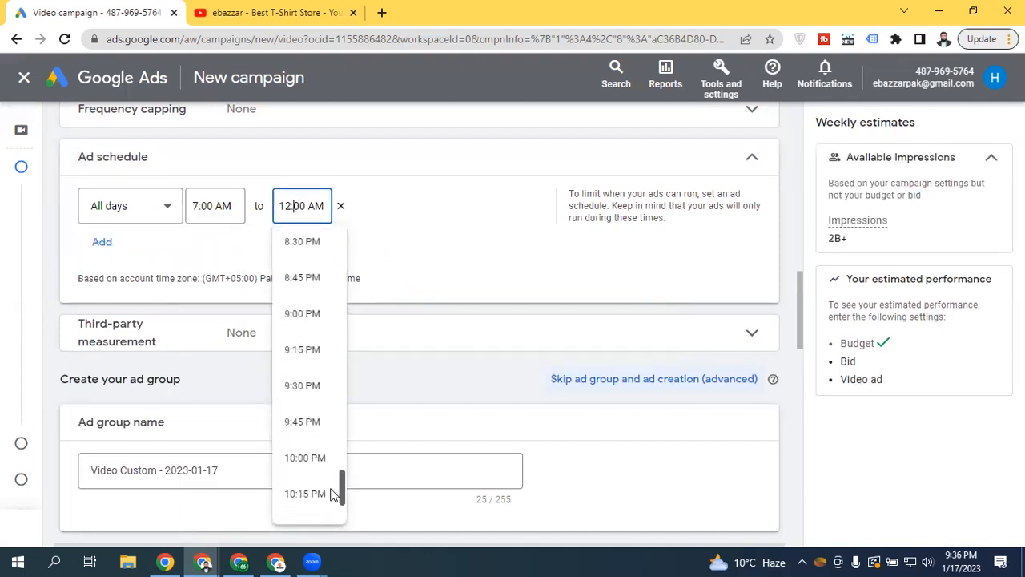
click(314, 455)
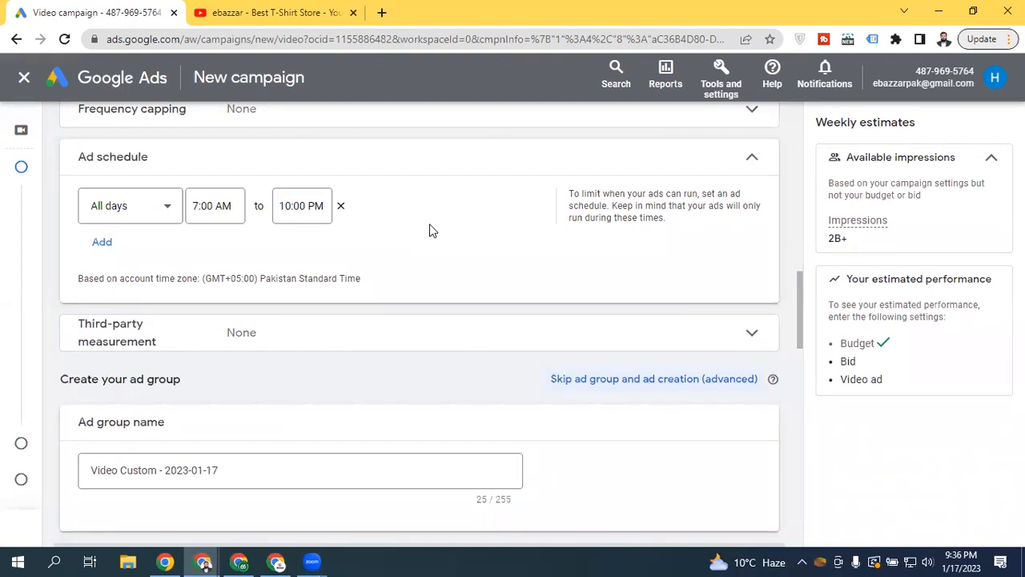
click(342, 208)
click(109, 247)
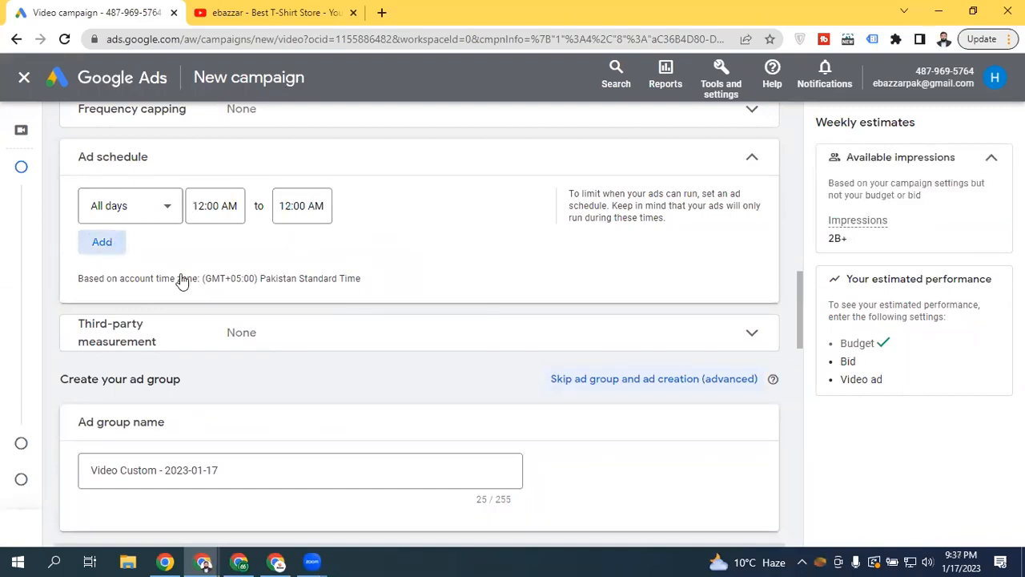
Split the schedule into a Mondays - Fridays row and a Sundays row
click(143, 207)
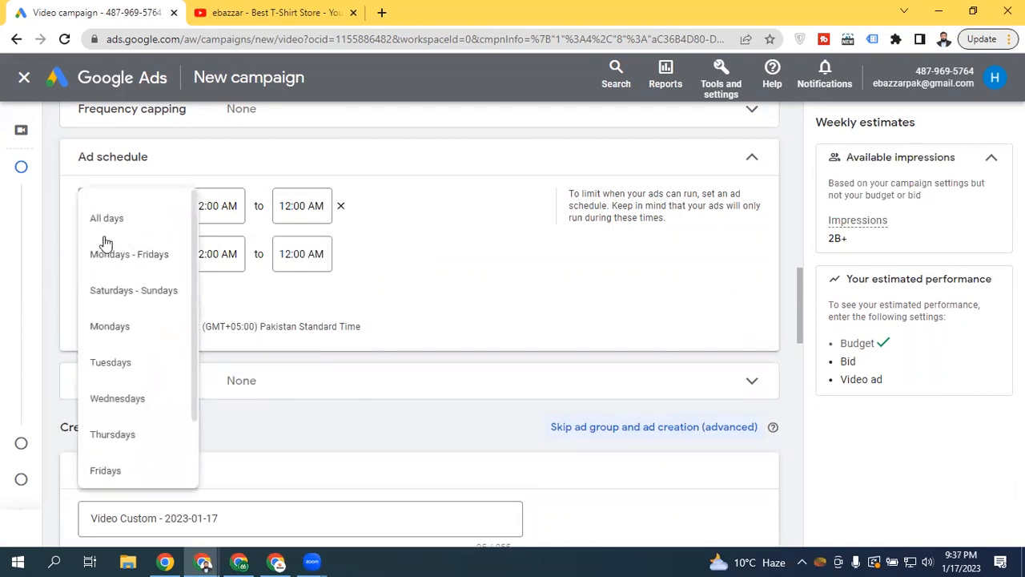
click(144, 258)
click(144, 267)
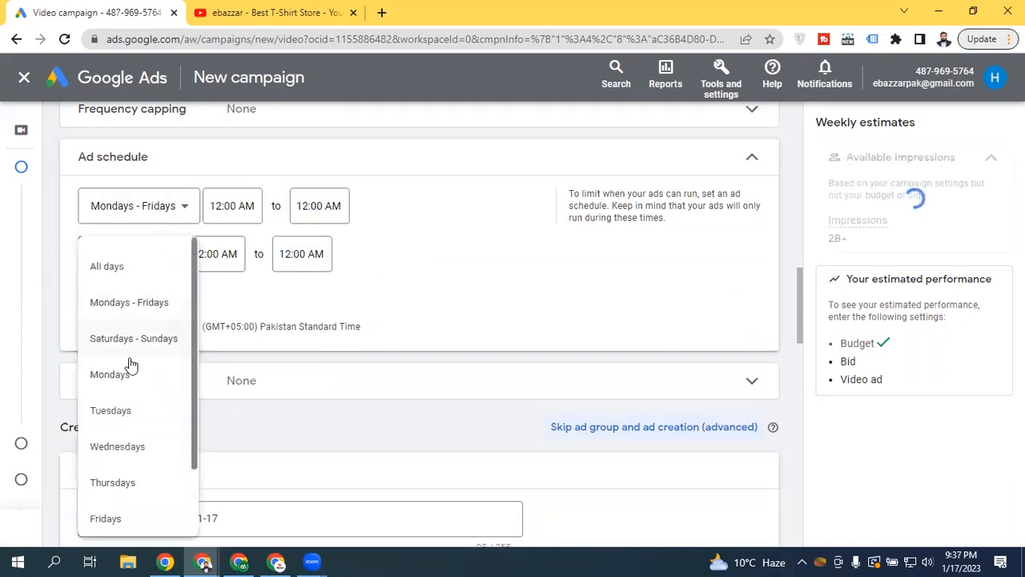
drag(196, 317, 197, 470)
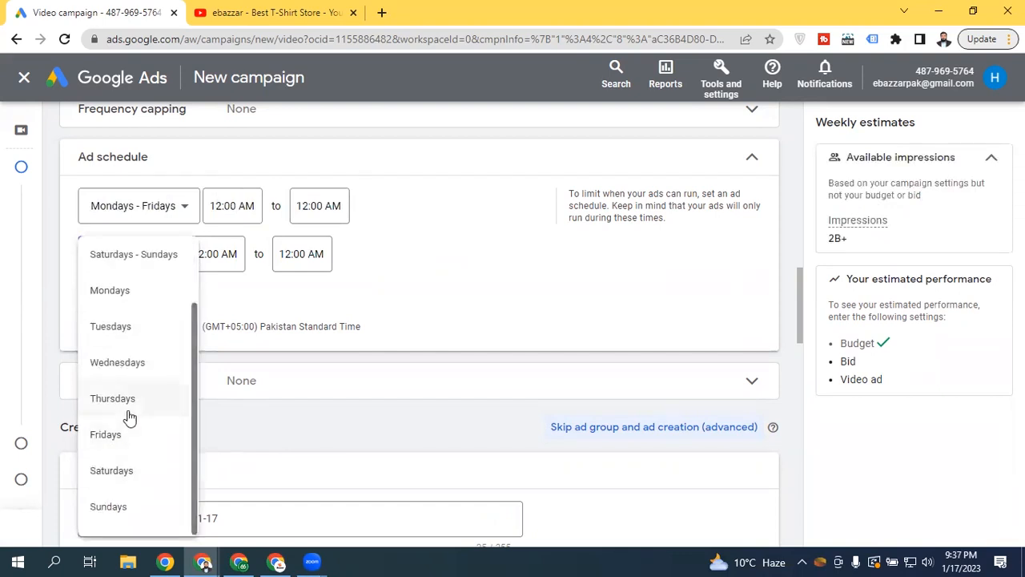
click(108, 506)
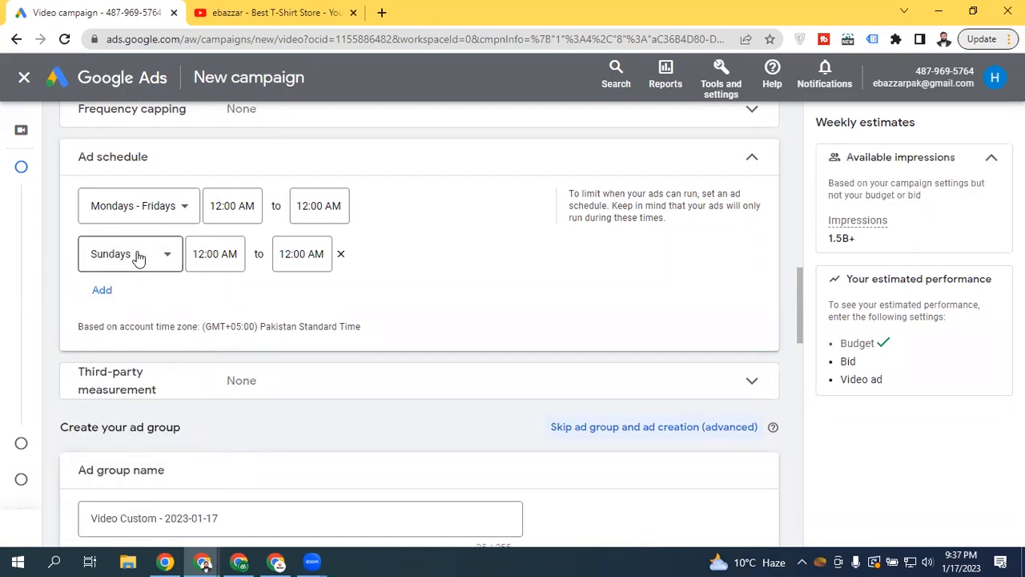
Remove the Sundays row and set the remaining row back to All days
click(340, 253)
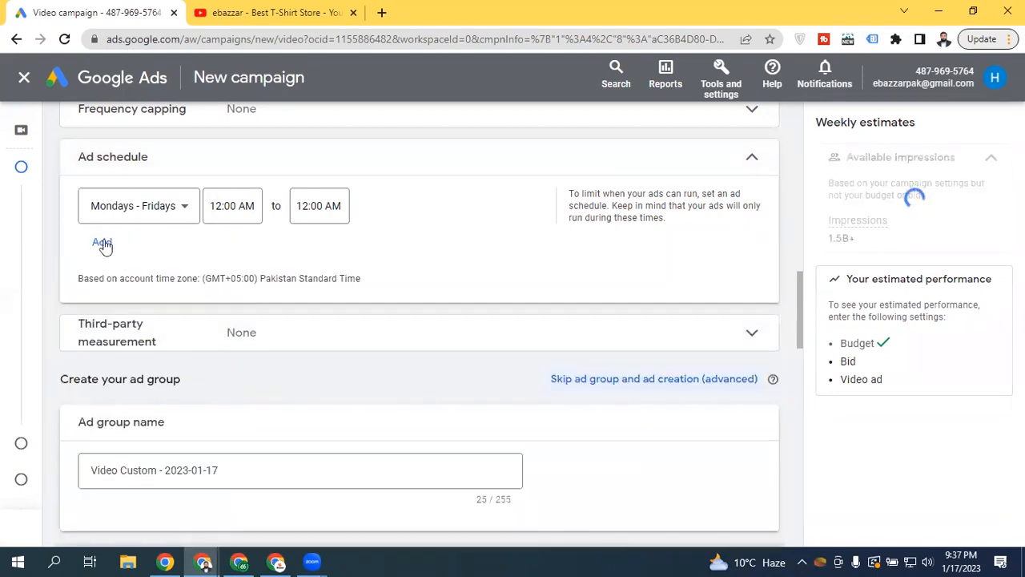
click(136, 209)
click(133, 229)
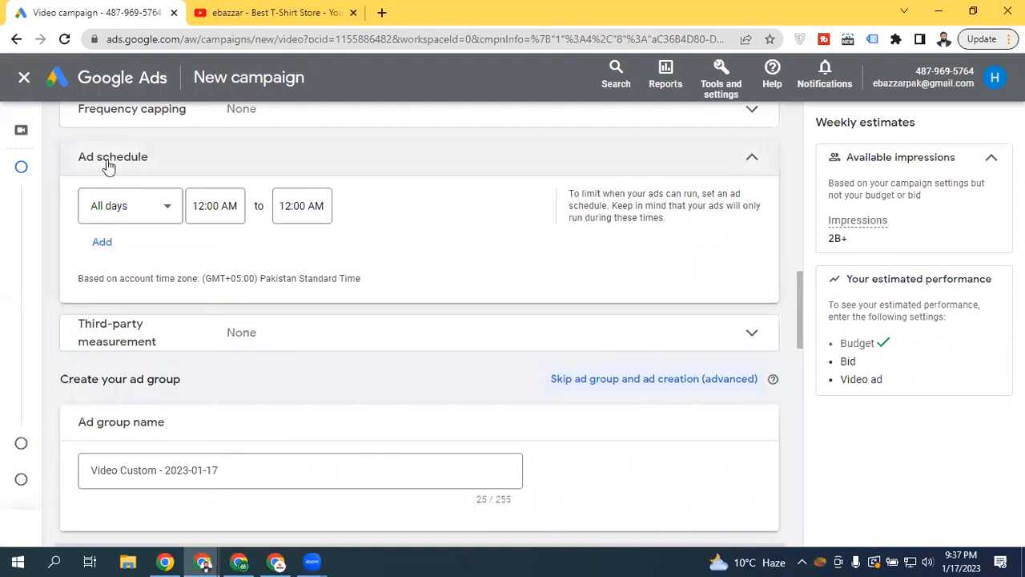
Collapse Ad schedule (All day) and confirm Third-party measurement stays None with no vendors
click(733, 158)
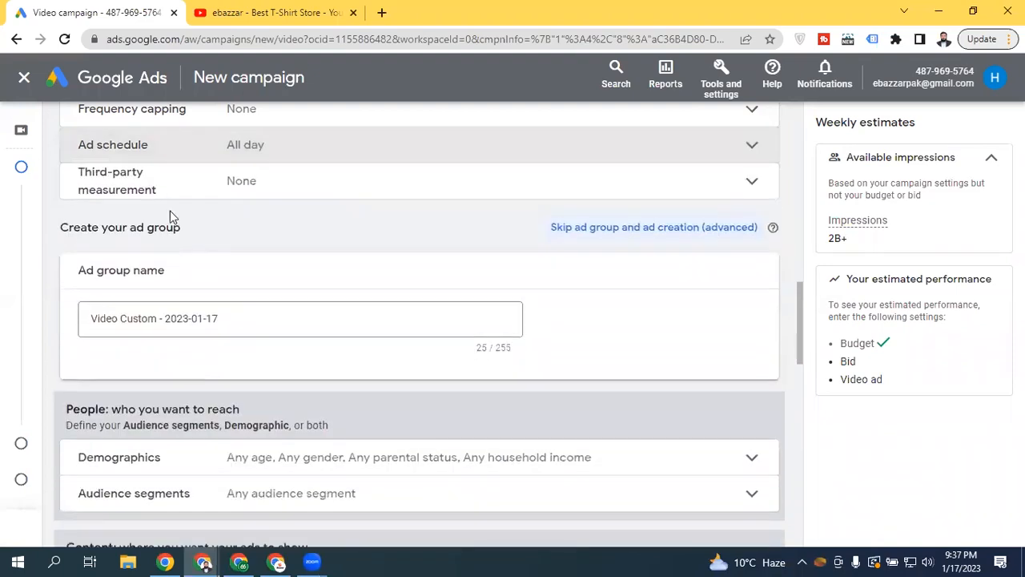
click(229, 181)
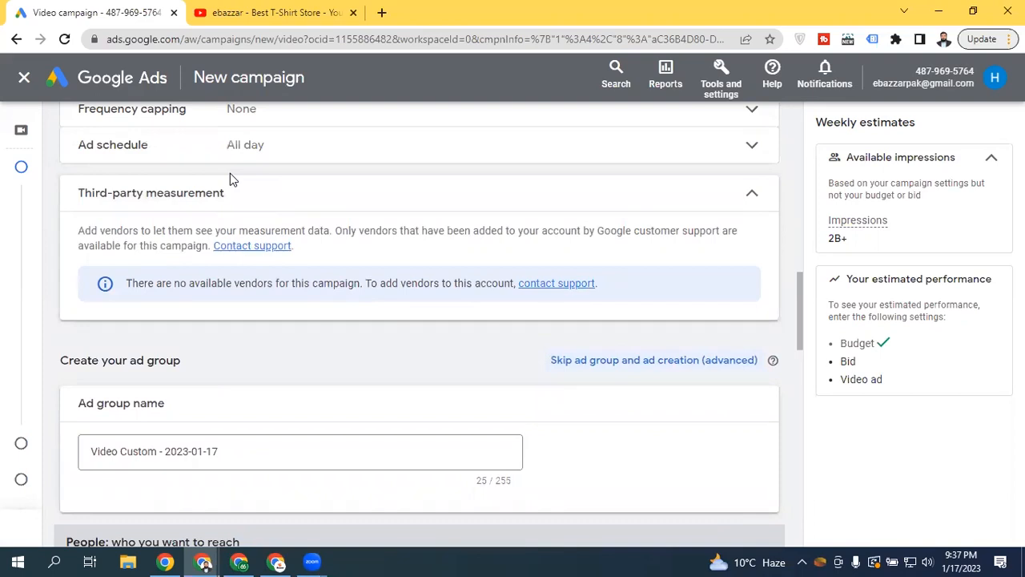
click(646, 200)
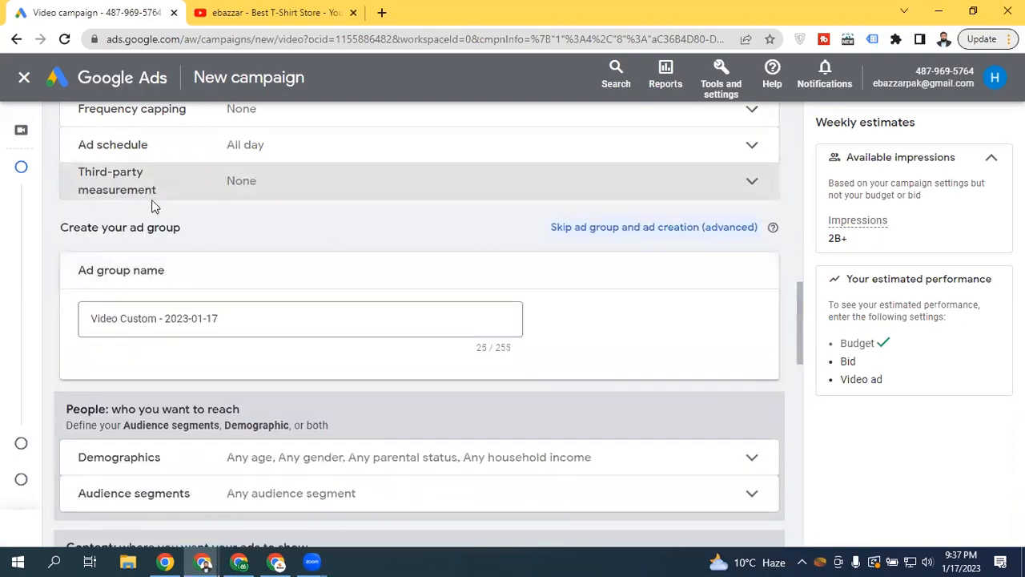
drag(800, 300, 748, 314)
drag(100, 184, 202, 183)
click(203, 183)
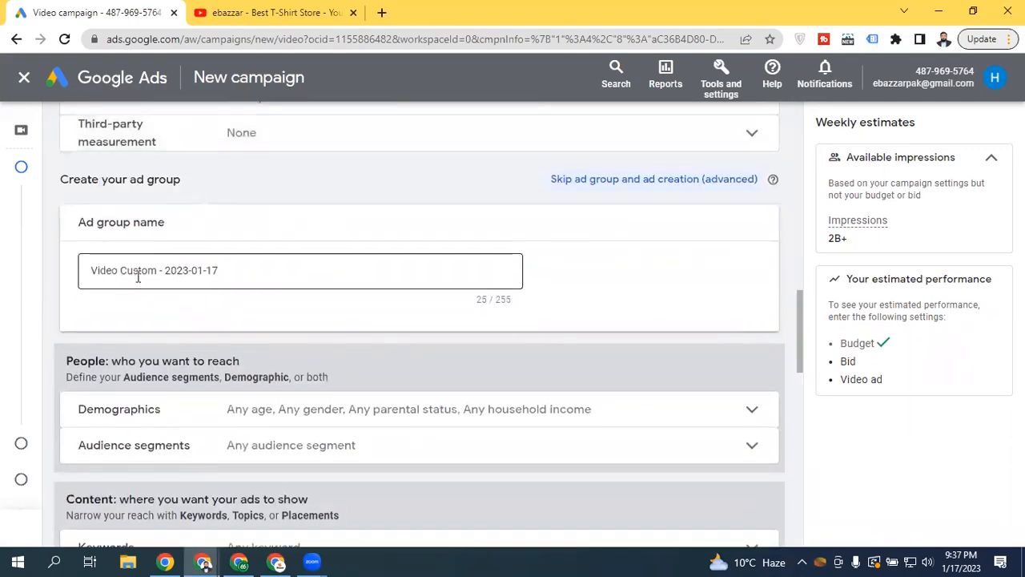
click(137, 278)
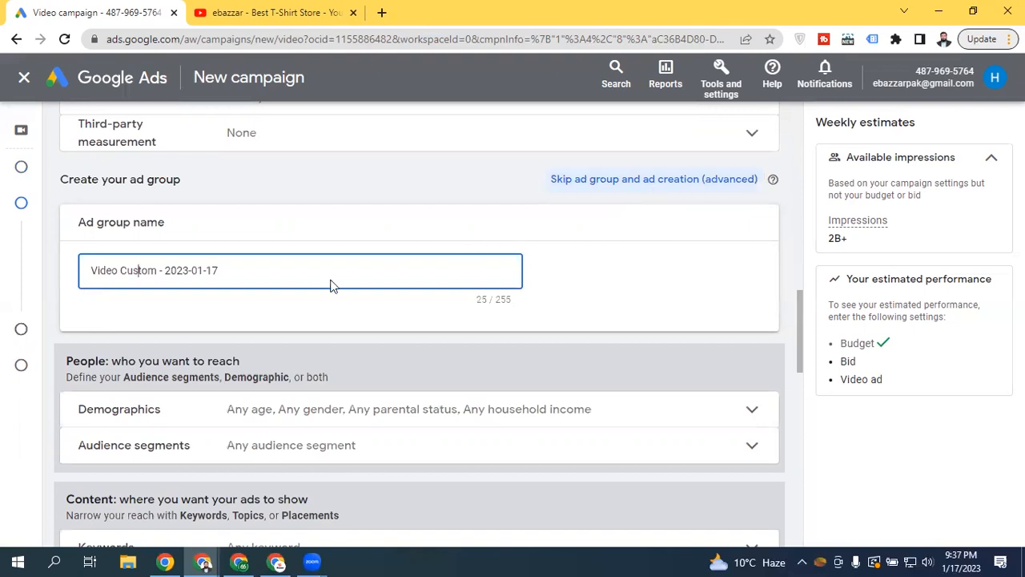
click(285, 271)
drag(797, 308, 777, 360)
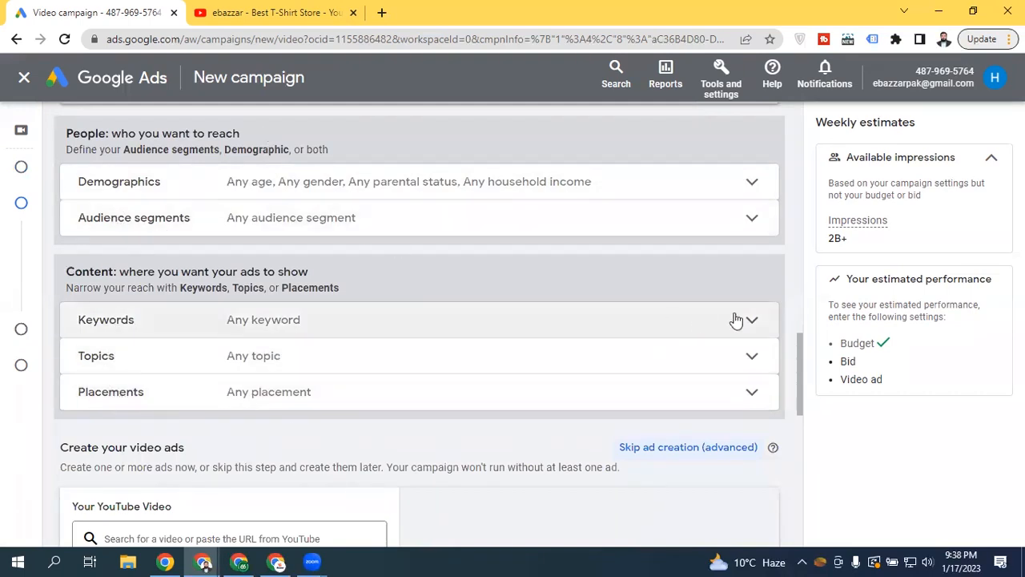
drag(800, 353, 793, 313)
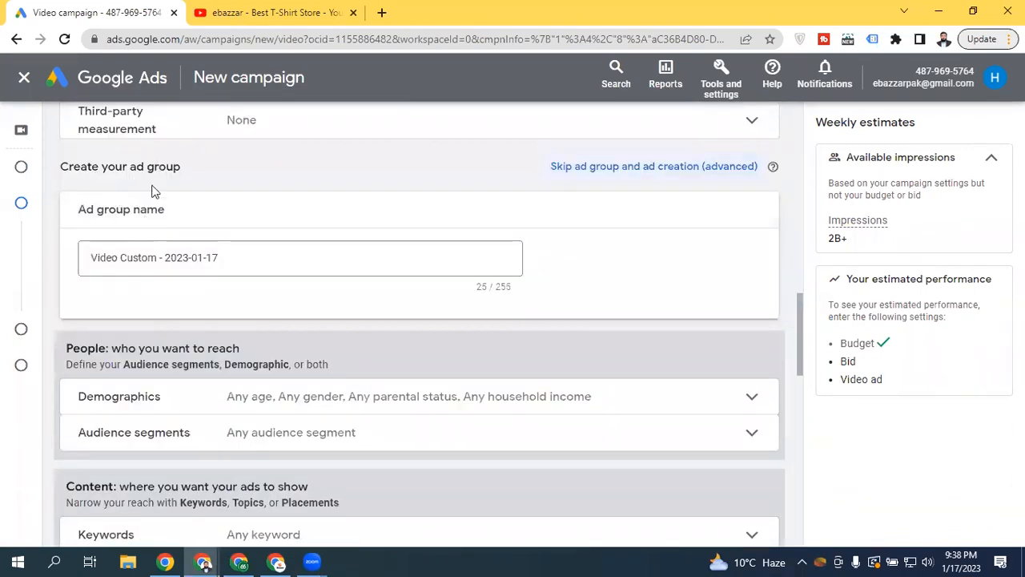
mouse_move(800, 303)
mouse_down()
mouse_move(803, 332)
mouse_move(802, 320)
mouse_up()
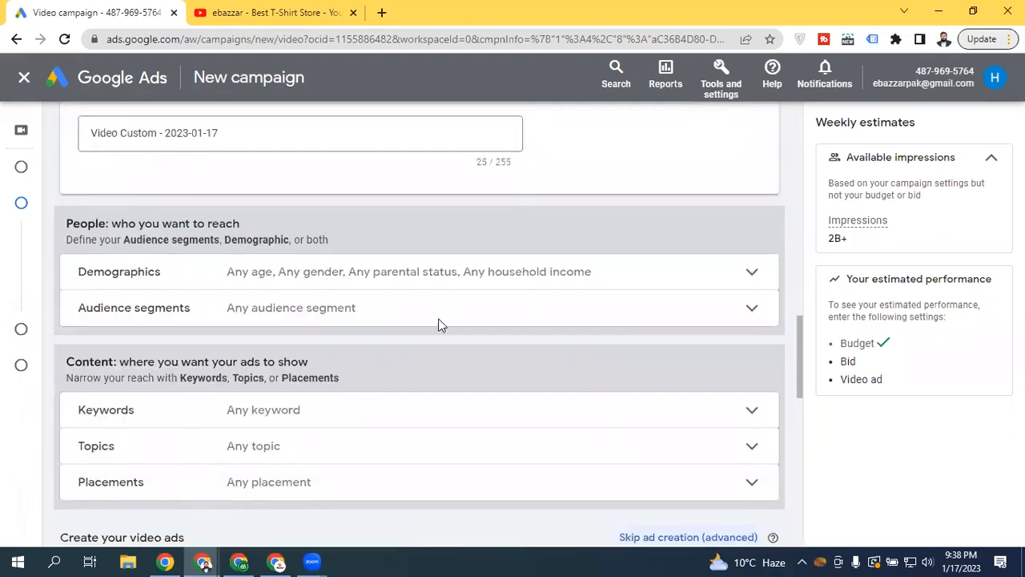
drag(798, 335, 799, 397)
scroll(788, 410, down, 2)
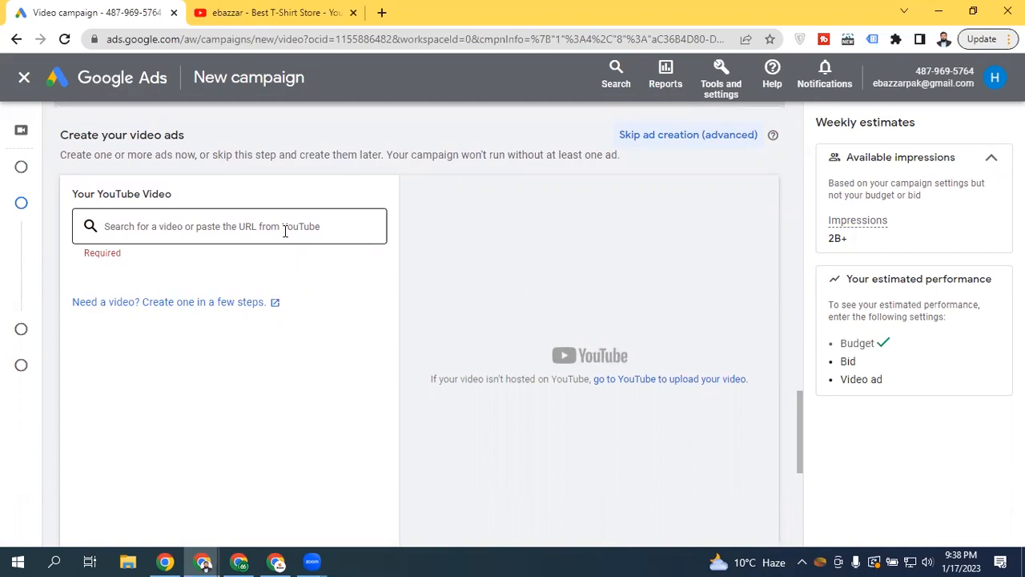
Copy the link address of the 'Best Sports Watch For Men 2023' Short on YouTube
click(210, 9)
right_click(272, 501)
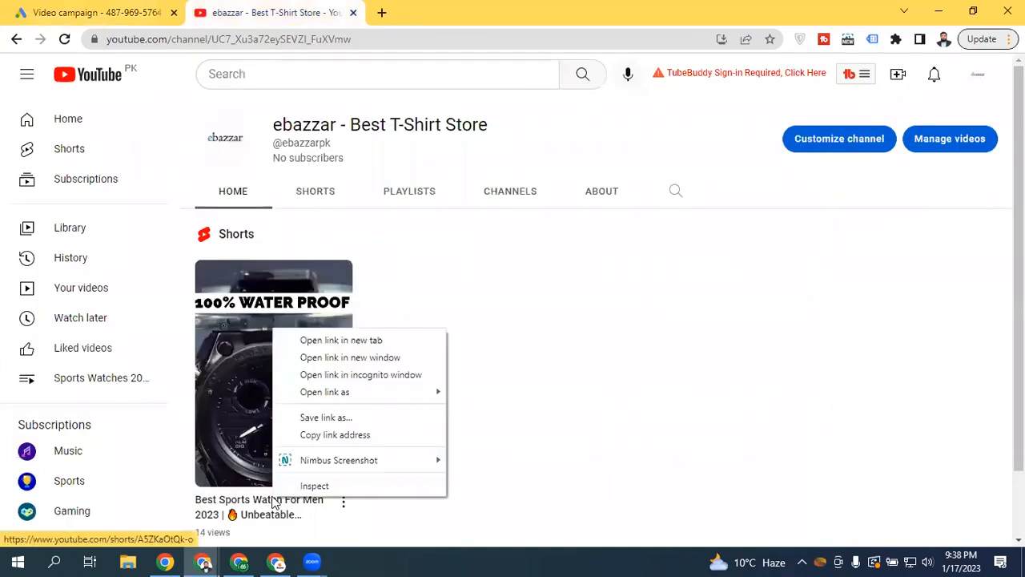
click(339, 440)
scroll(294, 386, down, 1)
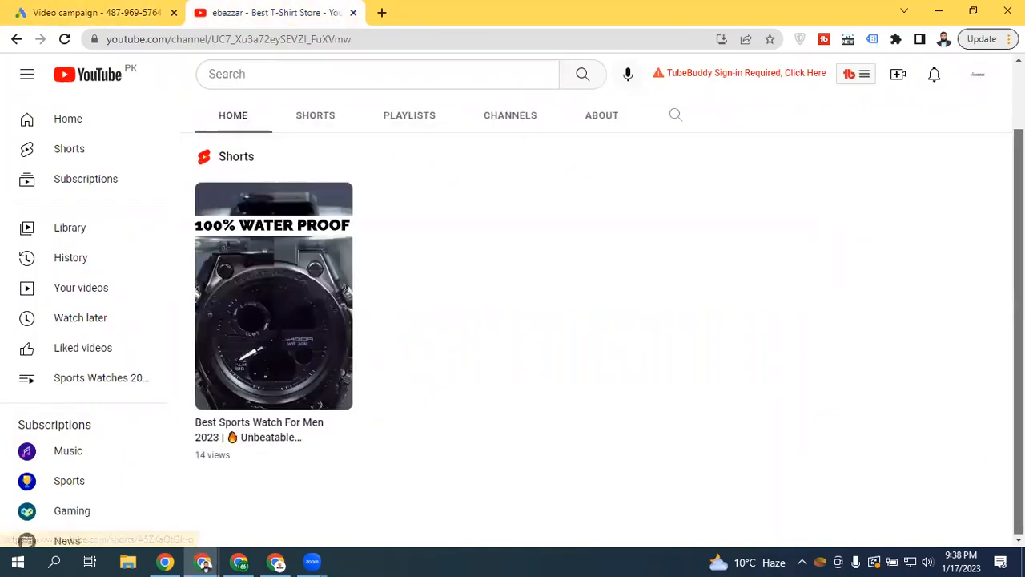
Back in Google Ads, bring up the paste menu in the YouTube video search field
click(118, 5)
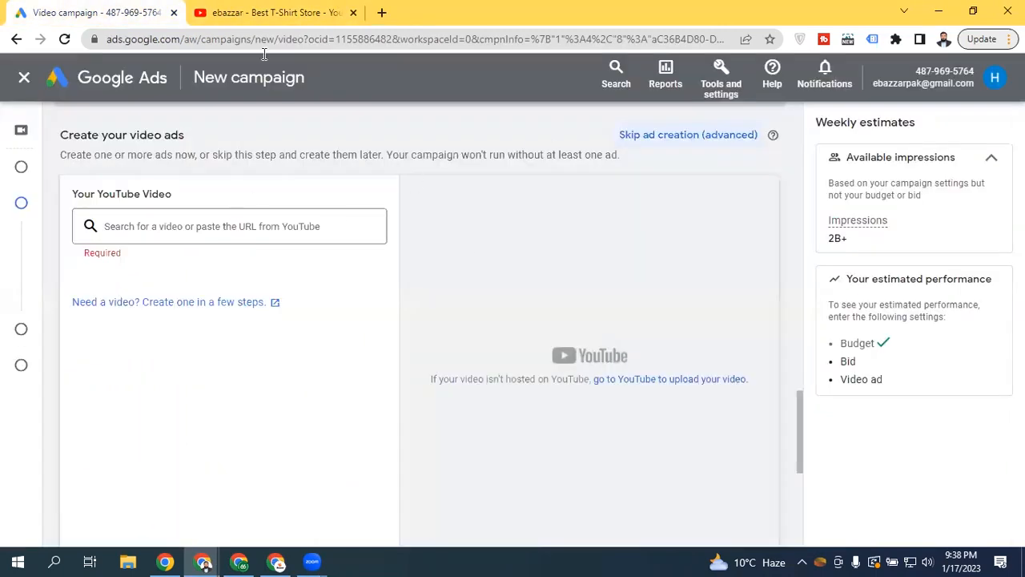
click(246, 10)
click(319, 118)
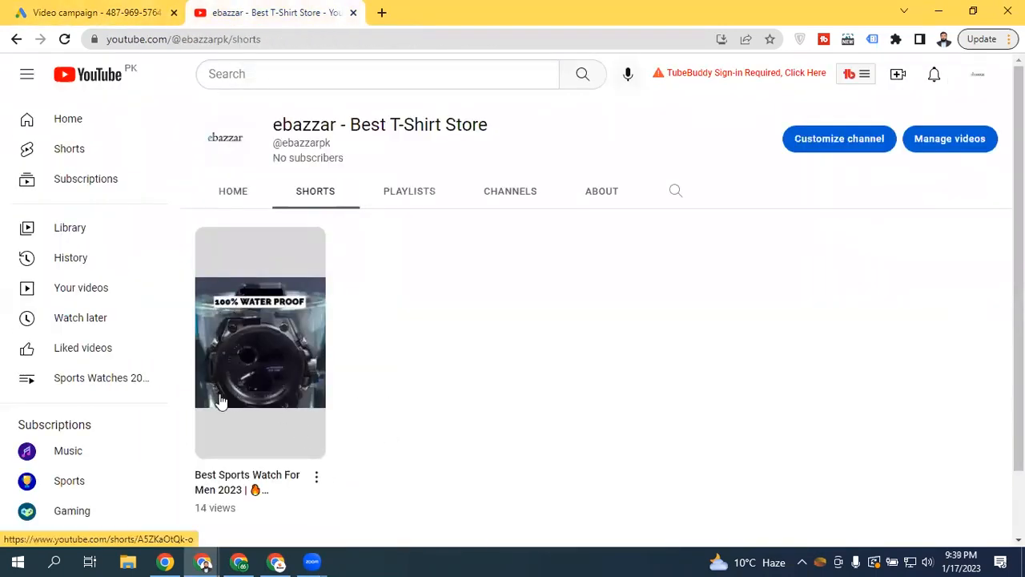
click(125, 10)
click(200, 234)
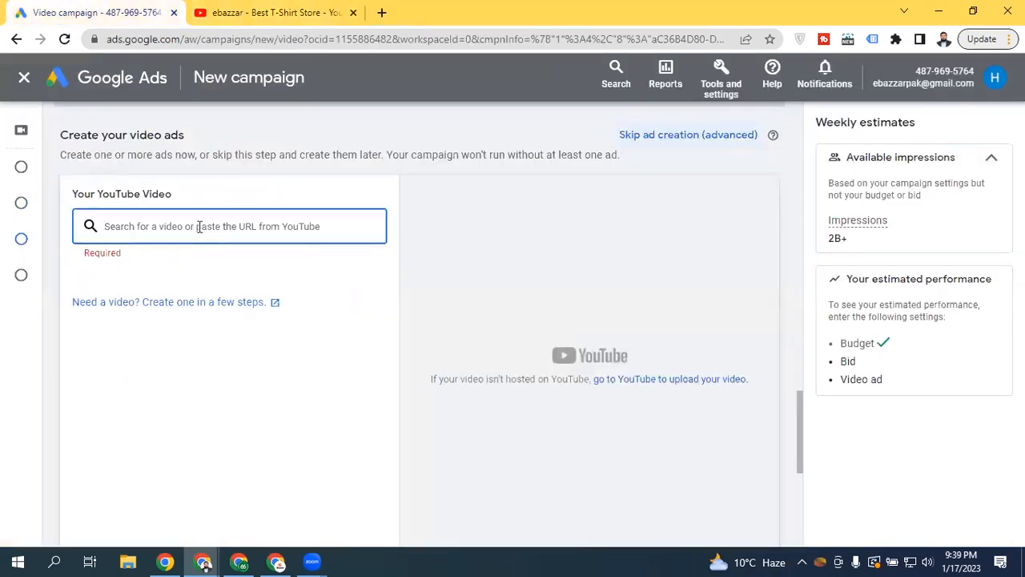
right_click(200, 230)
Paste the Short's URL to attach 'Best Sports Watch For Men 2023' as the campaign video
click(237, 341)
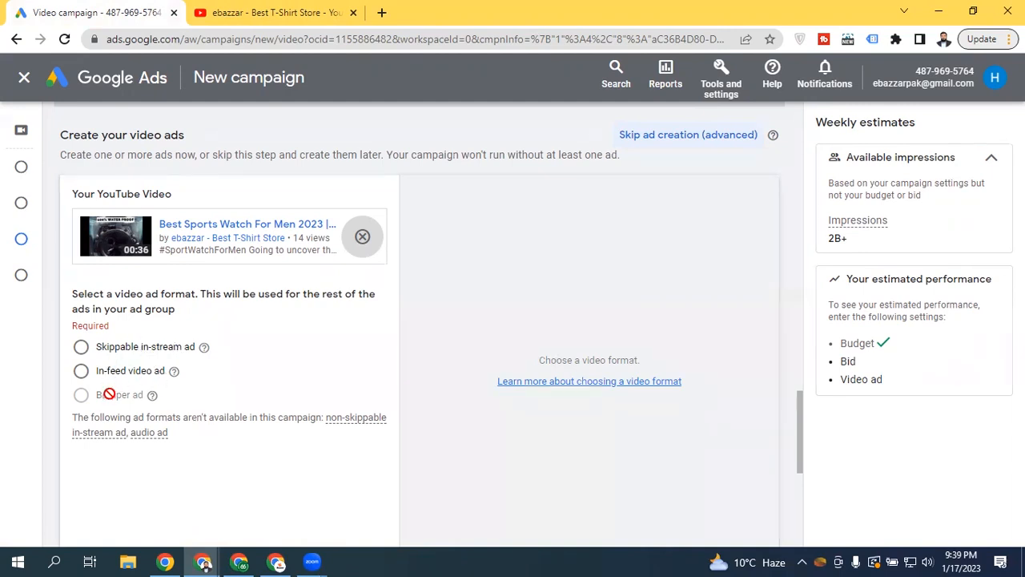
mouse_move(109, 396)
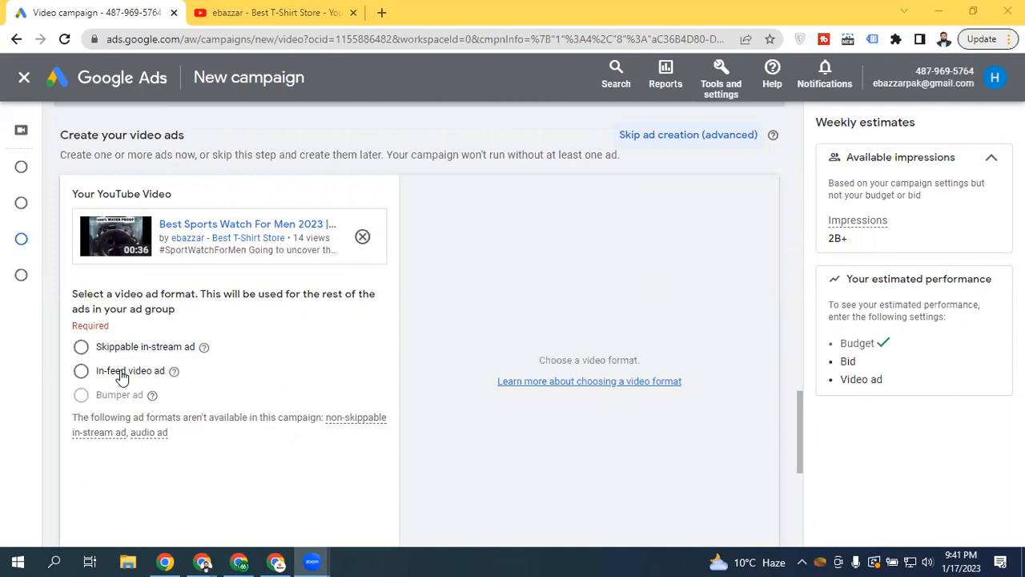
Open the Best Sports Watch Short muted, then go to the YouTube home feed
click(293, 10)
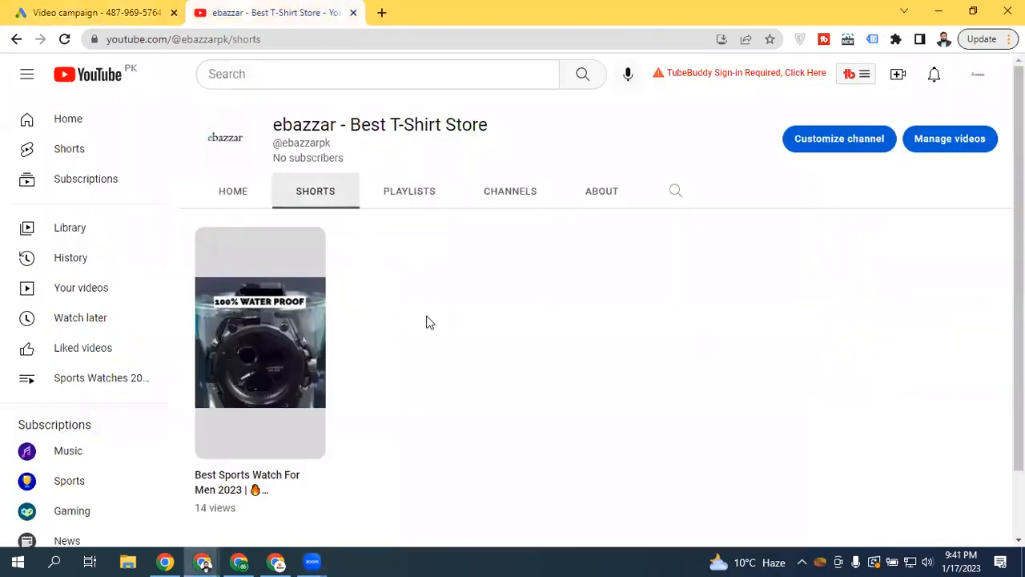
click(245, 317)
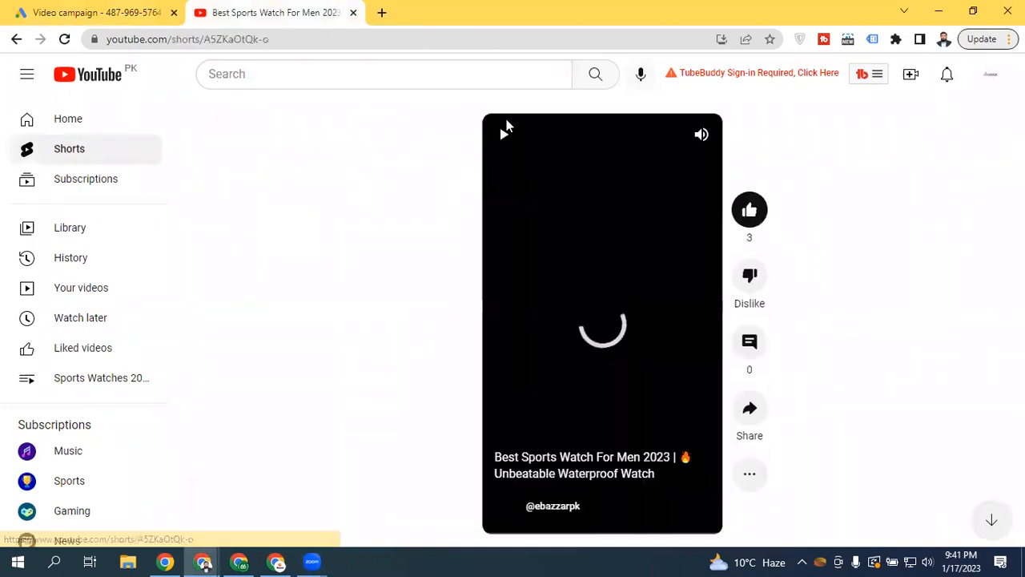
click(702, 136)
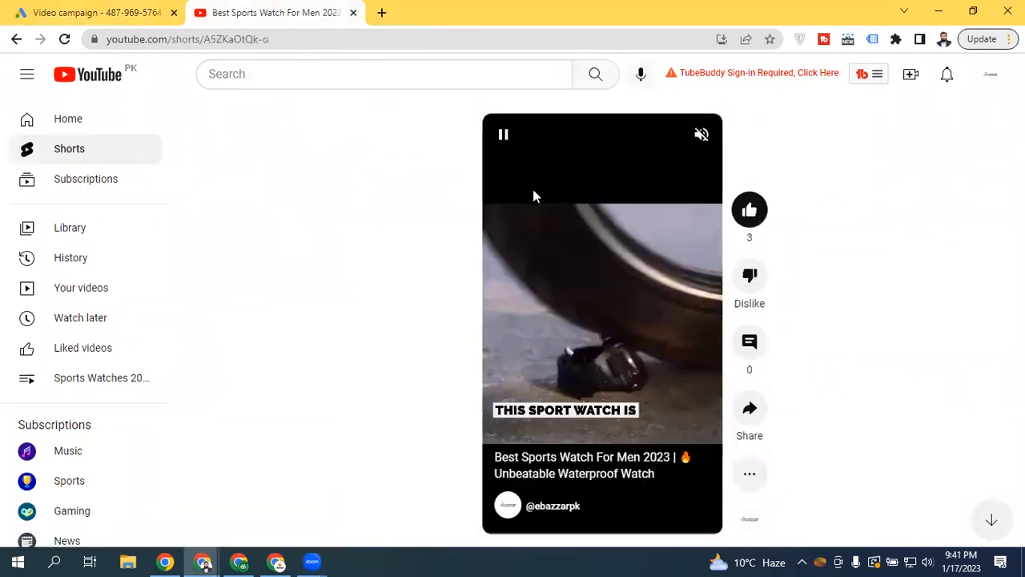
click(126, 120)
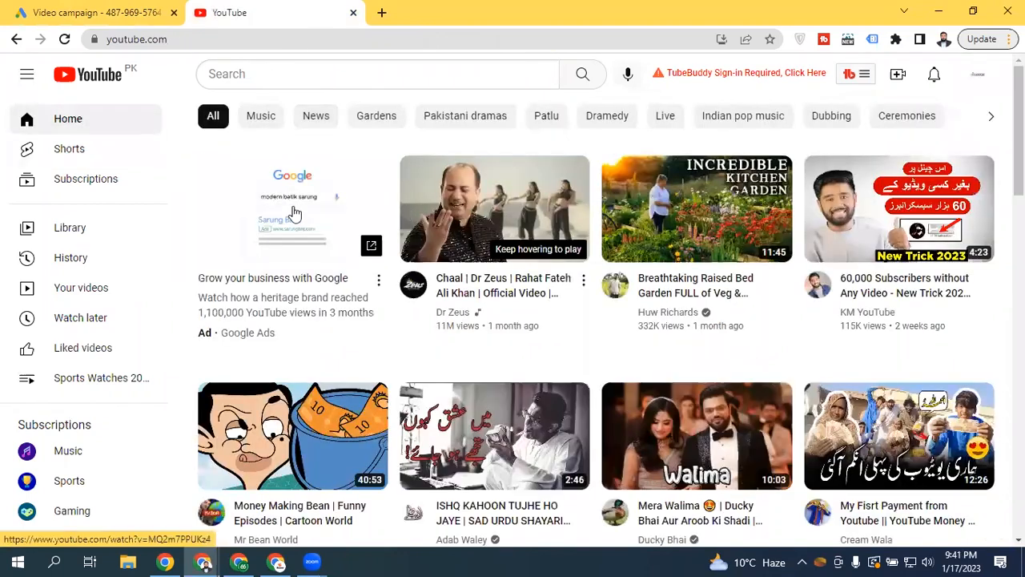
Open 'Money Making Bean', then mute and pause its foodpanda pre-roll ad
click(230, 421)
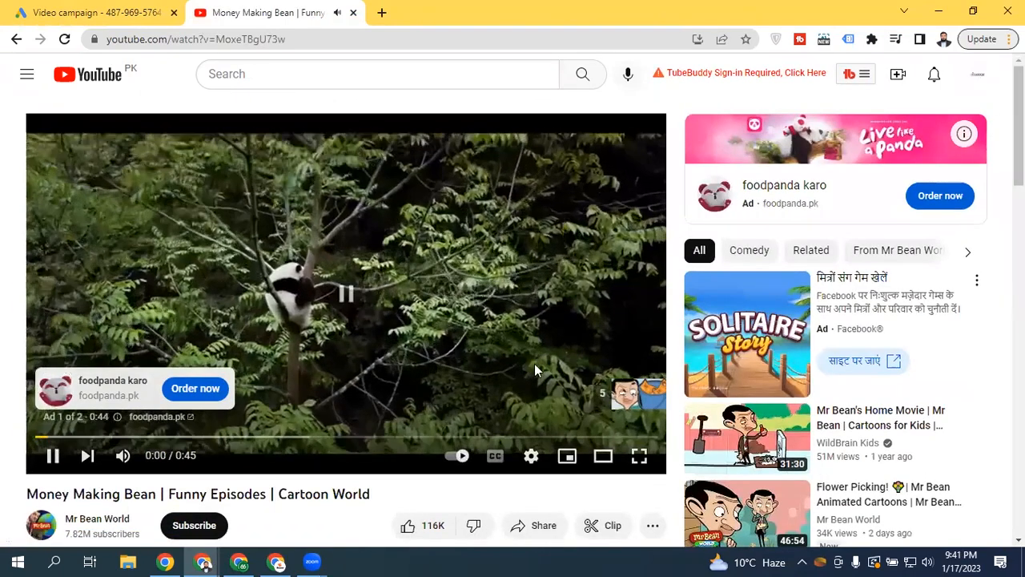
click(198, 305)
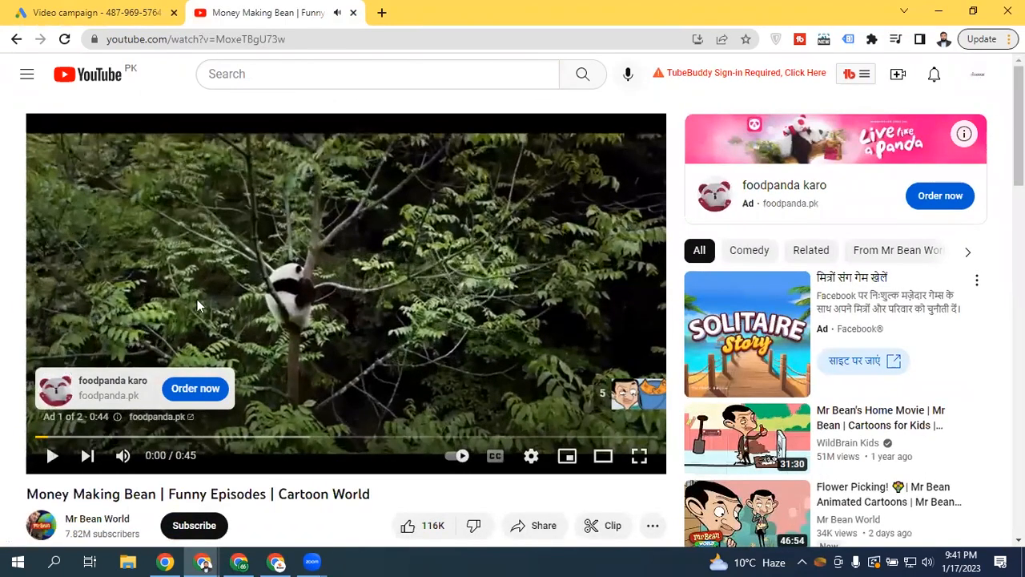
click(122, 455)
click(52, 455)
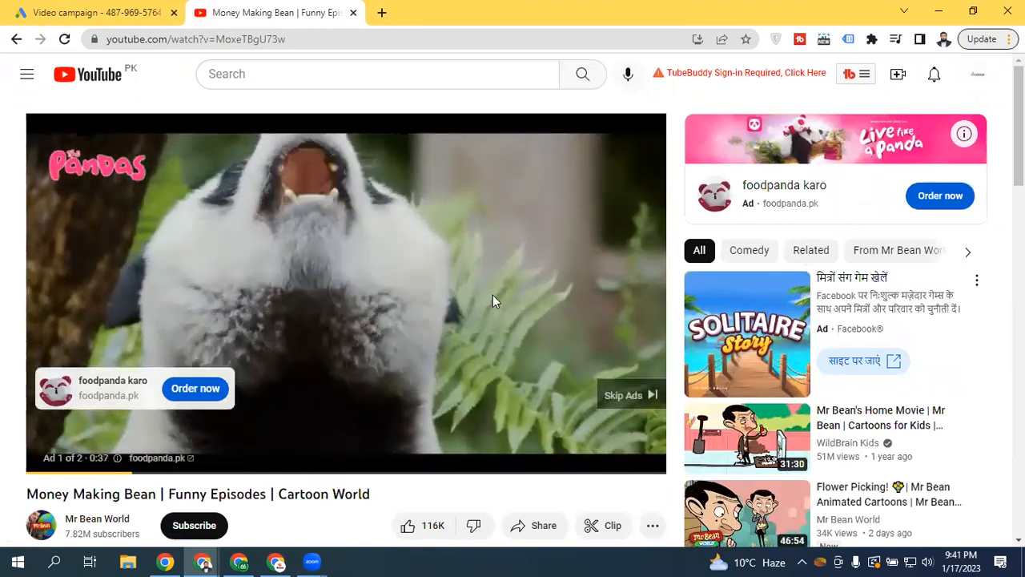
click(355, 297)
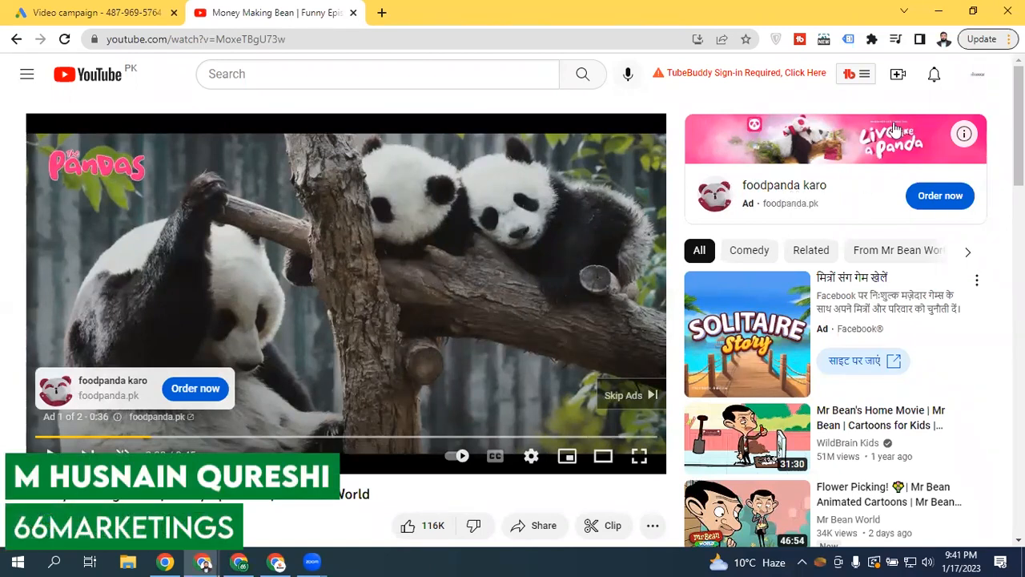
Skip the ad and pause the episode at 0:00 of 40:52, browsing the description below
click(646, 392)
click(301, 230)
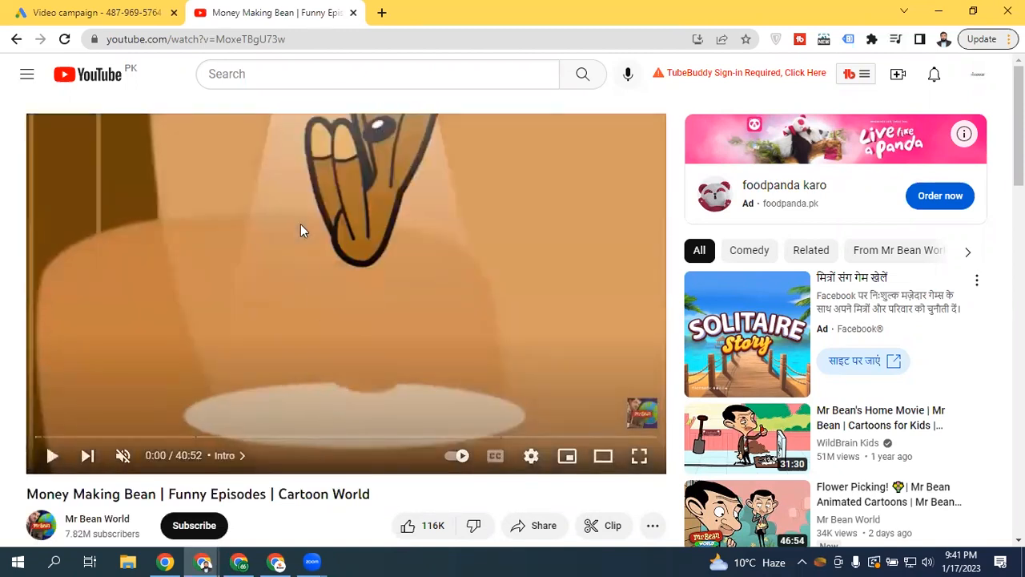
scroll(835, 471, down, 1)
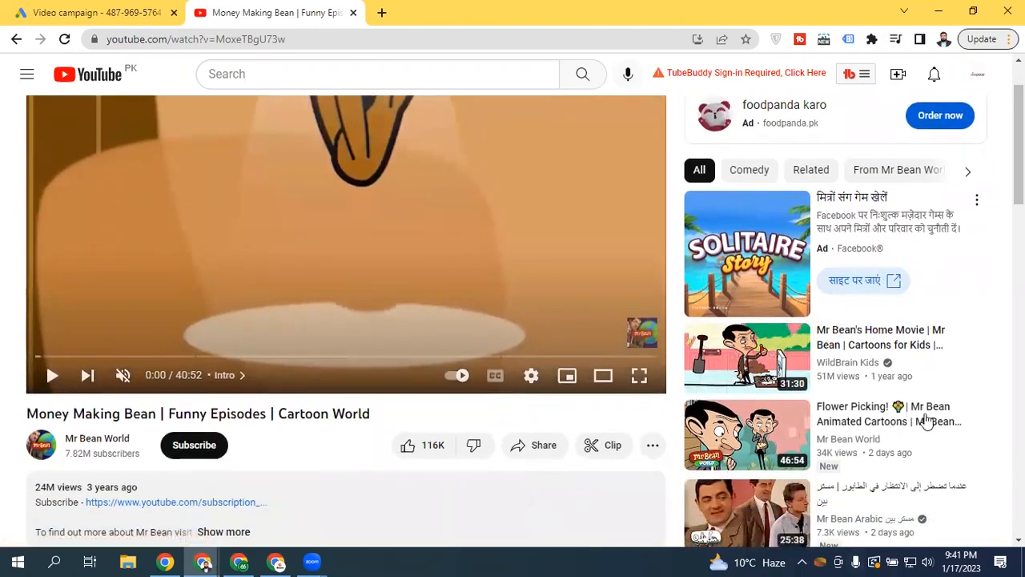
scroll(941, 392, down, 9)
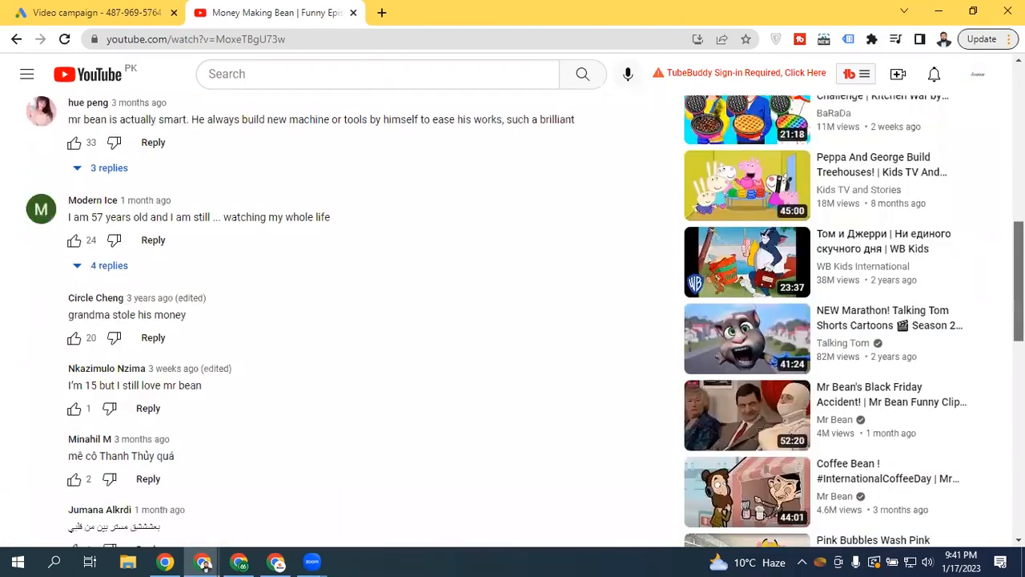
scroll(512, 320, up, 10)
Search YouTube for 'facebook ads', then return to the Video campaign tab
click(322, 75)
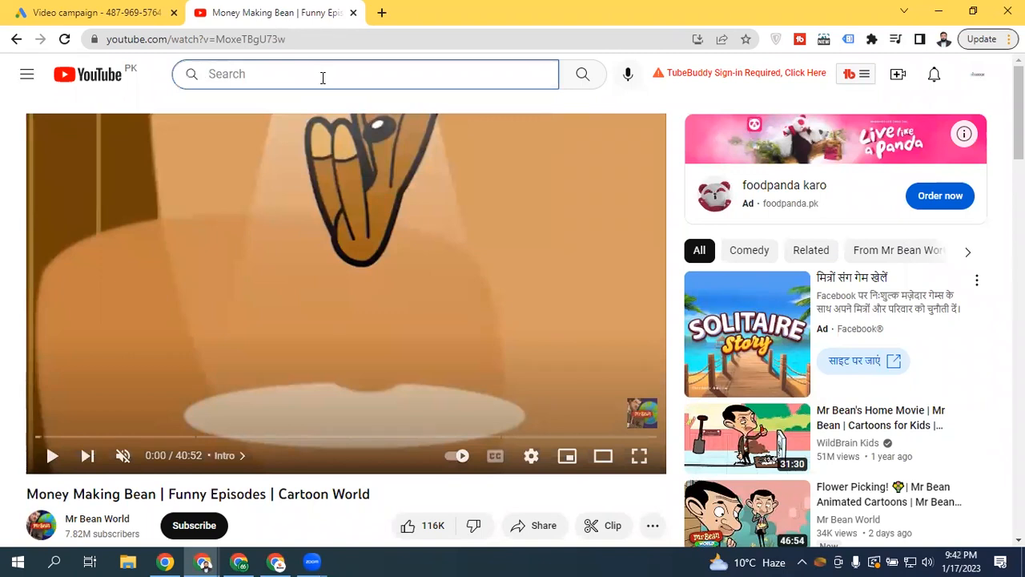
text(fa)
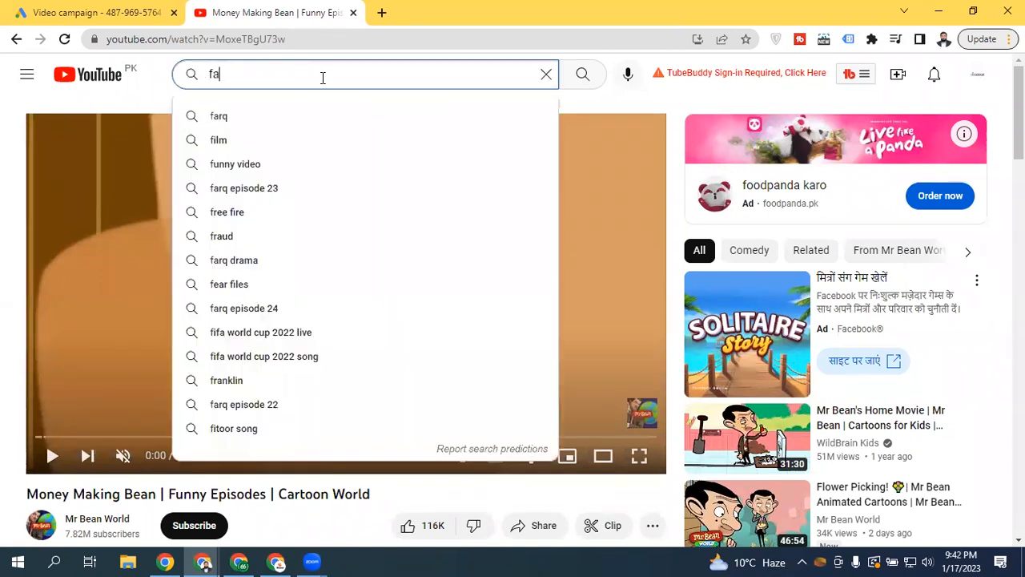
text(cebook ads)
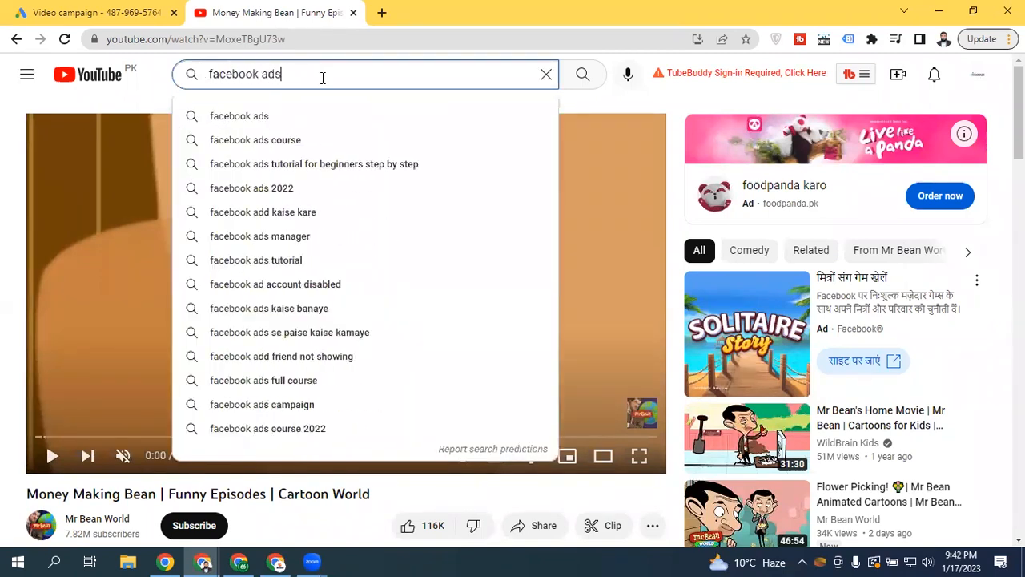
key(Return)
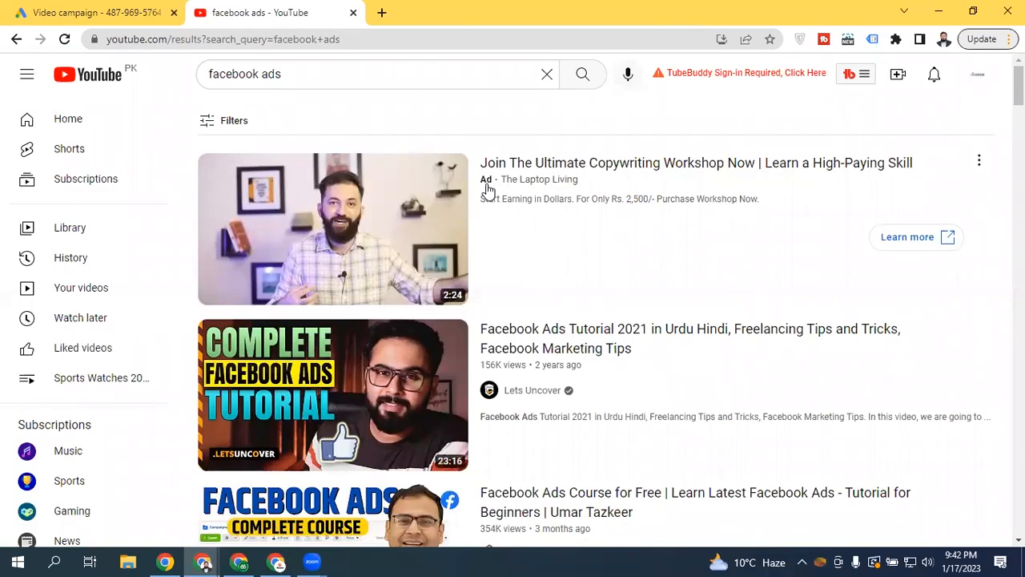
click(100, 8)
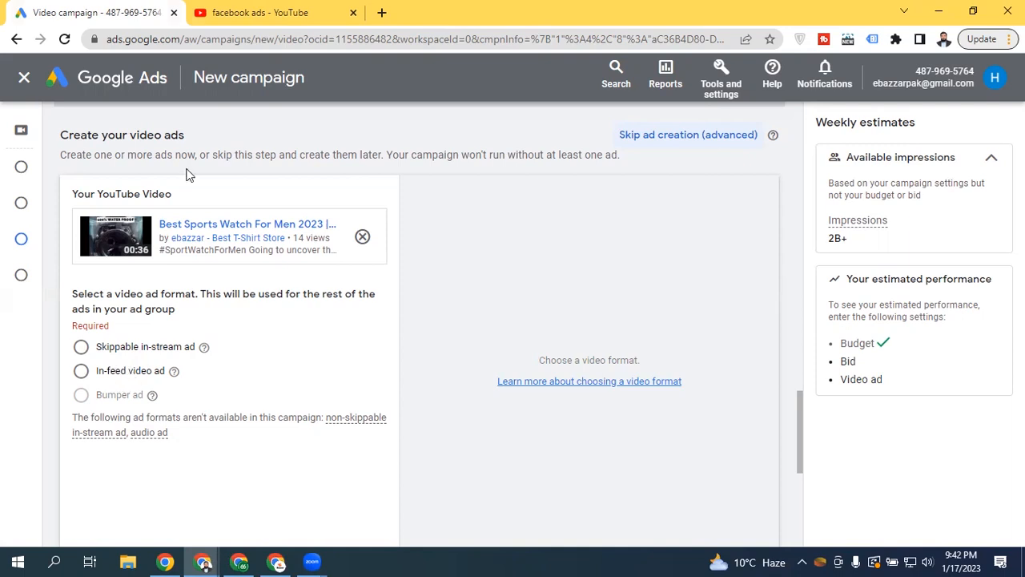
Switch to the 'facebook ads - YouTube' search results tab
click(218, 12)
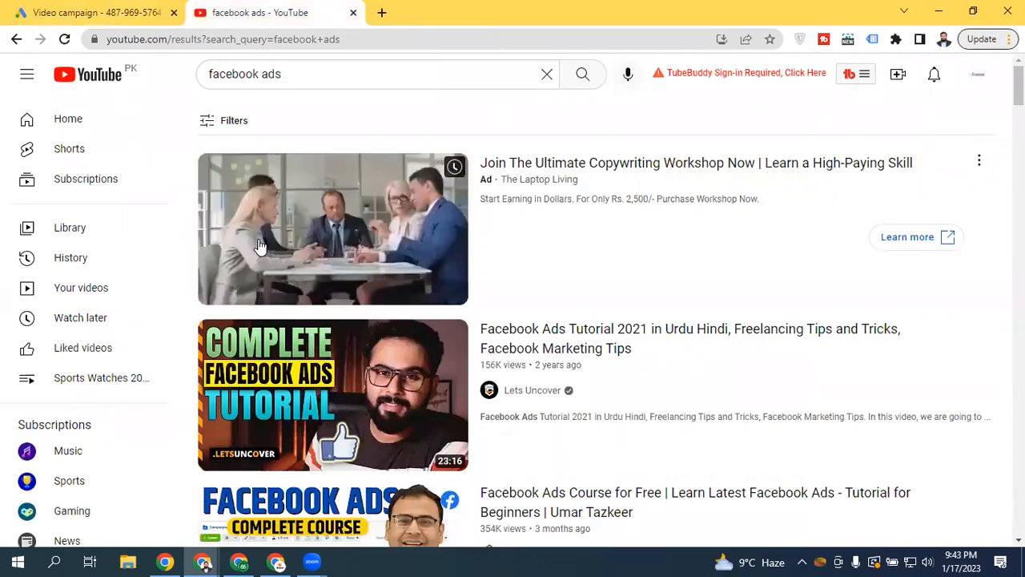
Switch back to the 'Video campaign' Google Ads browser tab
click(92, 10)
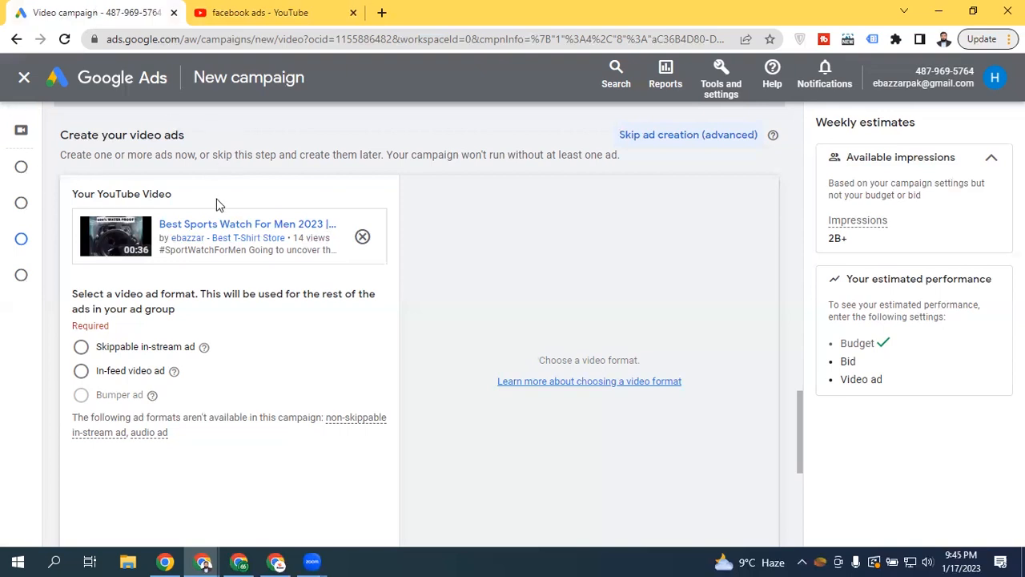
Choose In-feed video ad as the format and review its thumbnails, preview and format notes
click(113, 374)
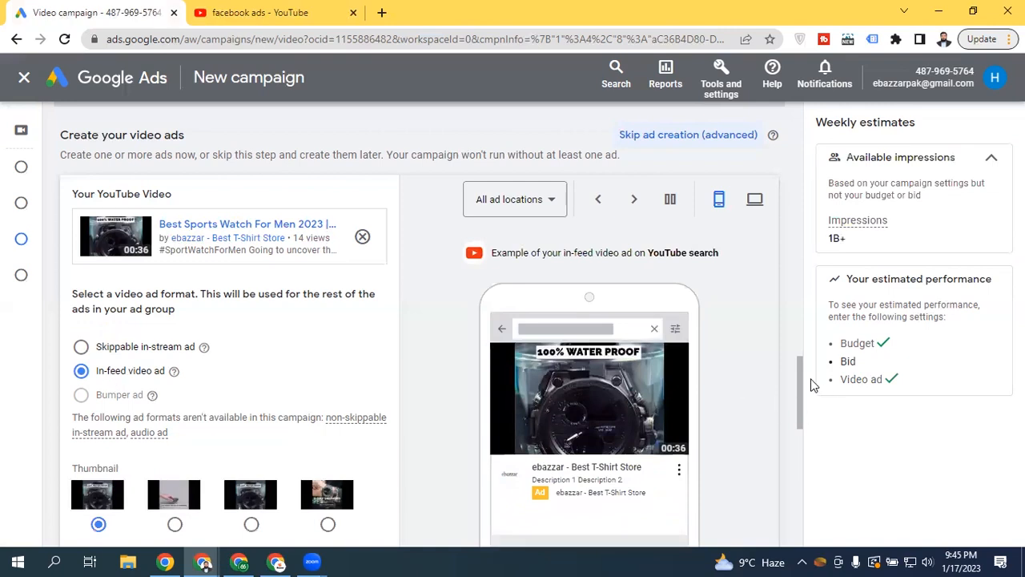
drag(798, 371, 798, 392)
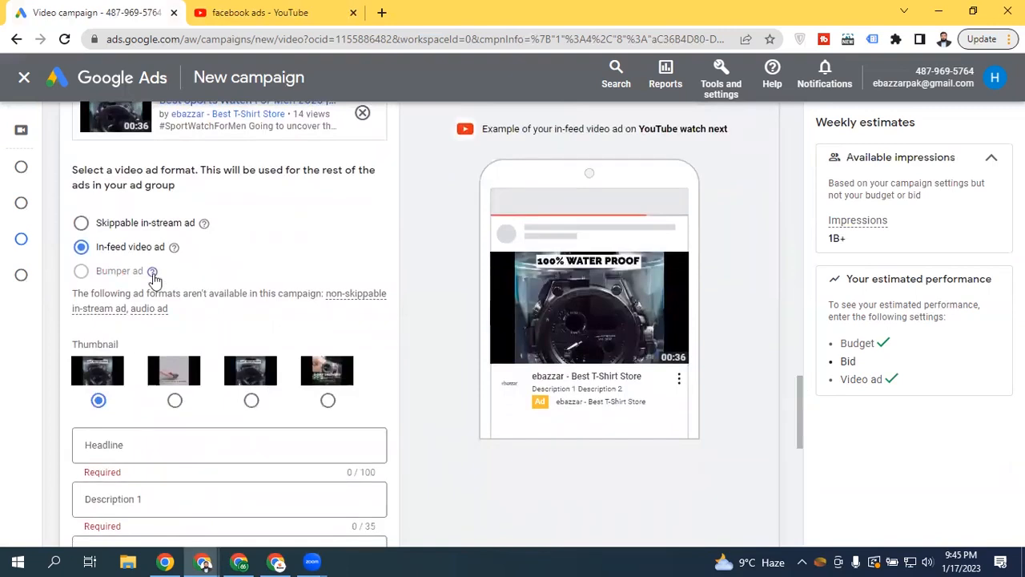
mouse_move(154, 277)
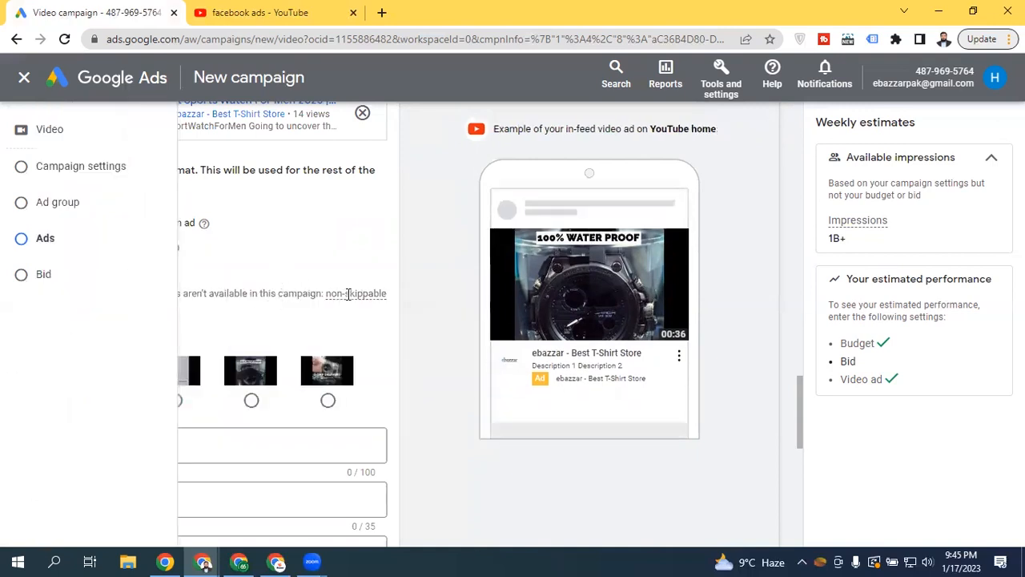
mouse_move(353, 294)
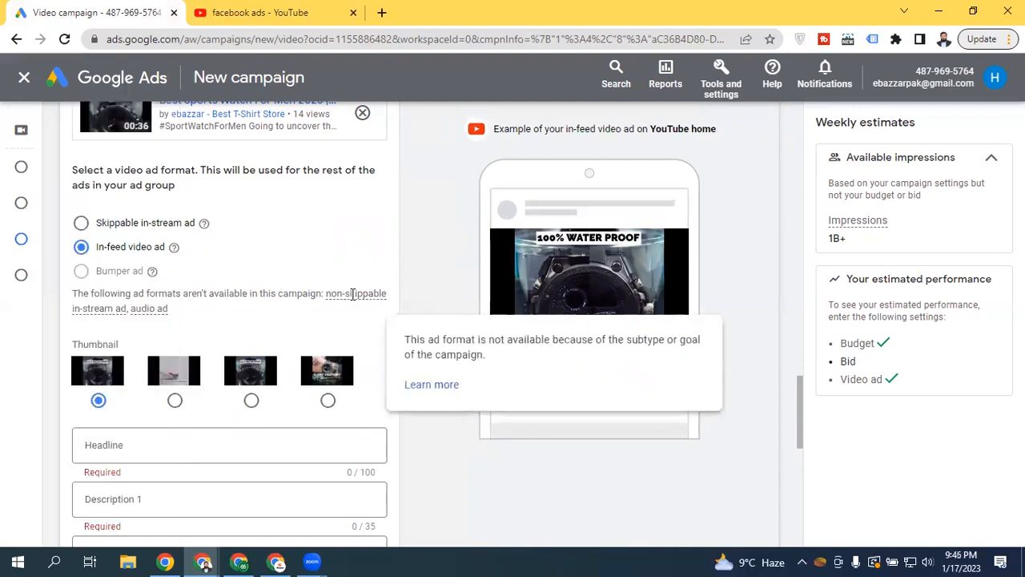
mouse_move(95, 309)
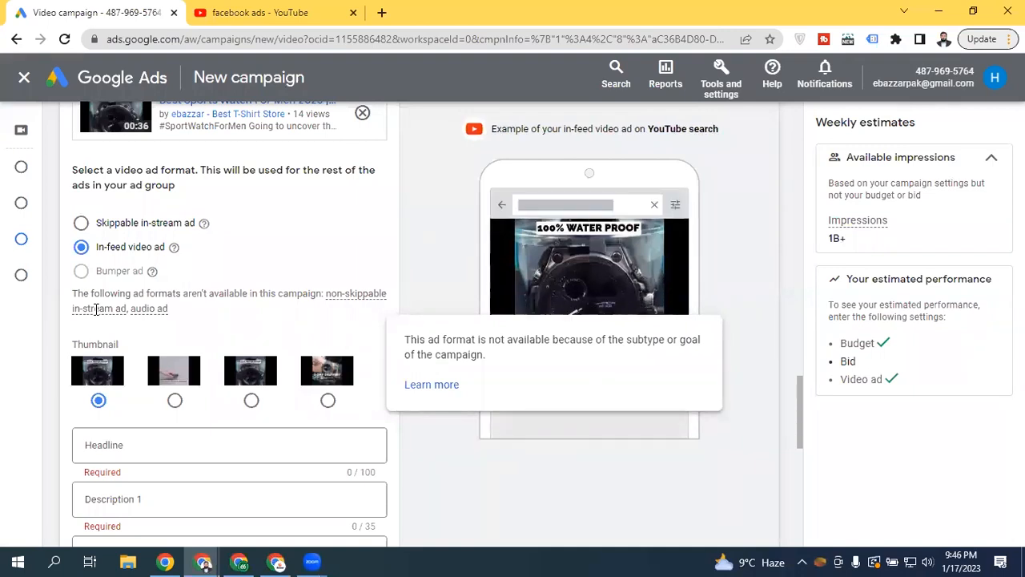
mouse_move(159, 314)
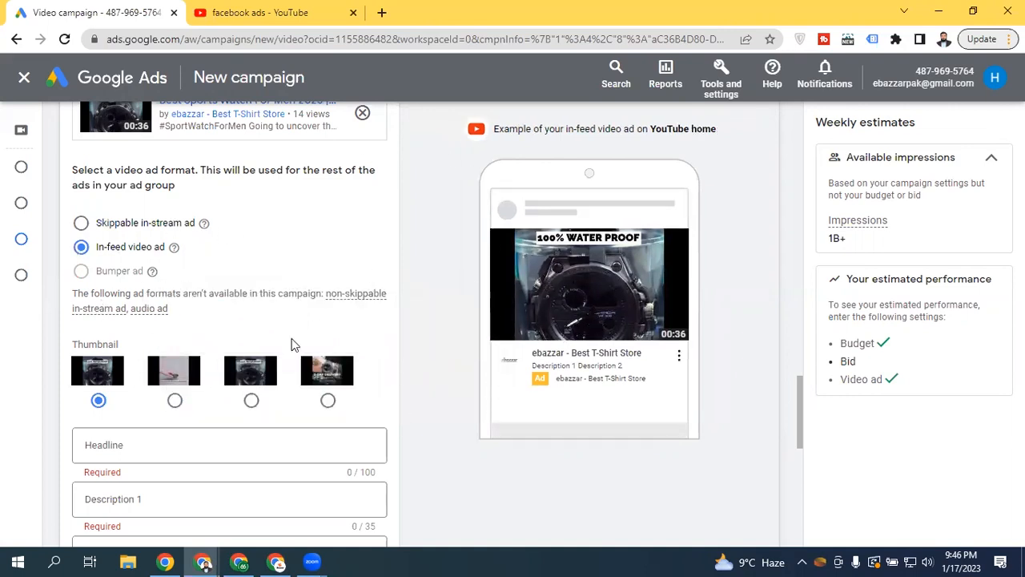
drag(798, 400, 444, 366)
click(784, 430)
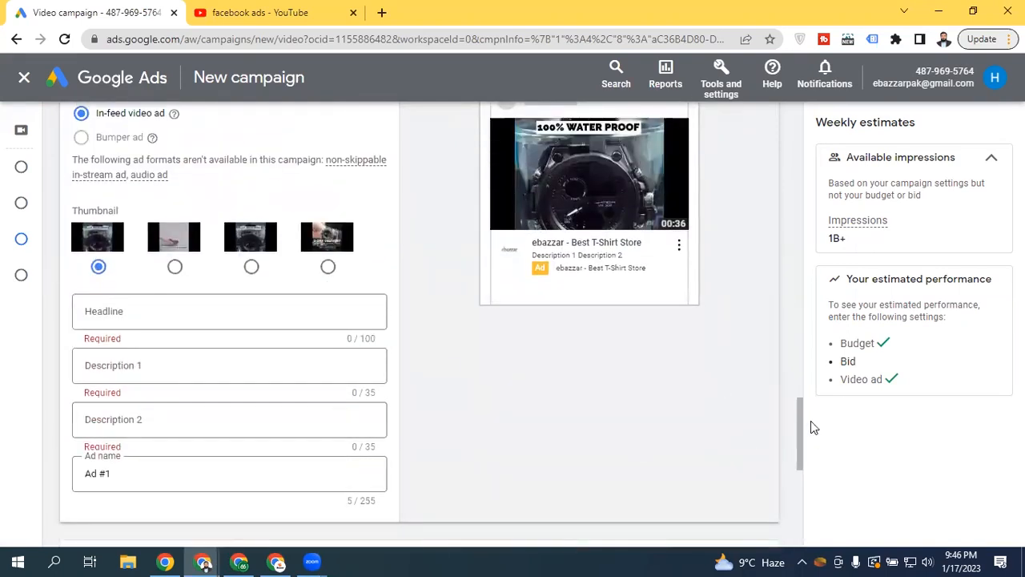
drag(798, 421, 798, 393)
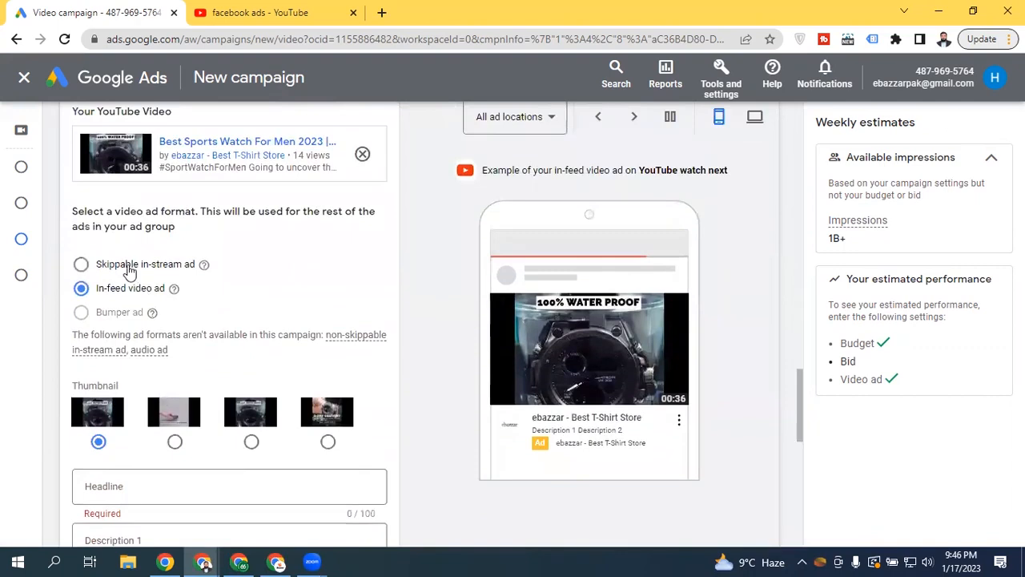
Switch the format to Skippable in-stream ad and scroll down to the URL fields
click(129, 265)
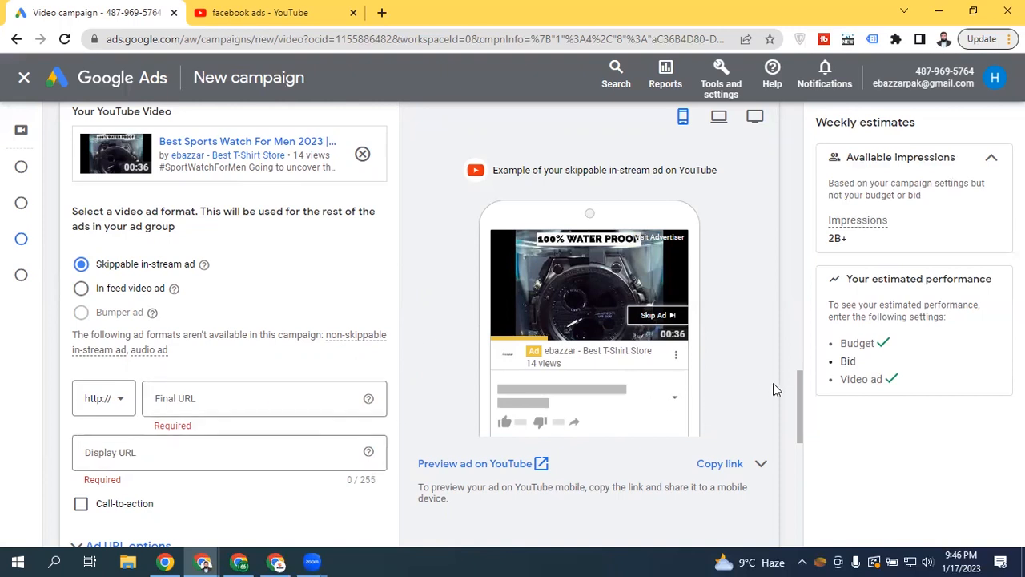
drag(799, 382, 791, 416)
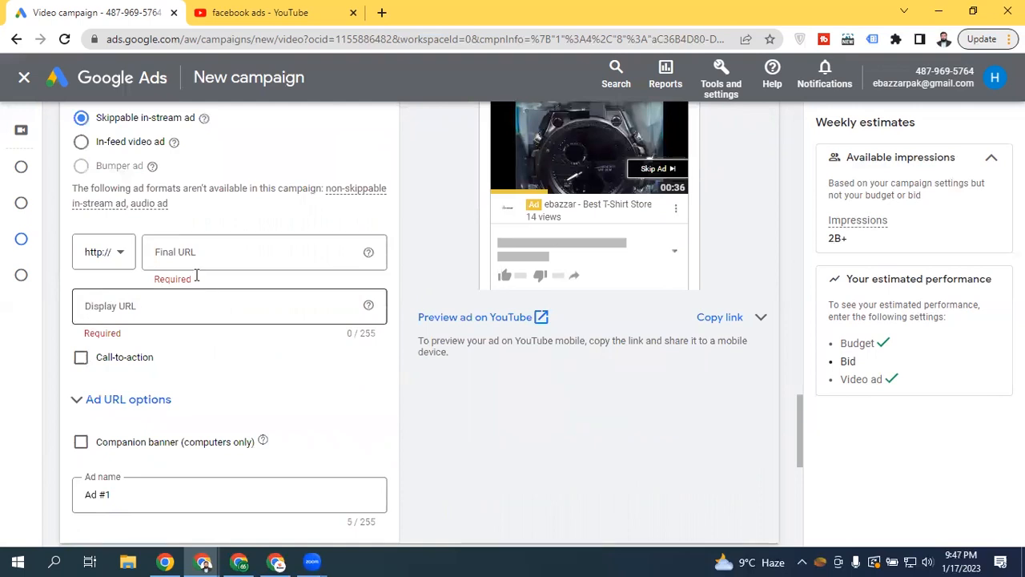
click(212, 249)
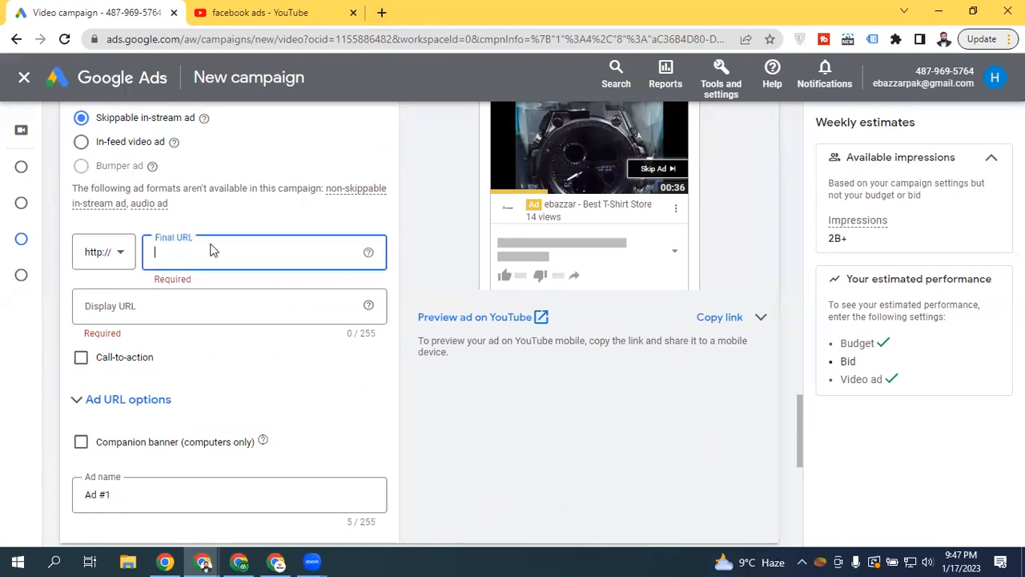
text(eba)
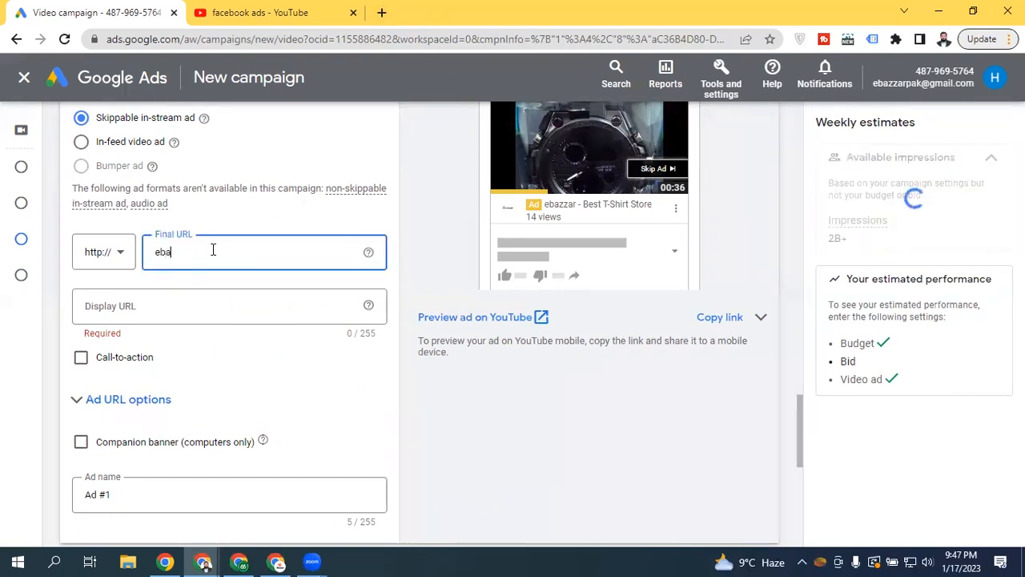
text(zzar.com)
click(101, 254)
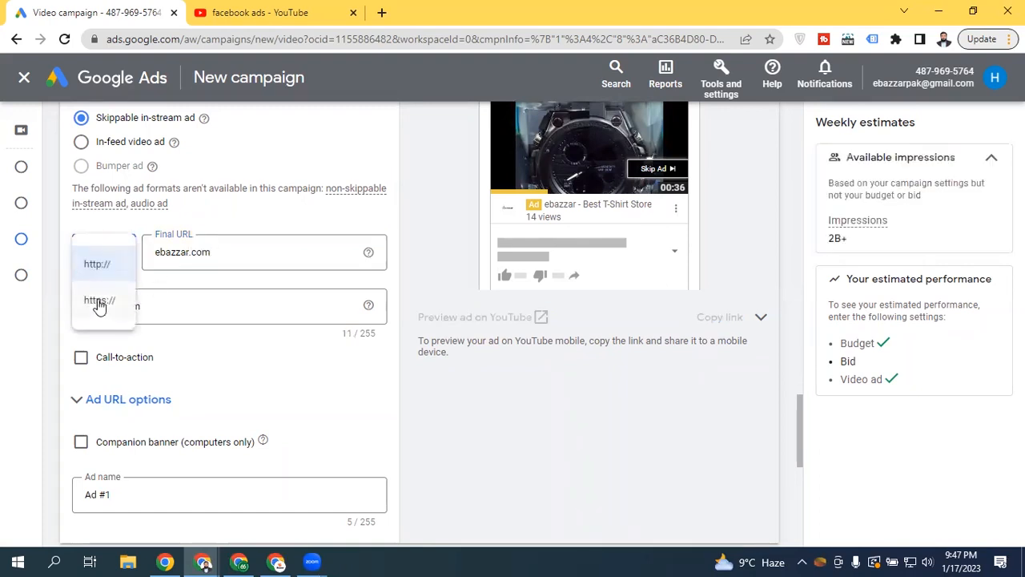
click(99, 299)
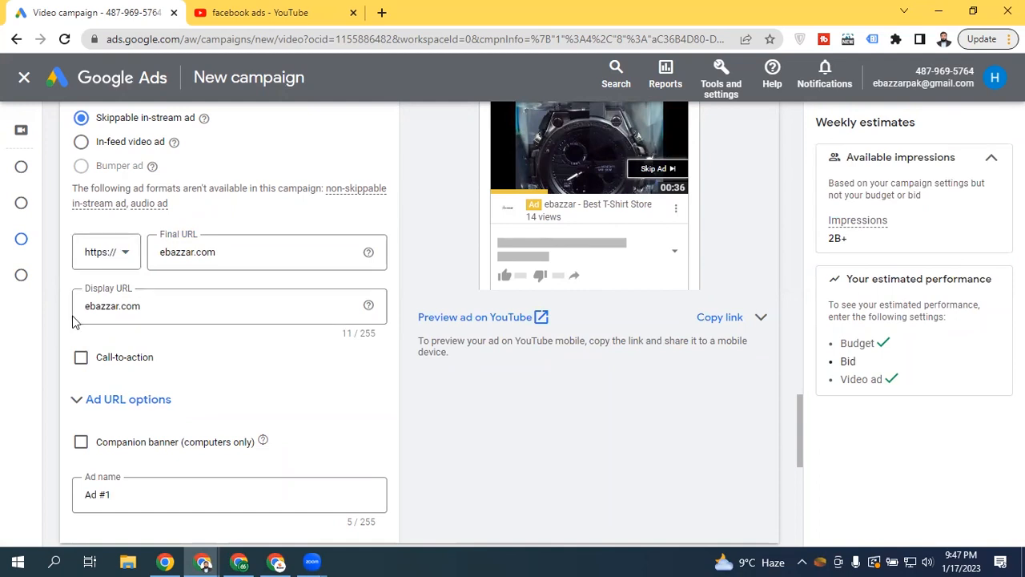
click(262, 251)
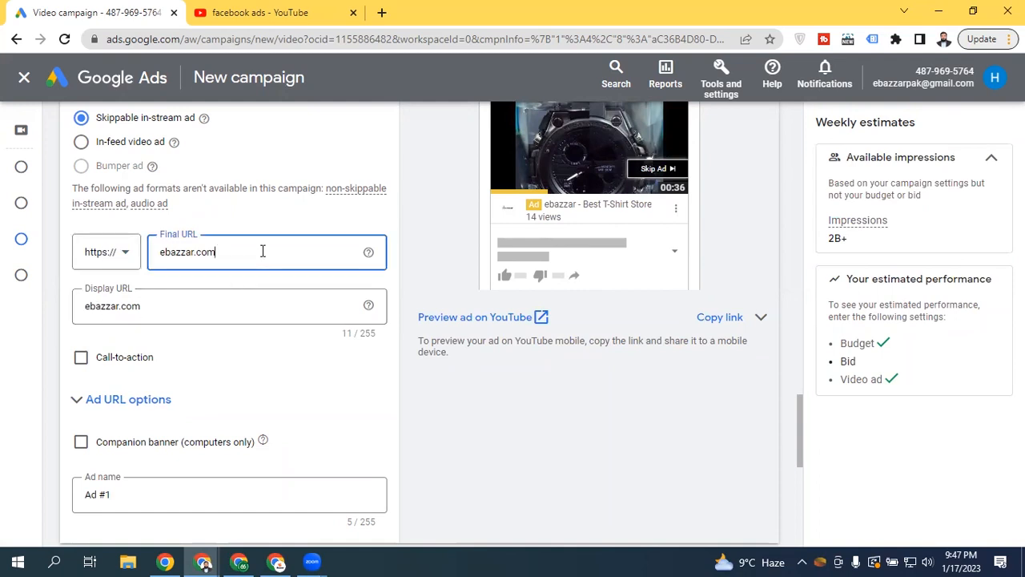
text(/)
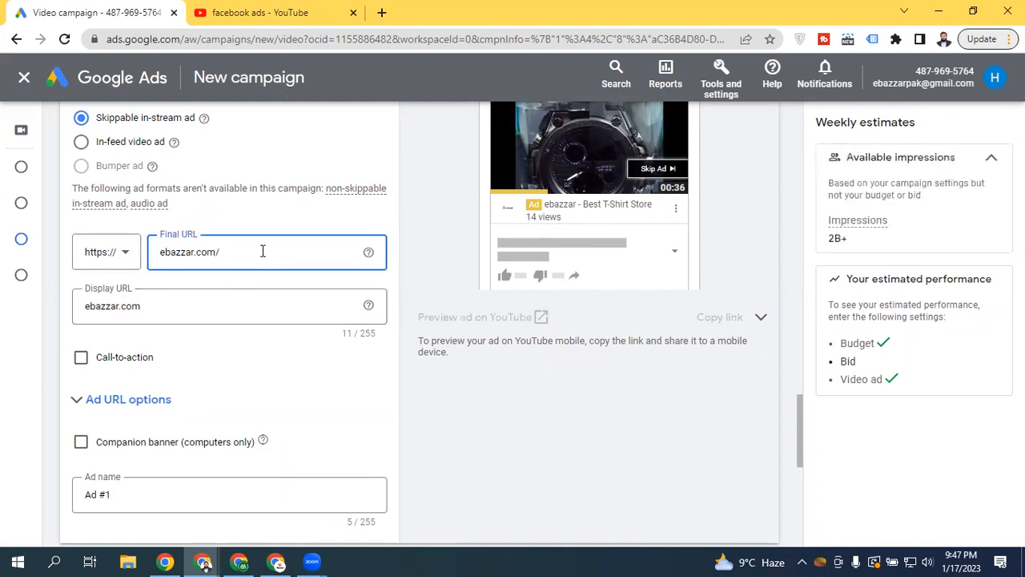
text(products)
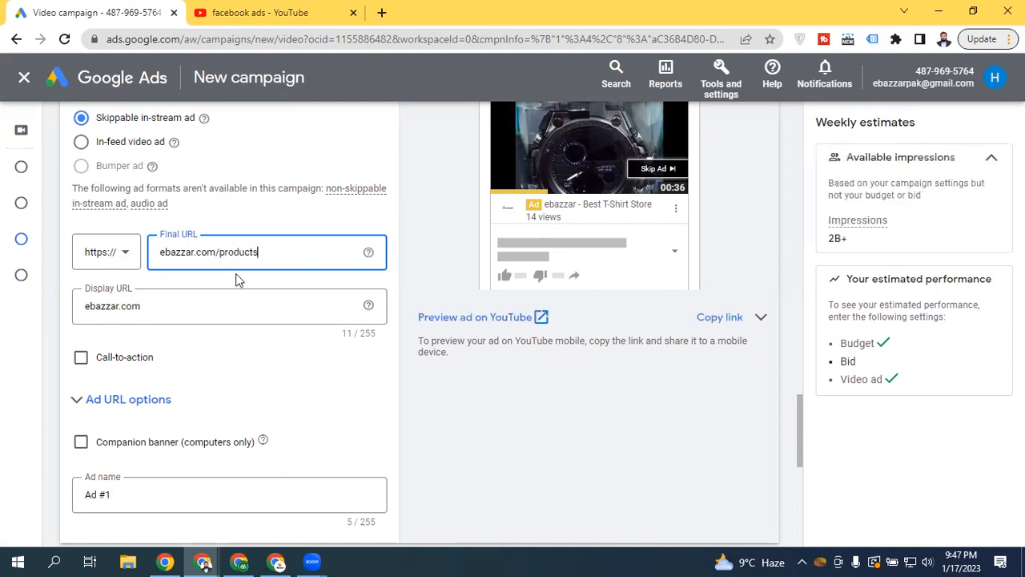
click(183, 308)
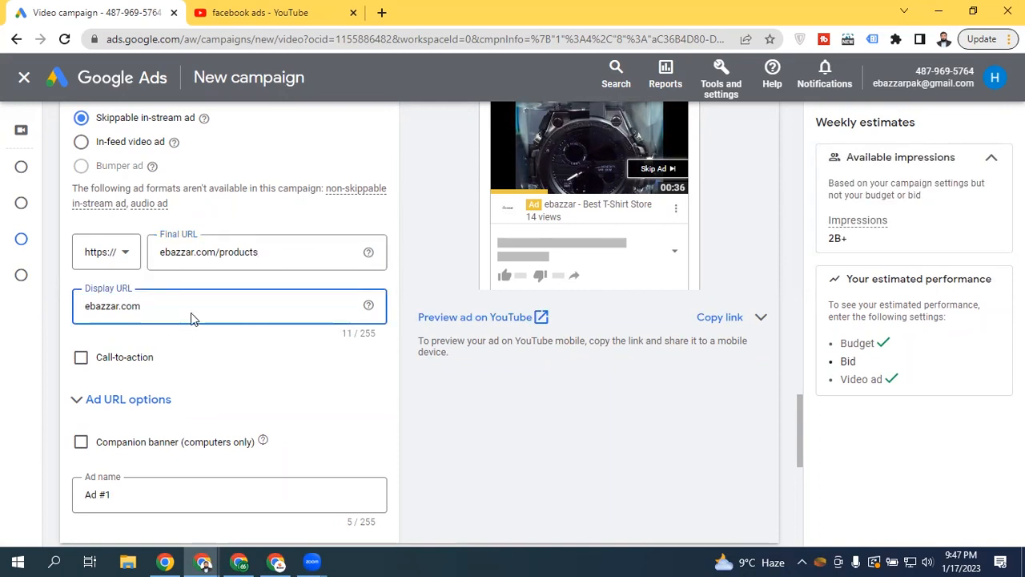
Enable the call-to-action and pick Shop now from its suggestions
click(81, 358)
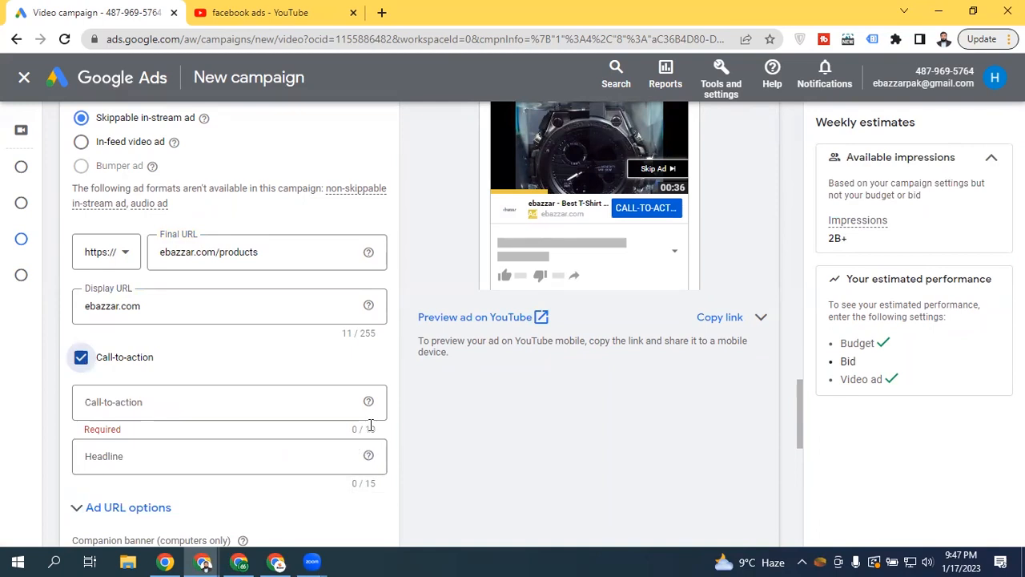
click(172, 399)
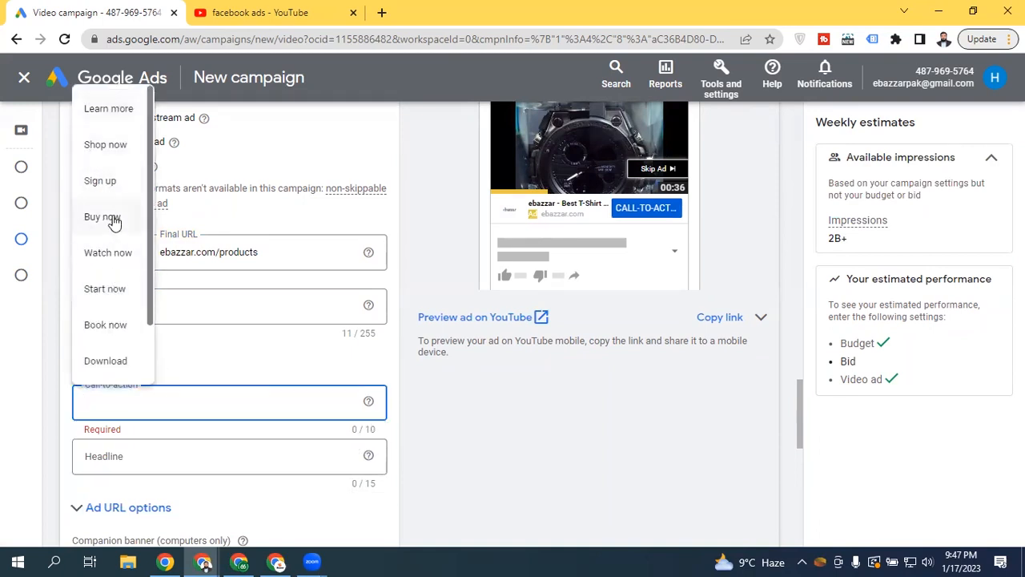
scroll(152, 287, down, 1)
scroll(147, 352, down, 1)
scroll(136, 212, up, 2)
click(116, 146)
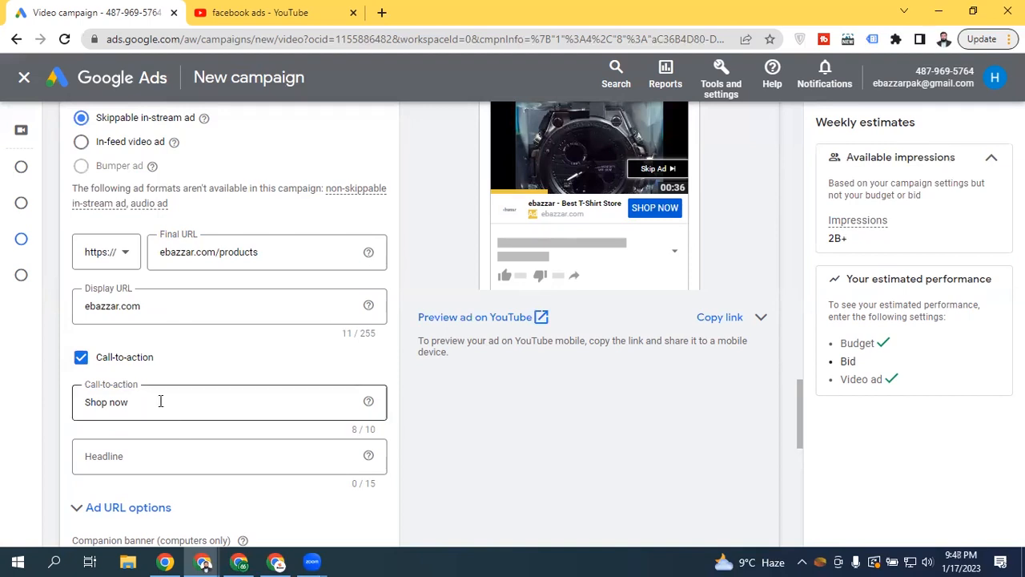
click(144, 456)
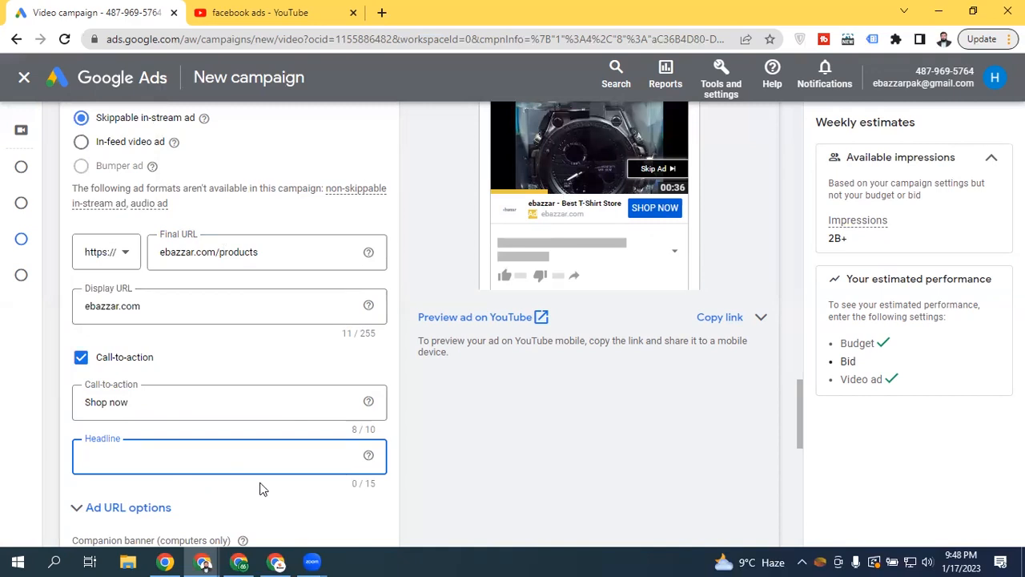
Enter 'Sport Watches' in the Headline field, fixing an initial typo
text(Best)
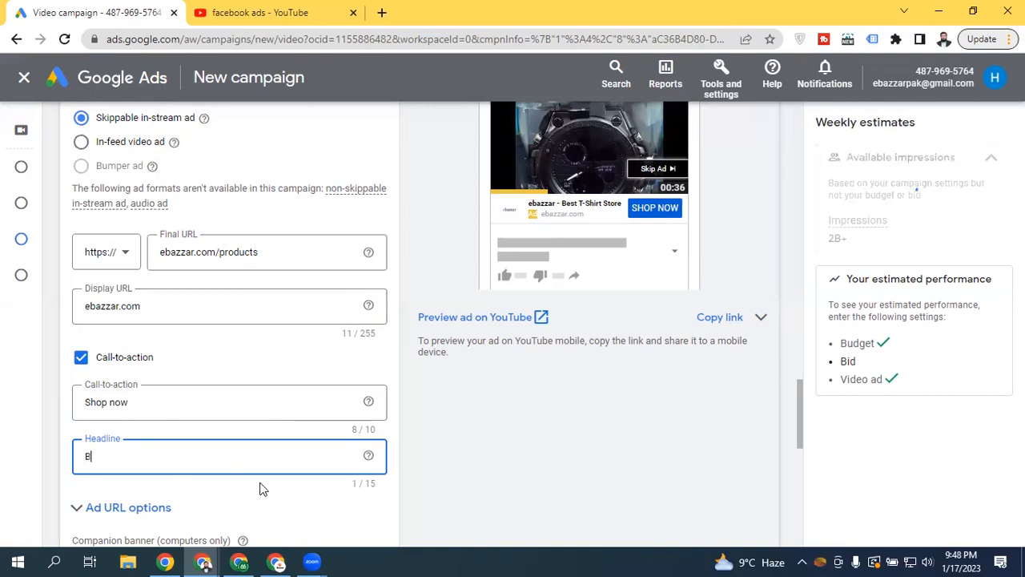
key(BackSpace)
key(BackSpace)
key(BackSpace)
key(BackSpace)
text(Sport)
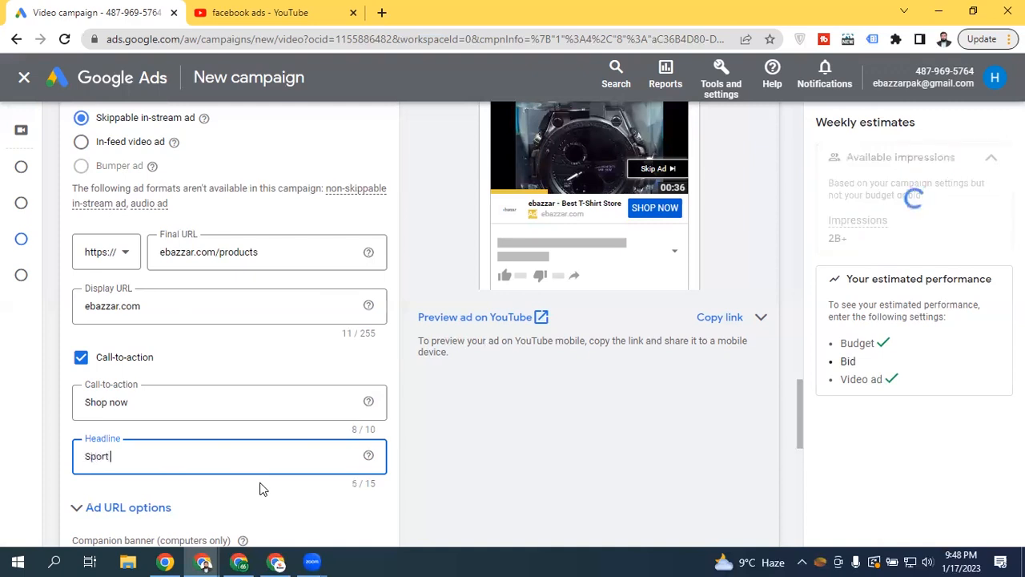
text( Watches)
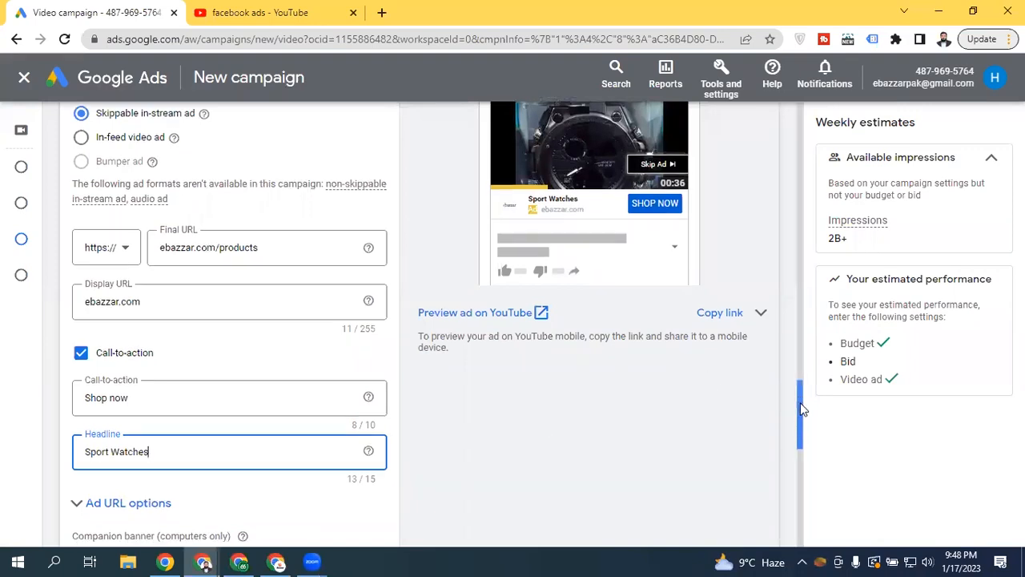
scroll(798, 400, down, 1)
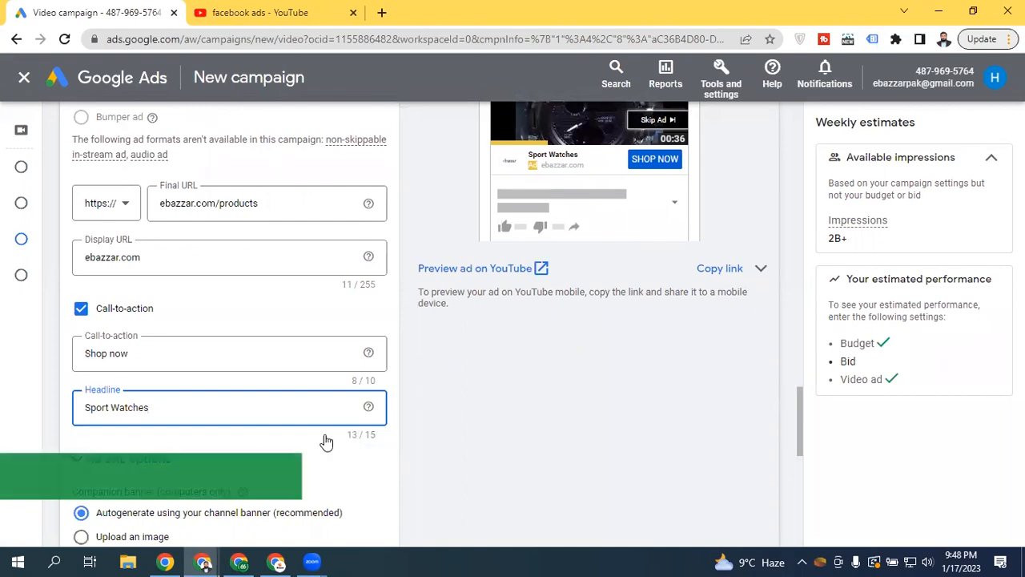
scroll(797, 419, down, 2)
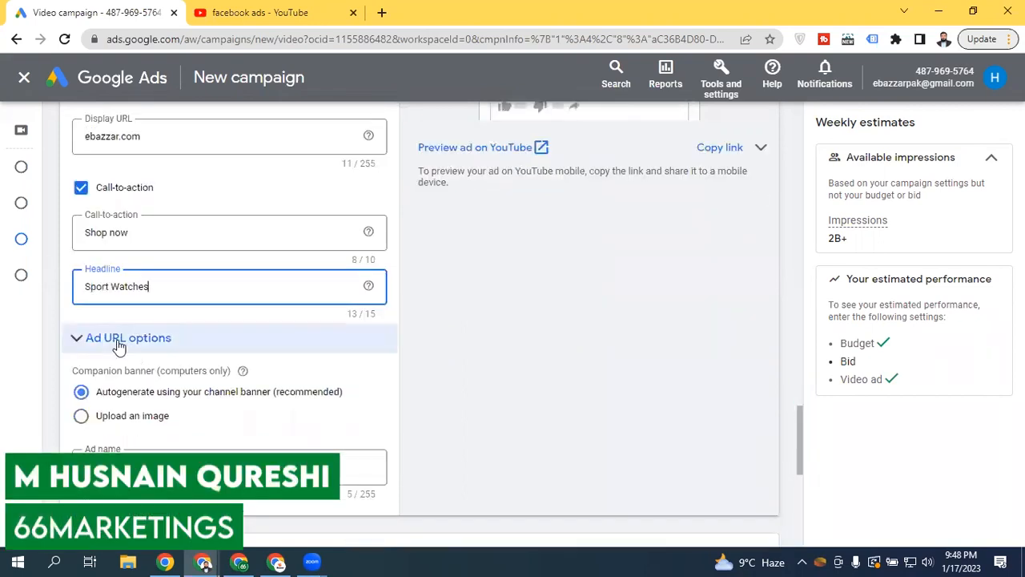
Check the Ad URL options and the companion banner's computers-only note
click(119, 346)
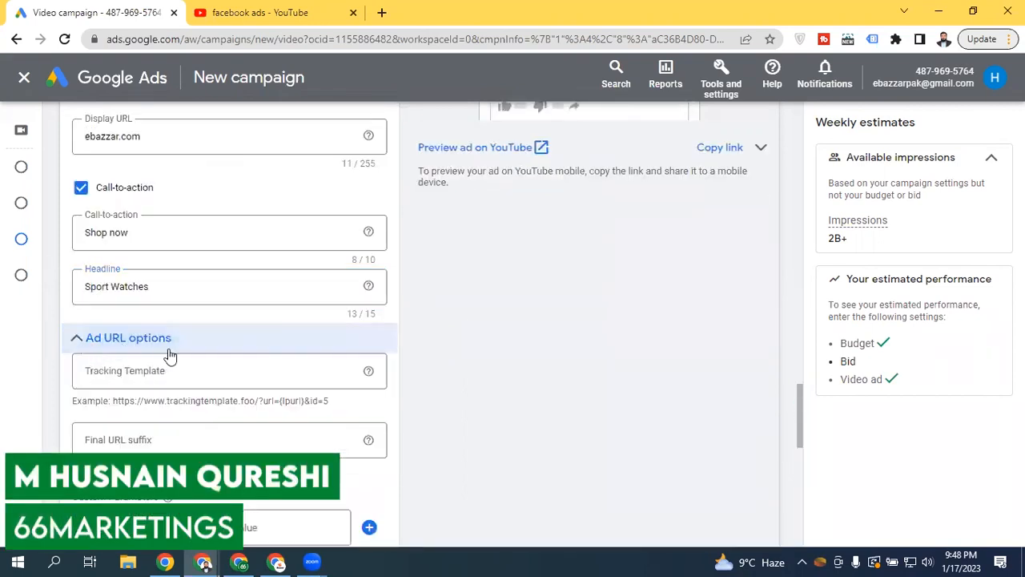
click(129, 339)
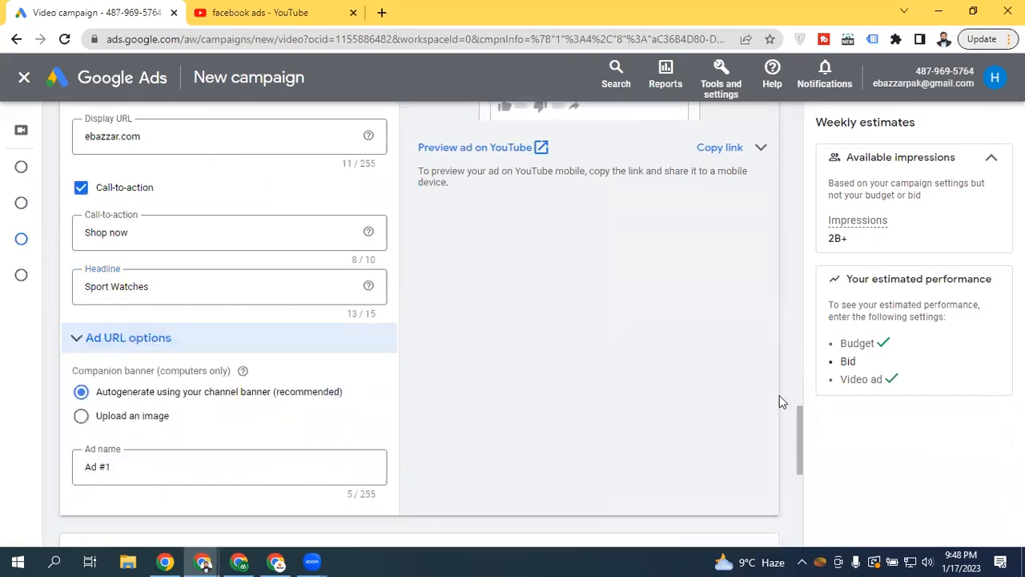
drag(800, 436, 753, 447)
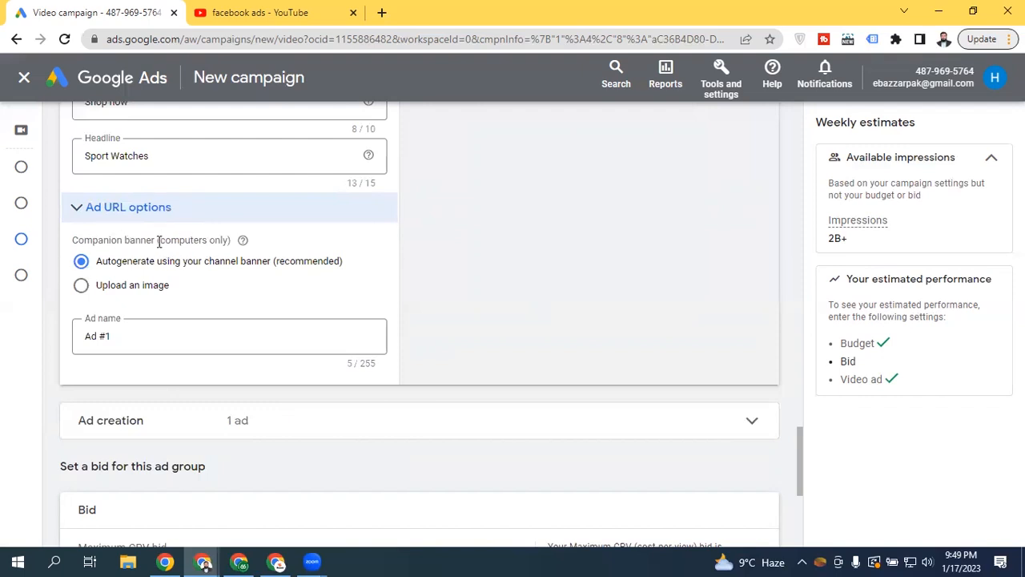
drag(158, 239, 218, 239)
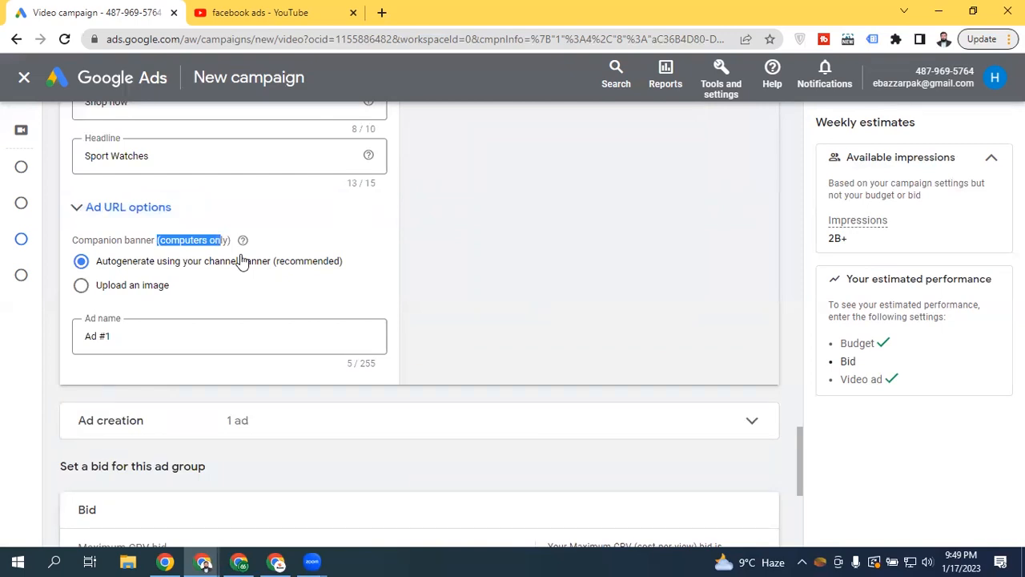
Replace the ad name Ad #1 with Best_Sport_Watch_Video
click(130, 338)
drag(113, 336, 70, 344)
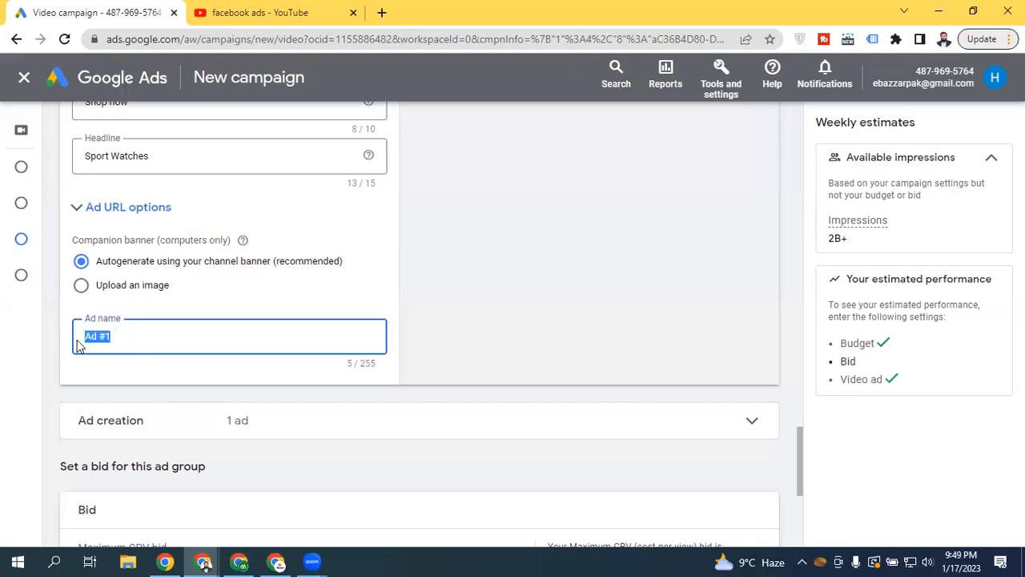
text(B)
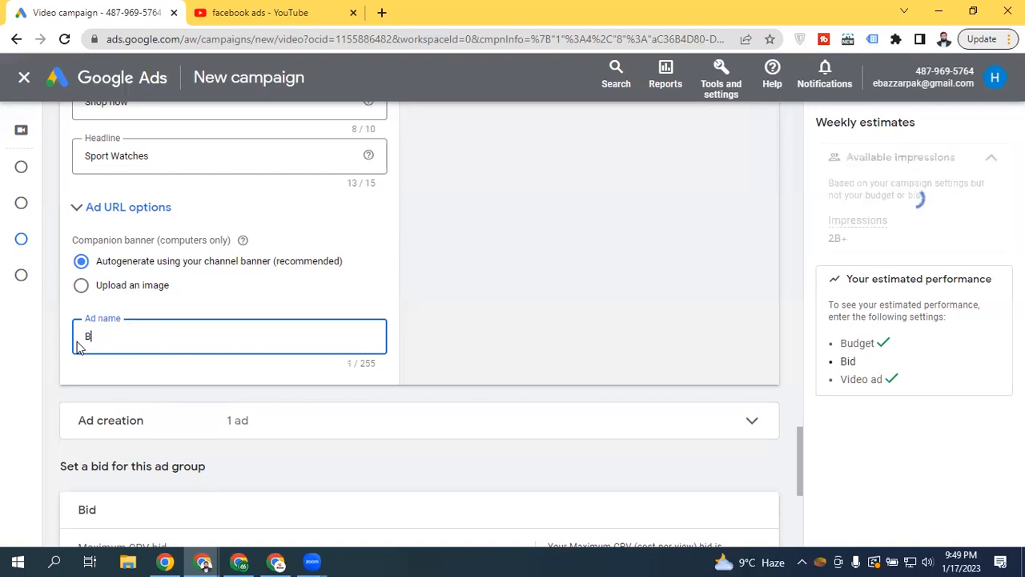
text(est SPo)
key(BackSpace)
key(BackSpace)
text(port_Wat)
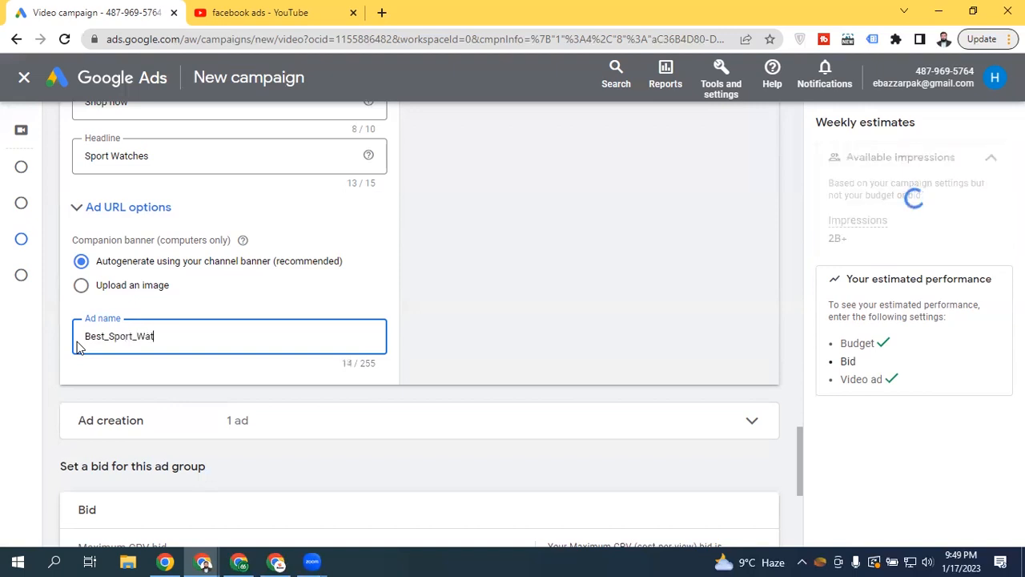
text(ch_Video)
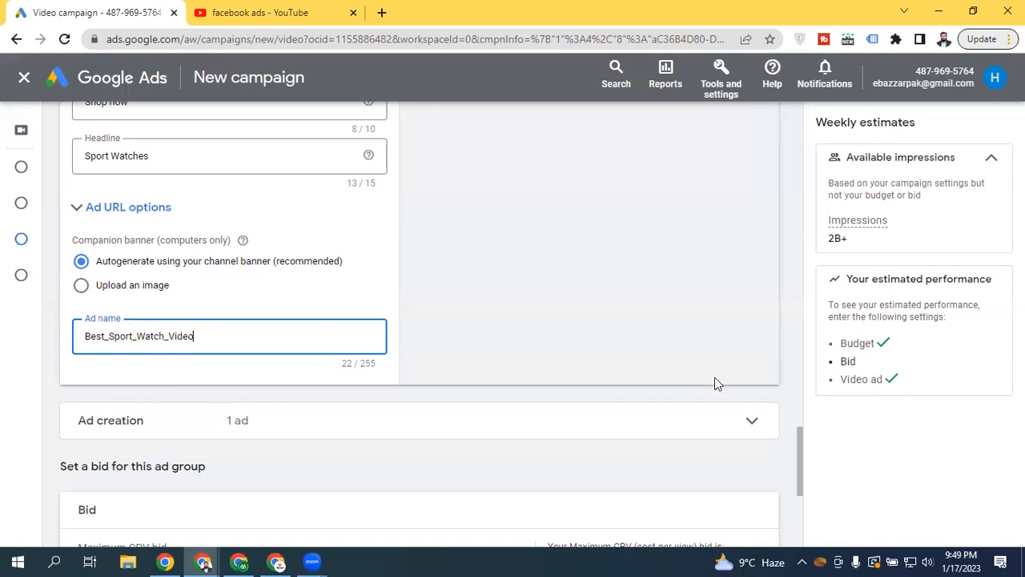
drag(797, 447, 777, 367)
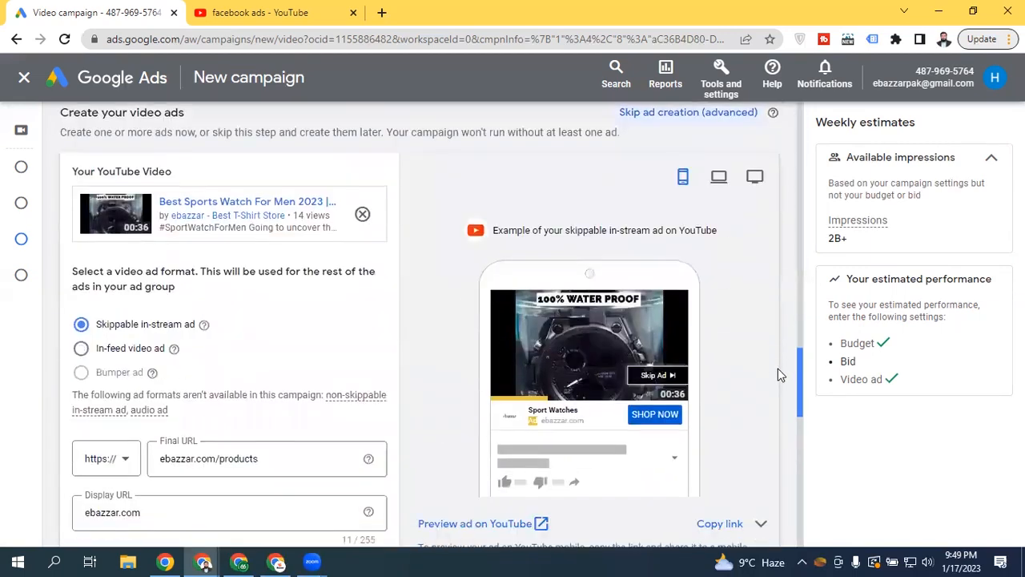
Select In-feed video ad, try the 3-DAY DELIVERY thumbnail, then return to the first
click(100, 351)
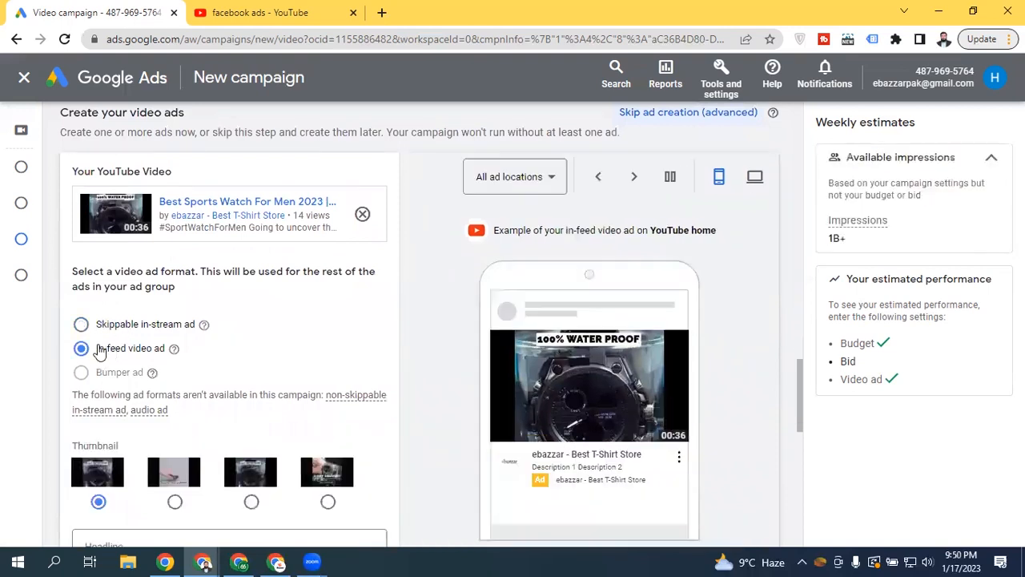
drag(796, 369, 795, 416)
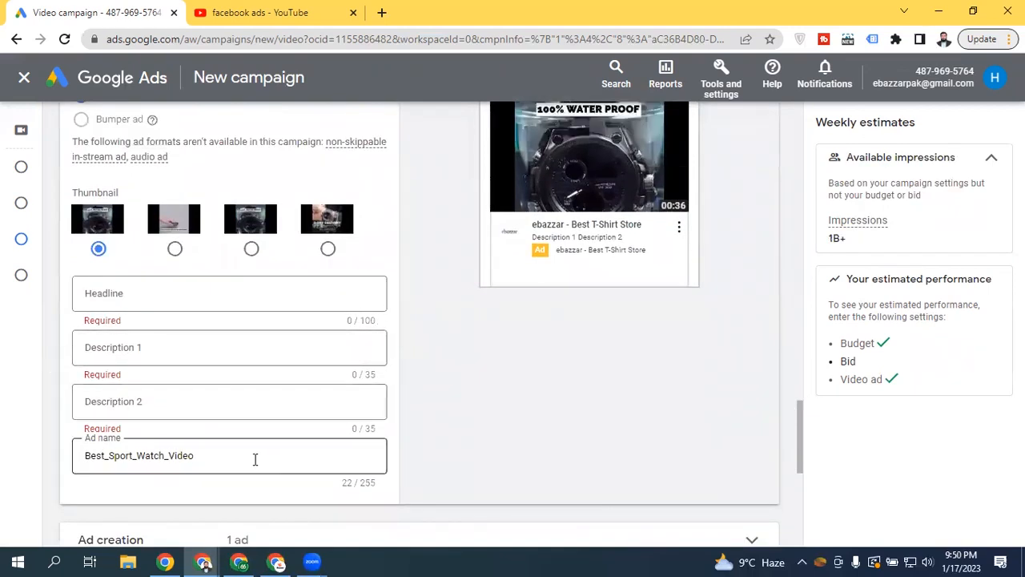
click(328, 248)
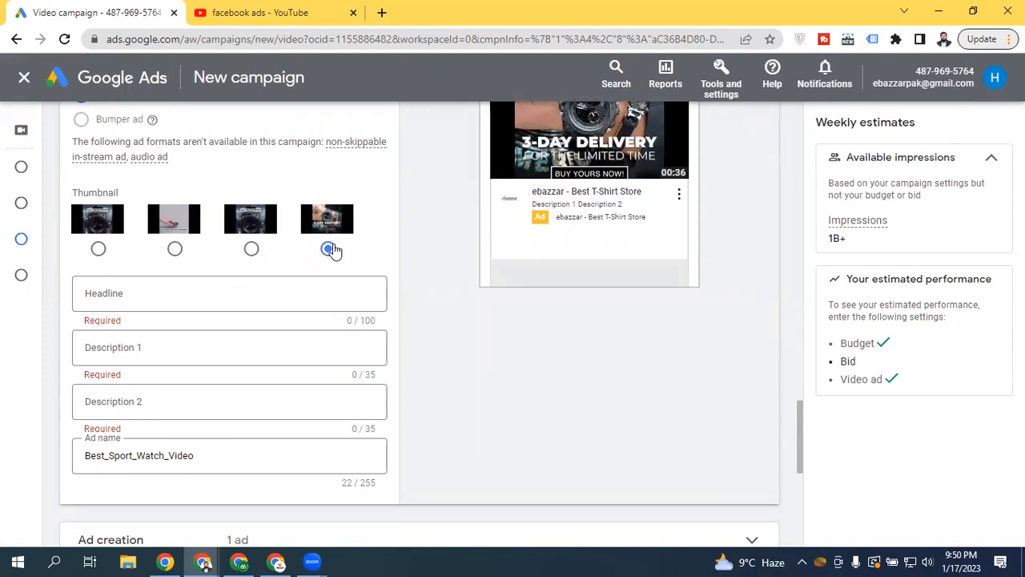
click(99, 250)
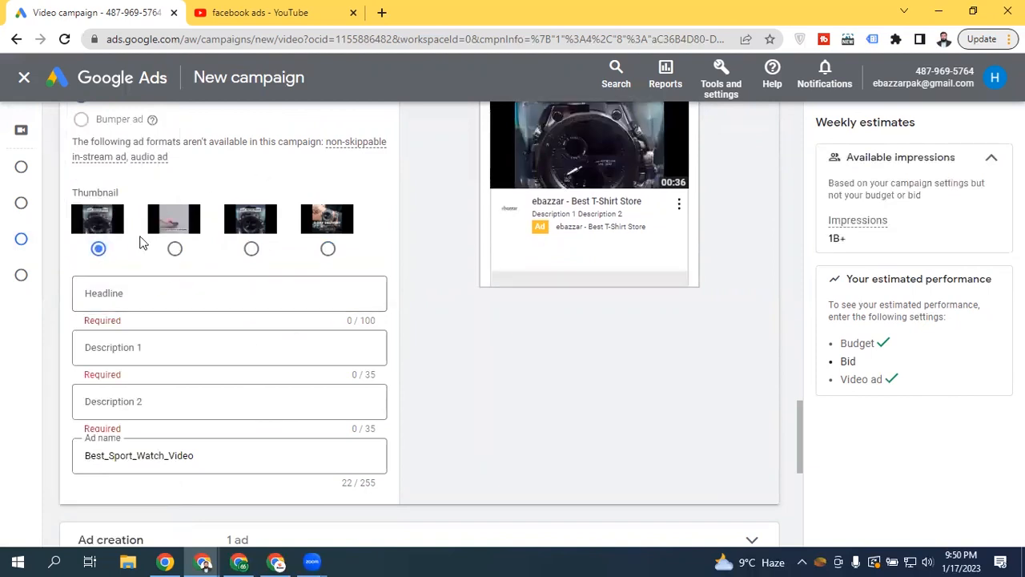
click(142, 295)
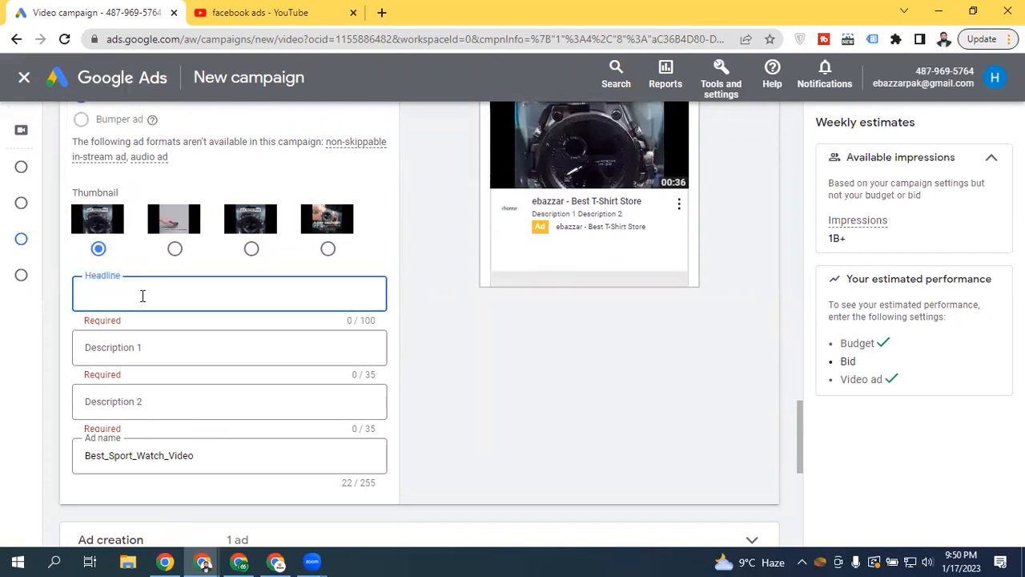
text(Best )
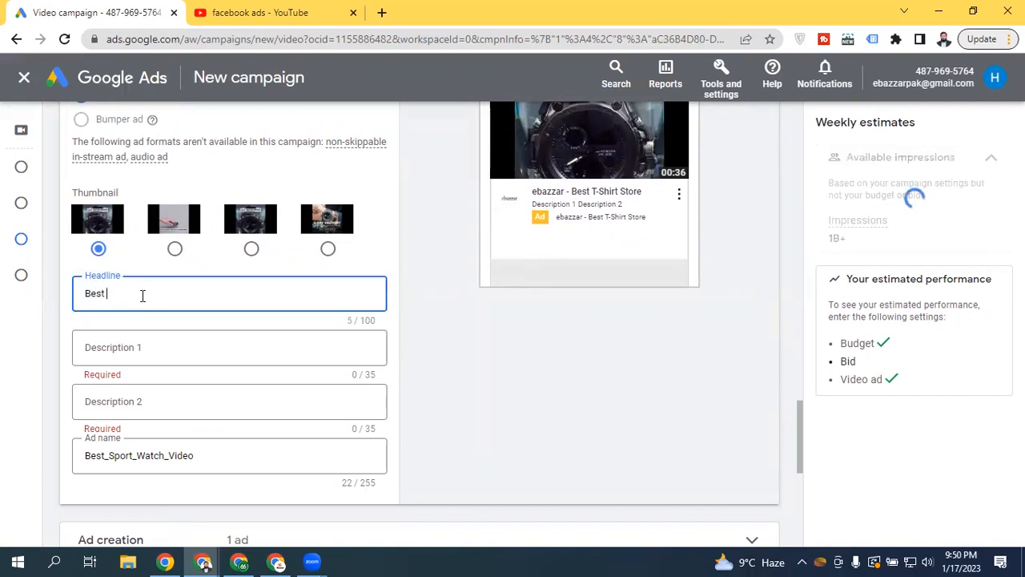
text(Sports Watch For Men 20223)
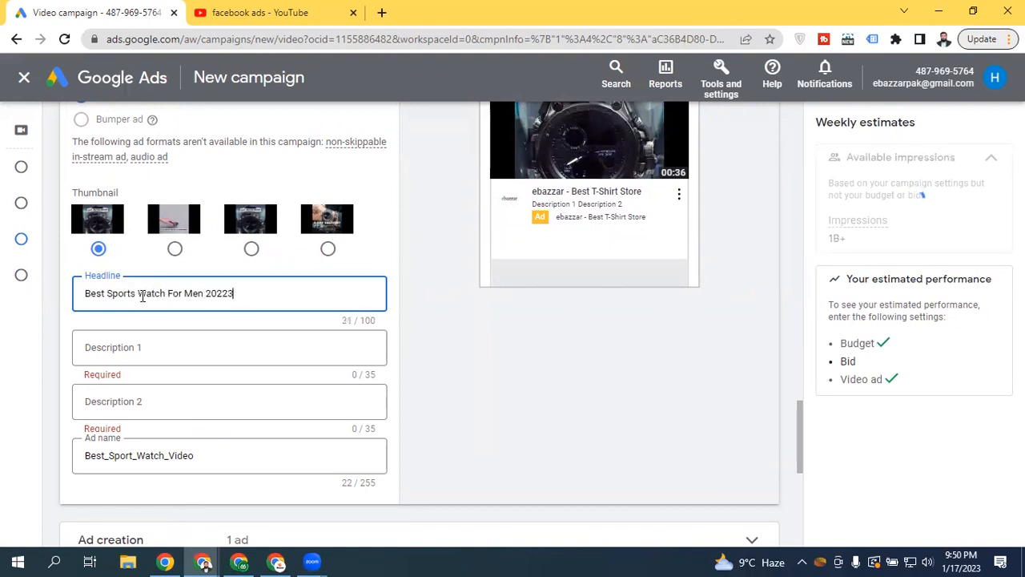
click(141, 349)
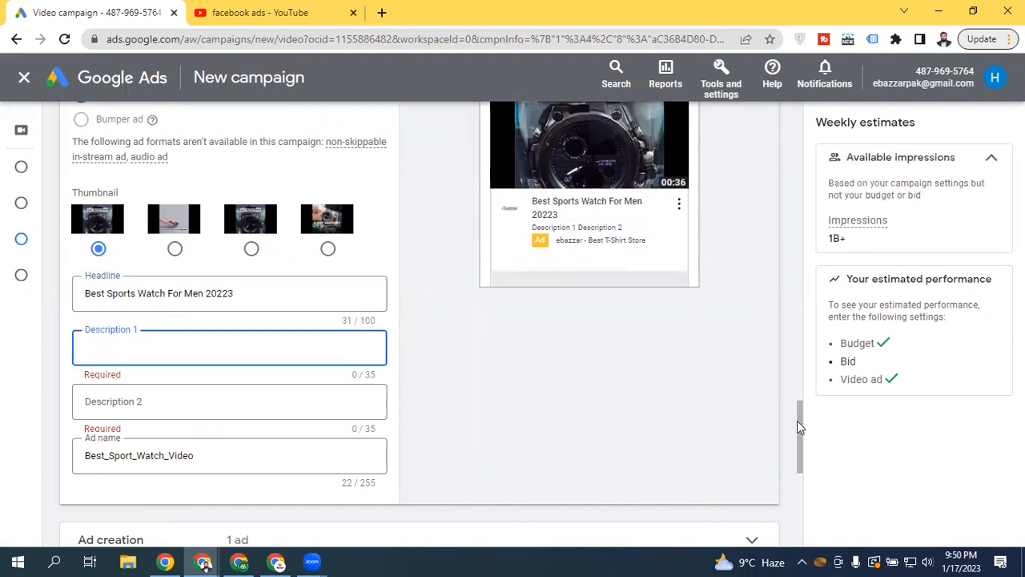
scroll(799, 412, up, 2)
scroll(793, 410, down, 2)
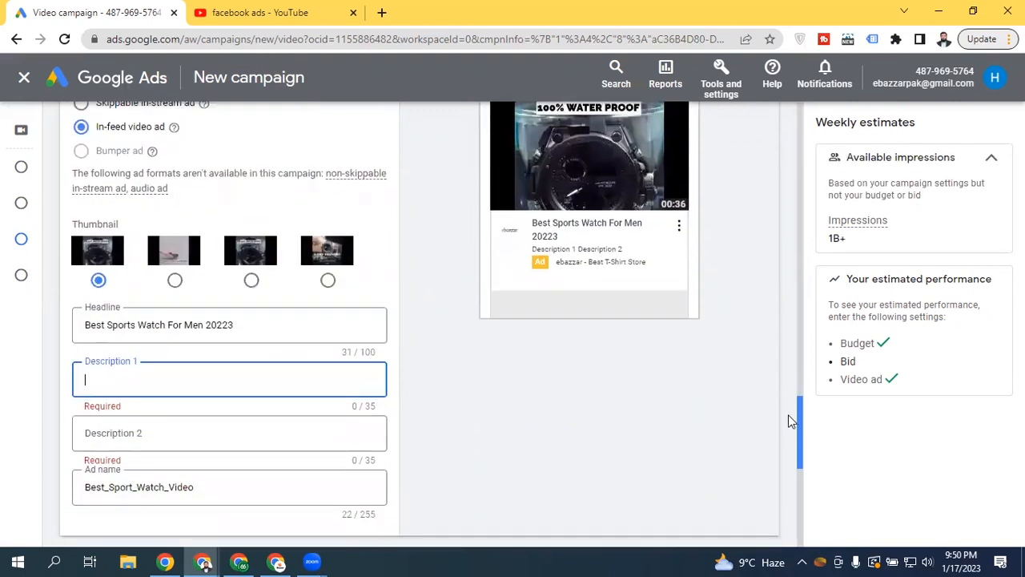
scroll(790, 355, up, 5)
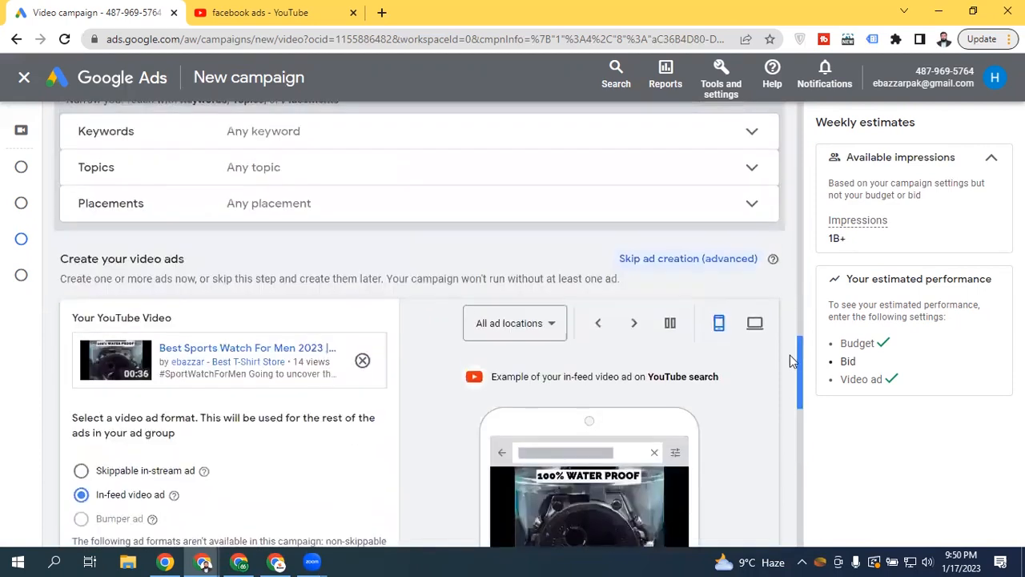
scroll(790, 355, down, 2)
click(754, 172)
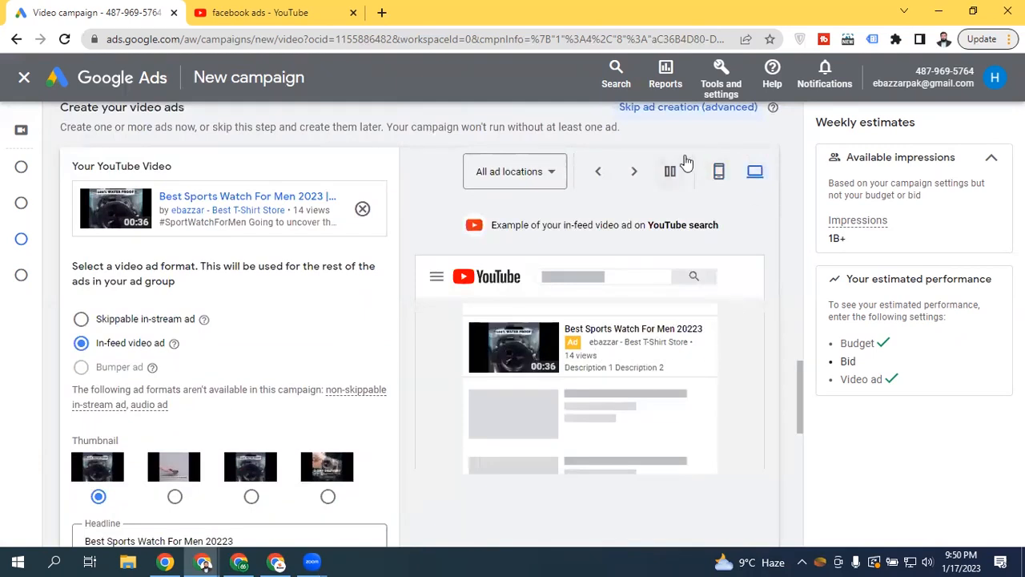
click(718, 172)
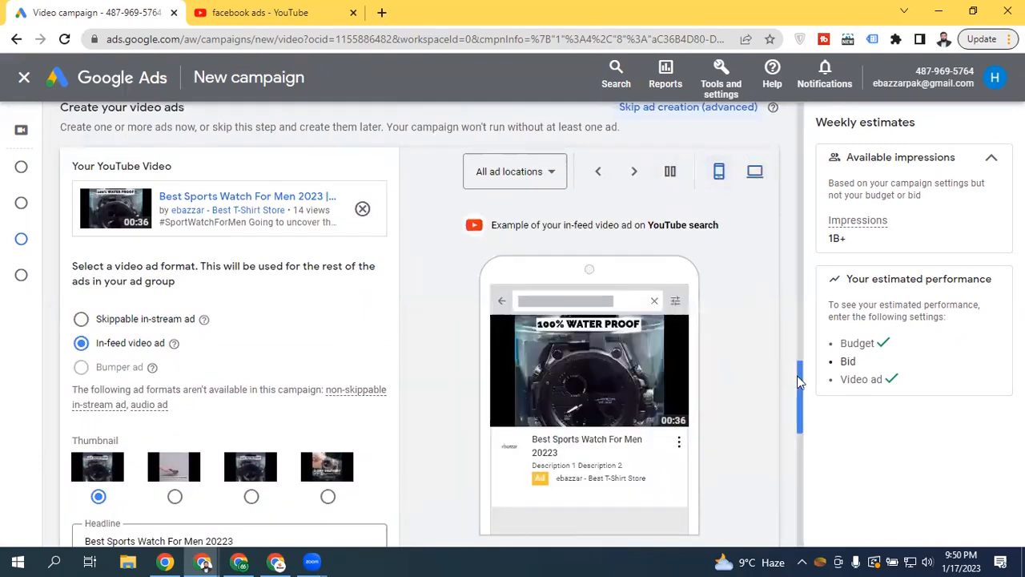
drag(796, 376, 800, 431)
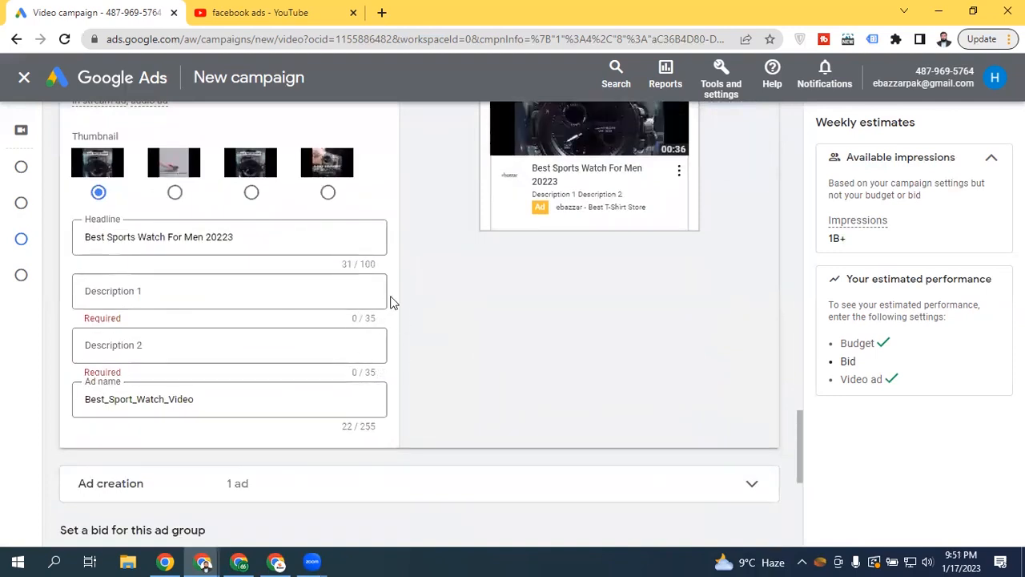
click(203, 287)
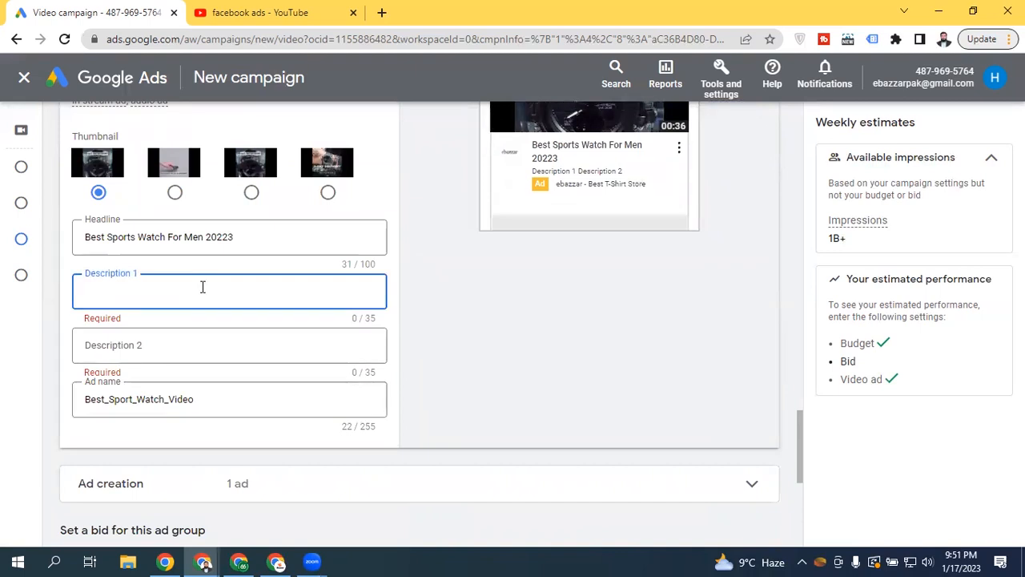
Enter 'Free Shipping Worldwide' and 'Buy Now With 50% Discount' as Descriptions 1 and 2
text(Free)
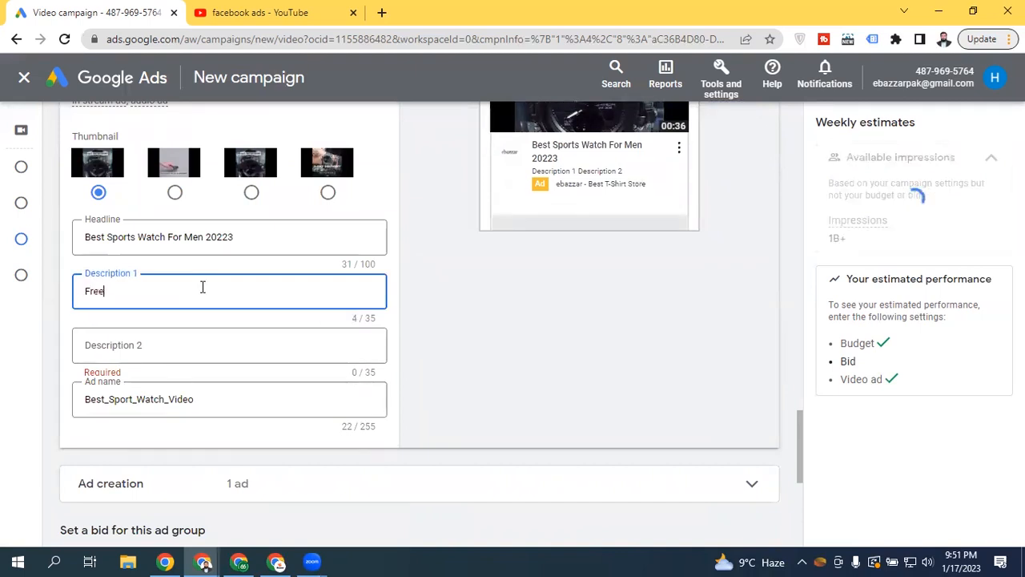
text( Shipping WOrld)
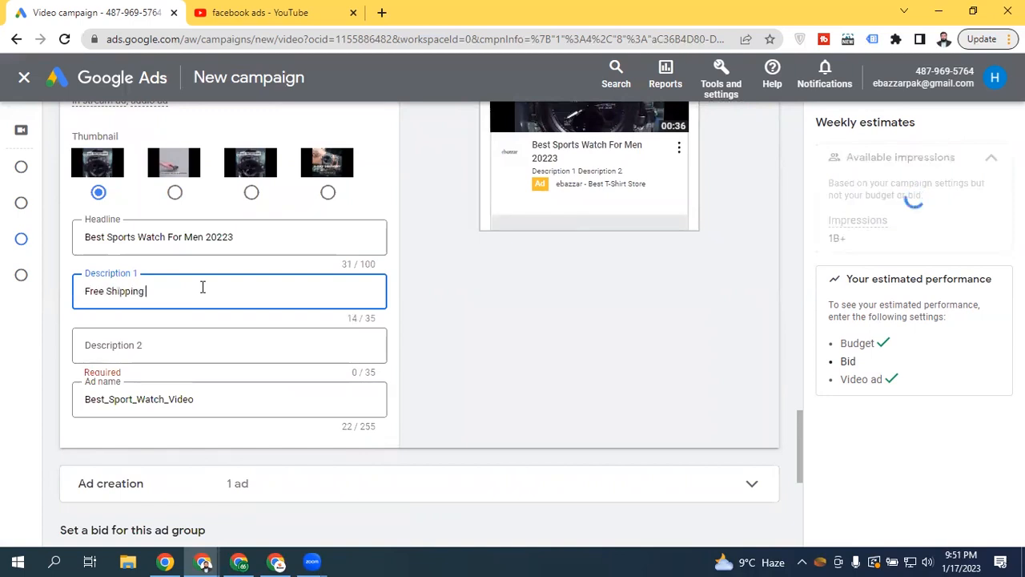
key(BackSpace)
key(BackSpace)
key(BackSpace)
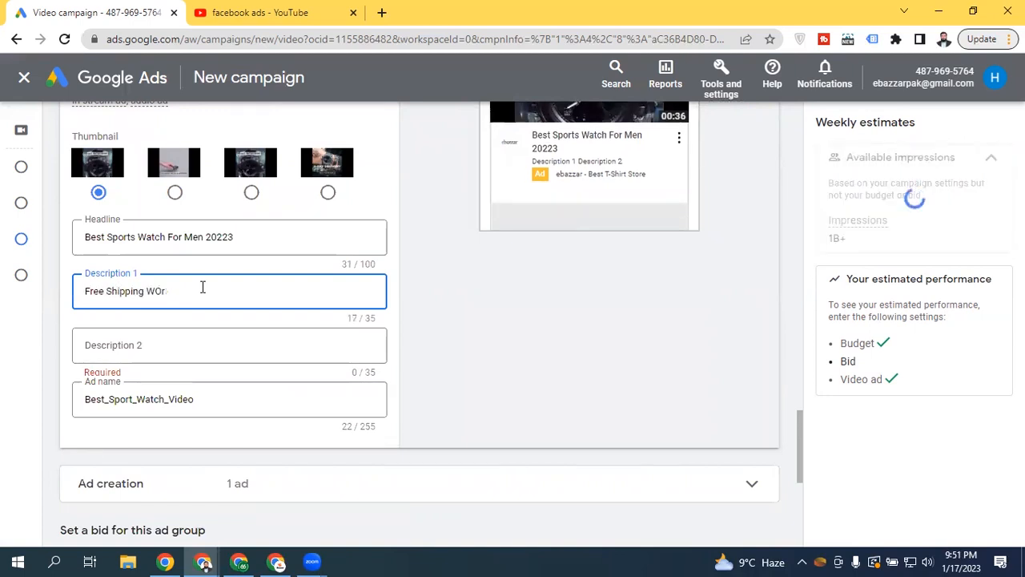
key(BackSpace)
text(orld)
key(BackSpace)
text(wide)
key(Tab)
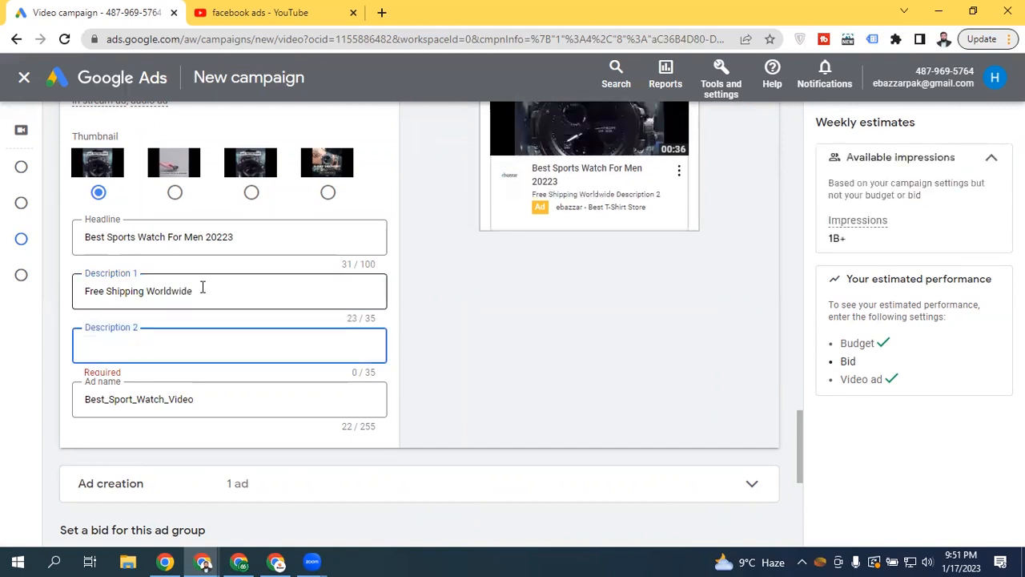
text(Buy Now With)
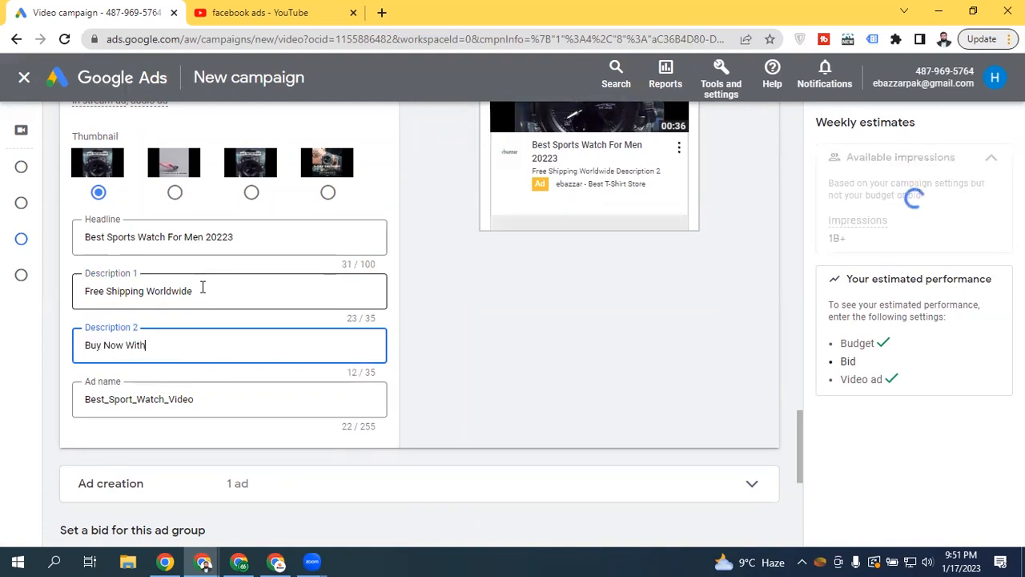
text( 50% D)
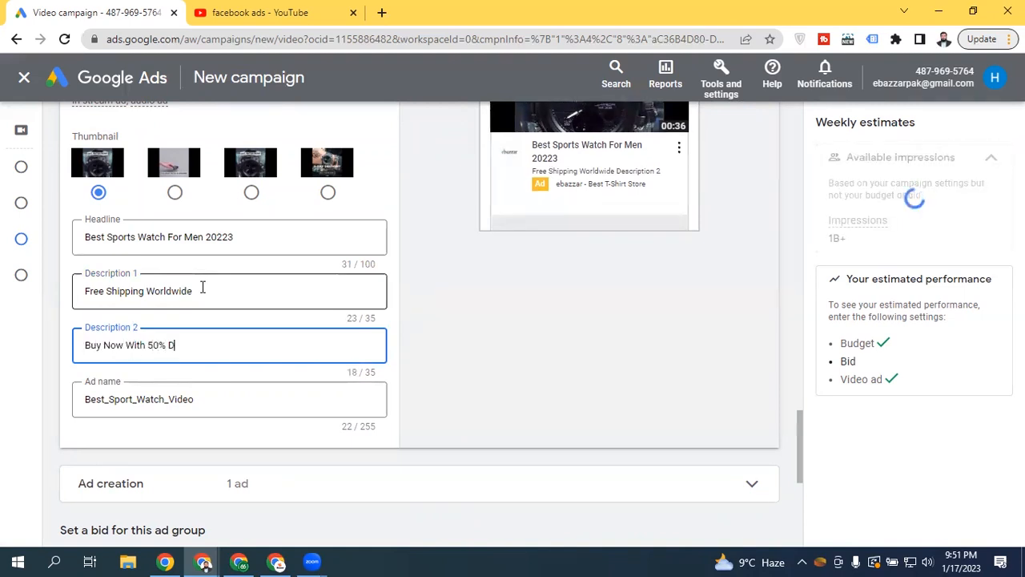
text(iscount)
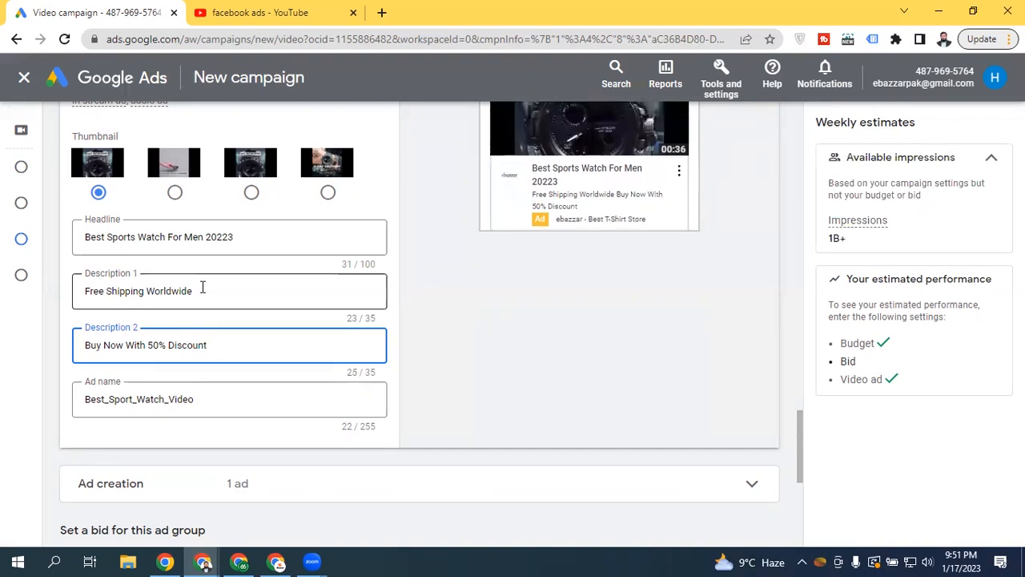
drag(799, 426, 800, 390)
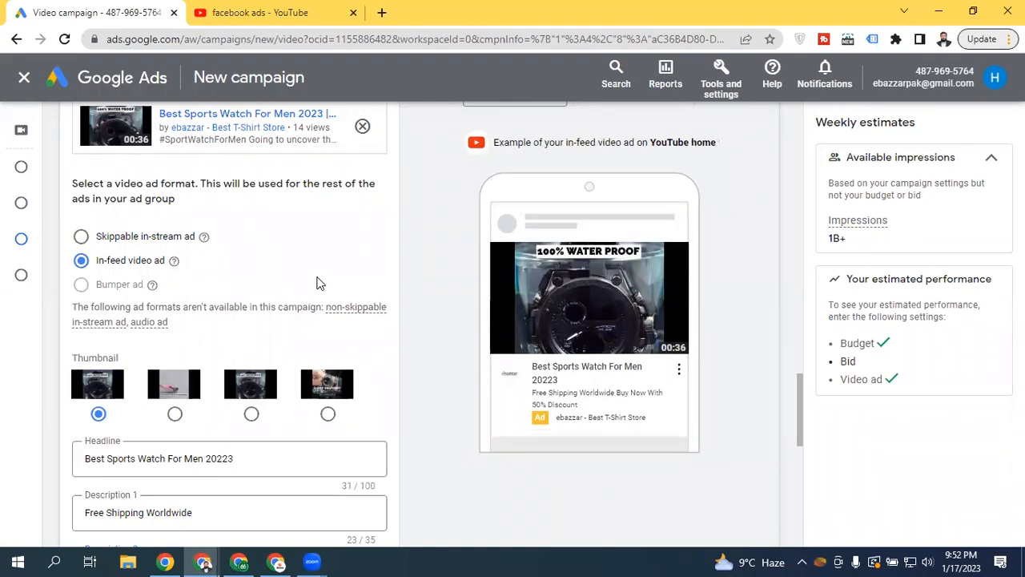
Switch between the 'facebook ads - YouTube' and campaign tabs, ending on YouTube
click(257, 12)
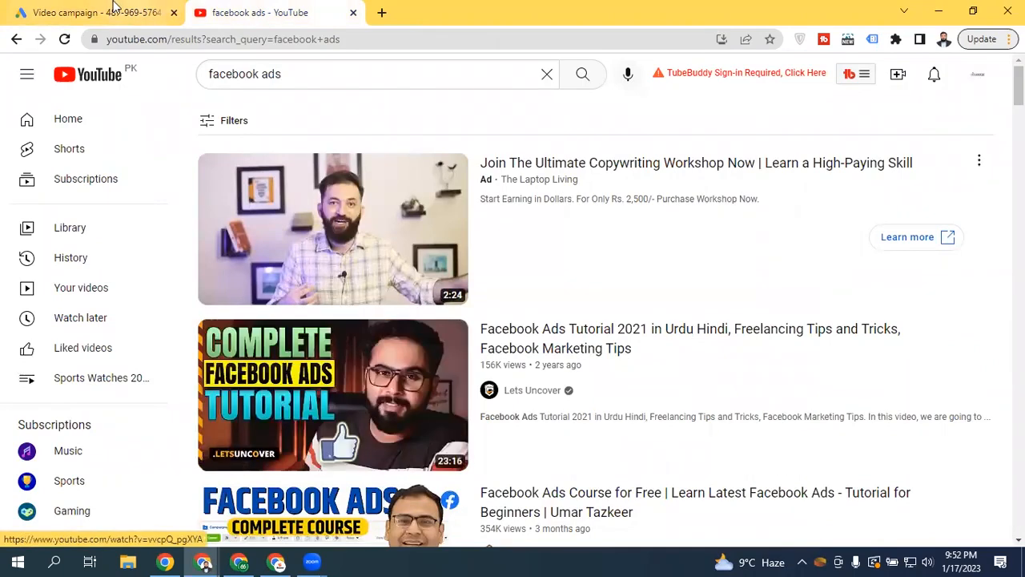
click(90, 10)
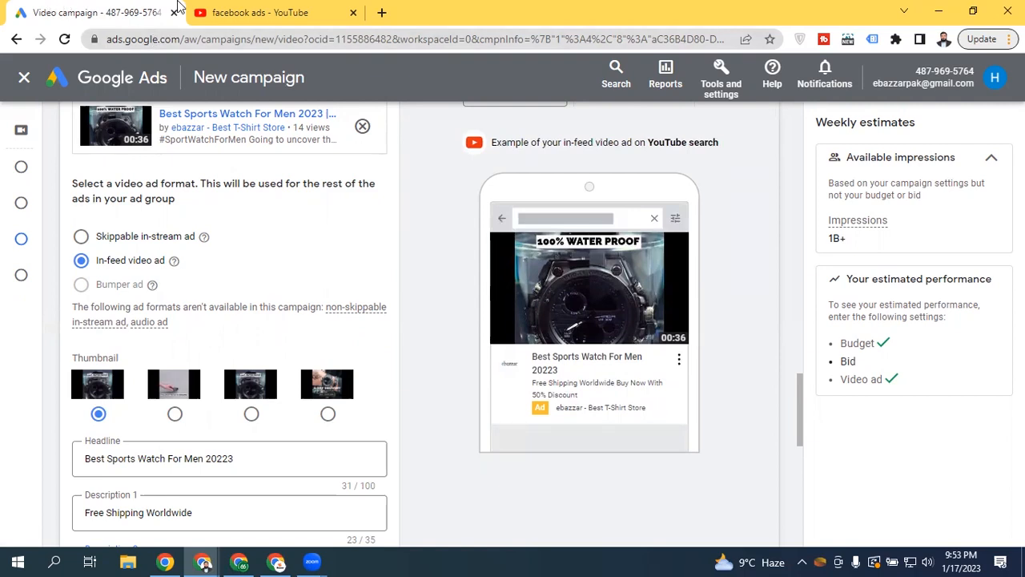
click(260, 11)
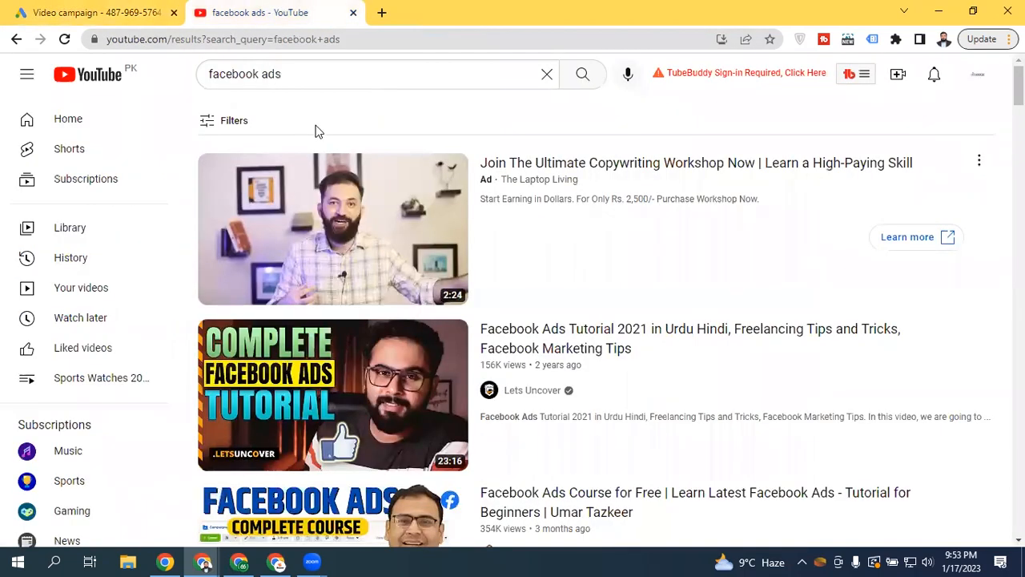
Clear the 'facebook ads' YouTube search, view the home feed, and return to the Video campaign setup
click(546, 73)
click(116, 82)
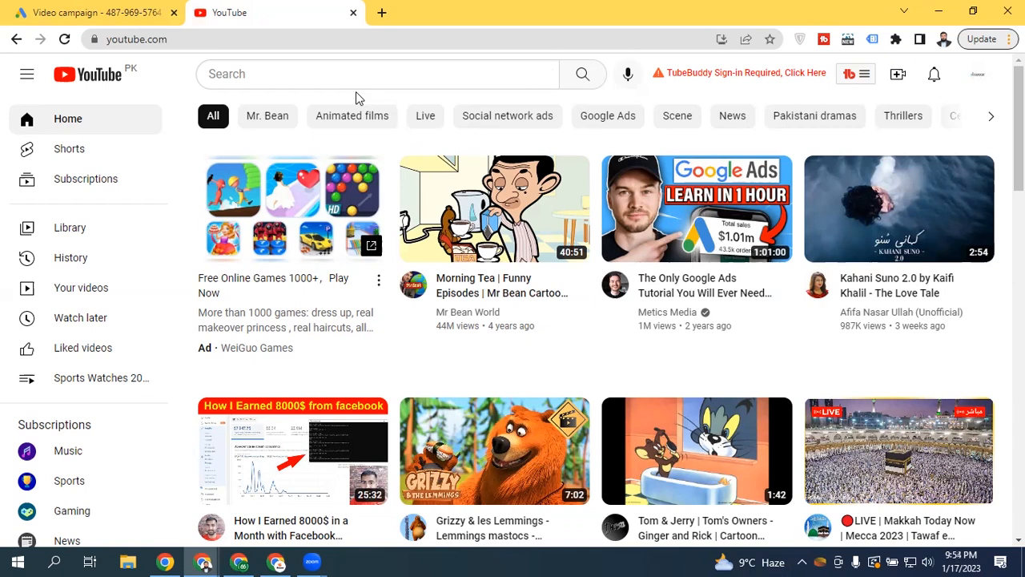
click(134, 12)
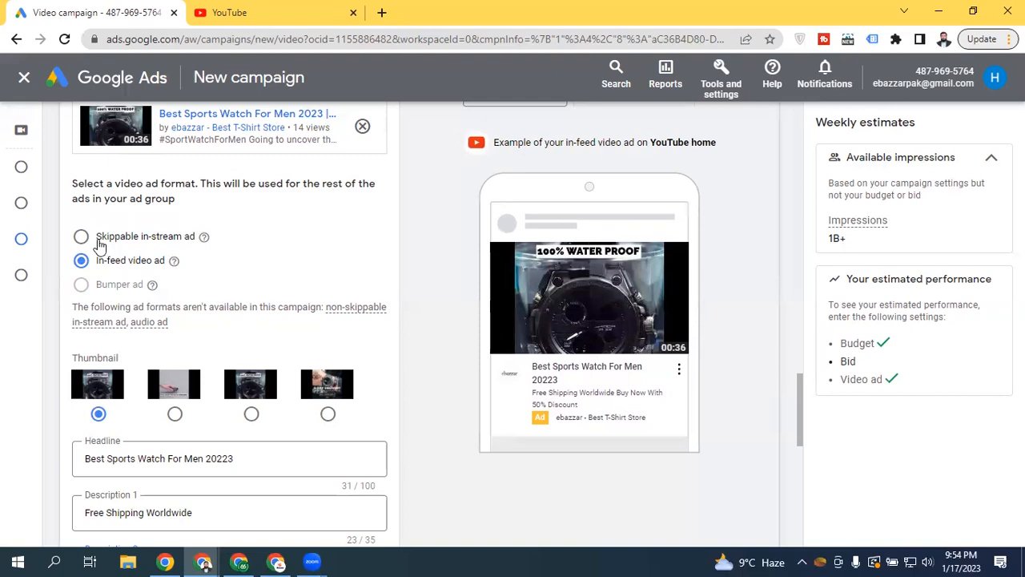
Preview the Skippable in-stream format, revert to In-feed video ad, then bring up the YouTube home feed
click(103, 238)
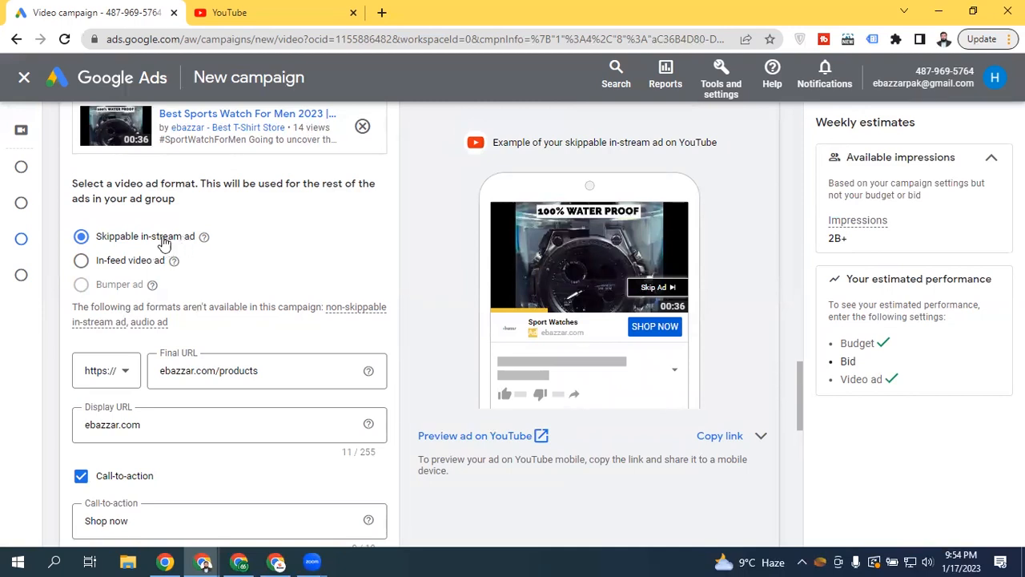
click(112, 263)
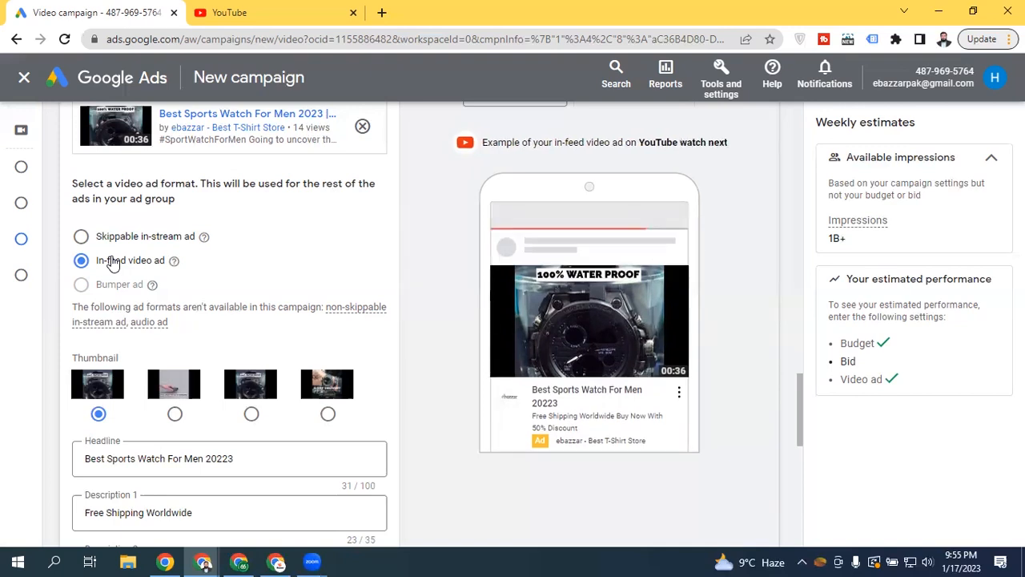
click(264, 9)
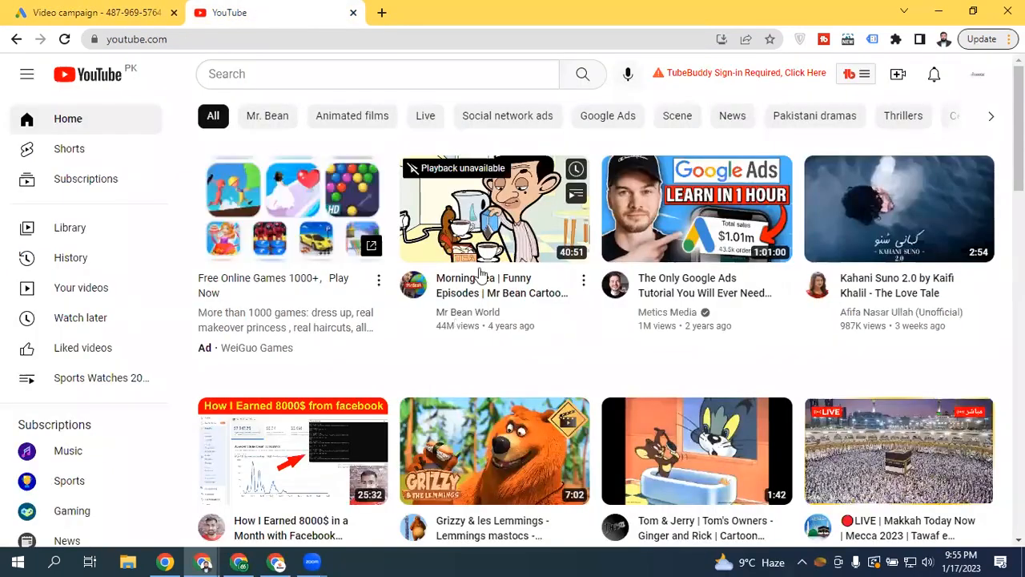
Play the Mr Bean 'Morning Tea' video, pause and resume its Grammarly ad, then return to Google Ads
click(472, 204)
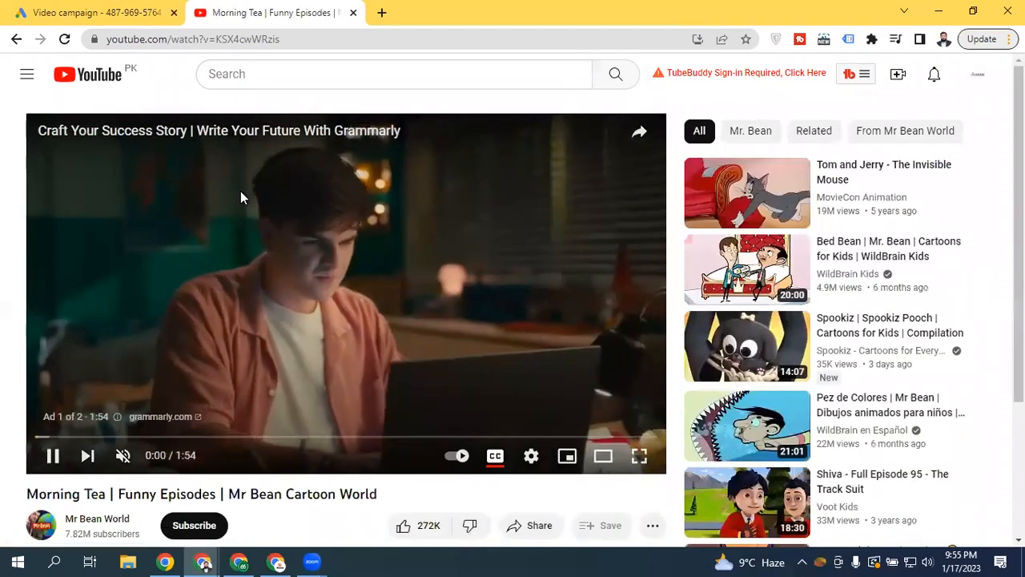
click(240, 190)
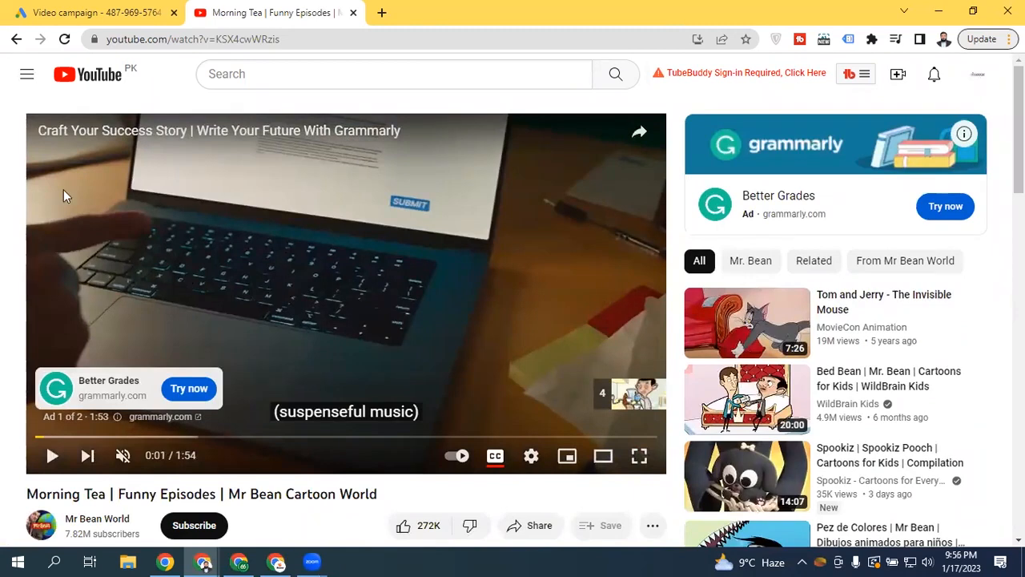
click(367, 203)
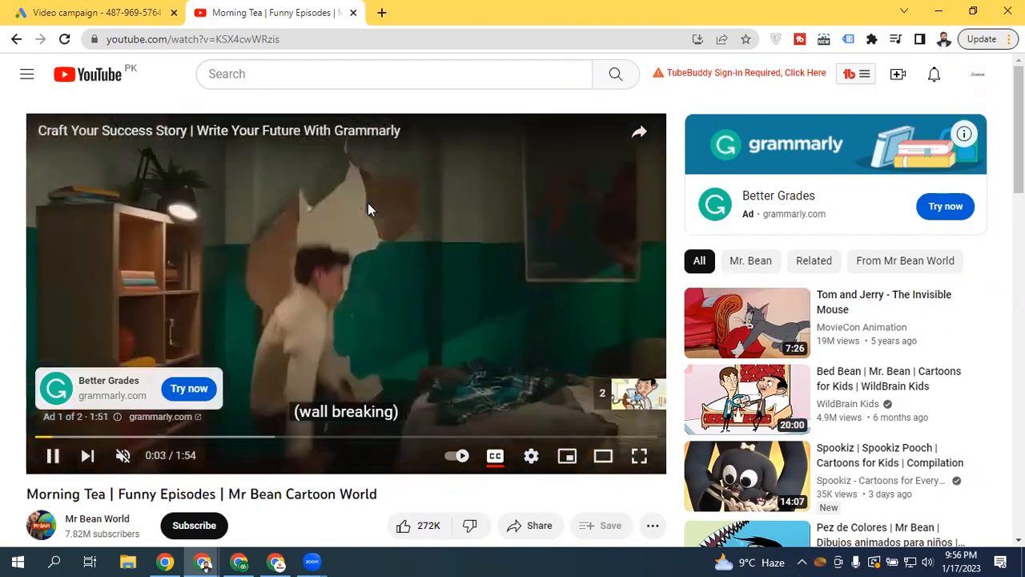
click(368, 203)
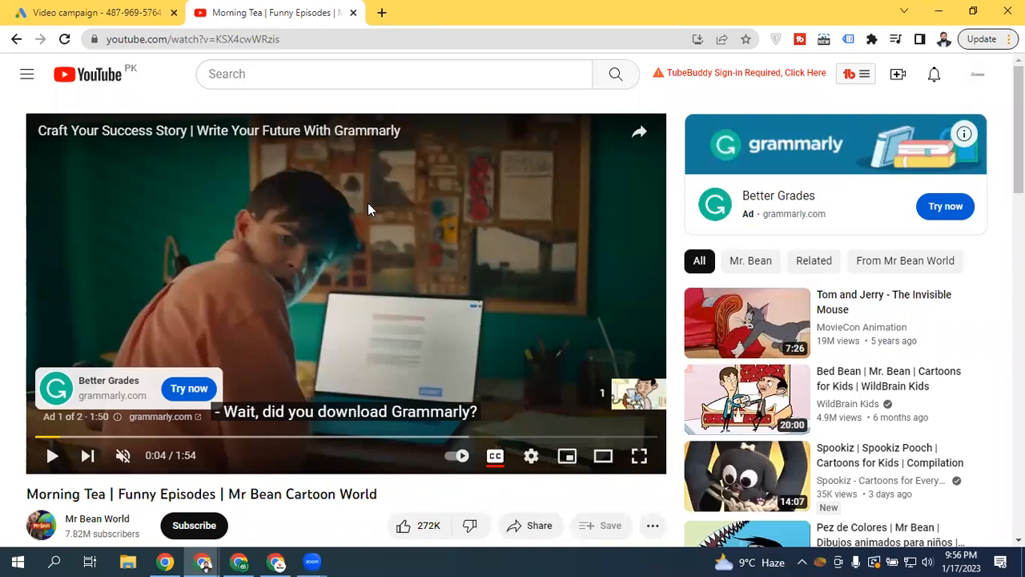
click(10, 47)
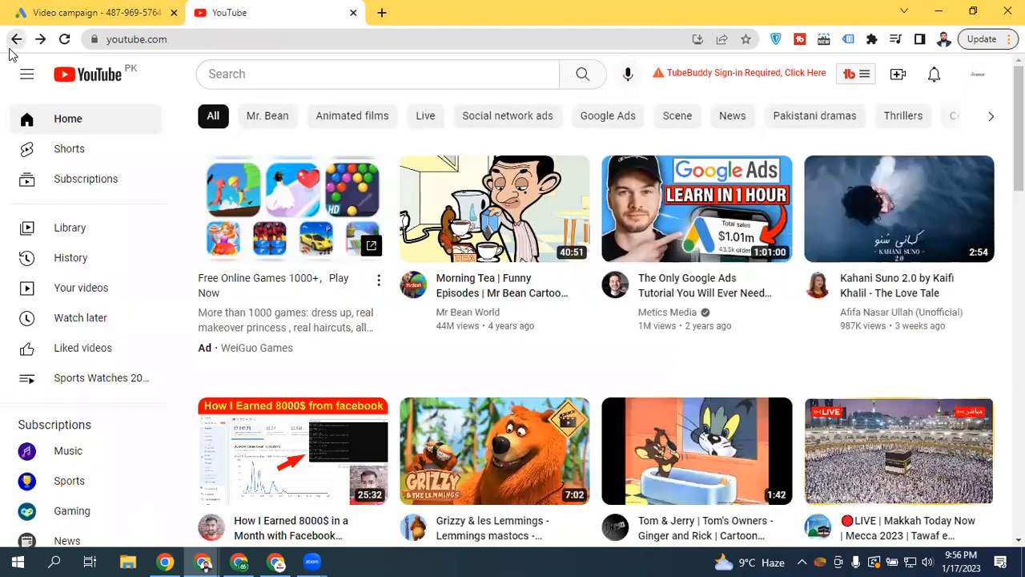
click(92, 9)
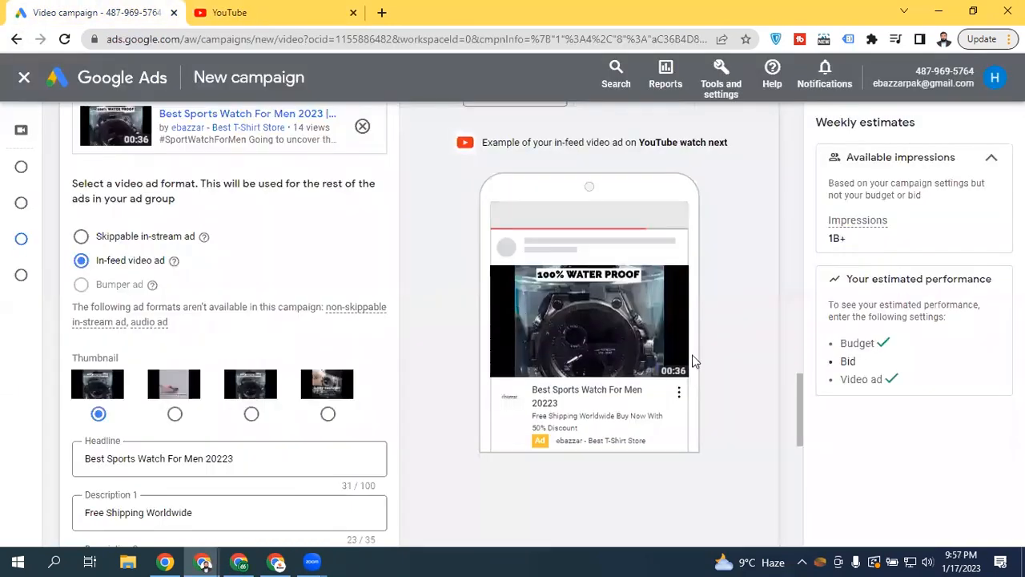
Check the in-feed watch ad card under Ad creation, collapse it to 1 ad, and reach the Bid section
drag(797, 381, 775, 444)
click(718, 282)
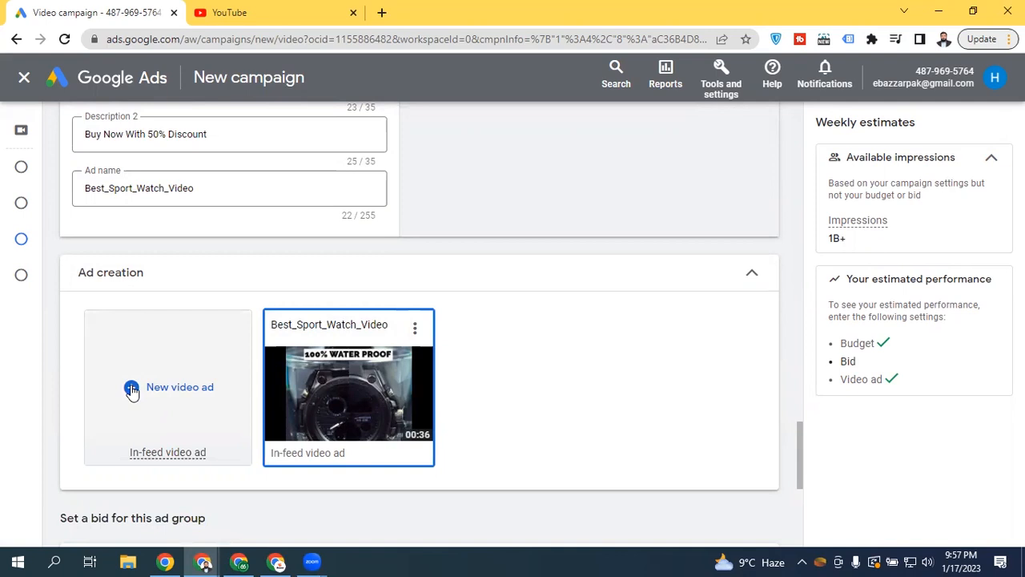
click(723, 279)
drag(800, 451, 800, 334)
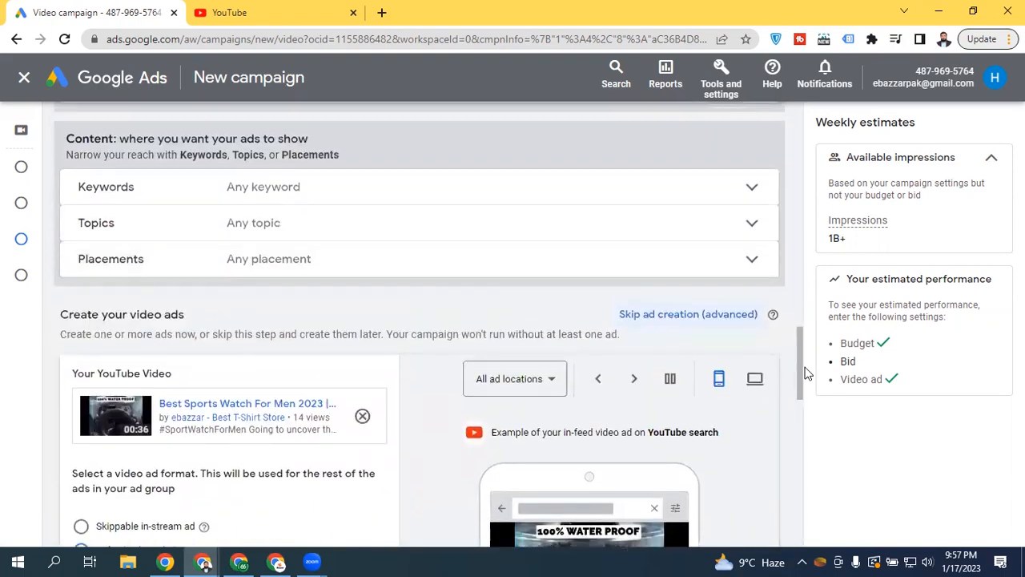
drag(798, 374, 797, 490)
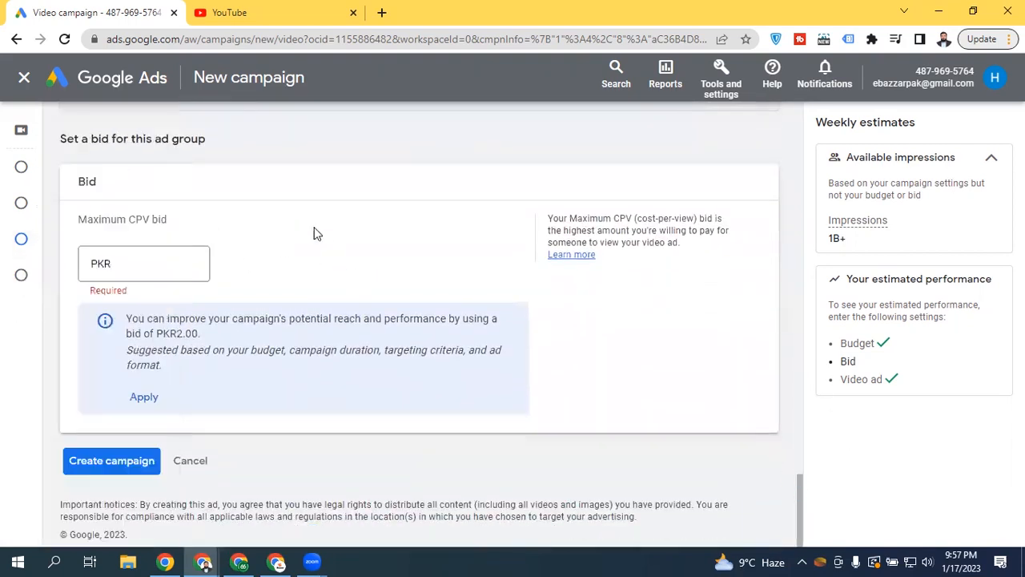
Apply the suggested PKR 2.00 maximum CPV bid for the ad group
drag(80, 219, 201, 231)
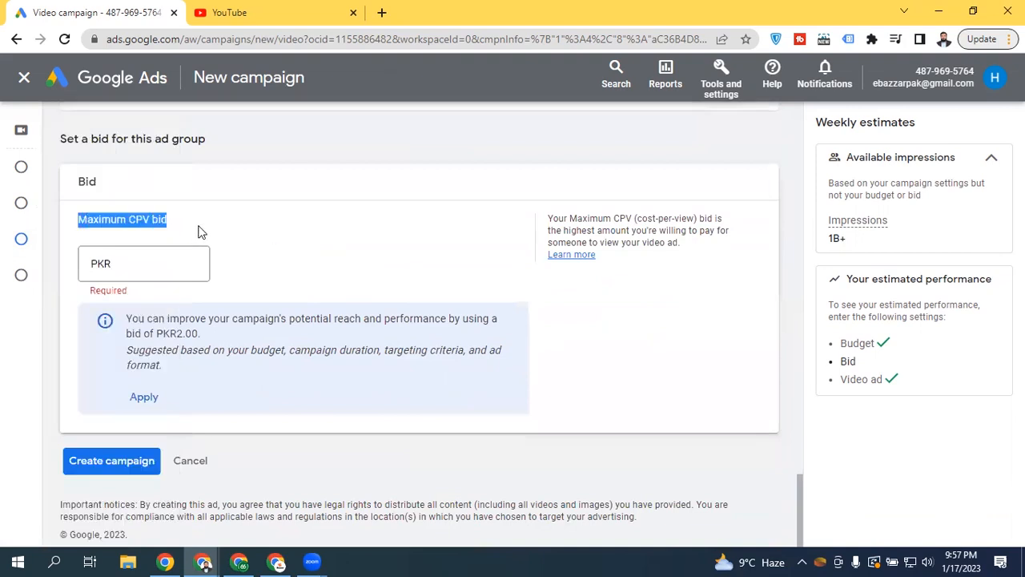
click(201, 231)
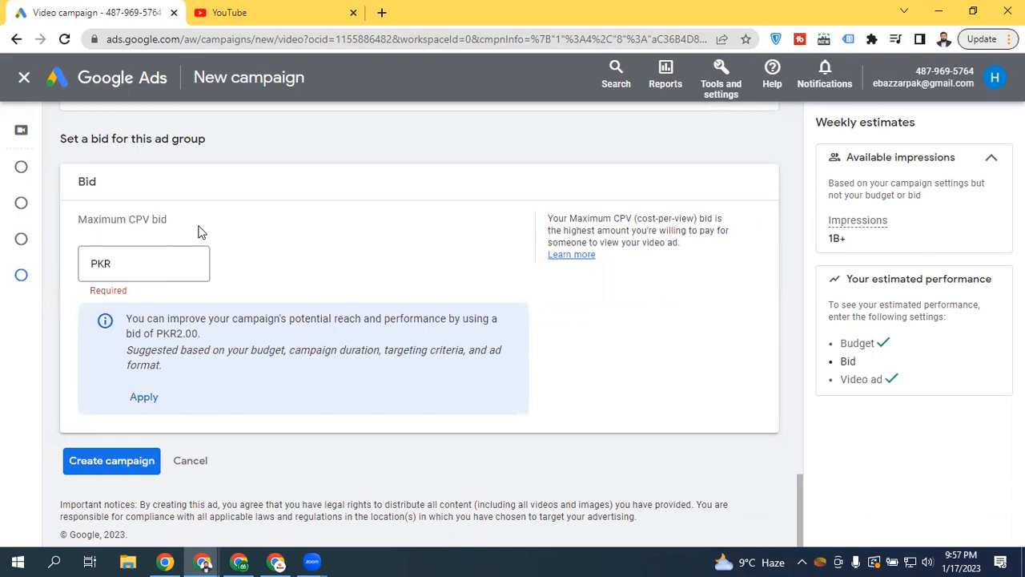
click(140, 397)
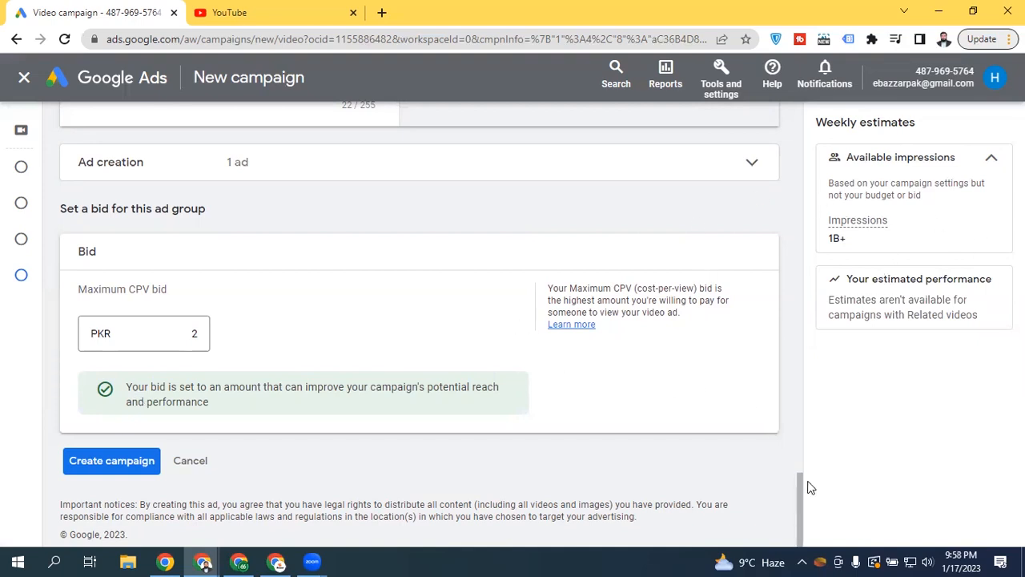
drag(796, 470, 760, 113)
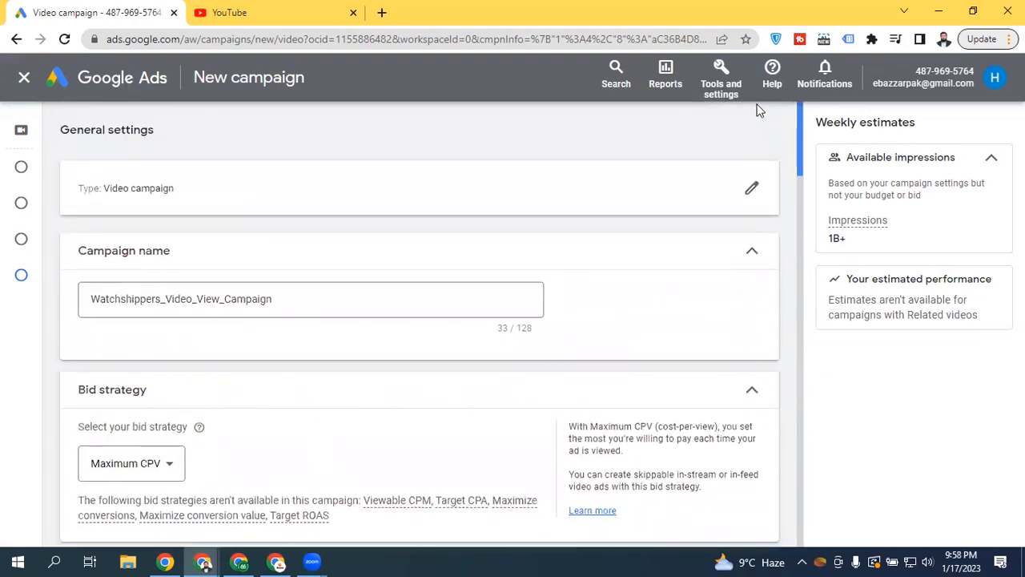
Reopen the campaign type and pick the Drive conversions subtype, keeping the default Purchases goal
click(743, 194)
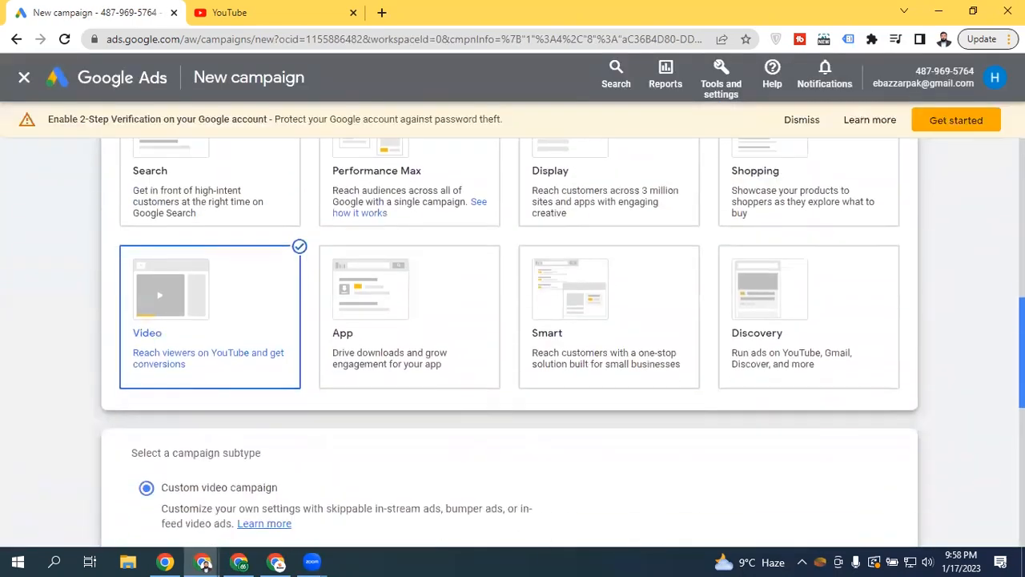
scroll(878, 440, down, 2)
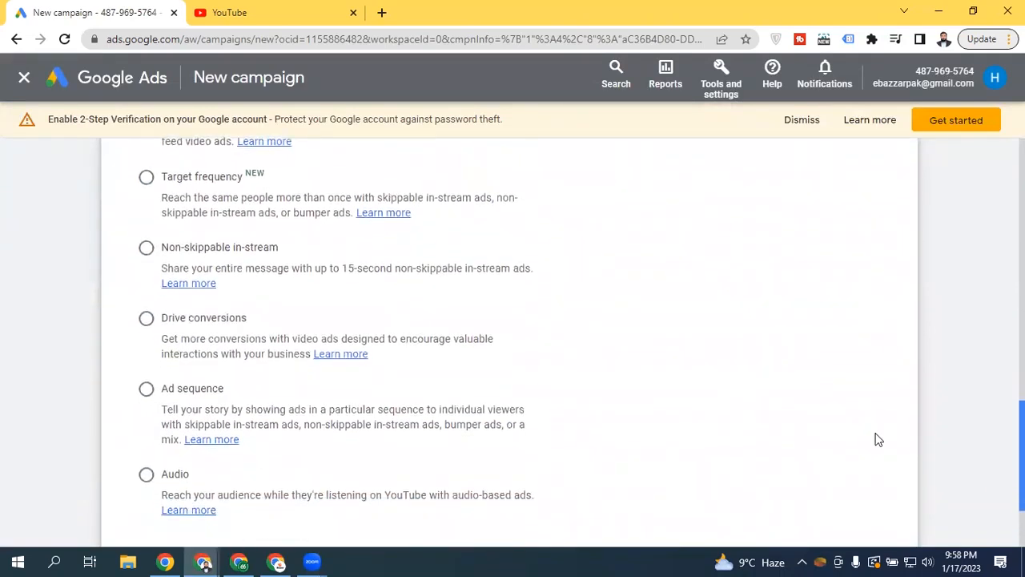
click(156, 319)
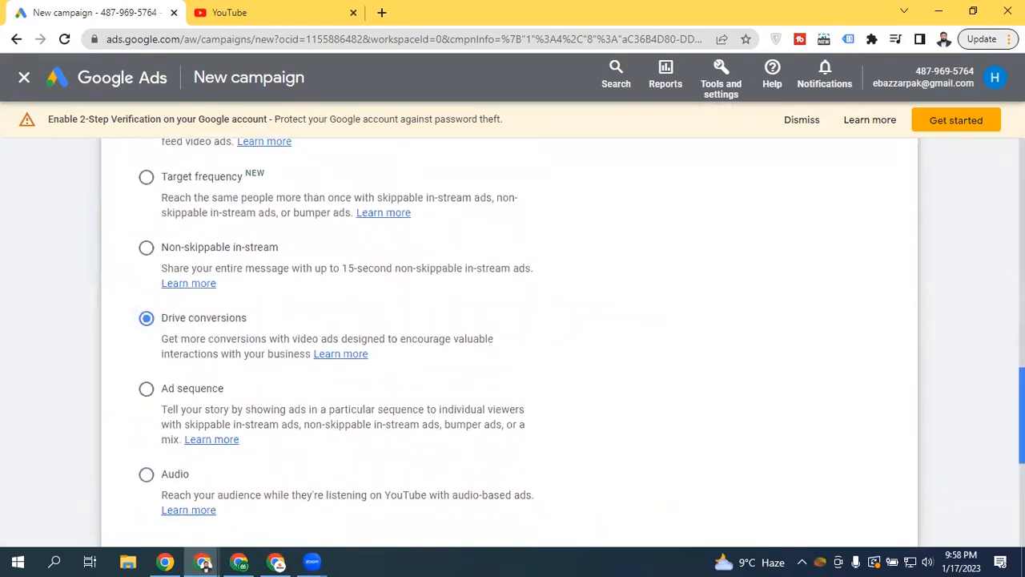
scroll(347, 285, down, 4)
scroll(347, 284, up, 2)
scroll(862, 424, up, 2)
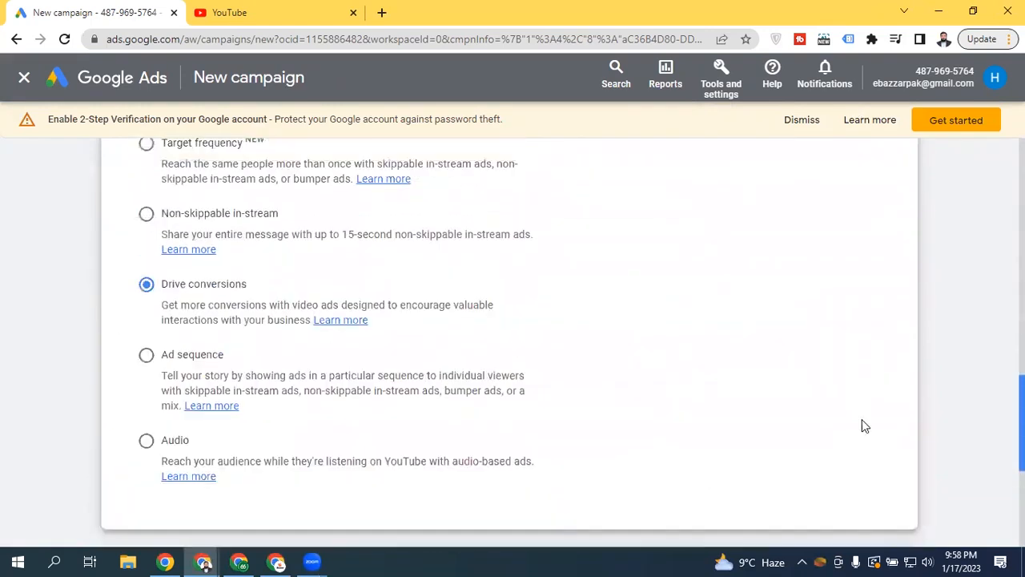
scroll(482, 437, down, 5)
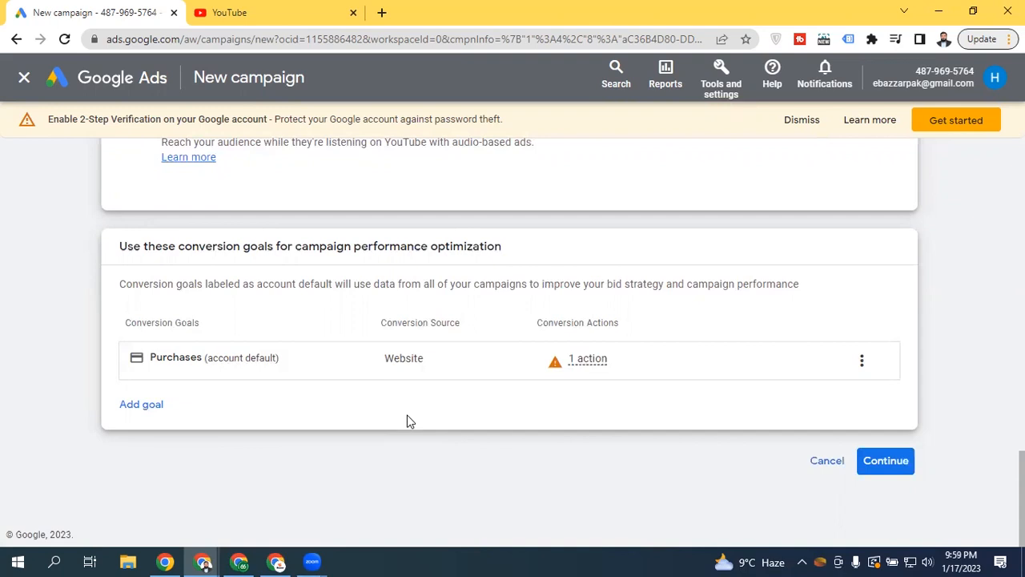
mouse_move(594, 362)
click(863, 363)
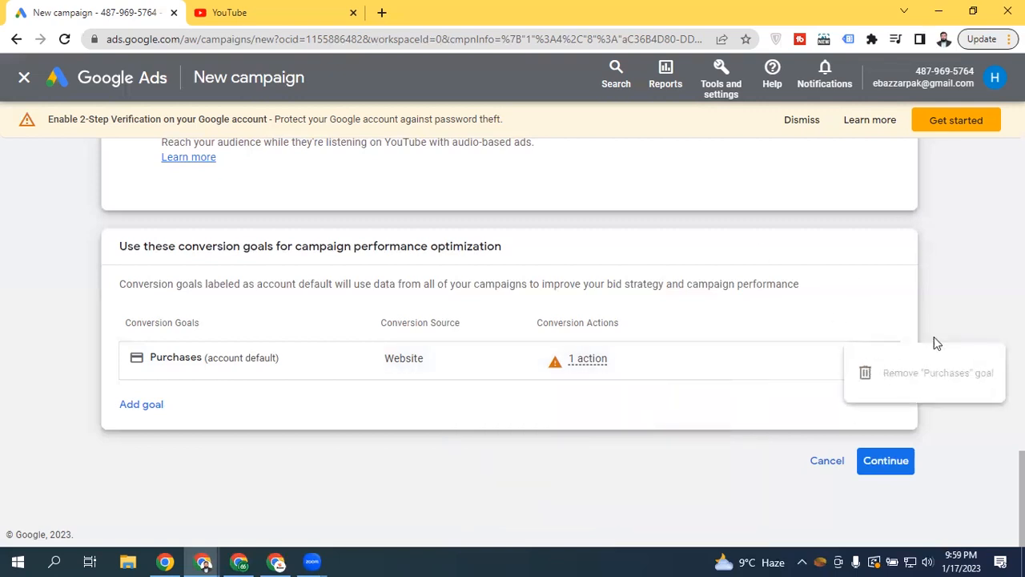
click(751, 316)
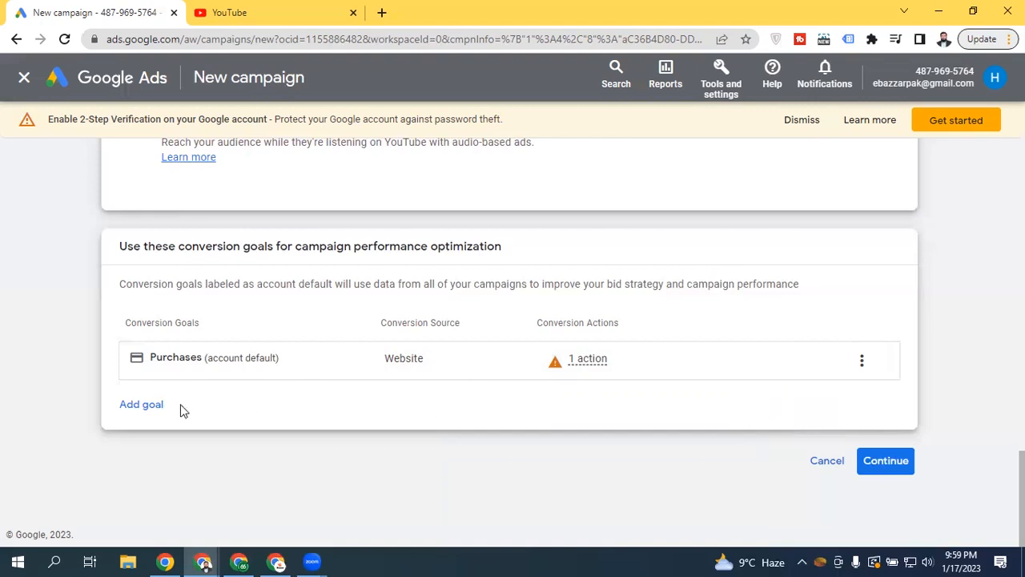
mouse_move(719, 365)
mouse_move(380, 349)
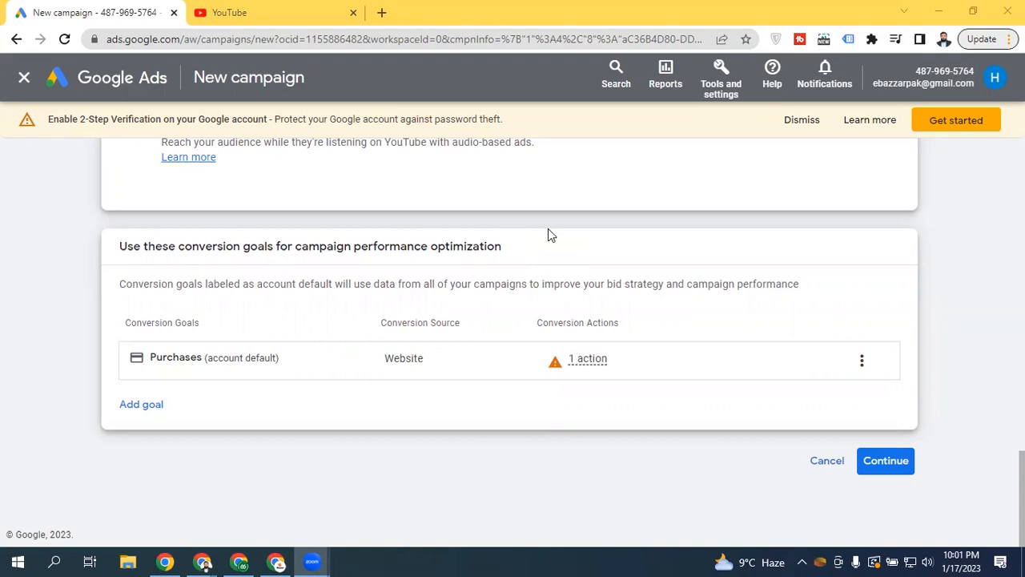
Continue to the campaign settings and scroll down to the Bid strategy, currently Maximize conversions
click(883, 463)
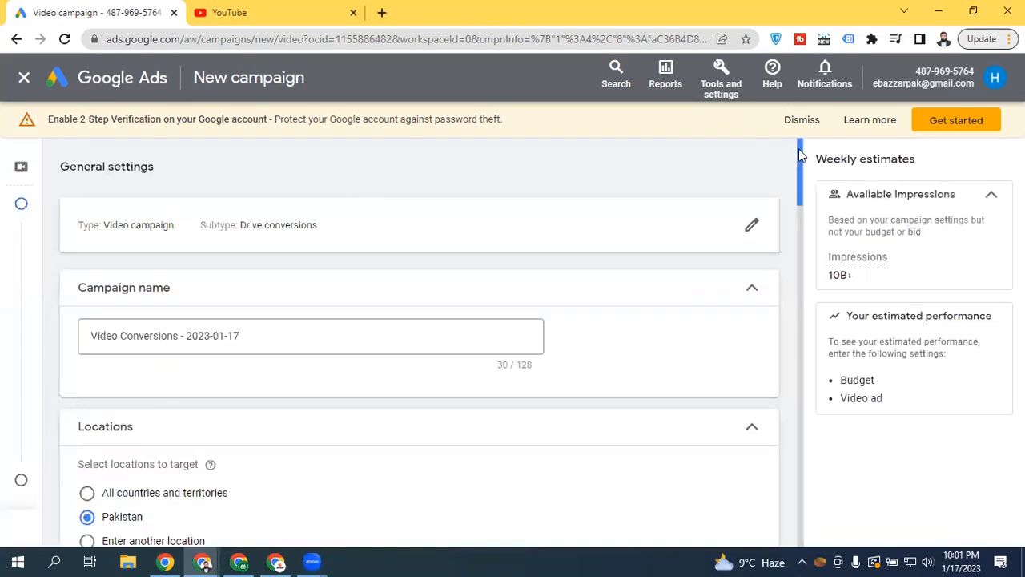
scroll(798, 153, down, 2)
scroll(782, 206, down, 2)
scroll(781, 228, down, 3)
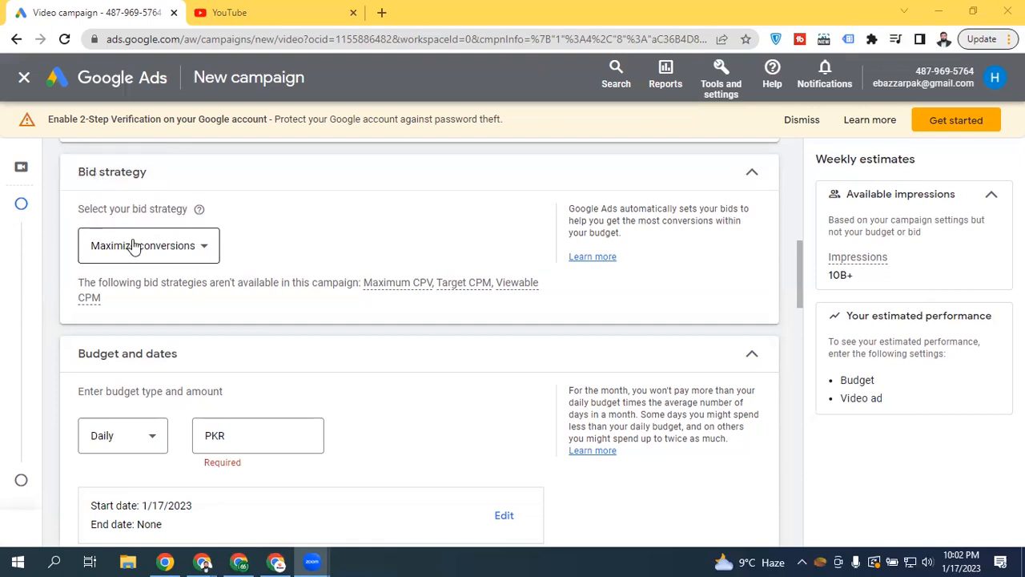
Change the bid strategy from Maximize conversions to Target CPA, then review the other strategy options
click(163, 256)
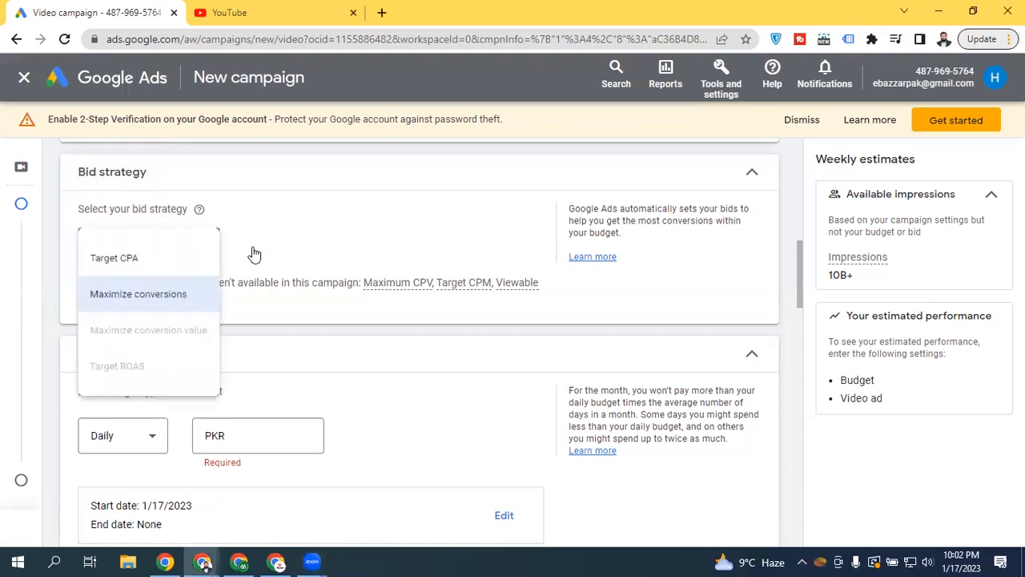
click(140, 267)
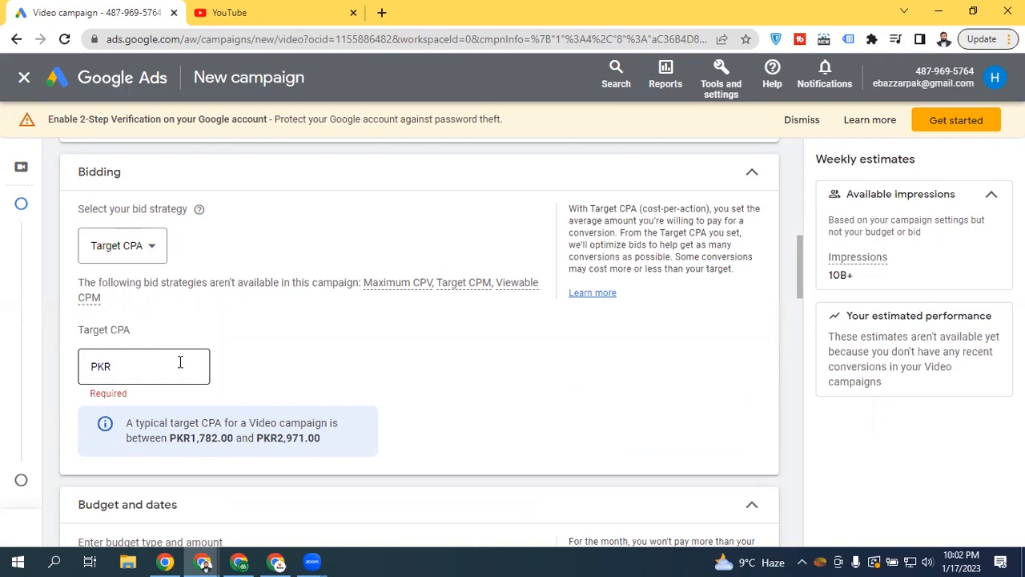
click(141, 258)
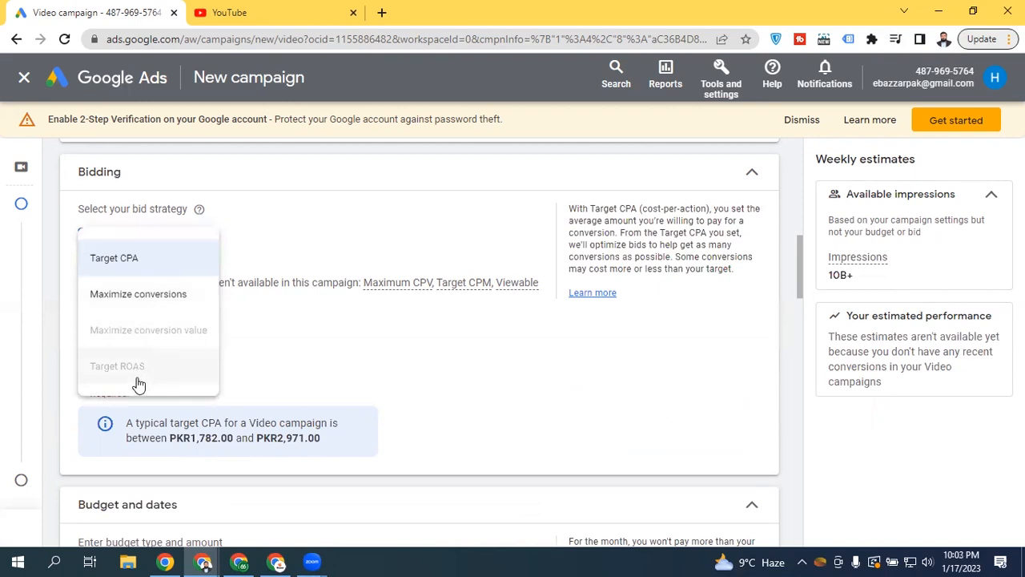
mouse_move(170, 339)
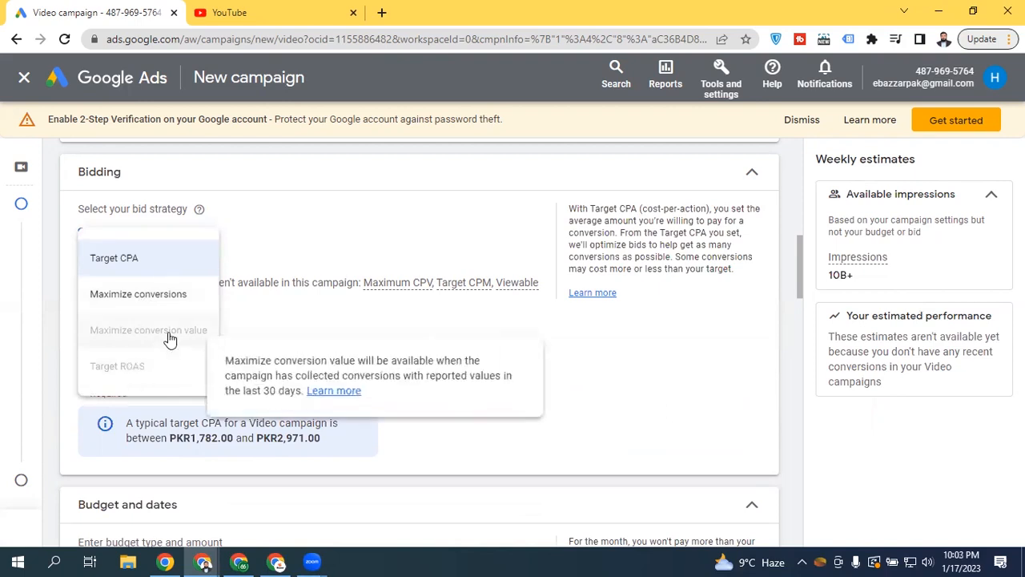
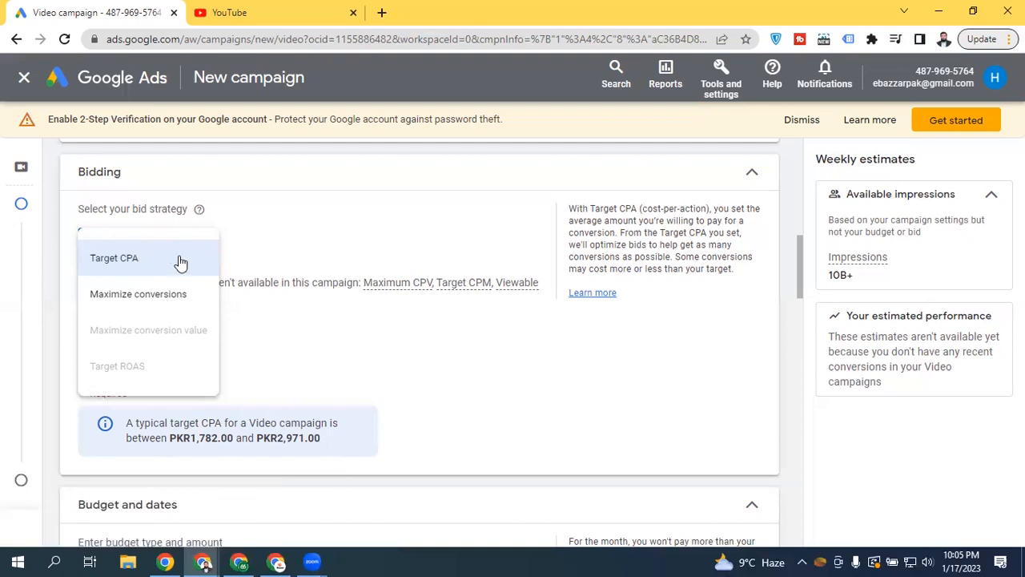
Switch the bid strategy back to Maximize conversions and place the cursor in the empty daily budget field
click(174, 295)
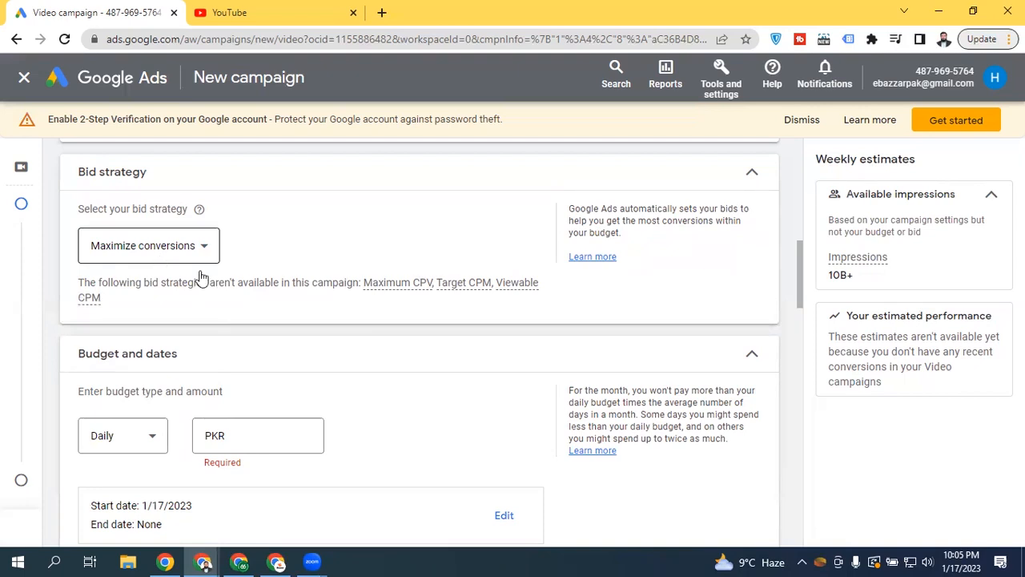
click(266, 440)
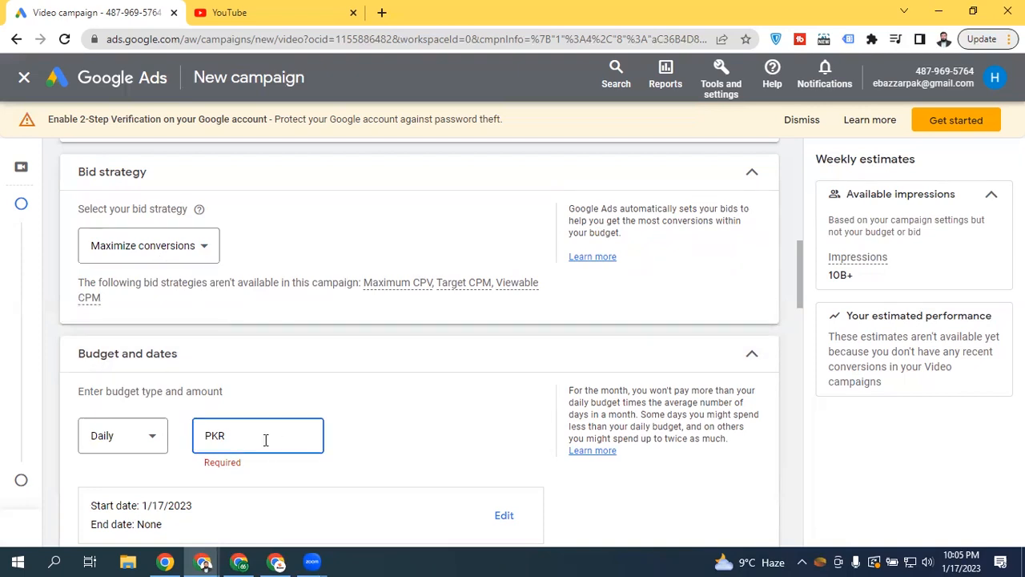
Enter a PKR 100 daily budget, briefly trying 1000, then collapse the Budget and dates section
text(100)
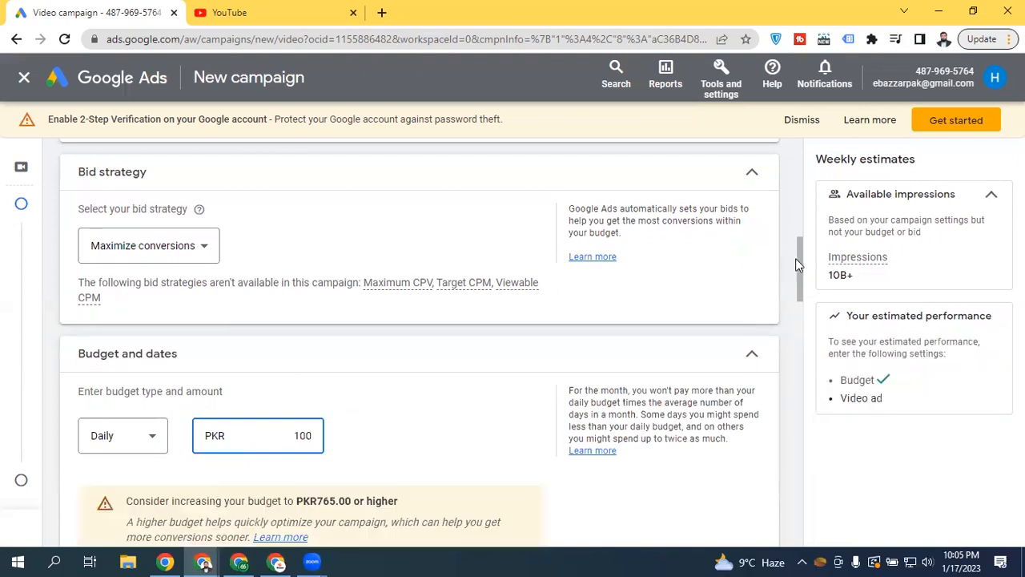
drag(800, 257, 800, 287)
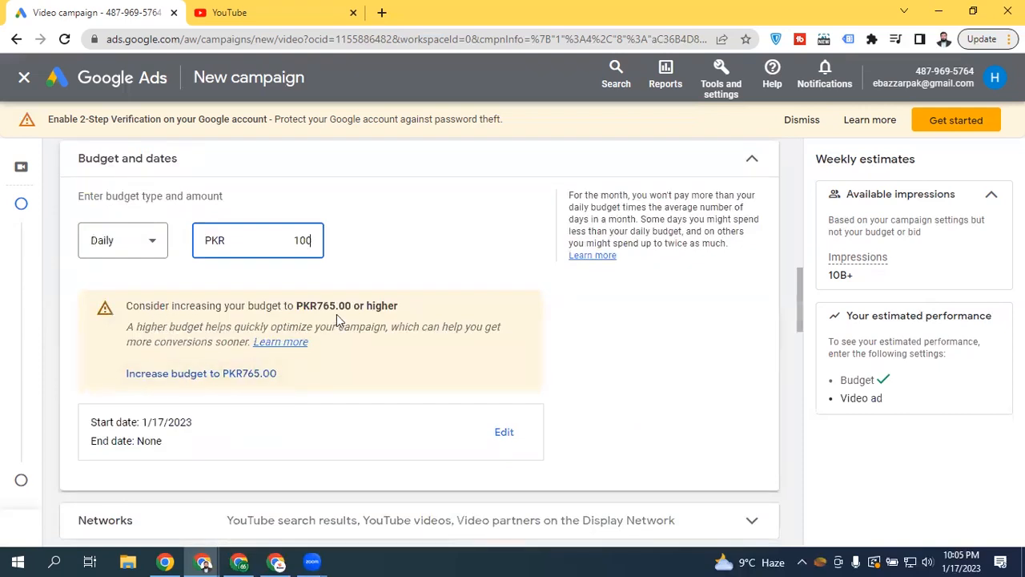
click(385, 229)
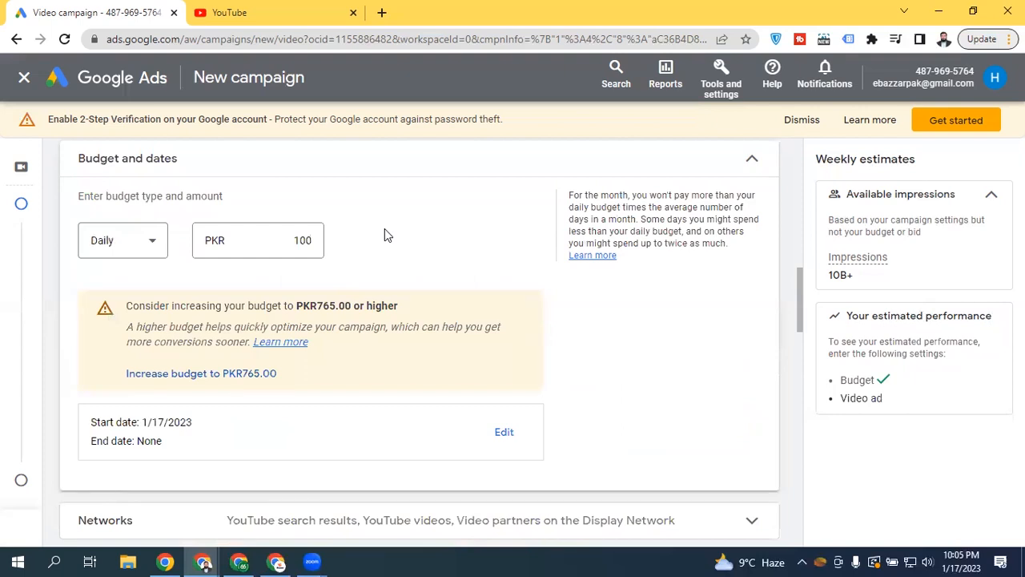
click(308, 243)
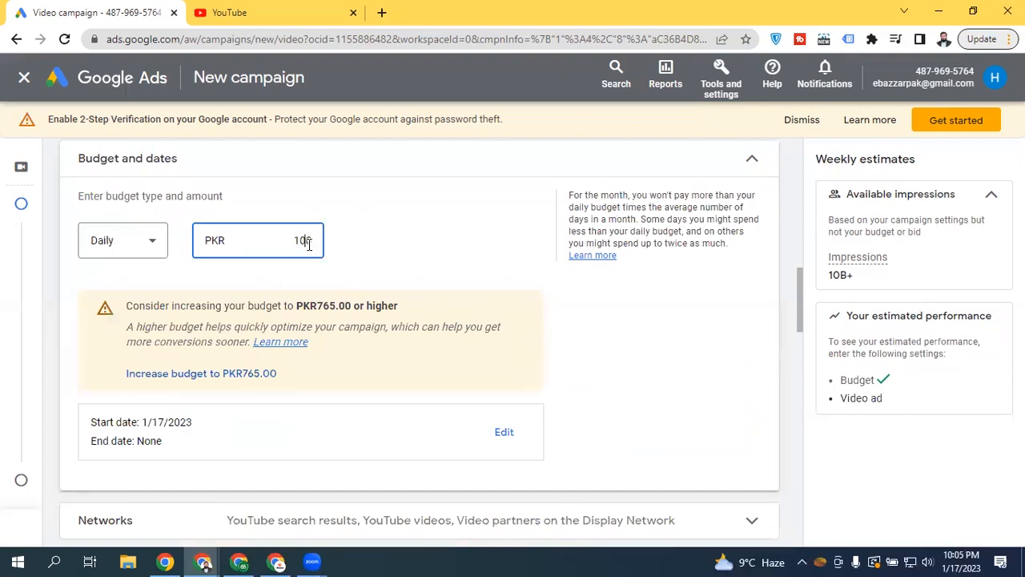
text(000)
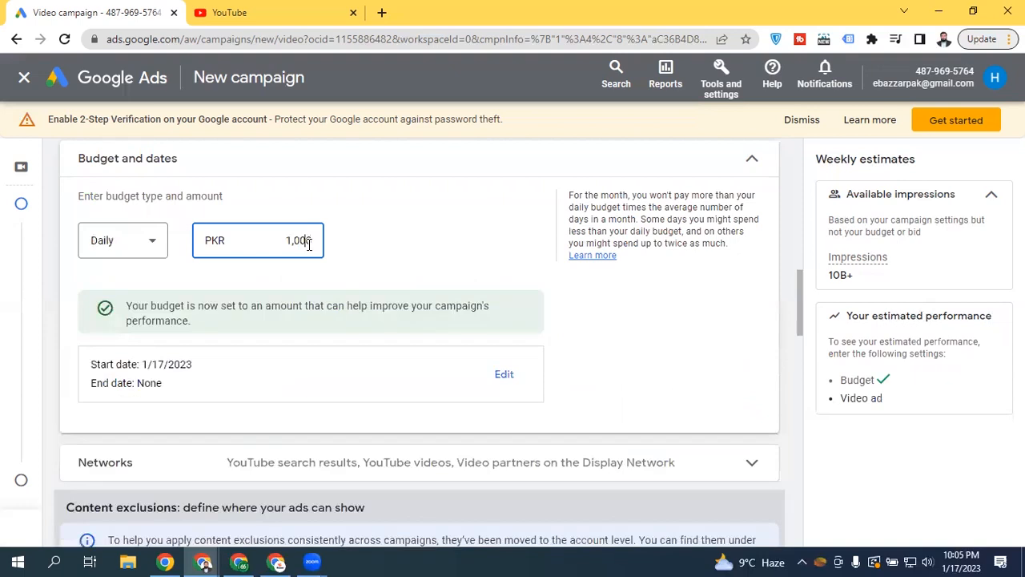
key(BackSpace)
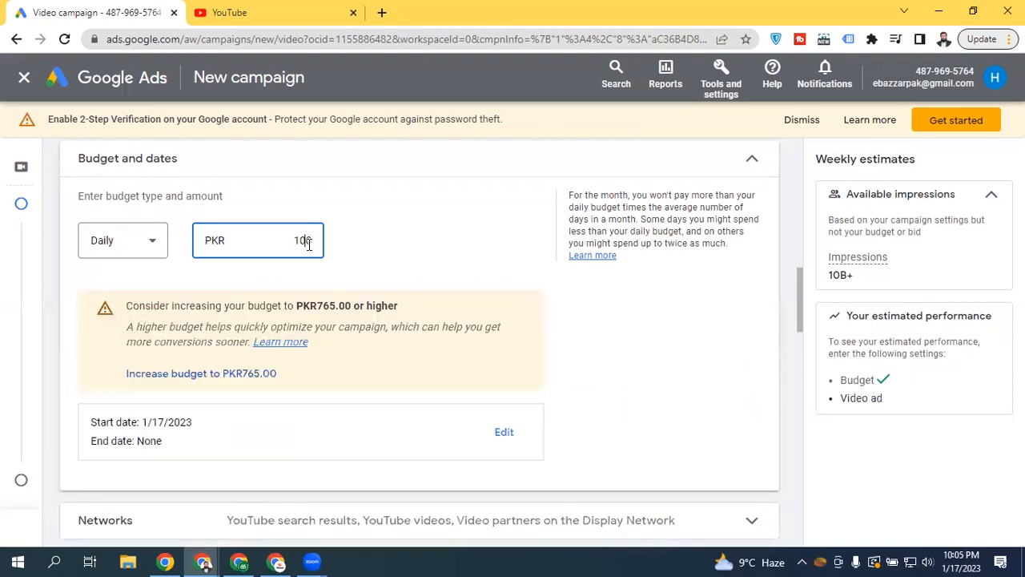
text(000)
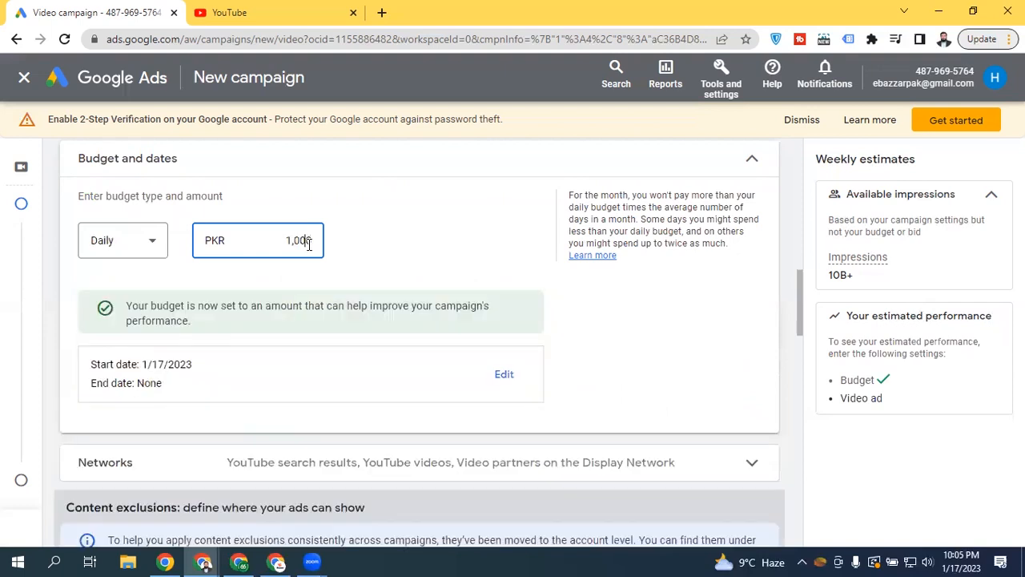
key(BackSpace)
click(347, 221)
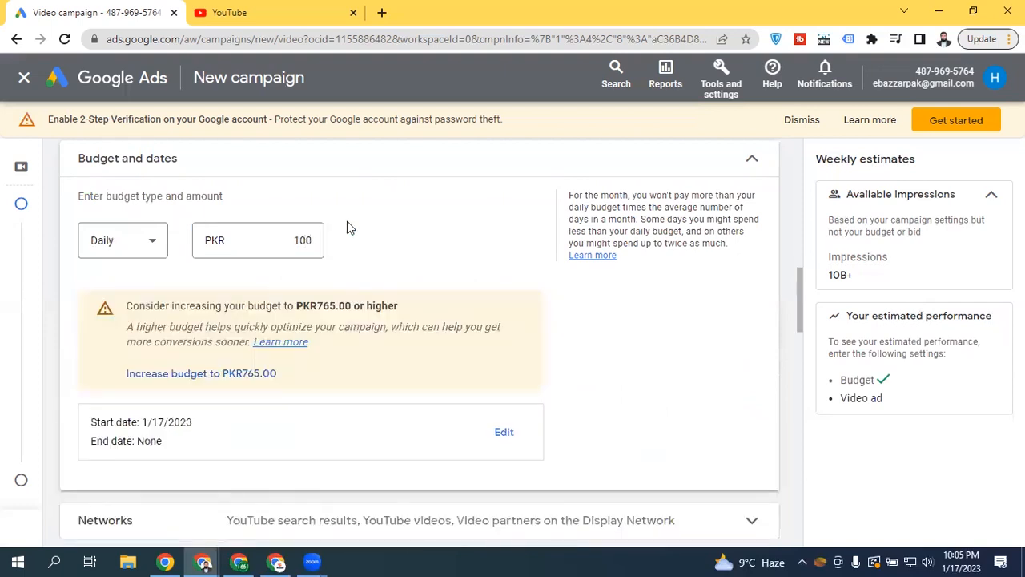
click(743, 167)
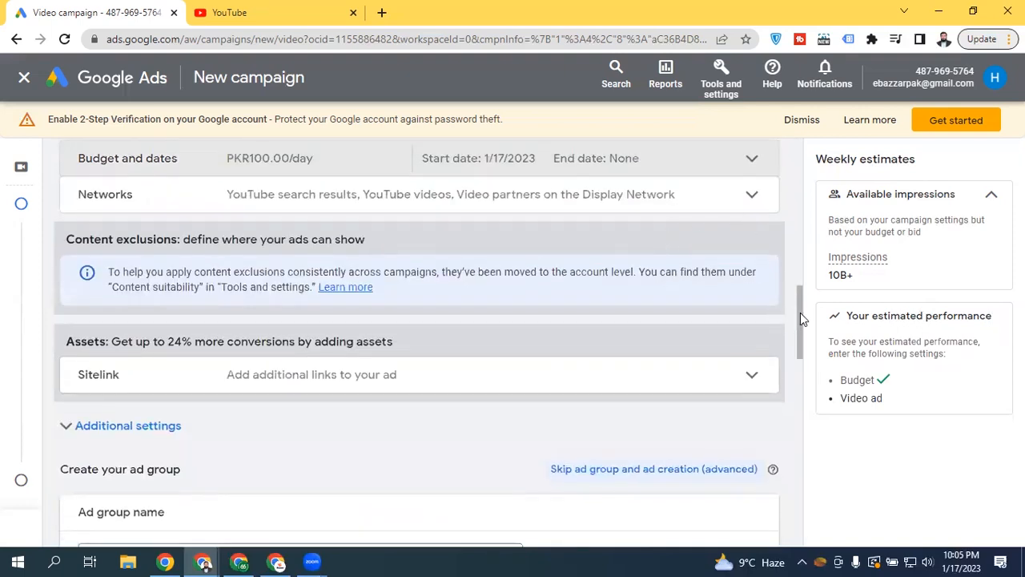
drag(800, 313, 799, 300)
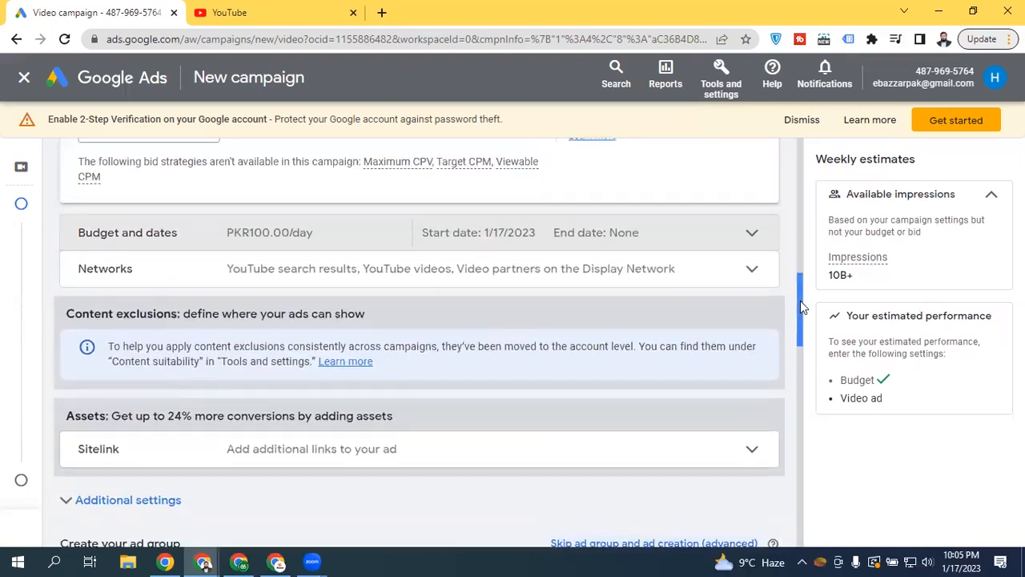
click(701, 280)
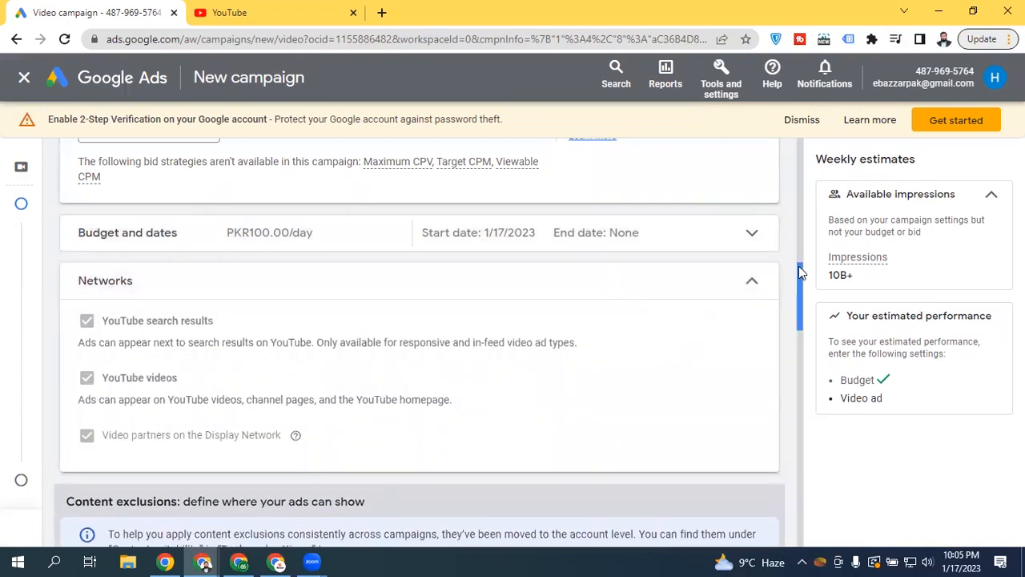
drag(801, 273, 799, 285)
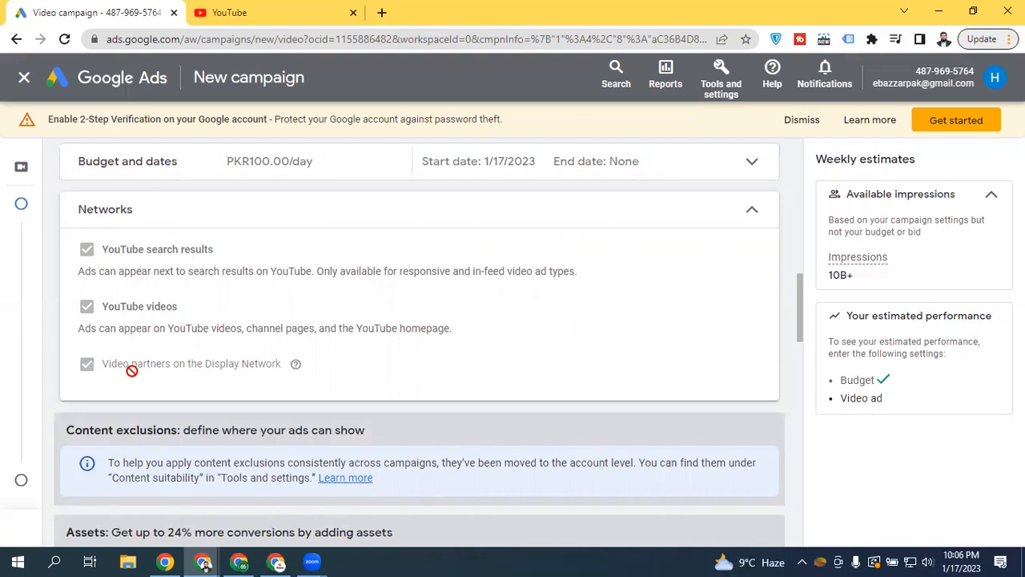
click(684, 221)
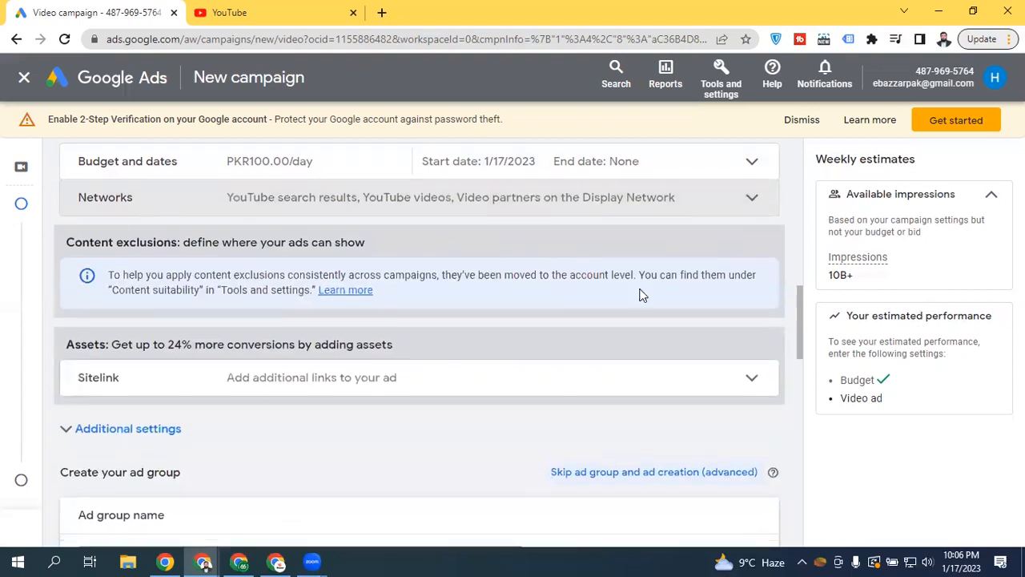
drag(798, 299, 798, 322)
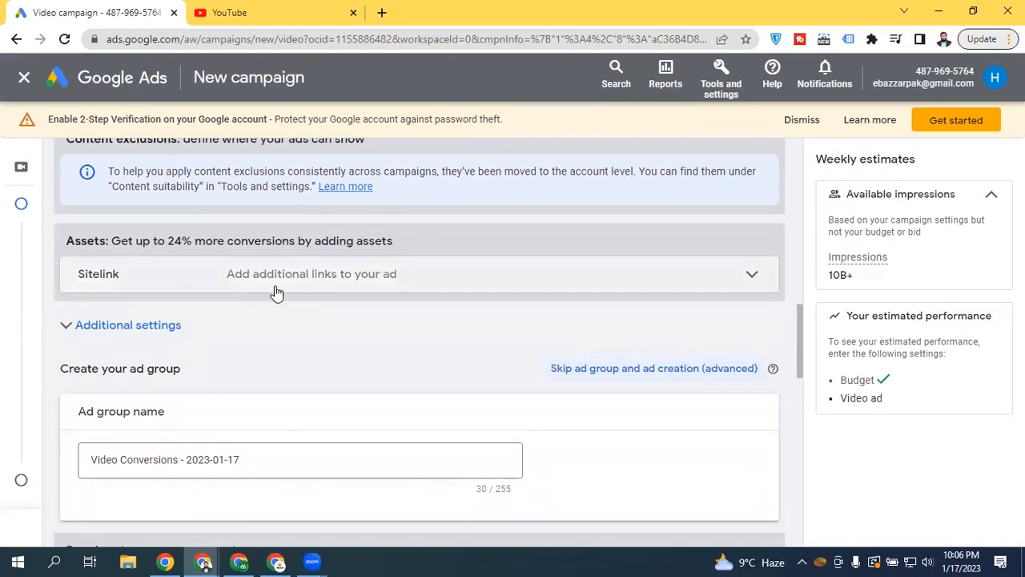
click(402, 276)
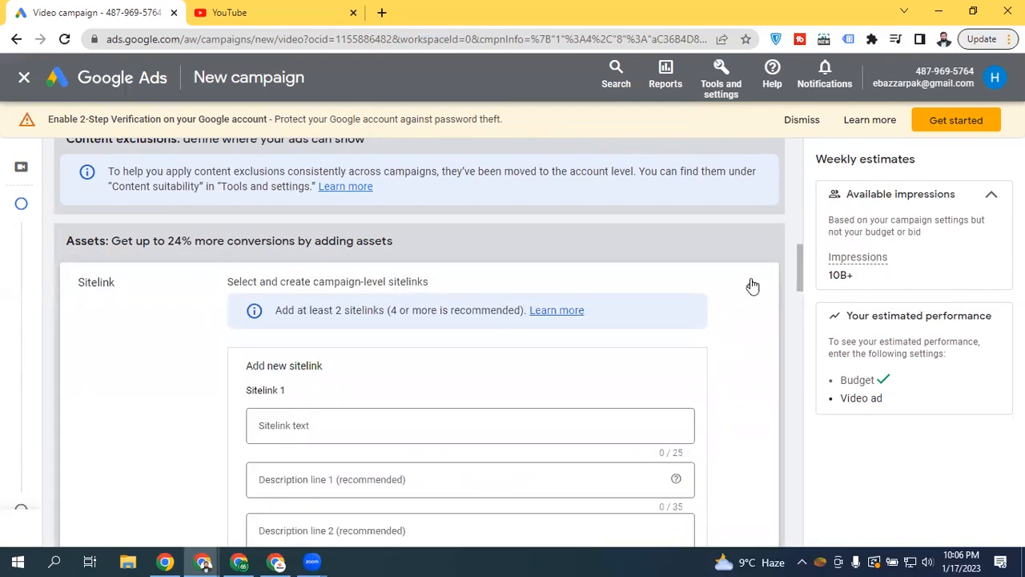
drag(791, 264, 777, 383)
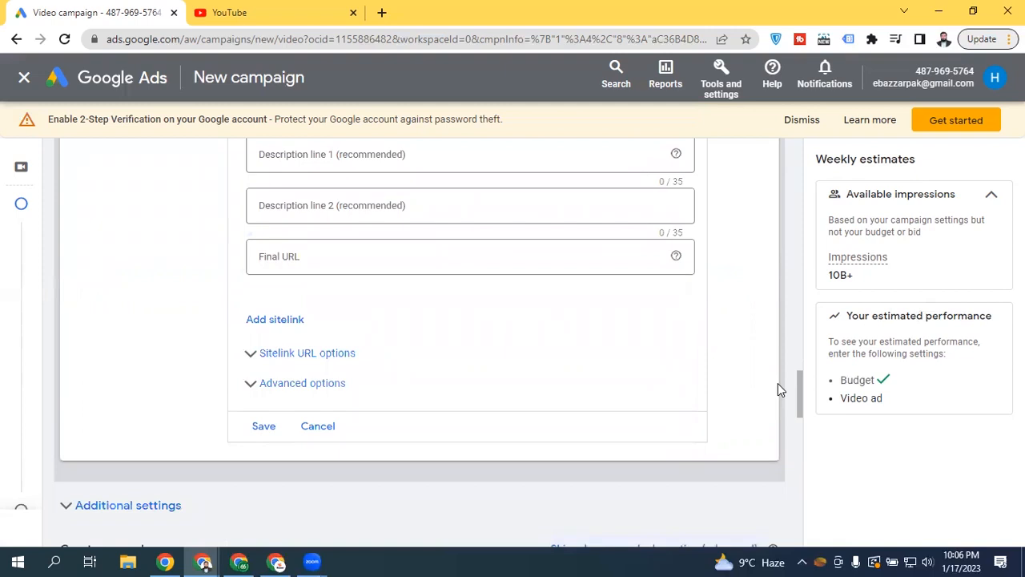
drag(798, 389, 791, 246)
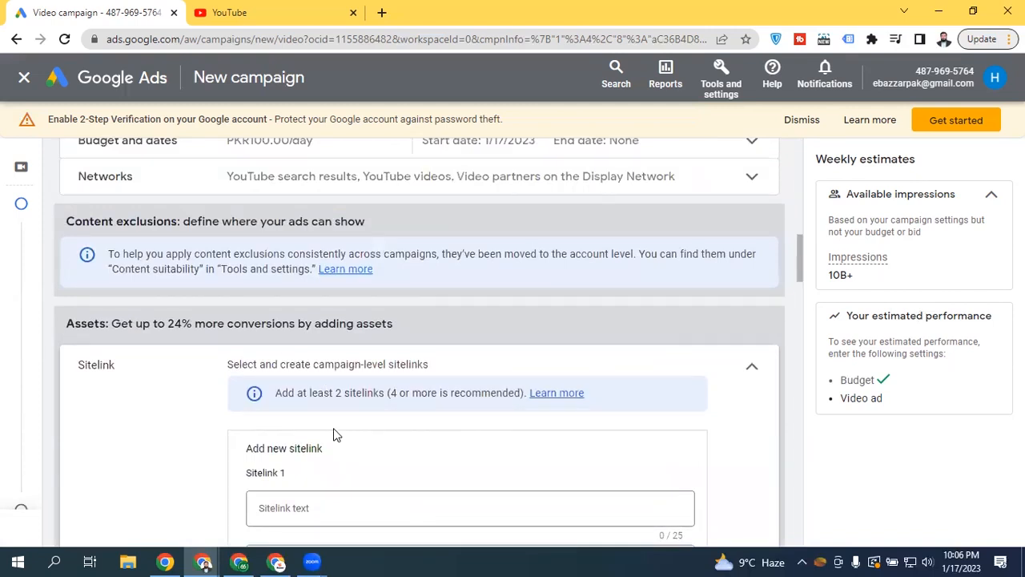
click(752, 367)
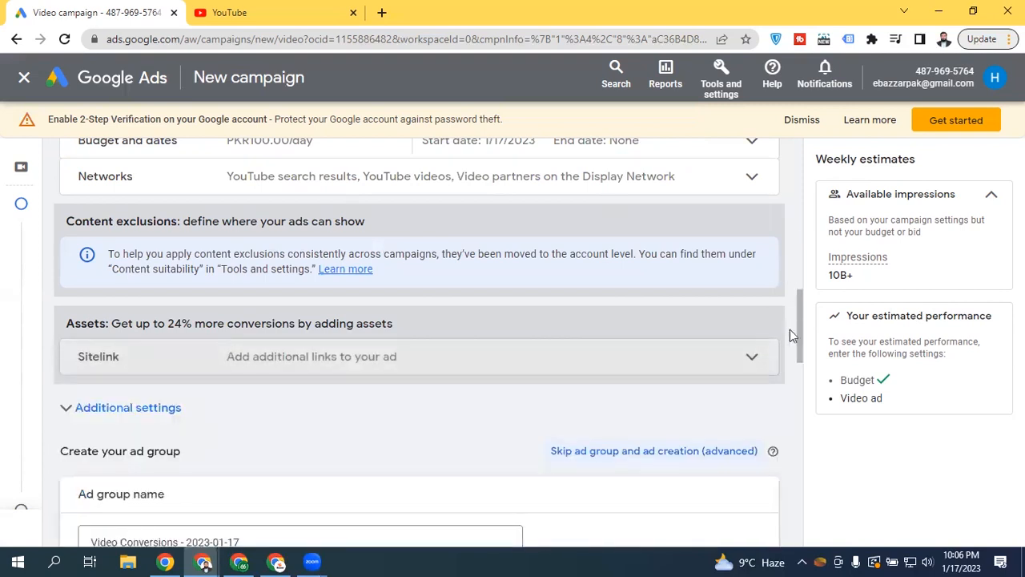
drag(798, 309, 797, 331)
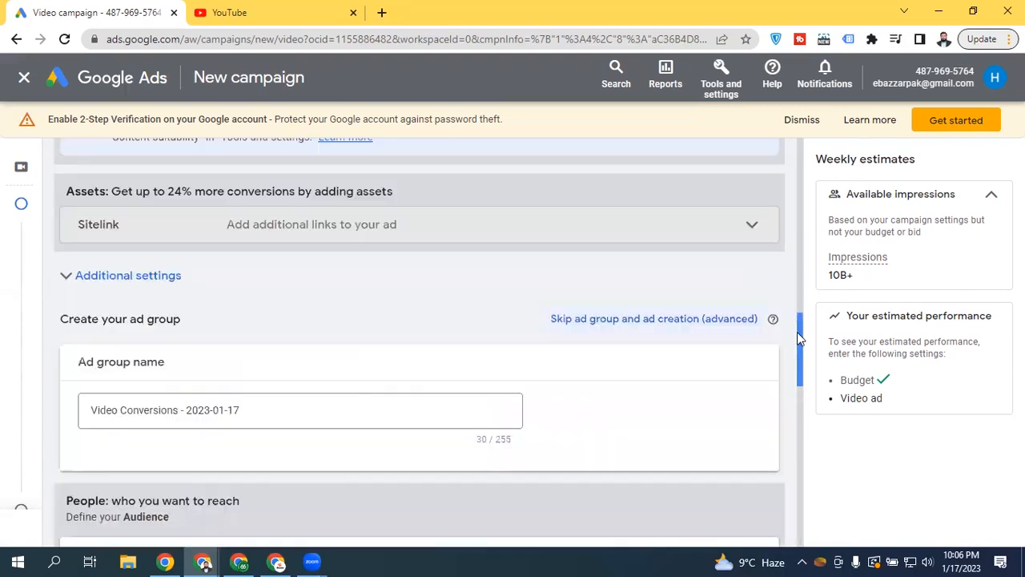
Expand and collapse the Additional settings and Advanced content targeting sections to check them
click(128, 274)
click(105, 279)
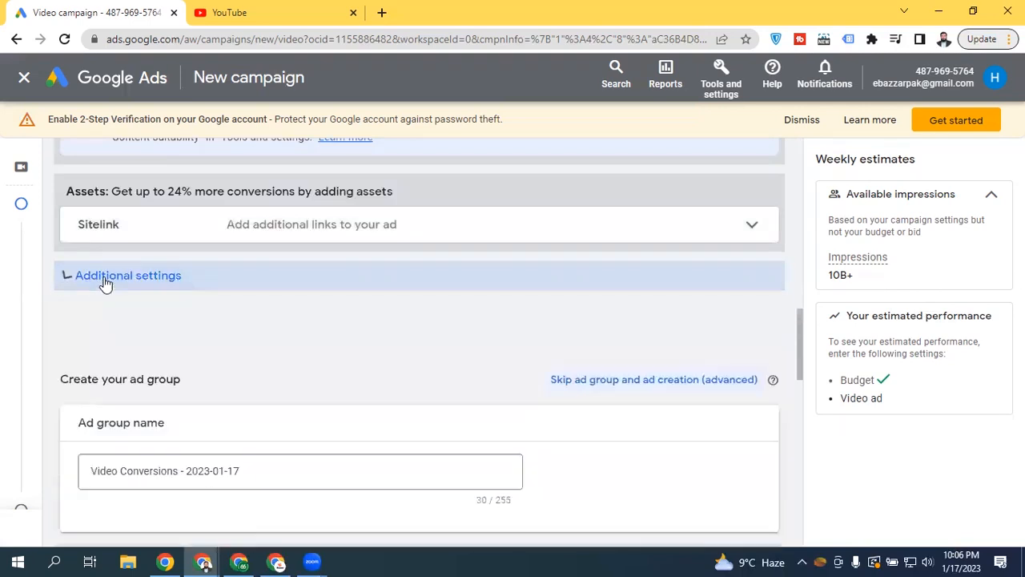
drag(797, 342, 796, 394)
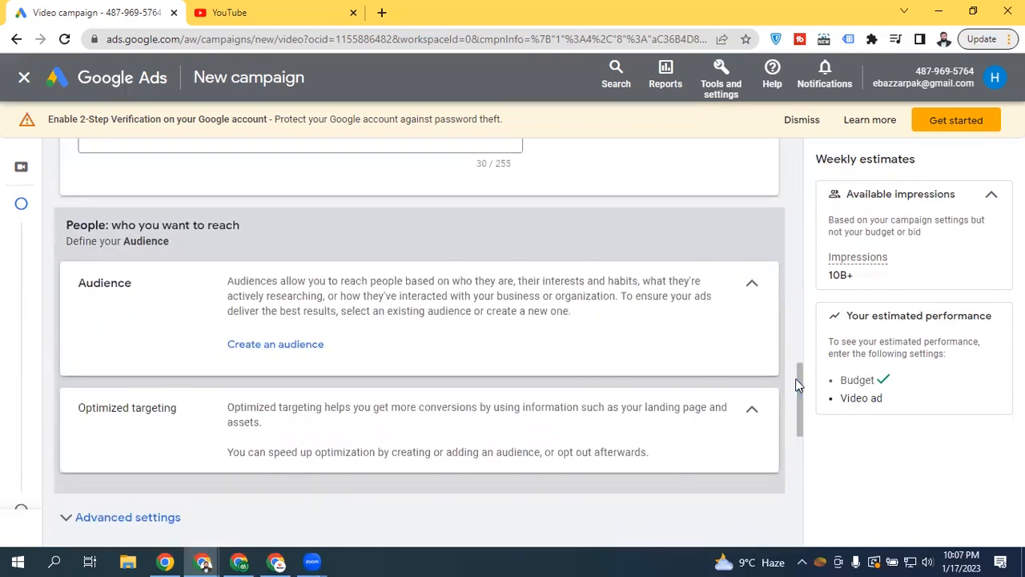
drag(800, 372, 799, 416)
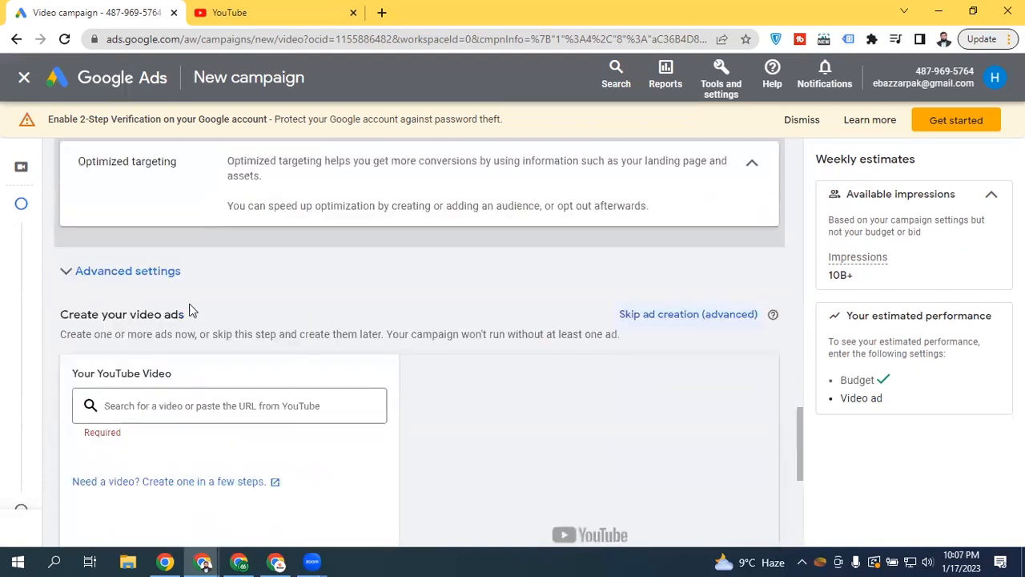
click(152, 271)
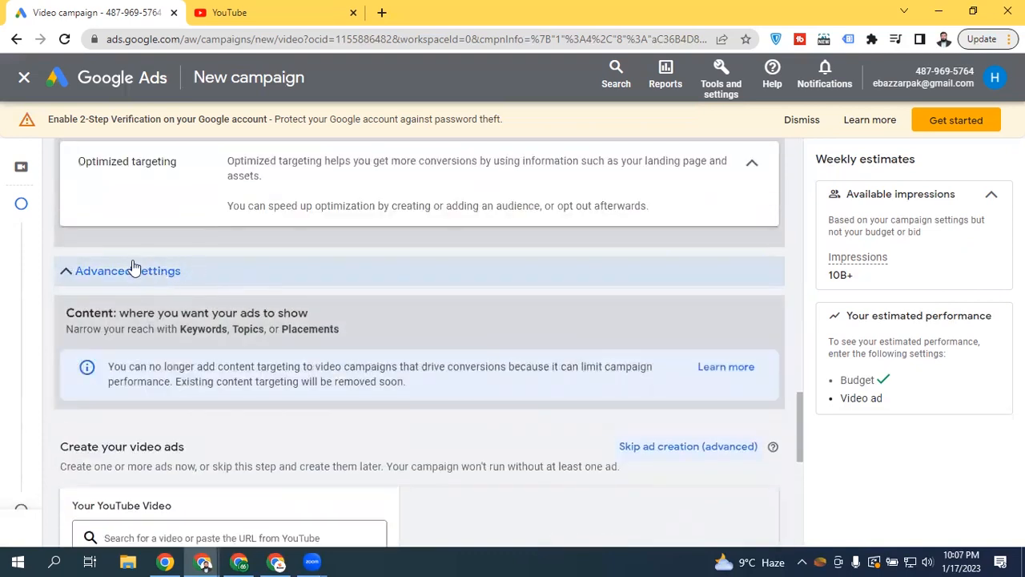
click(134, 269)
Scroll to Create your video ads and switch to the YouTube tab to find a video
drag(798, 417, 793, 347)
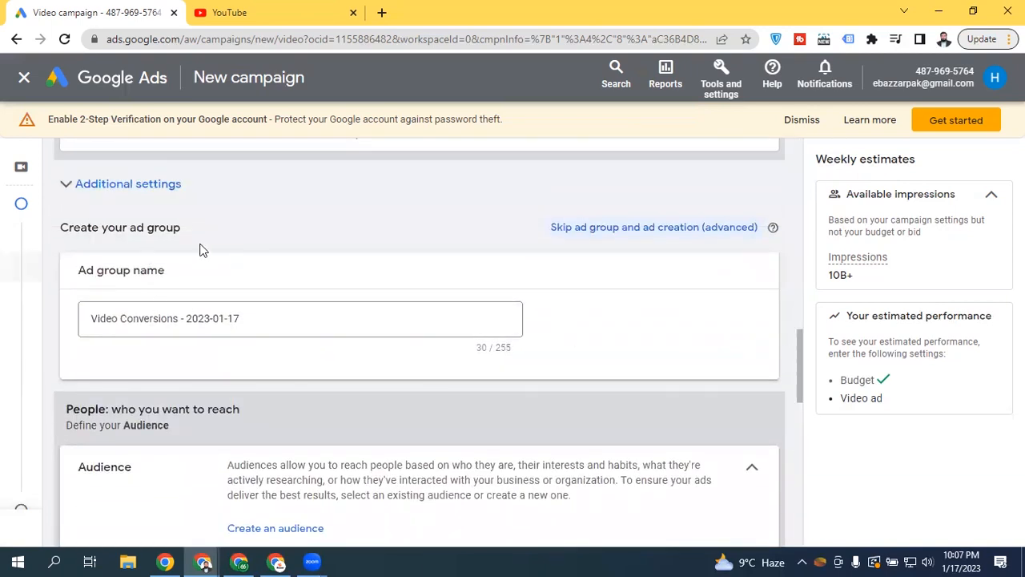
drag(797, 358, 713, 467)
click(152, 233)
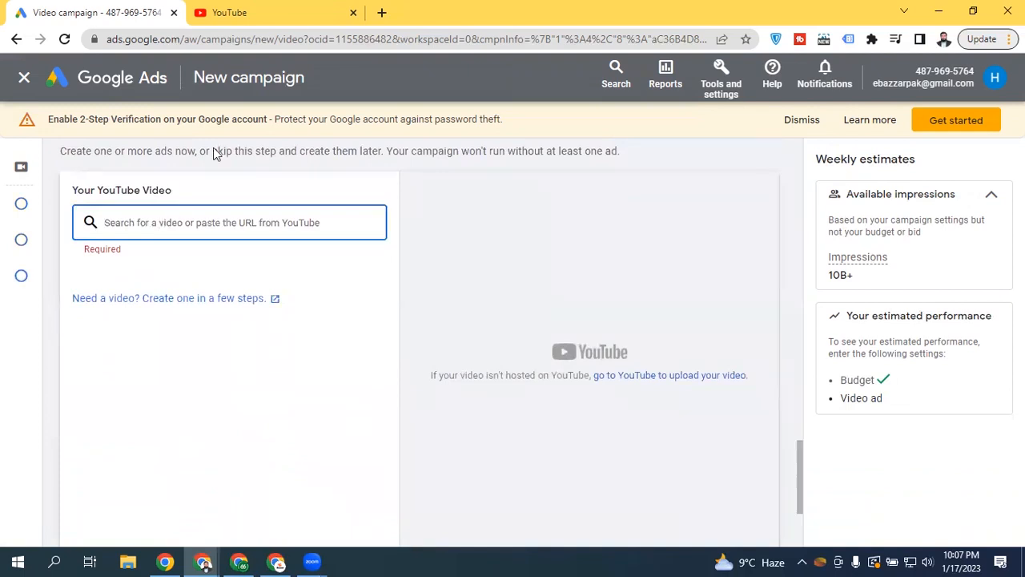
click(240, 13)
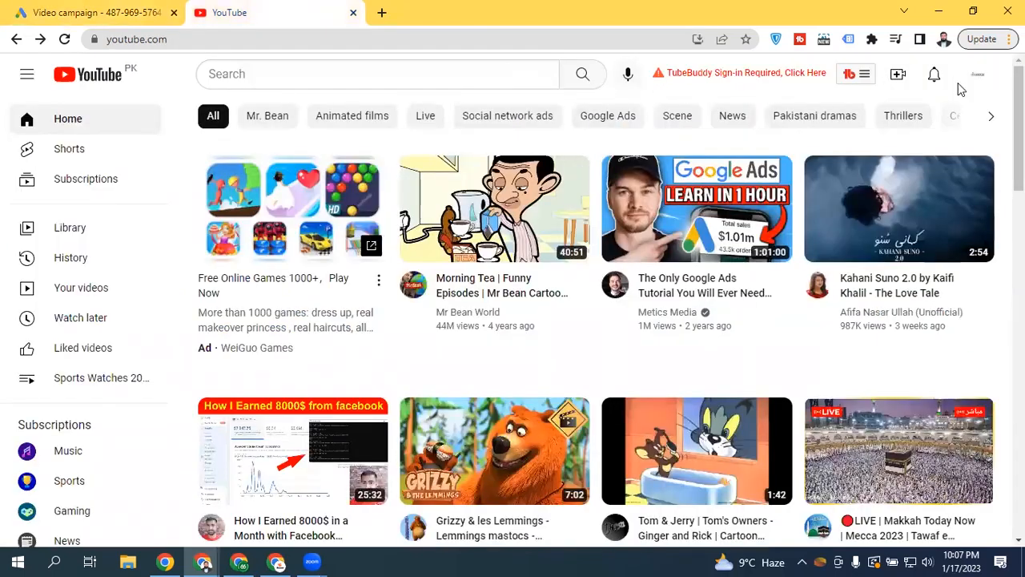
Copy the link to the channel's 'Best Sports Watch For Men 2023' short and return to the campaign tab
click(978, 75)
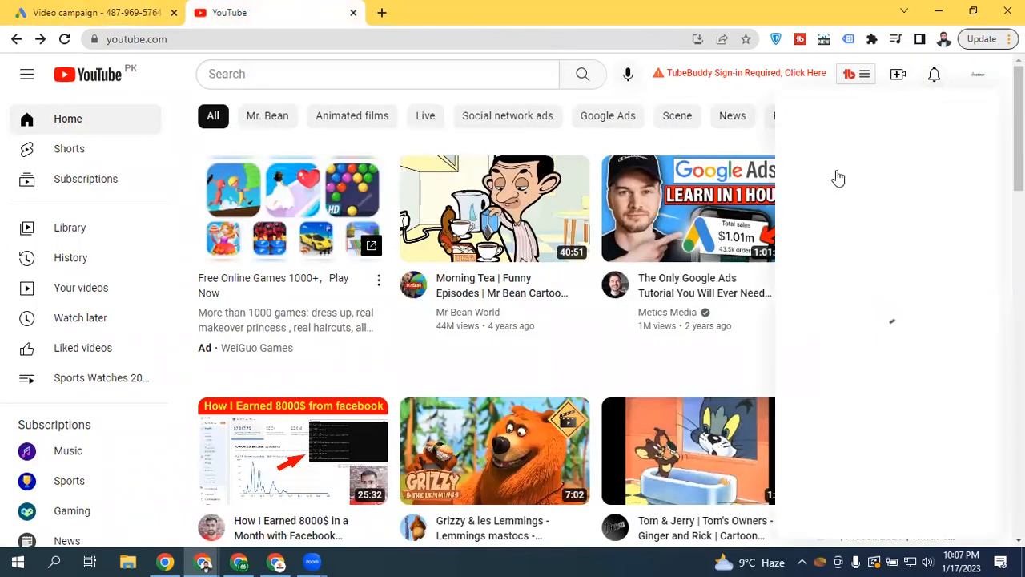
click(872, 168)
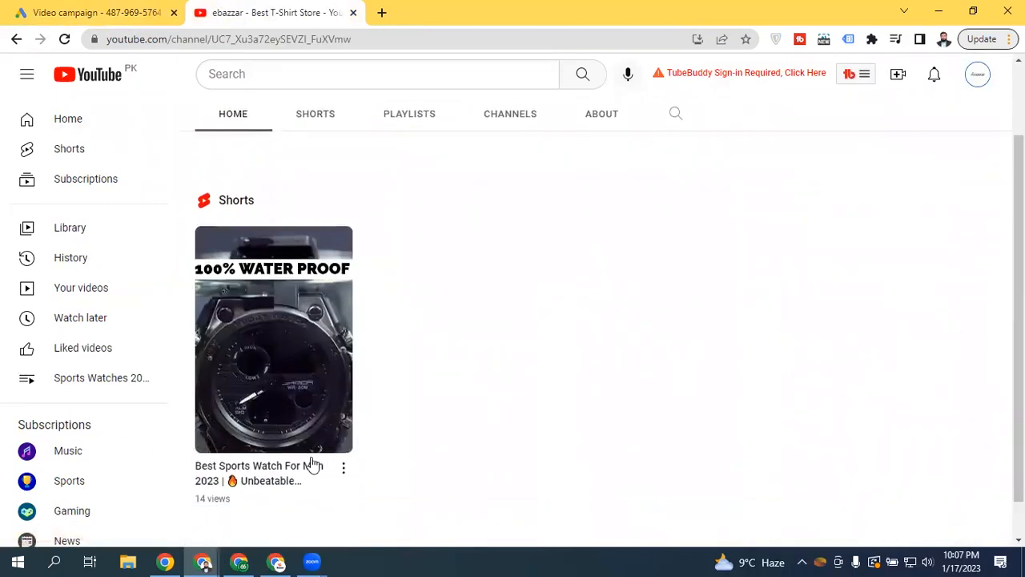
right_click(284, 479)
click(376, 414)
scroll(321, 326, down, 1)
click(96, 12)
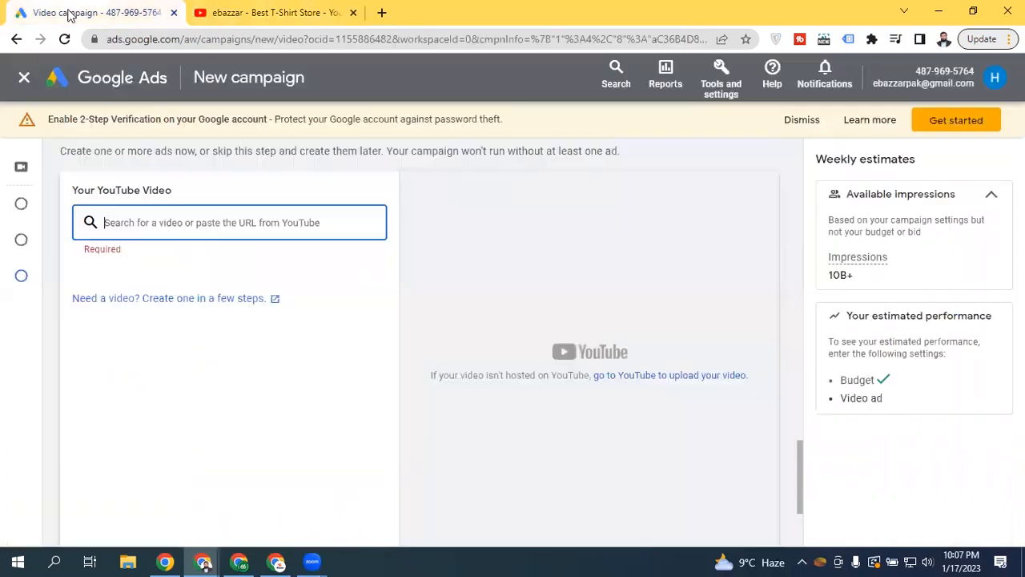
right_click(219, 226)
Paste the short's URL into the YouTube video field and scroll through the generated Ad #1 form
click(254, 337)
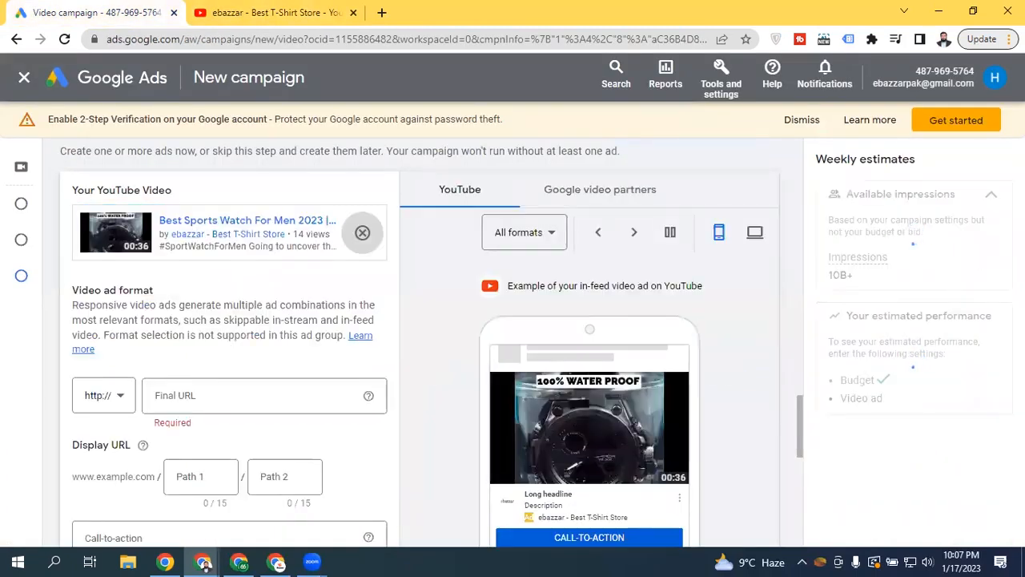
drag(799, 416, 781, 386)
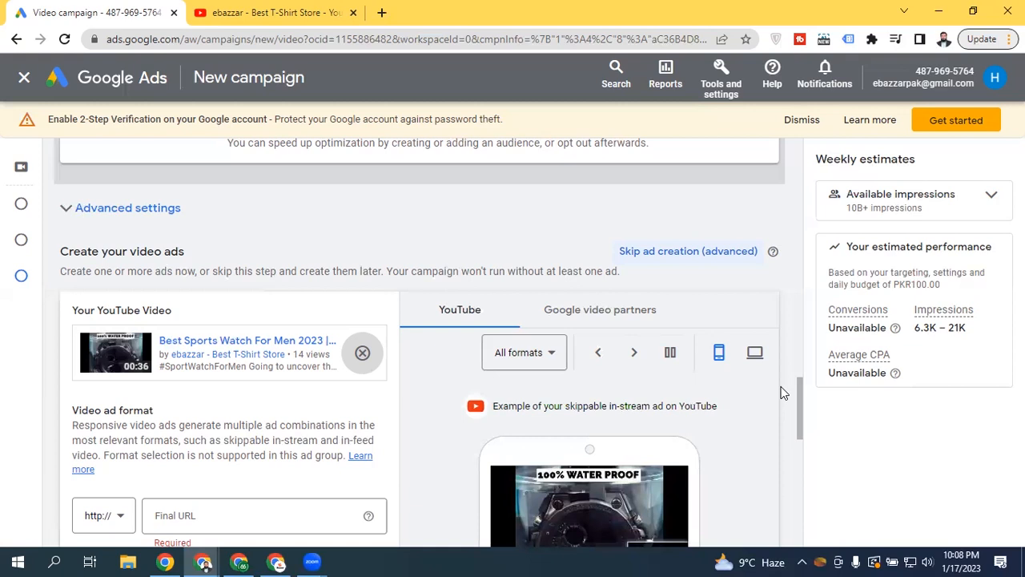
drag(799, 385, 773, 441)
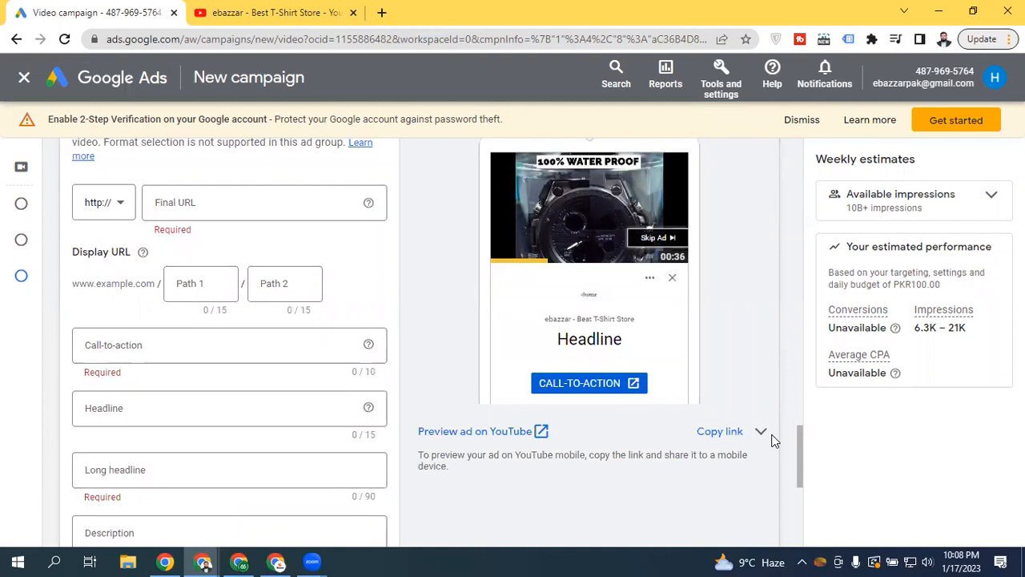
mouse_move(797, 440)
mouse_down()
mouse_move(791, 412)
mouse_move(789, 442)
mouse_up()
scroll(790, 448, down, 2)
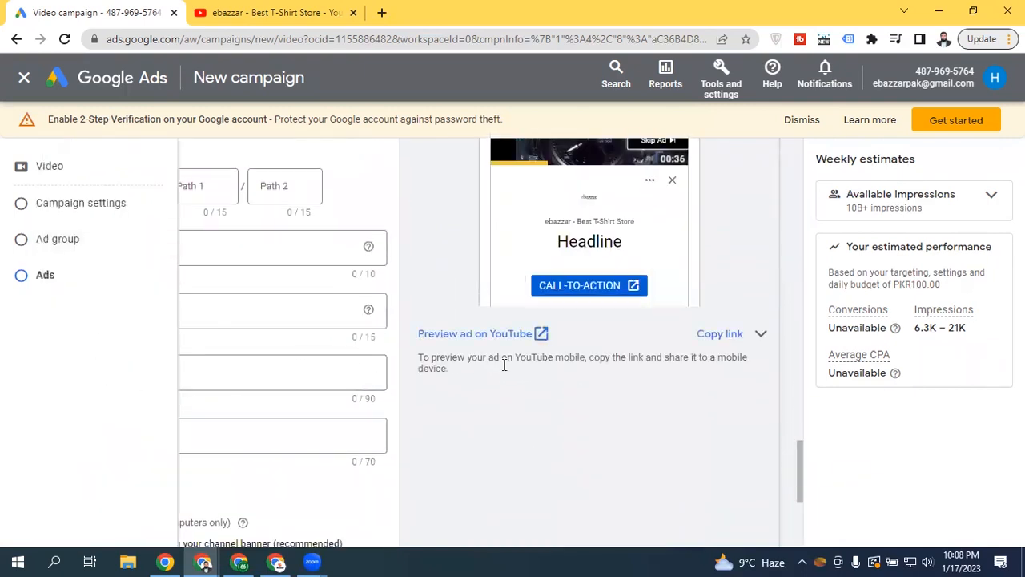
drag(797, 452, 797, 502)
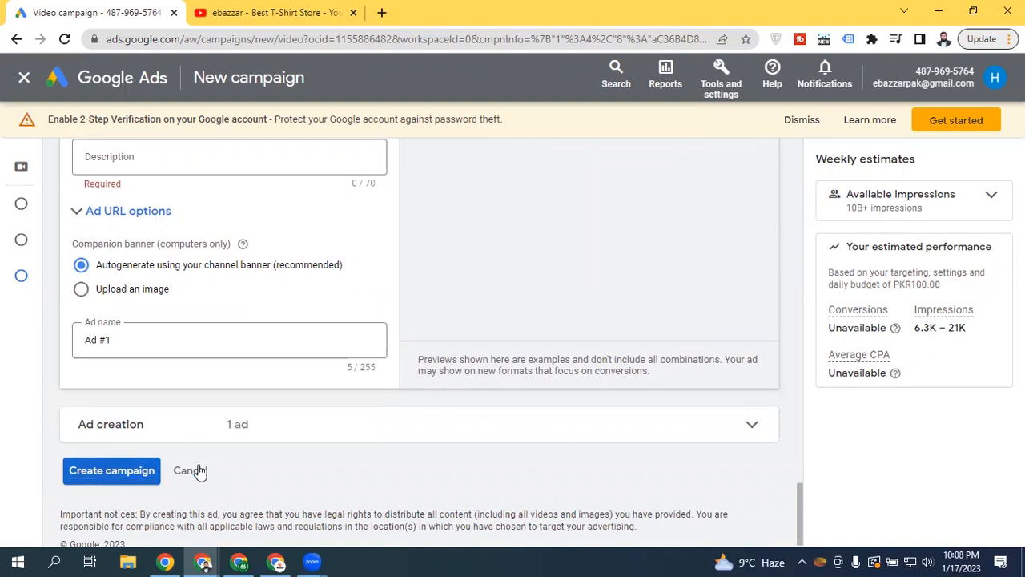
drag(800, 497, 802, 419)
Set the ad's Final URL to watchshippers.com
click(259, 341)
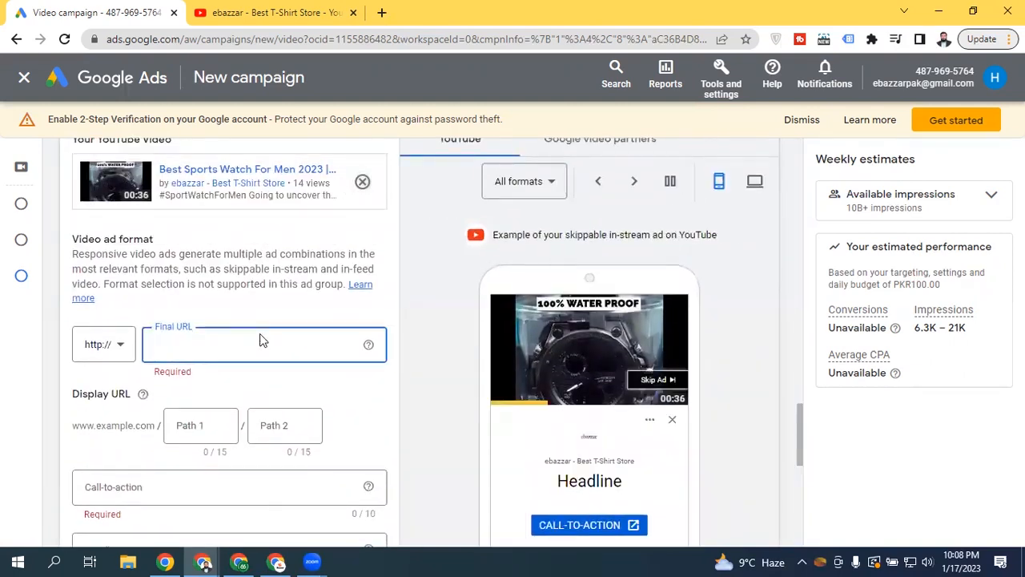
text(watchshippers.com)
key(Tab)
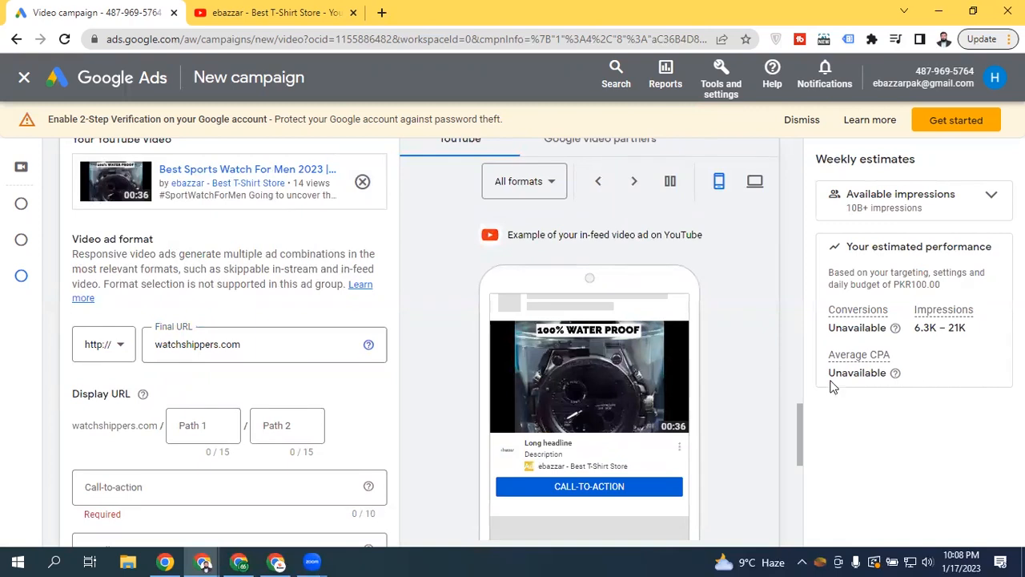
drag(800, 413, 800, 433)
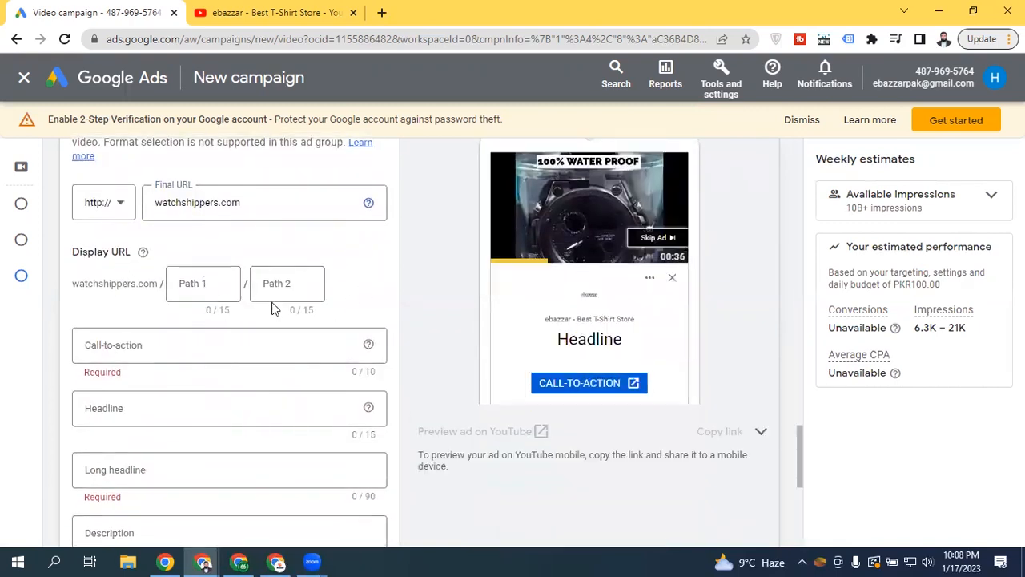
Set display path 1 to products and path 2 to watches, fixing the 'watces' typo
click(215, 285)
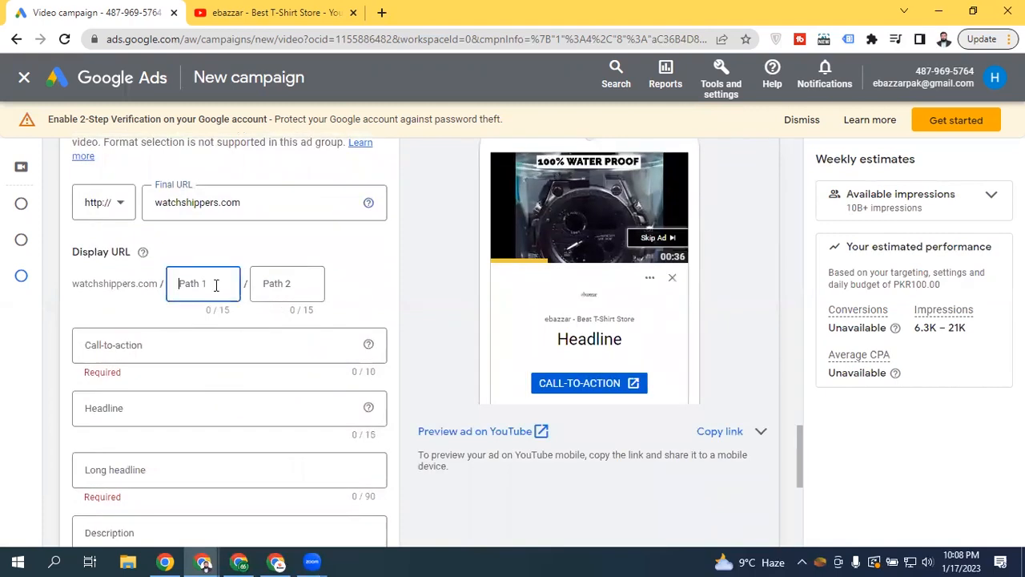
text(pro)
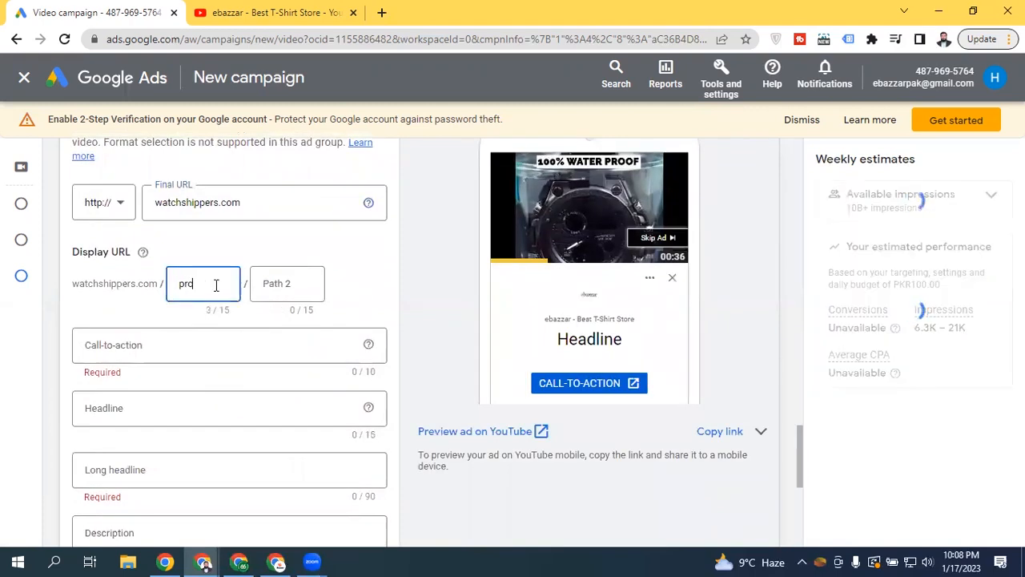
text(ducts)
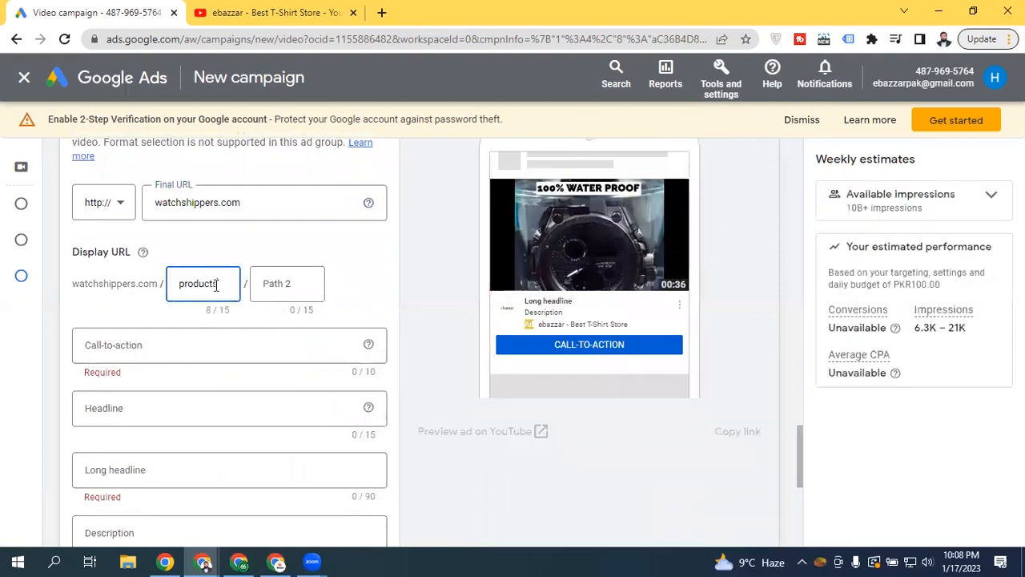
click(292, 282)
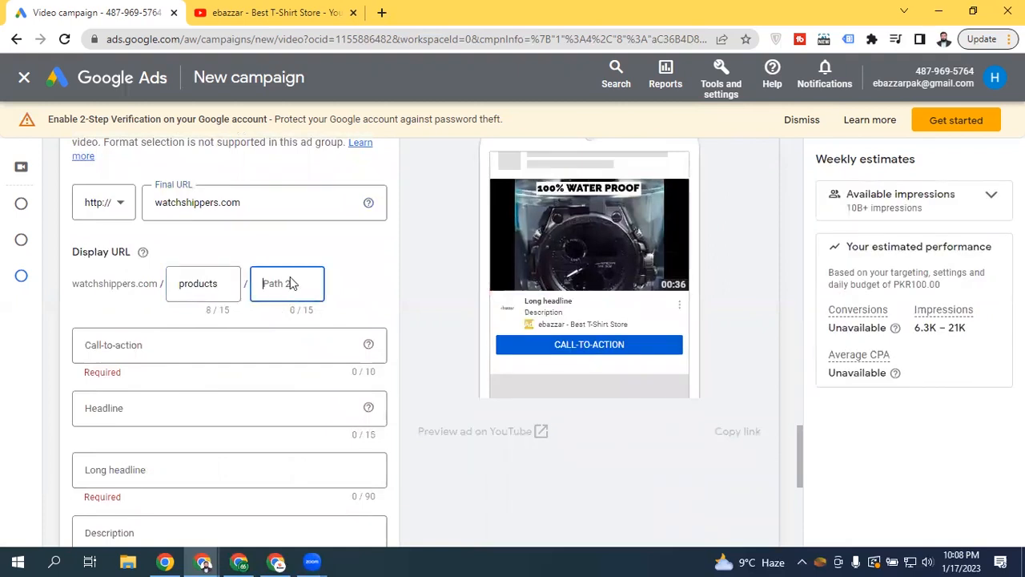
text(wat)
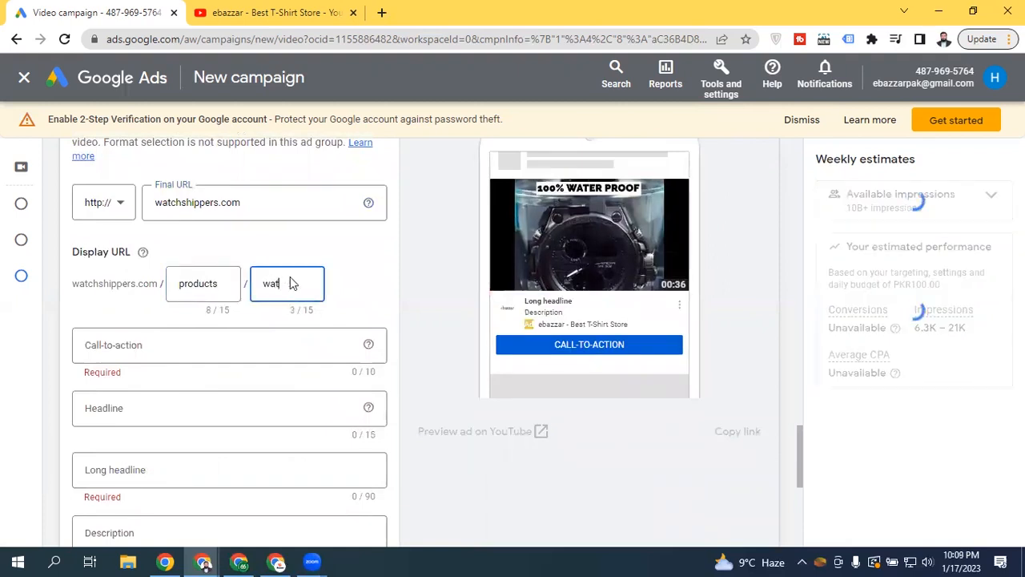
text(ces)
click(129, 303)
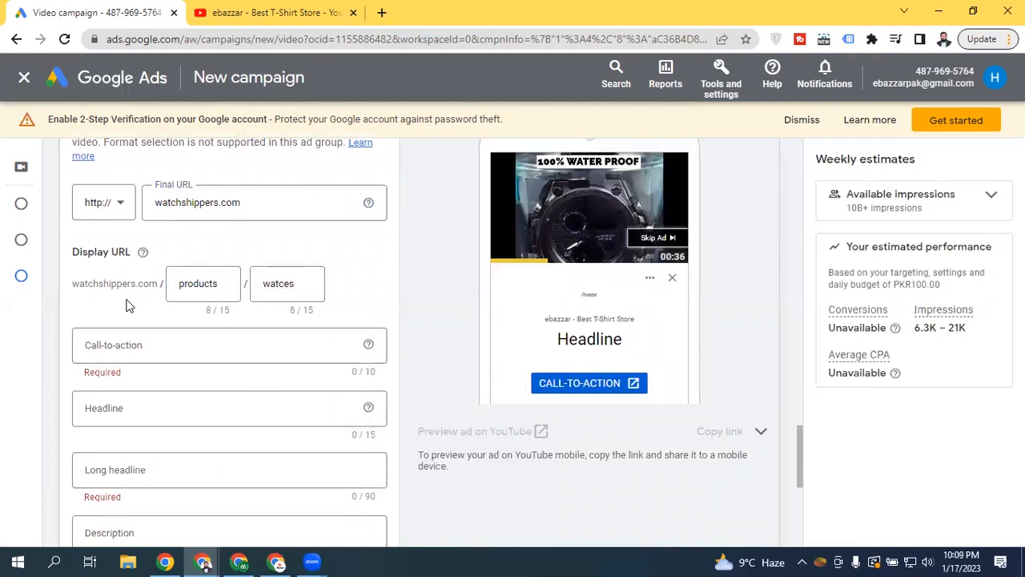
click(285, 285)
text(h)
click(88, 302)
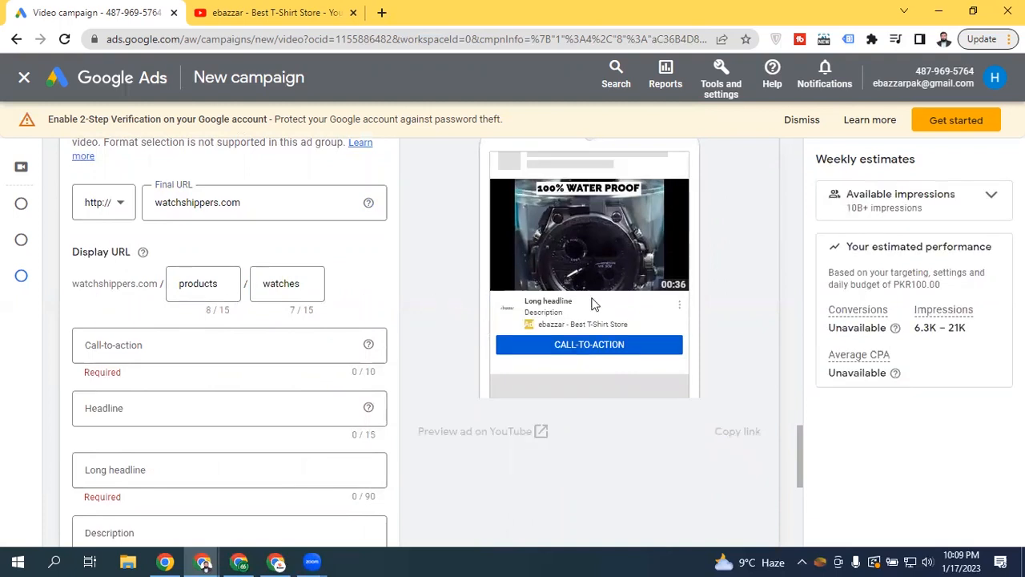
click(118, 345)
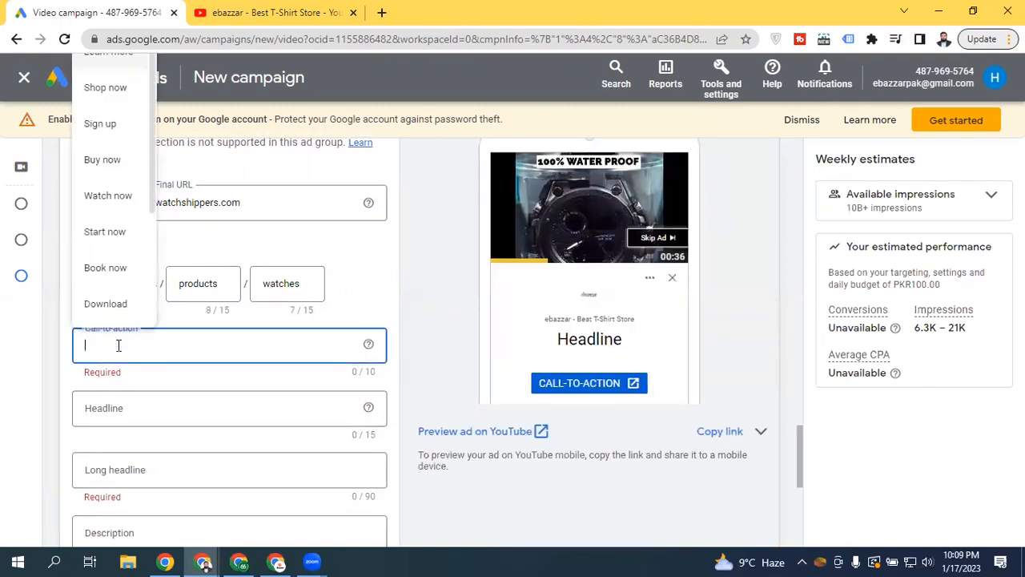
Choose Shop now as the call-to-action and enter the headline 'Buy Best Watch'
click(112, 87)
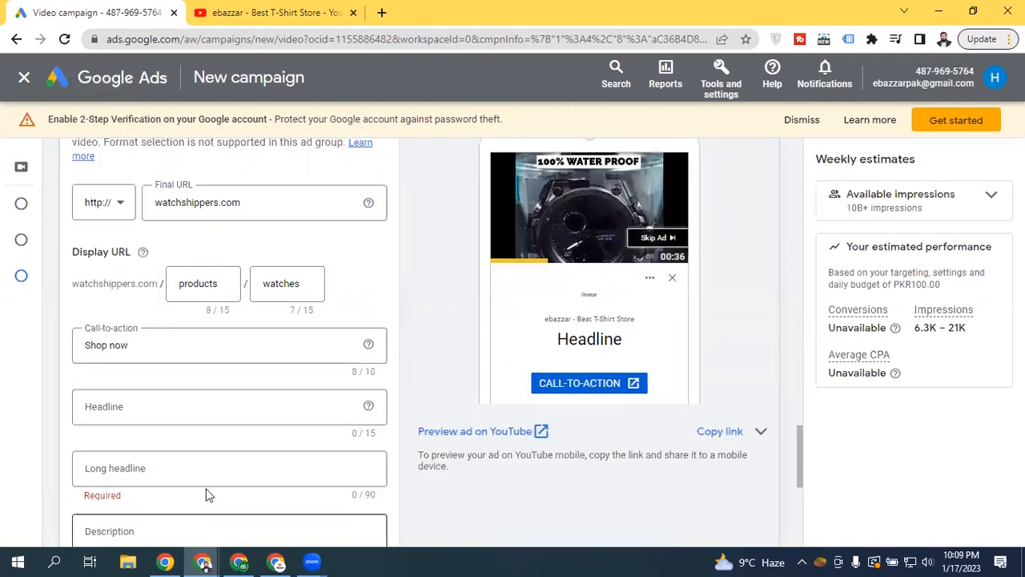
click(142, 407)
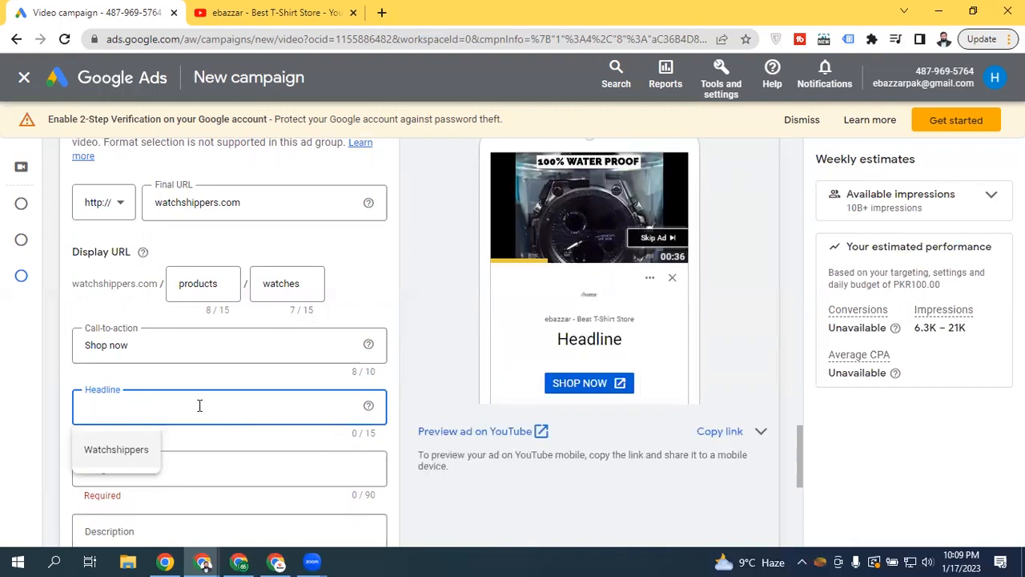
text(Best Watch)
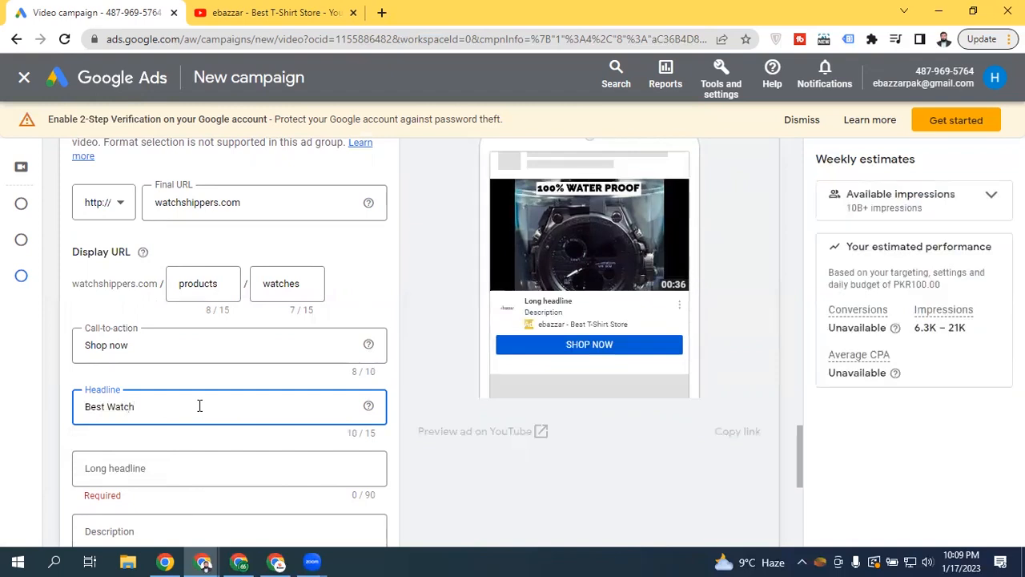
click(88, 409)
text(Buy)
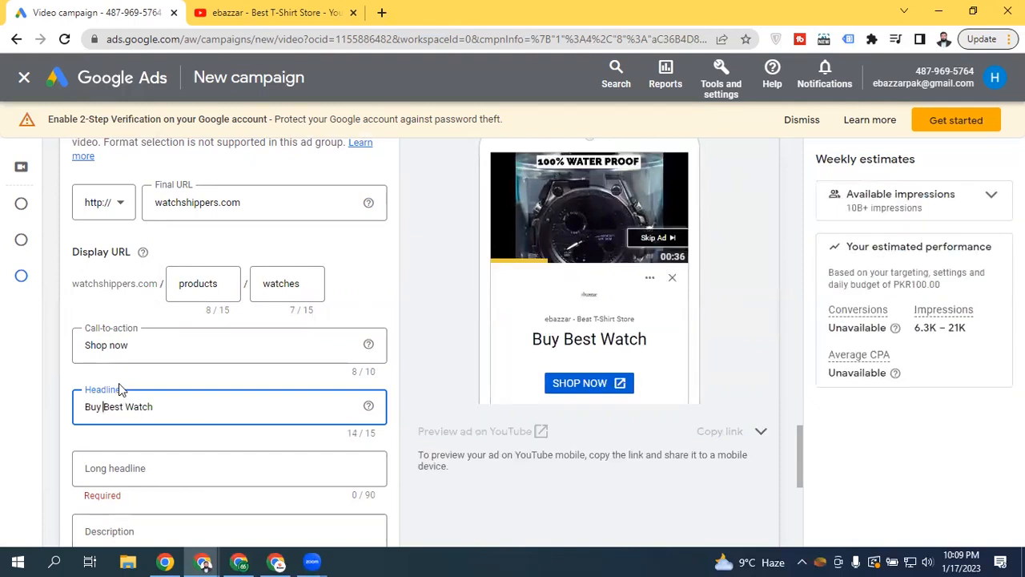
drag(796, 432, 799, 446)
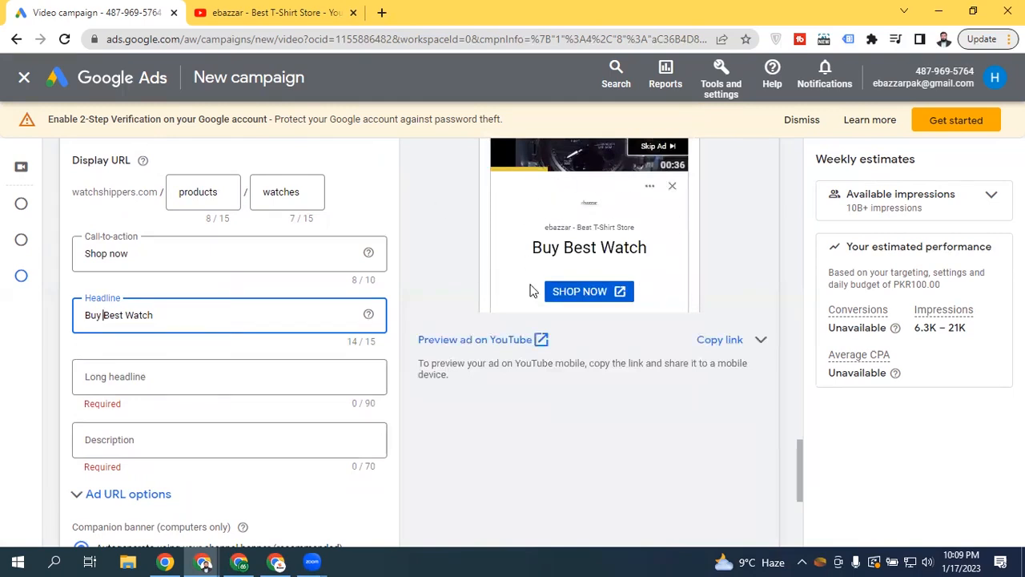
click(149, 380)
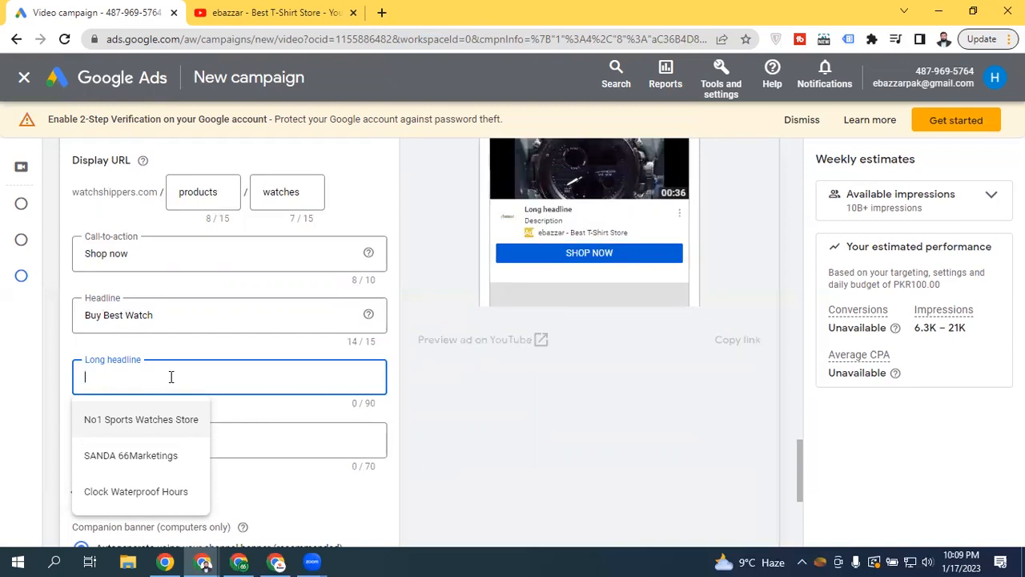
Enter the long headline 'Best Sports Watch for Men 2023', correcting the mistyped year
text(Best )
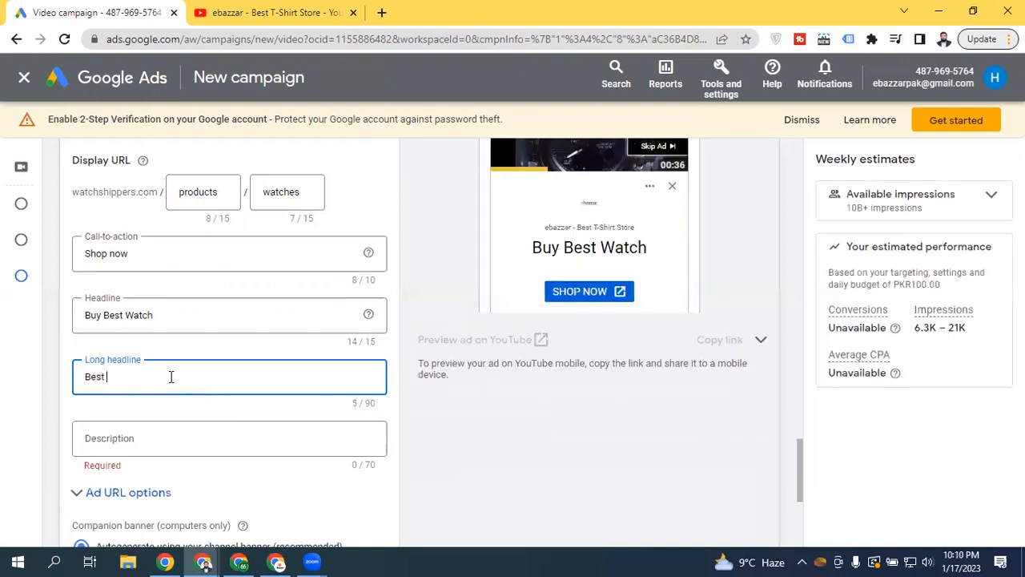
text(Sports )
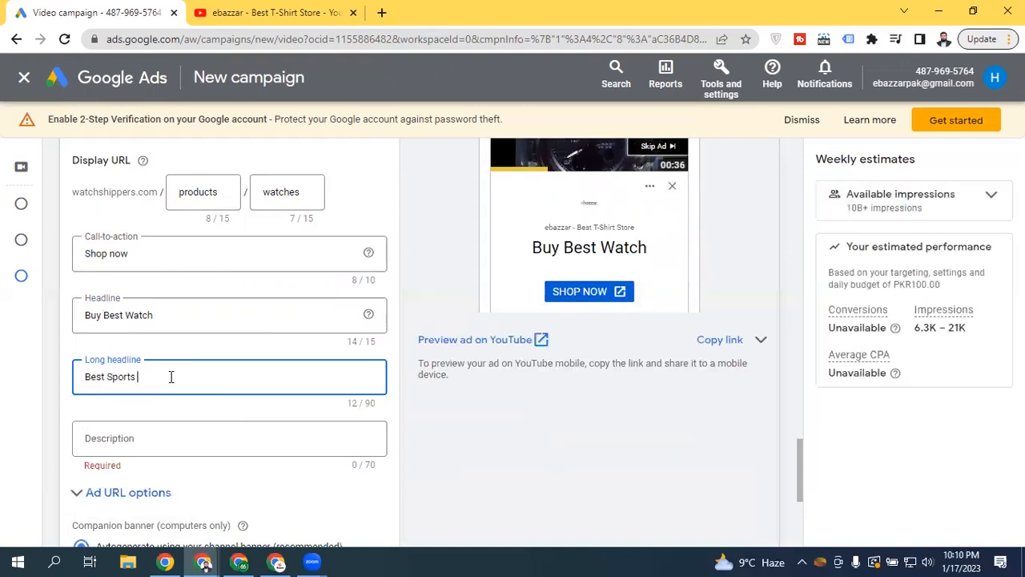
text(Watch for)
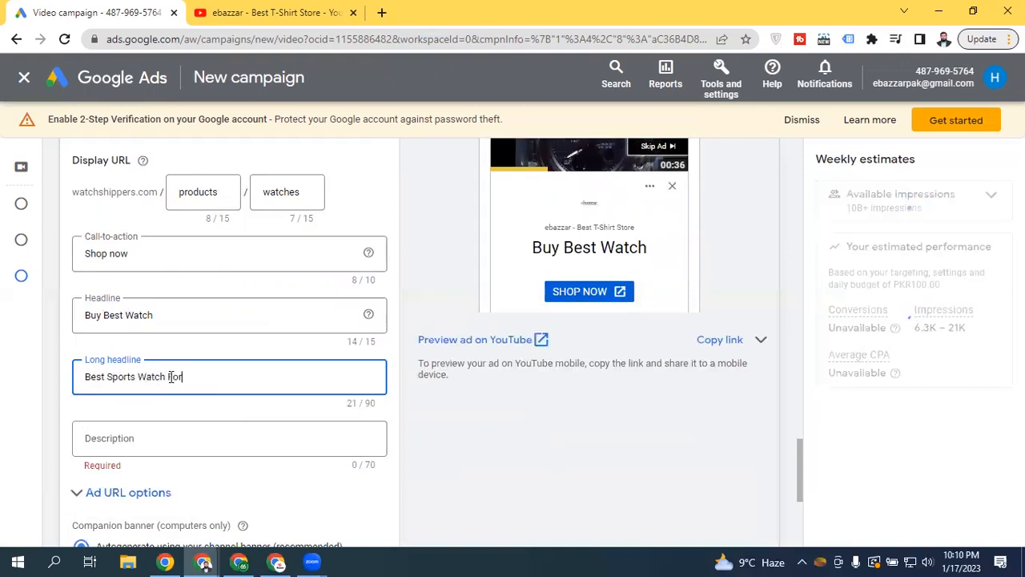
text( Men 20223)
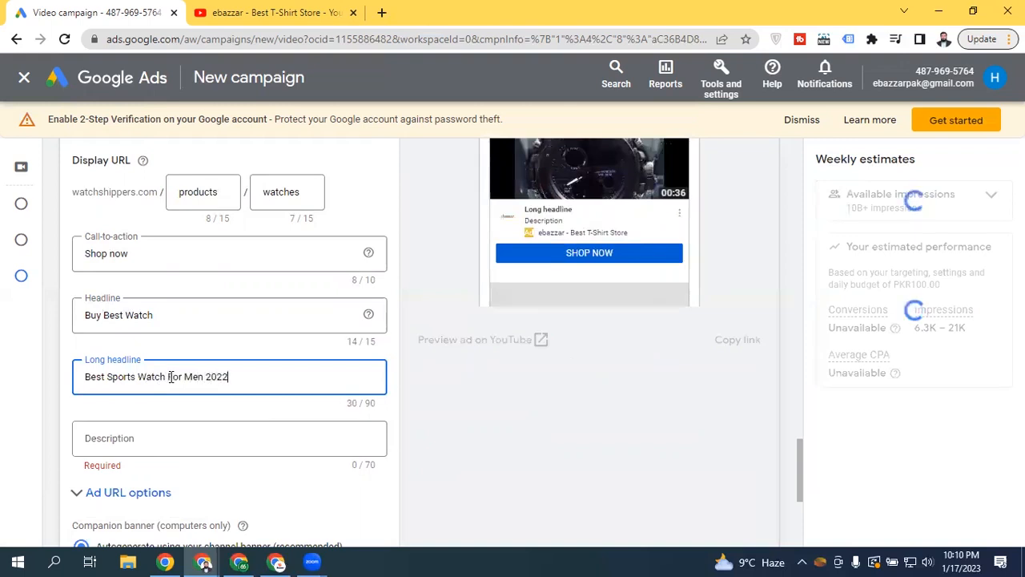
key(BackSpace)
key(BackSpace)
text(3)
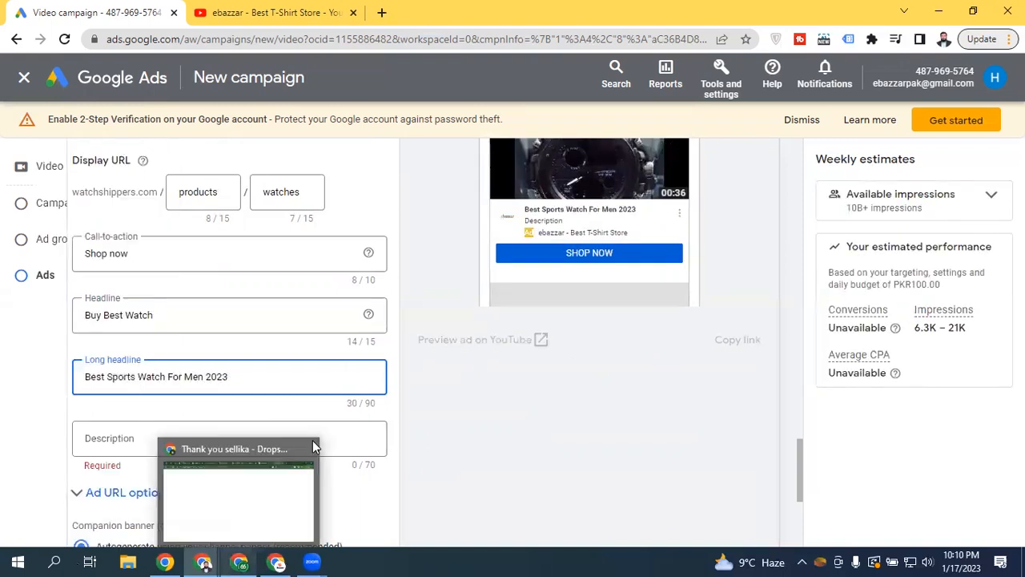
Fill the Description with the autofill suggestion 'Watchshippers – No1 Sports Watches'
click(109, 442)
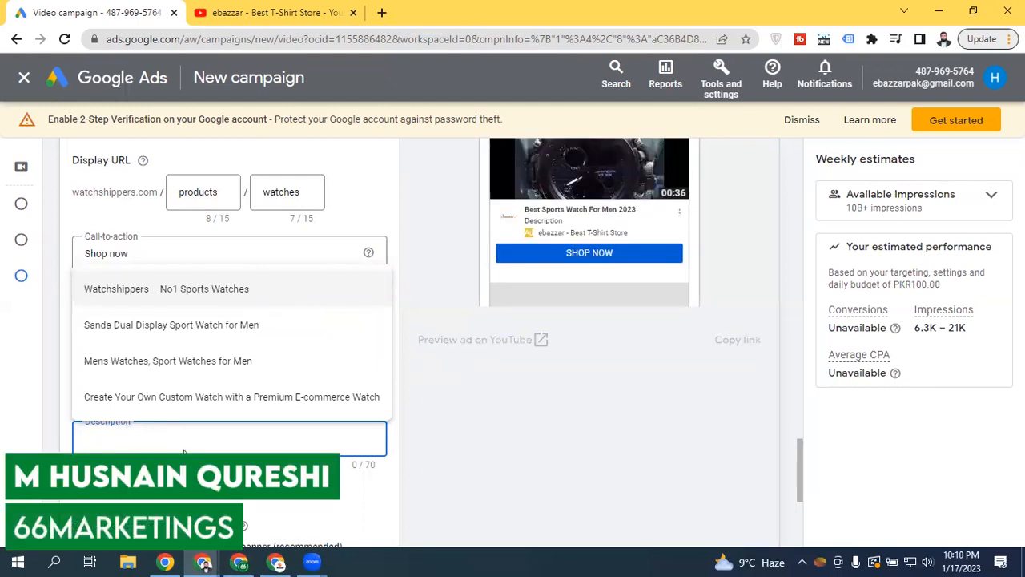
click(190, 291)
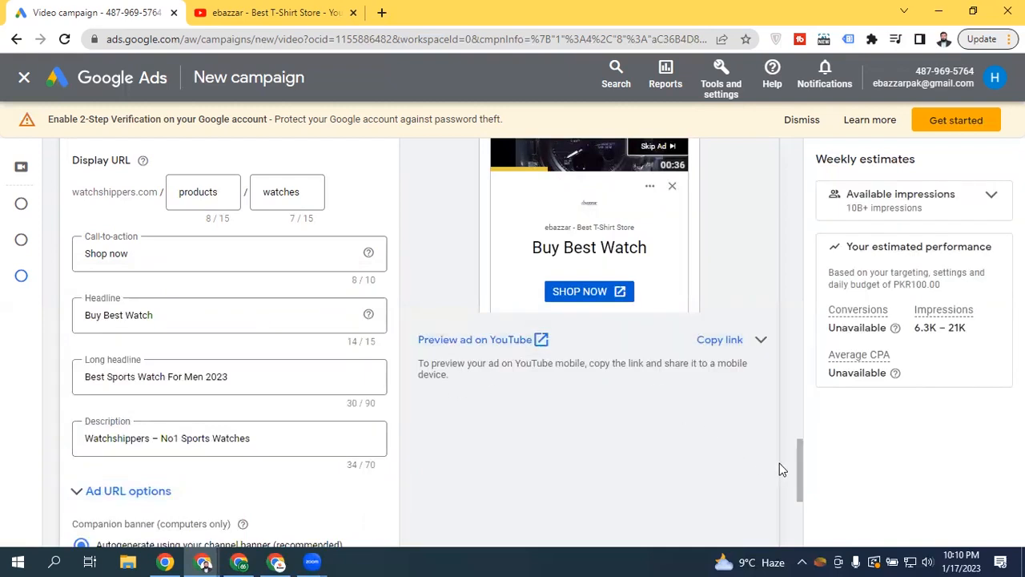
drag(796, 460, 799, 440)
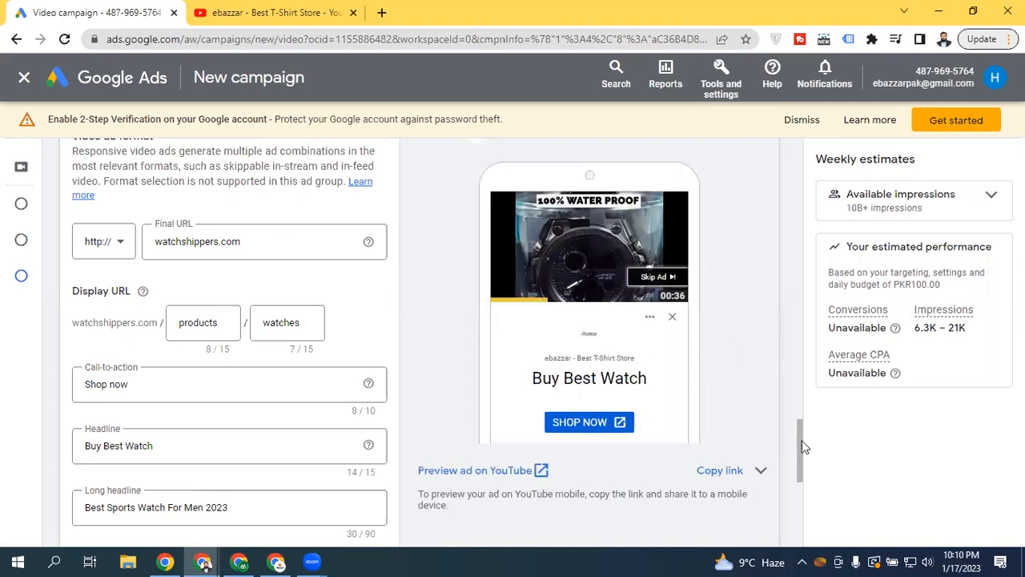
drag(802, 447, 801, 420)
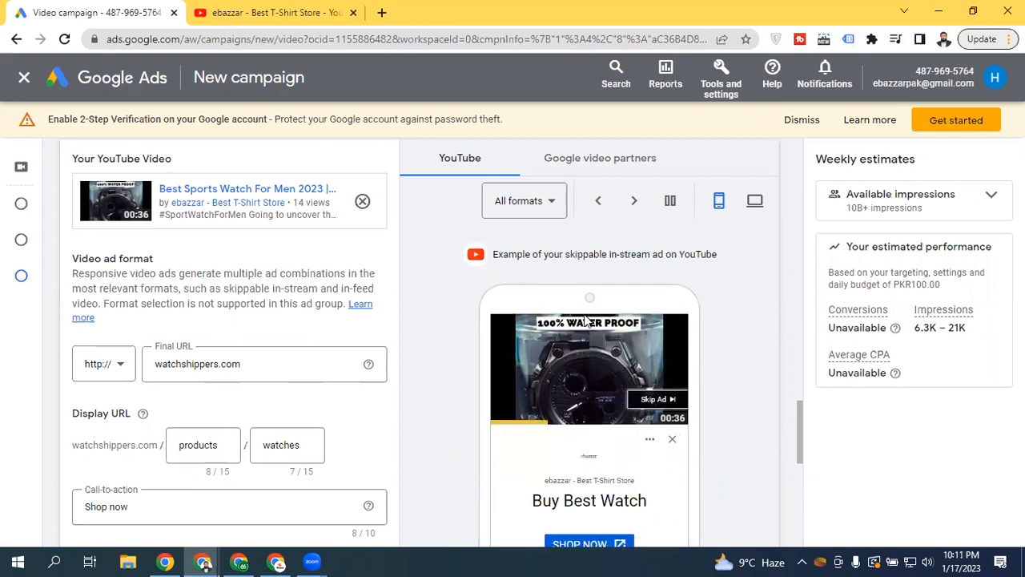
drag(224, 289, 102, 299)
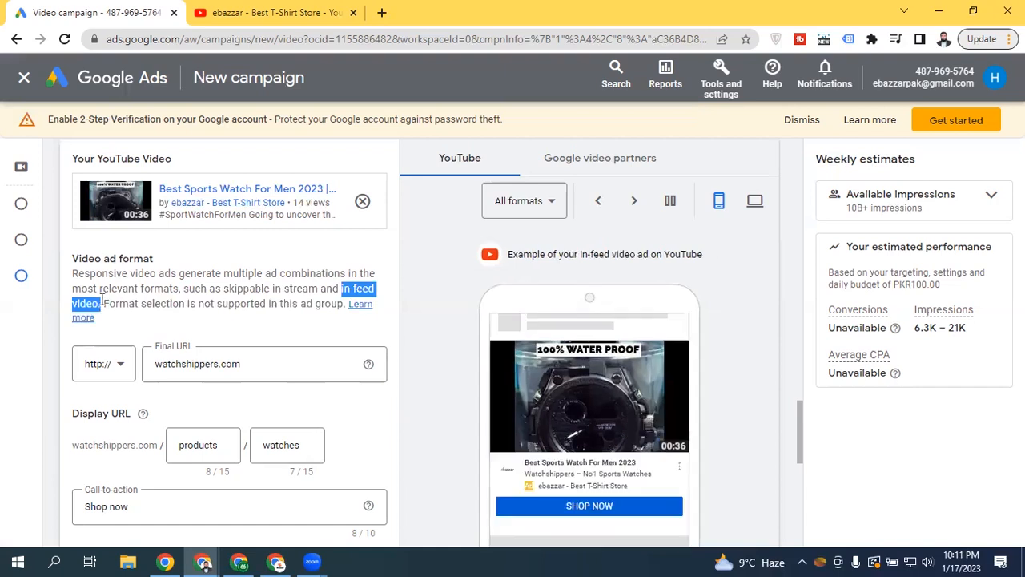
click(167, 289)
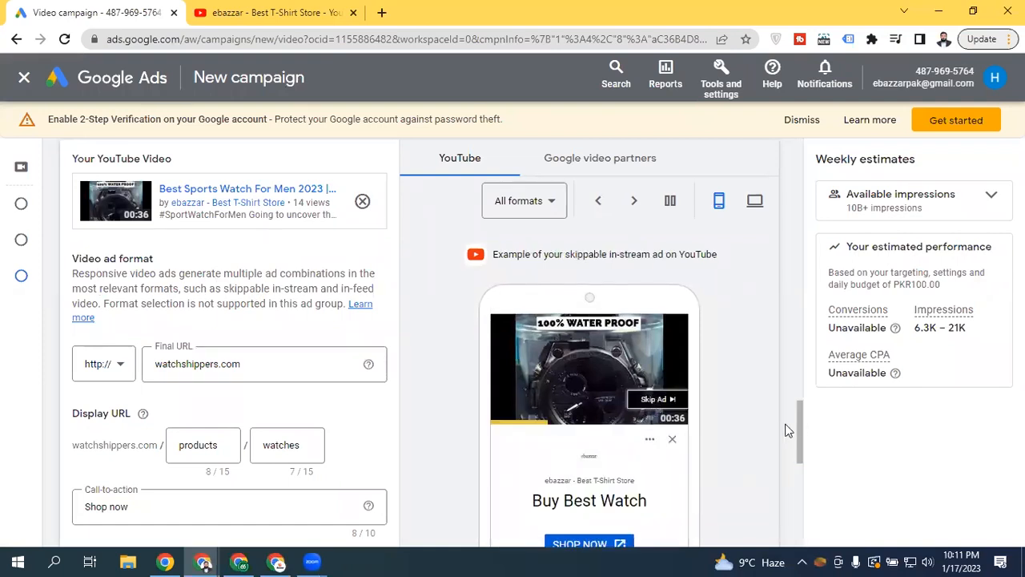
scroll(799, 443, down, 2)
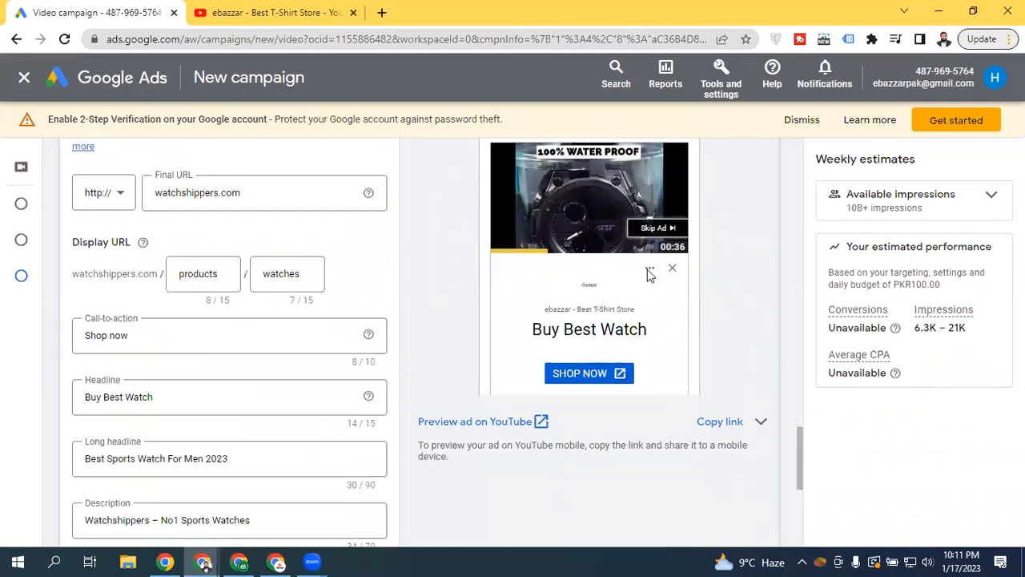
drag(798, 439, 798, 435)
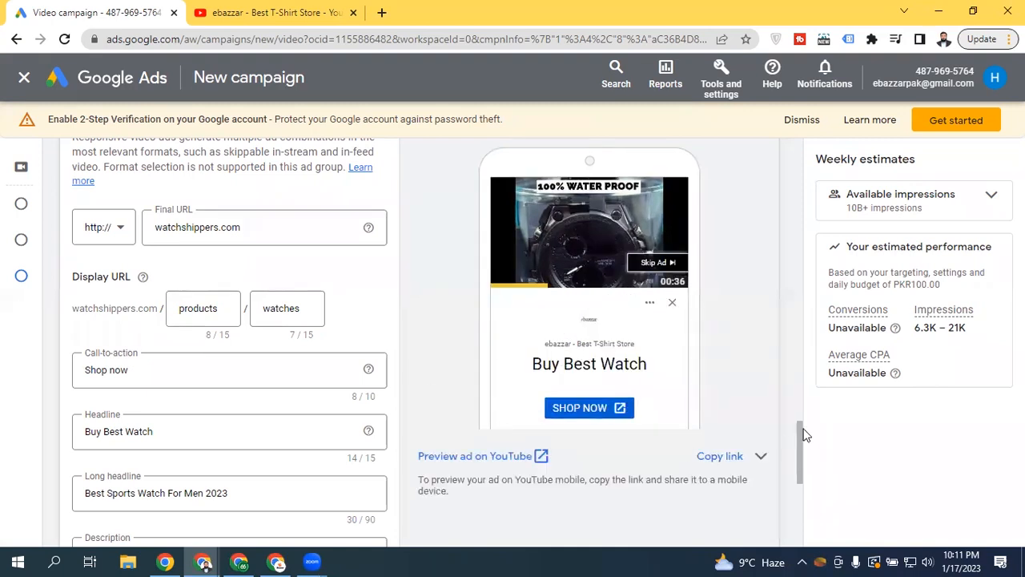
drag(800, 410, 799, 511)
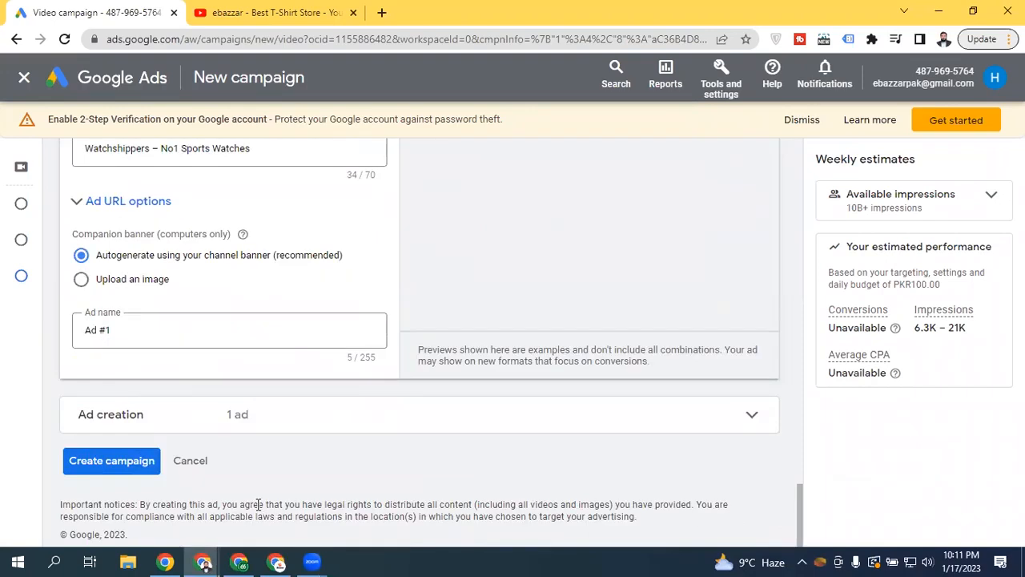
Submit the campaign, raise the daily budget from PKR 100 to PKR 200, and resubmit
click(122, 469)
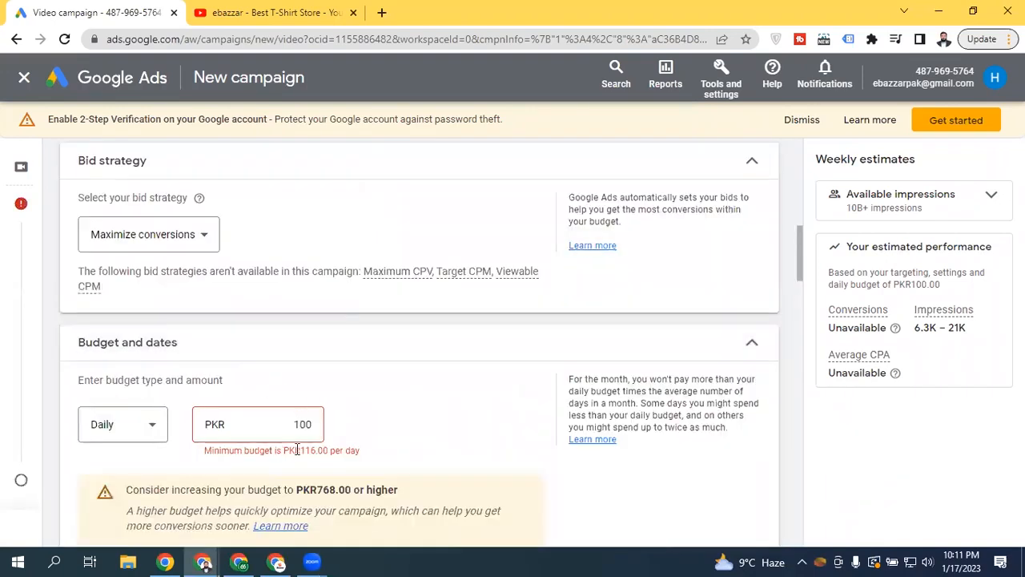
double_click(299, 424)
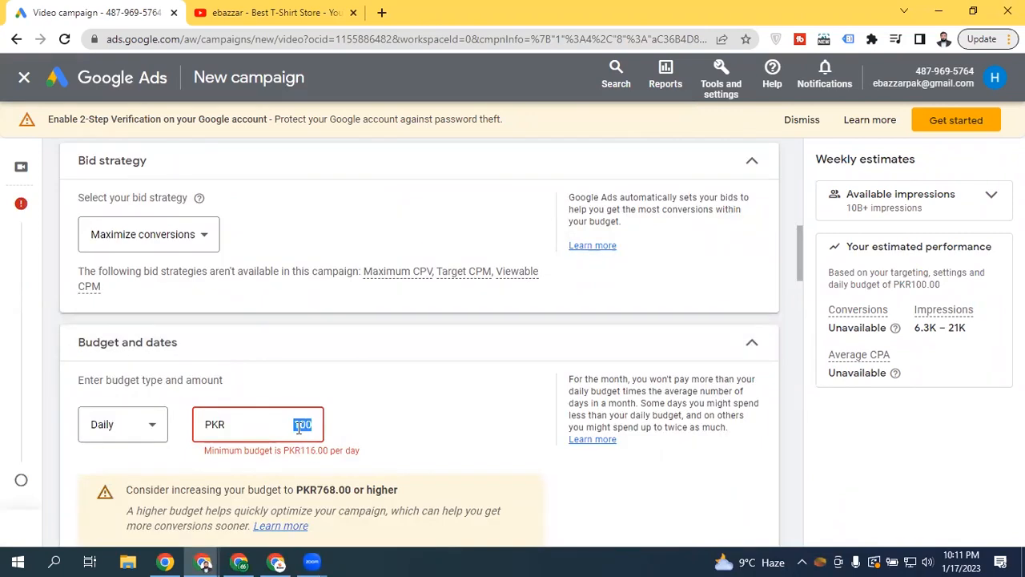
text(200)
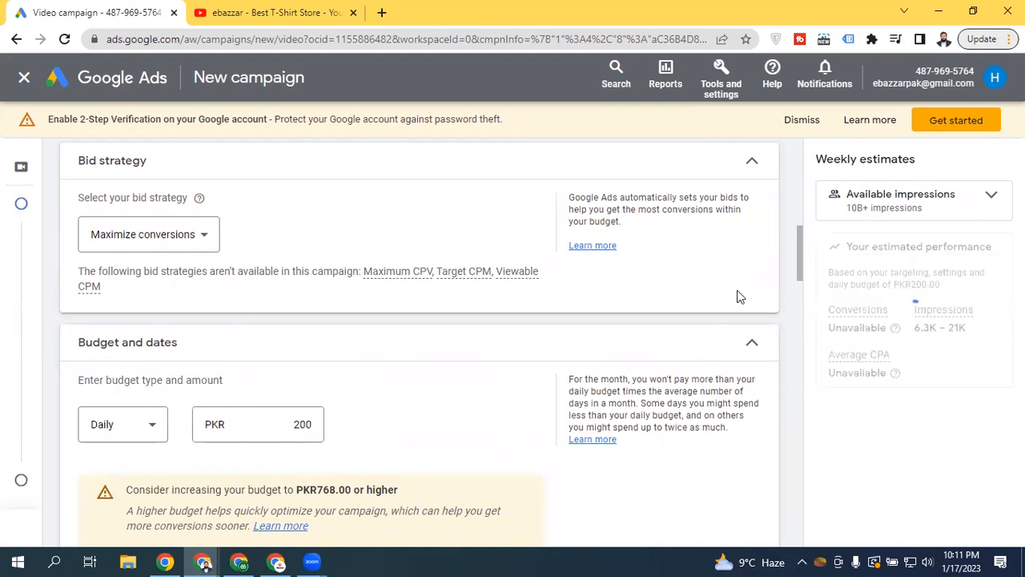
drag(800, 244, 789, 531)
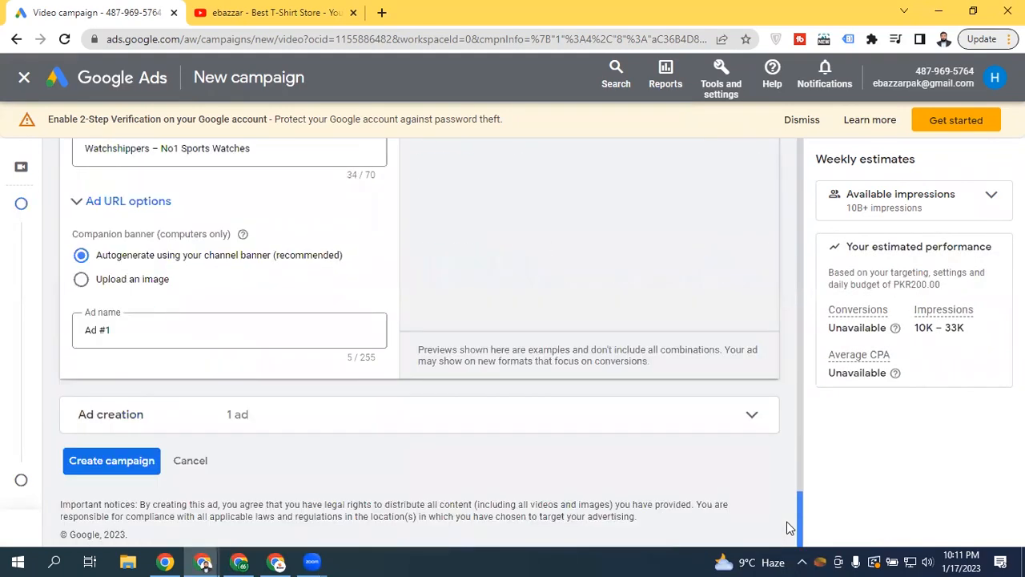
click(76, 459)
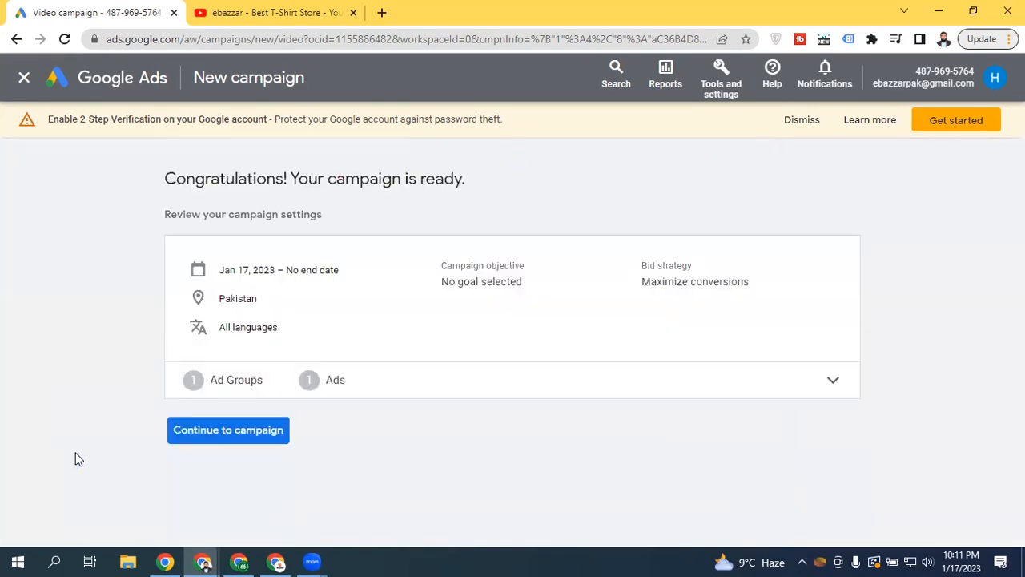
Inspect the confirmation summary (Jan 17, 2023 start, Pakistan targeting) and the ad group details
click(713, 392)
drag(144, 196, 672, 268)
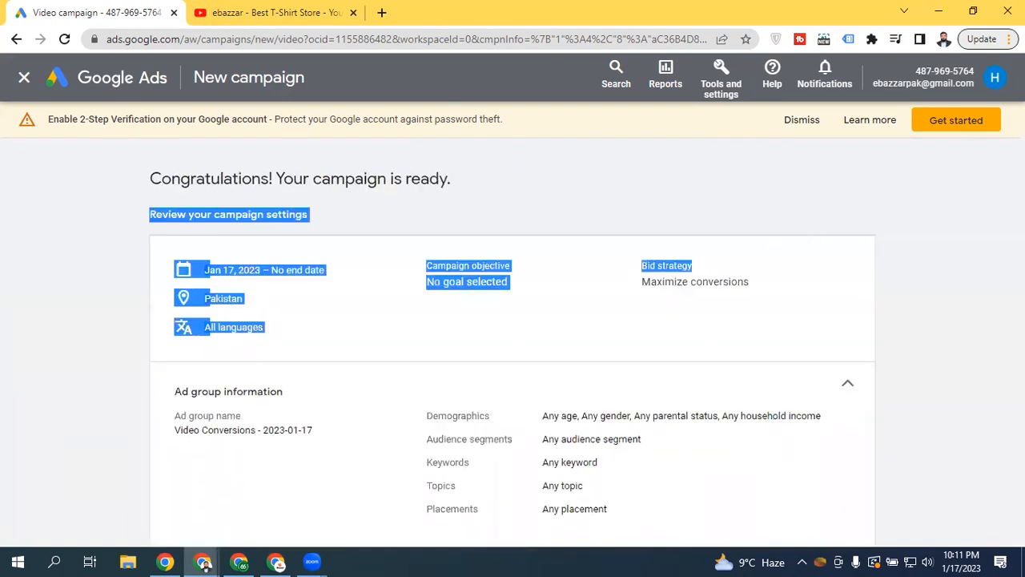
click(565, 183)
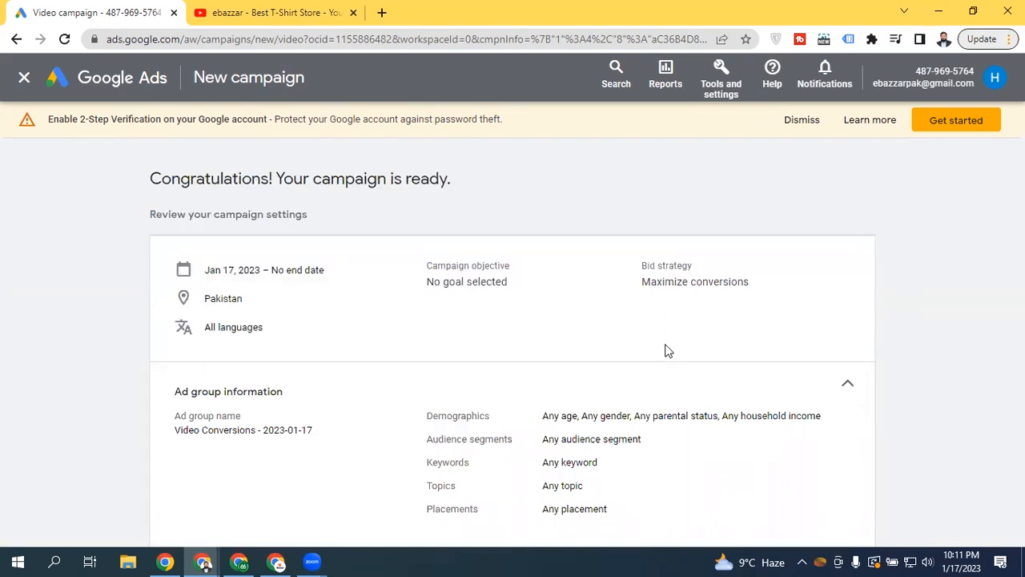
key(ctrl+minus)
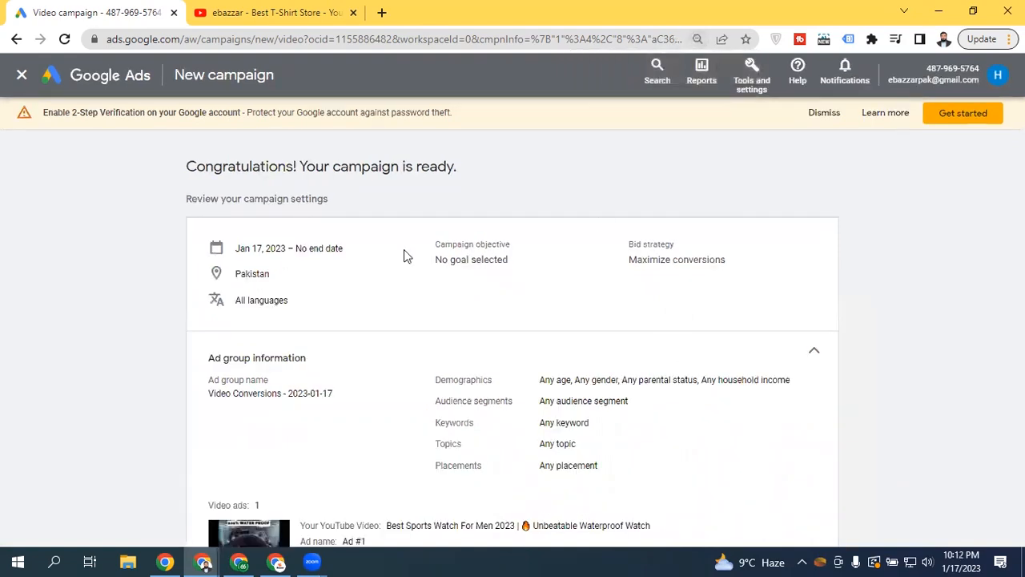
key(ctrl+minus)
key(ctrl+minus)
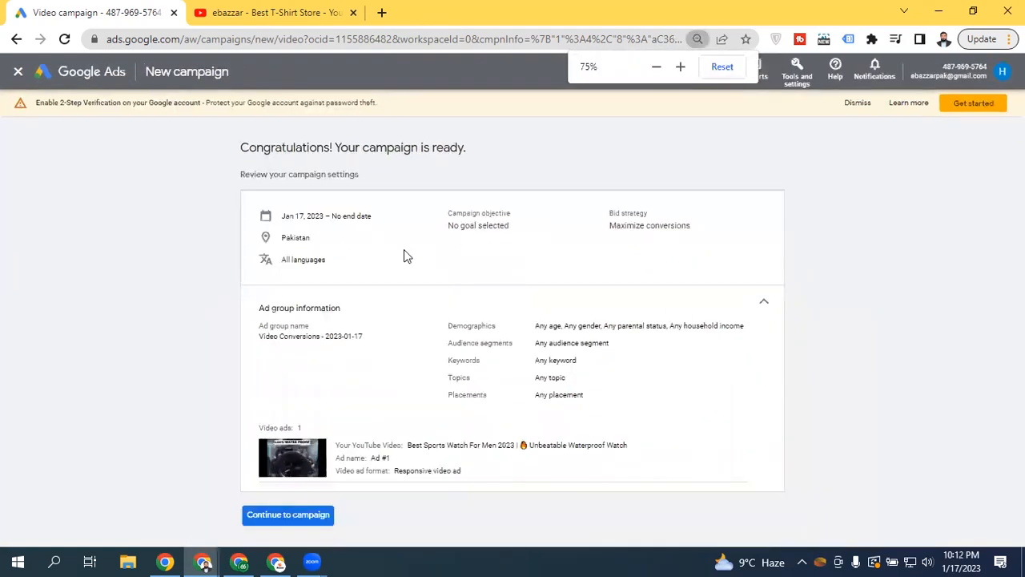
click(763, 302)
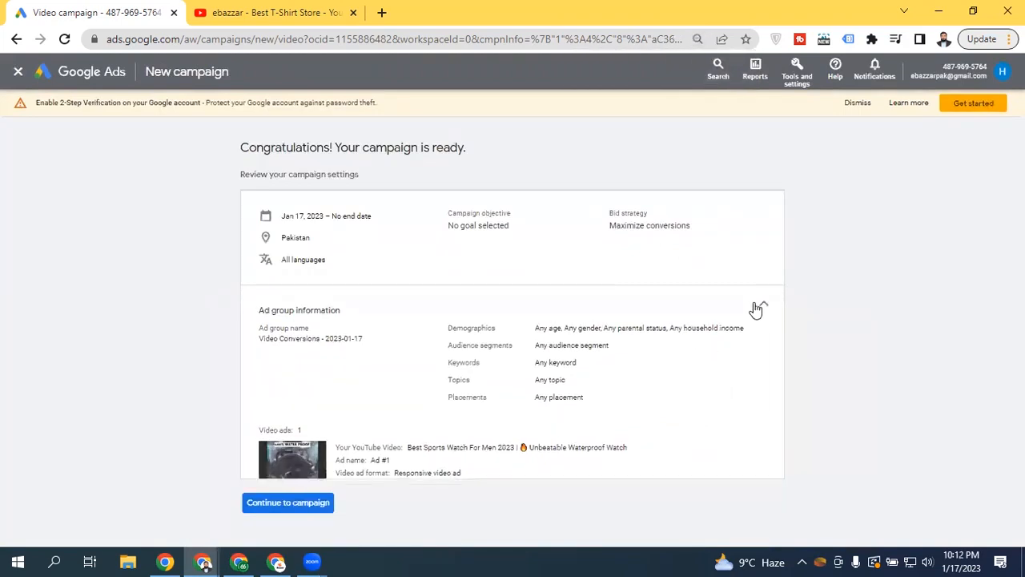
key(ctrl+plus)
key(ctrl+plus)
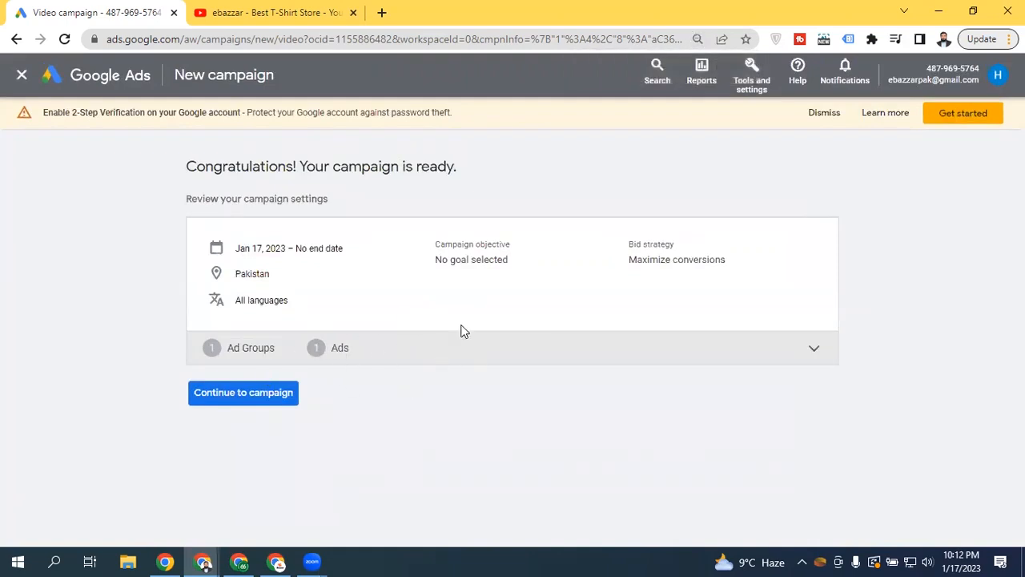
Continue to the new campaign, then browse All campaigns, the account Overview and the Campaigns list
click(261, 395)
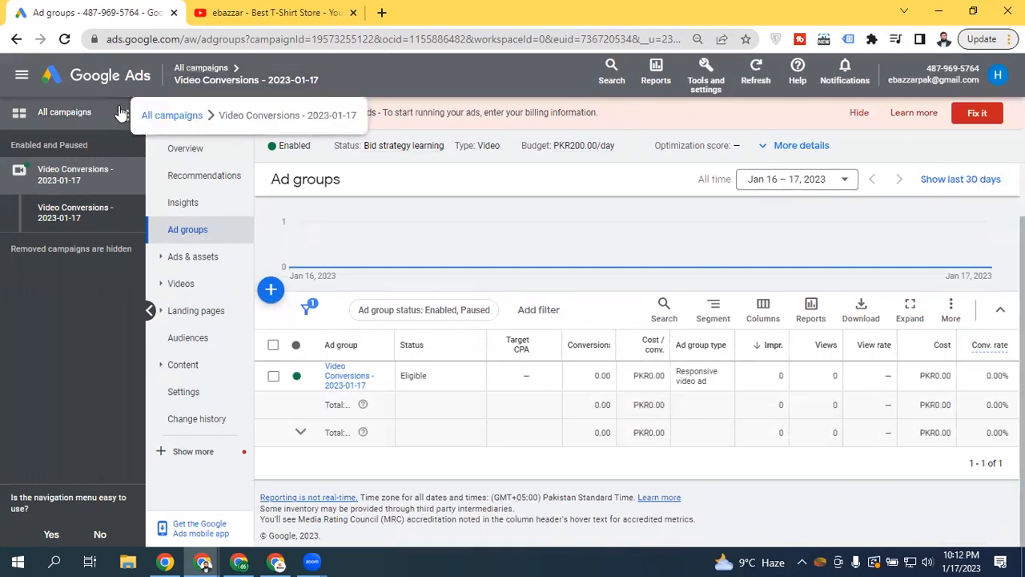
click(150, 311)
click(181, 68)
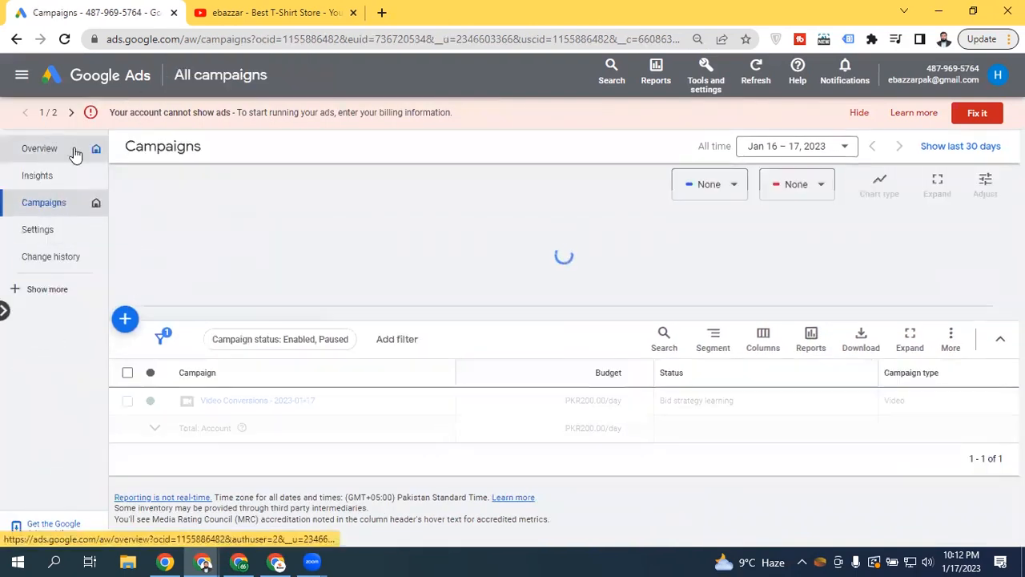
click(72, 149)
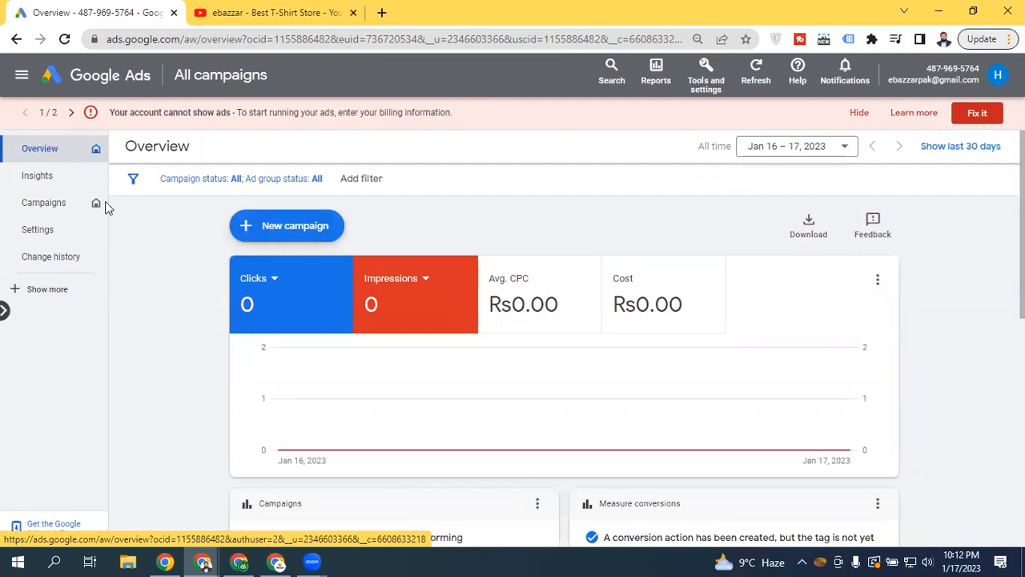
click(43, 203)
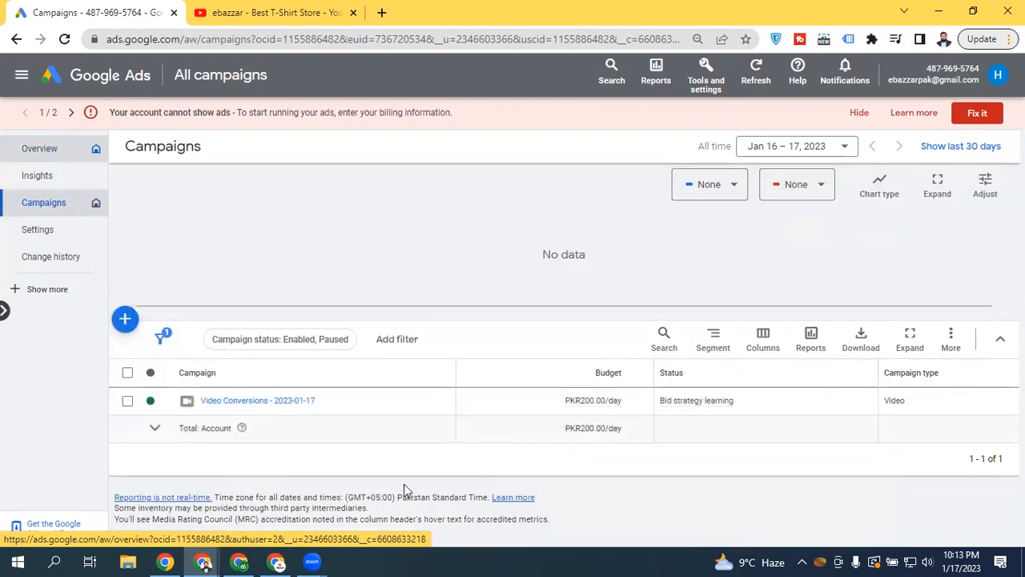
Check the Video Conversions - 2023-01-17 status options without changes and open that campaign's ad groups
click(154, 401)
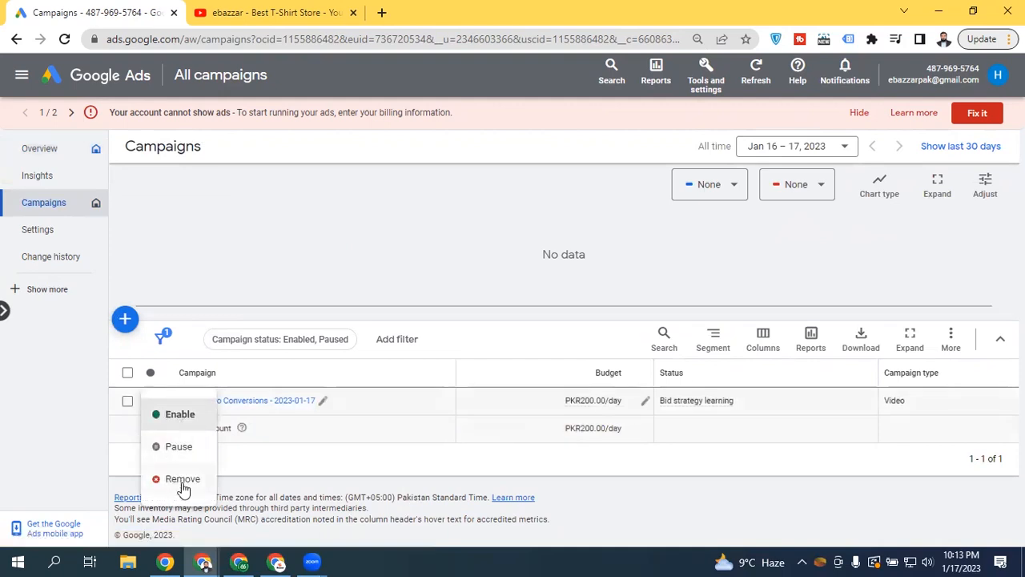
click(480, 450)
click(227, 402)
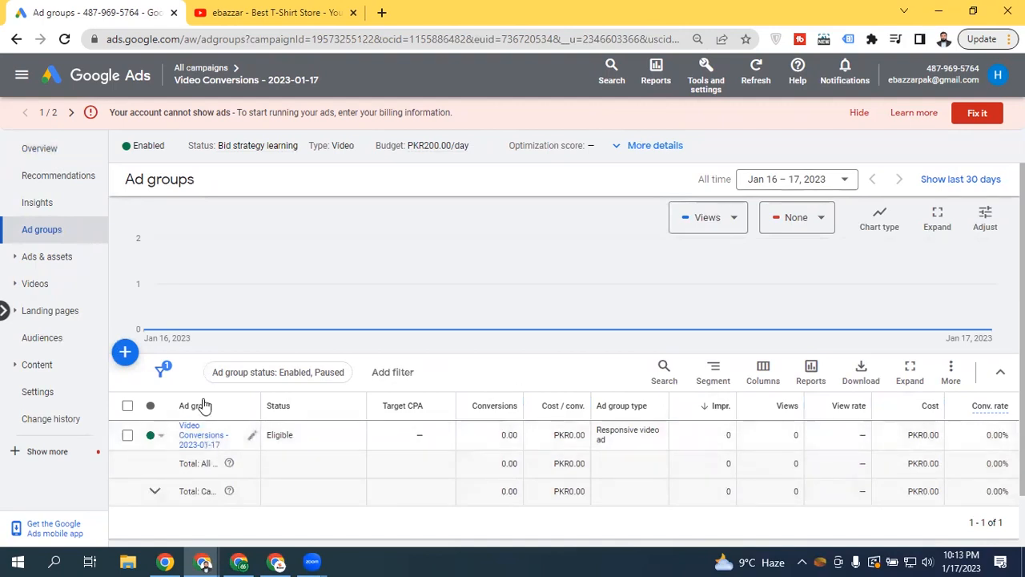
Start a new ad group in the video campaign, then discard it and leave the editor
click(125, 352)
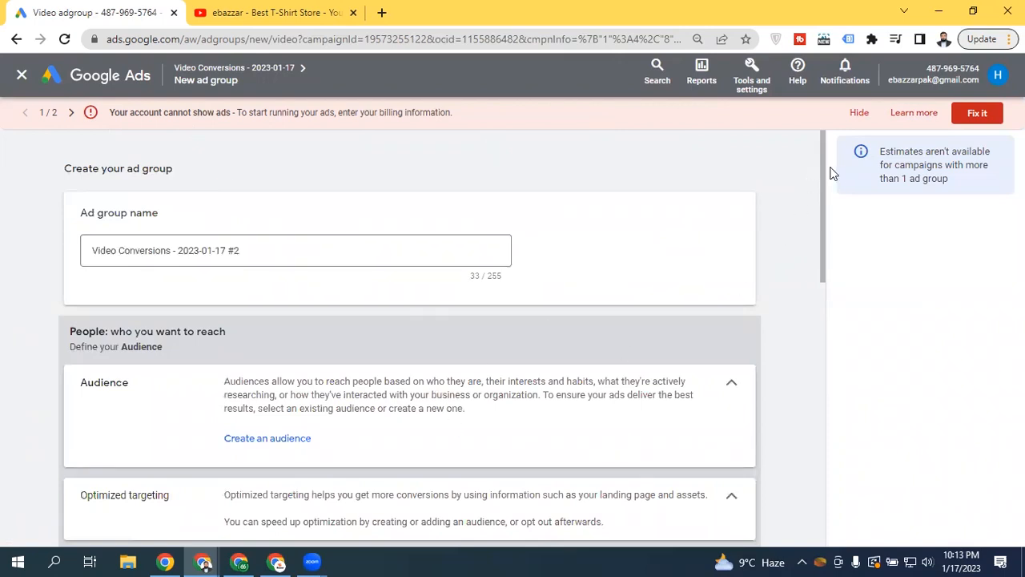
drag(821, 178, 797, 361)
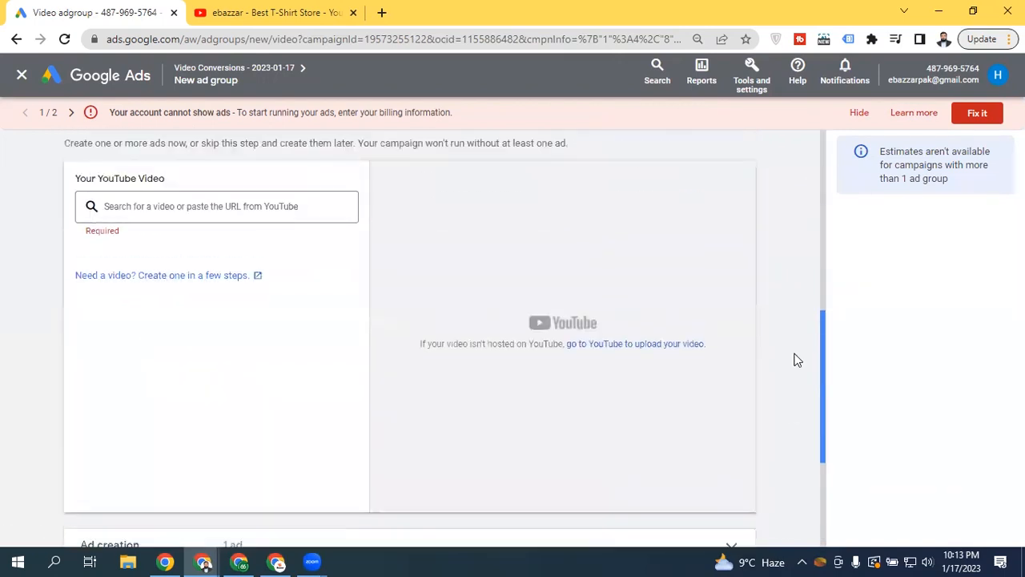
click(22, 74)
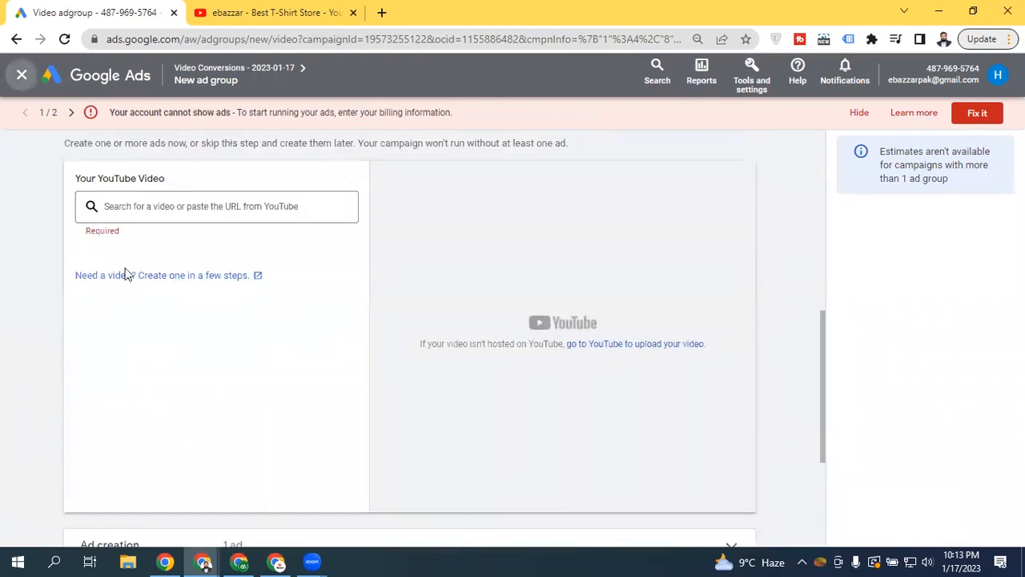
click(640, 338)
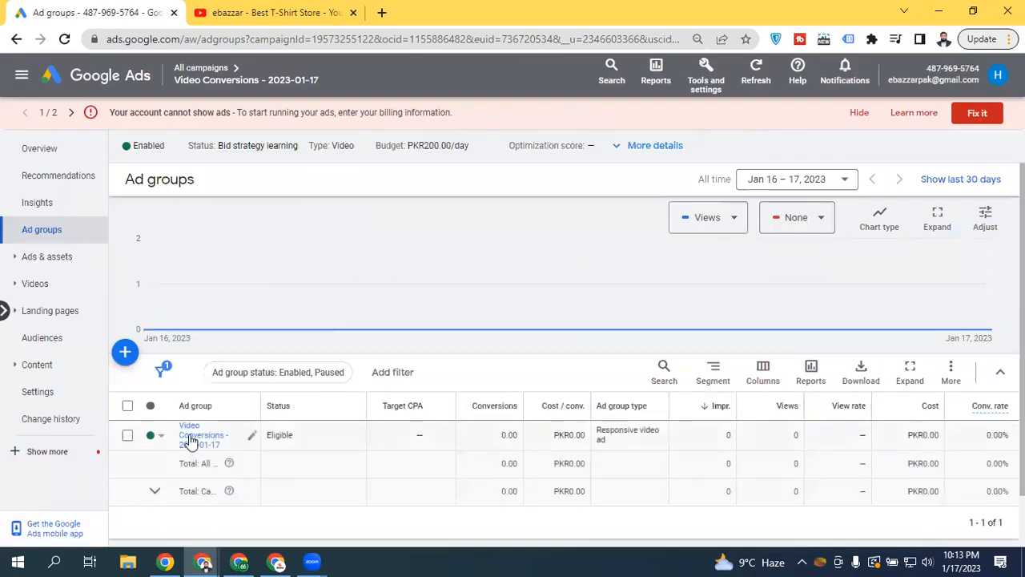
click(190, 437)
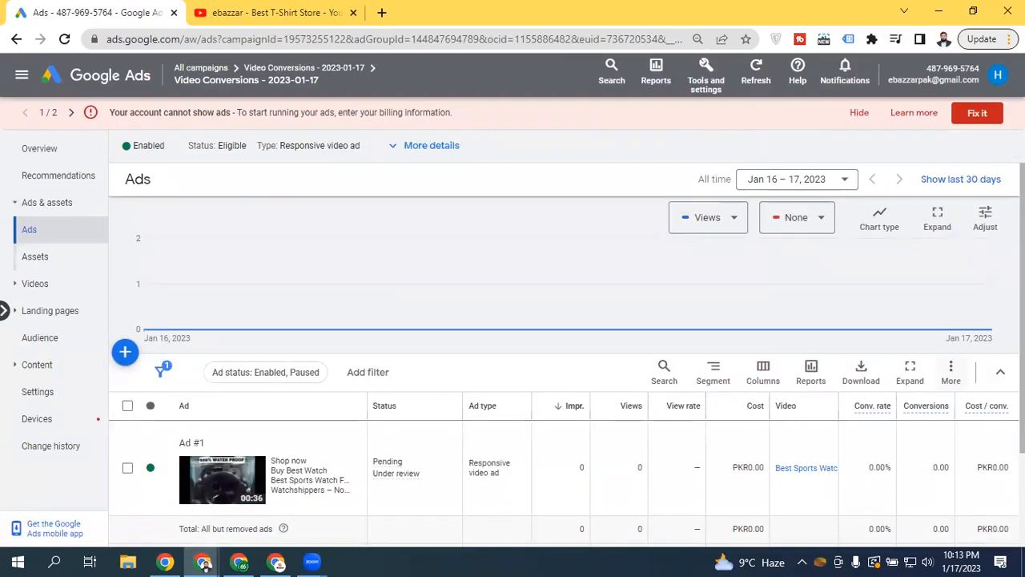
scroll(695, 517, down, 2)
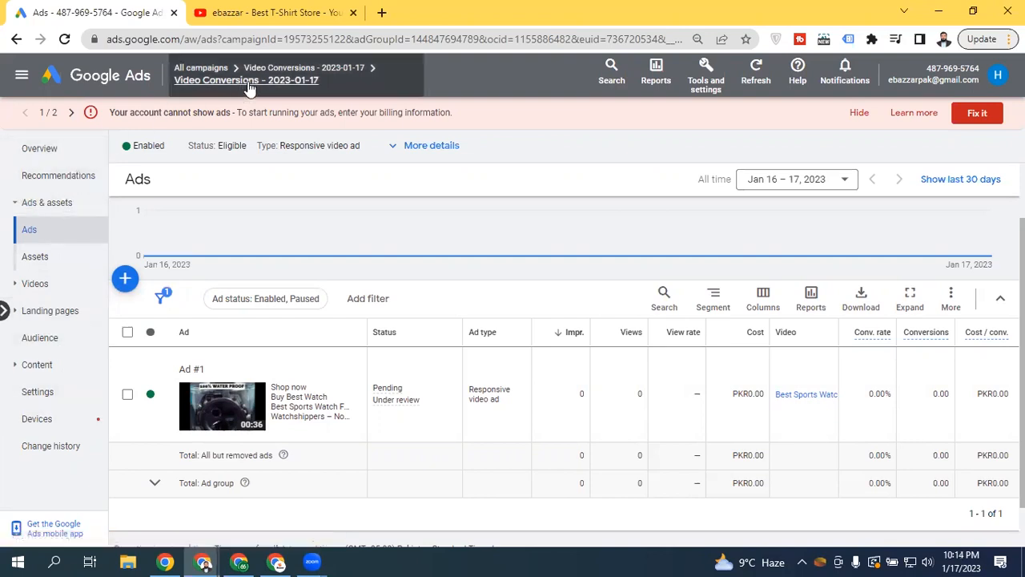
mouse_move(279, 74)
click(279, 70)
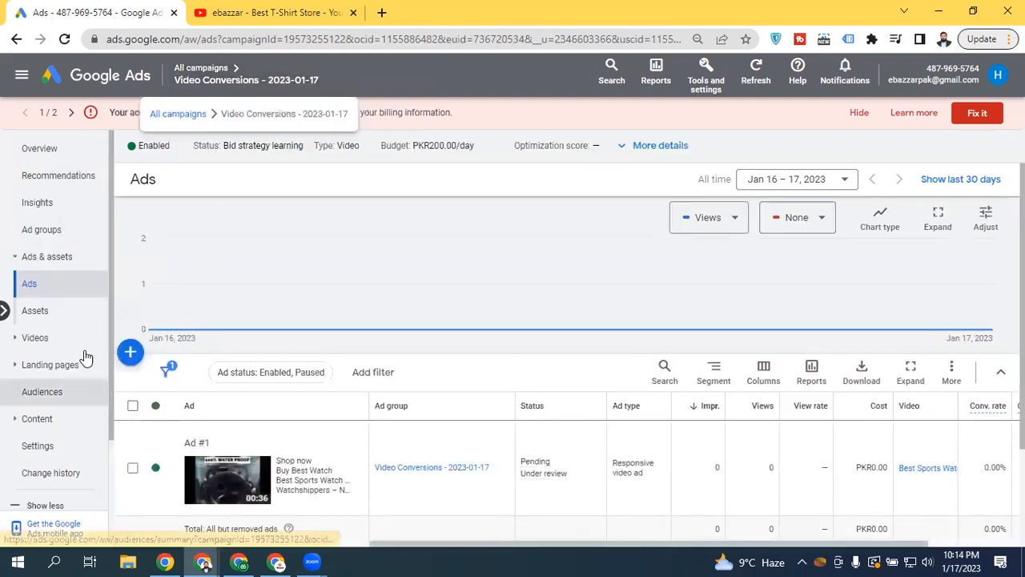
drag(110, 209, 94, 222)
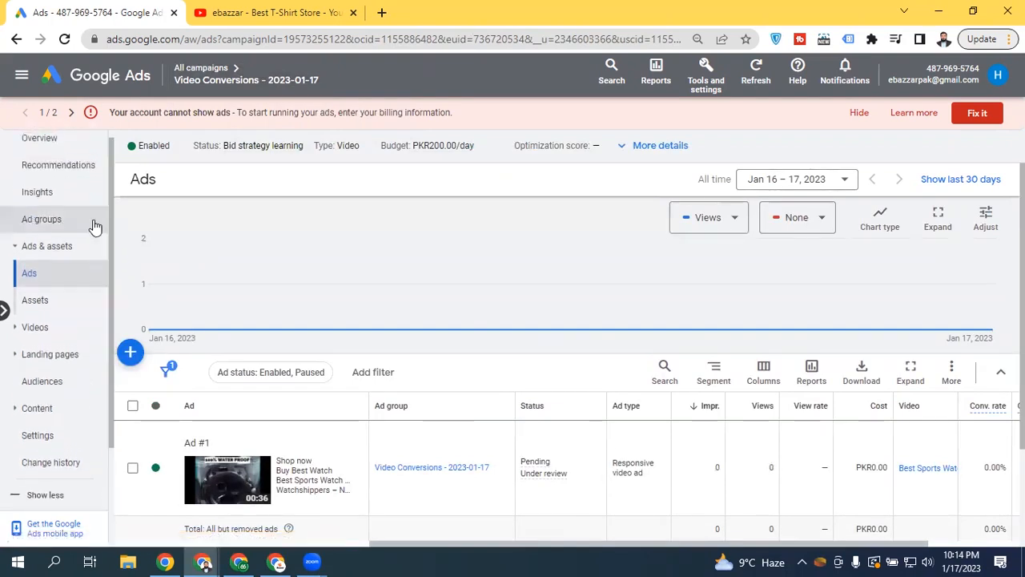
click(64, 221)
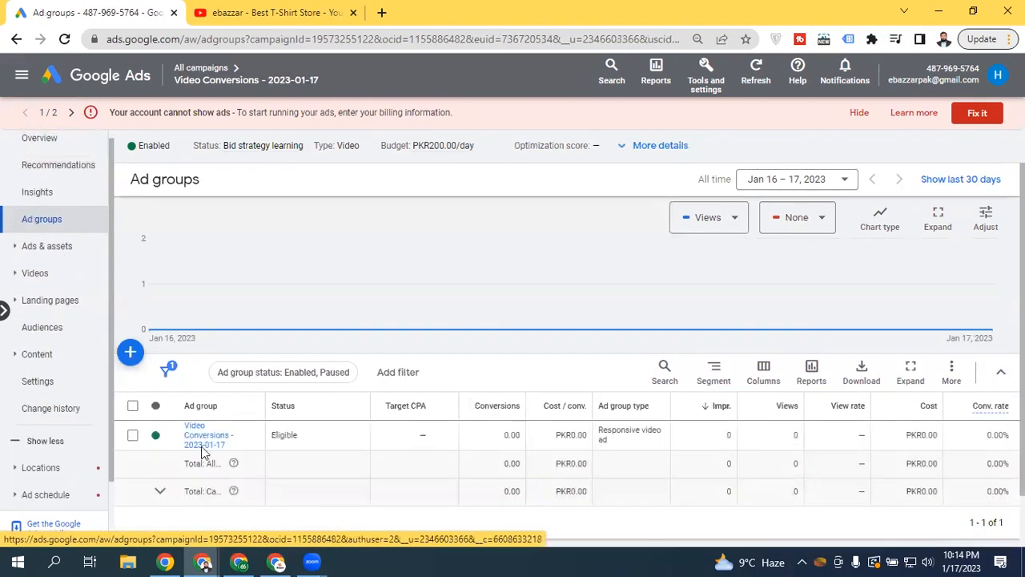
Review the video campaign's Settings: budget, networks, languages, Pakistan location and Maximize conversions bidding
click(49, 389)
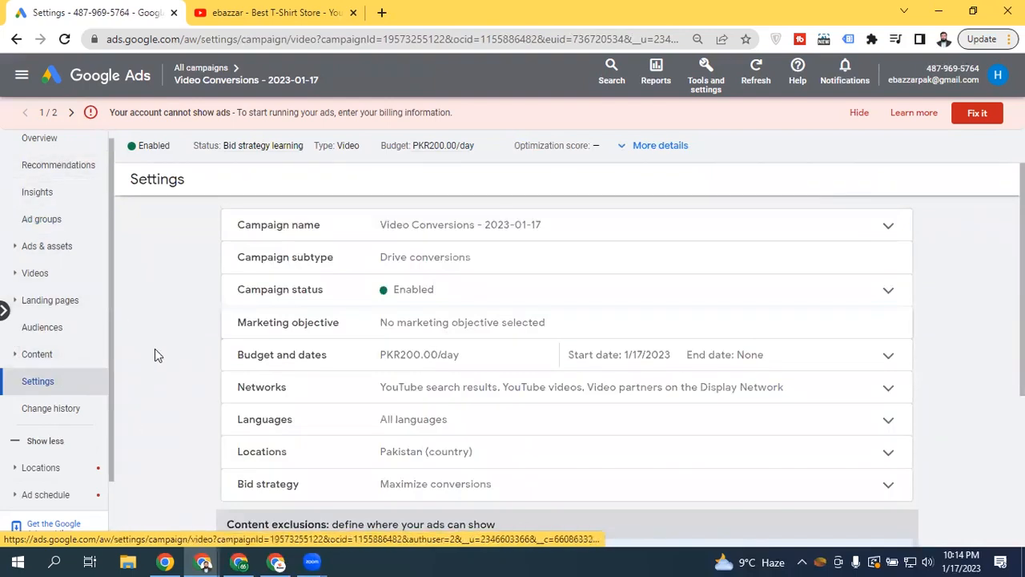
scroll(458, 246, down, 3)
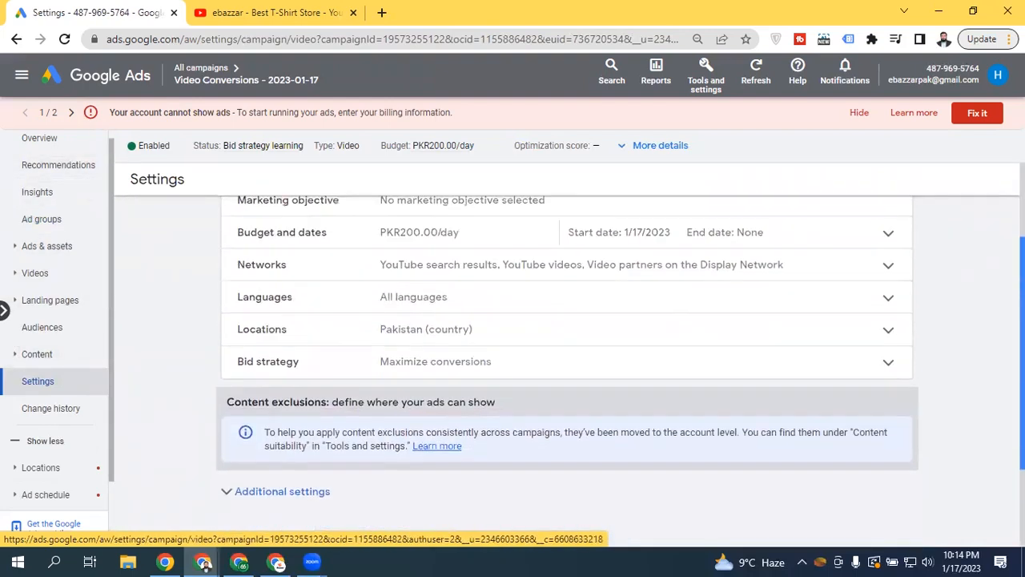
scroll(458, 246, up, 3)
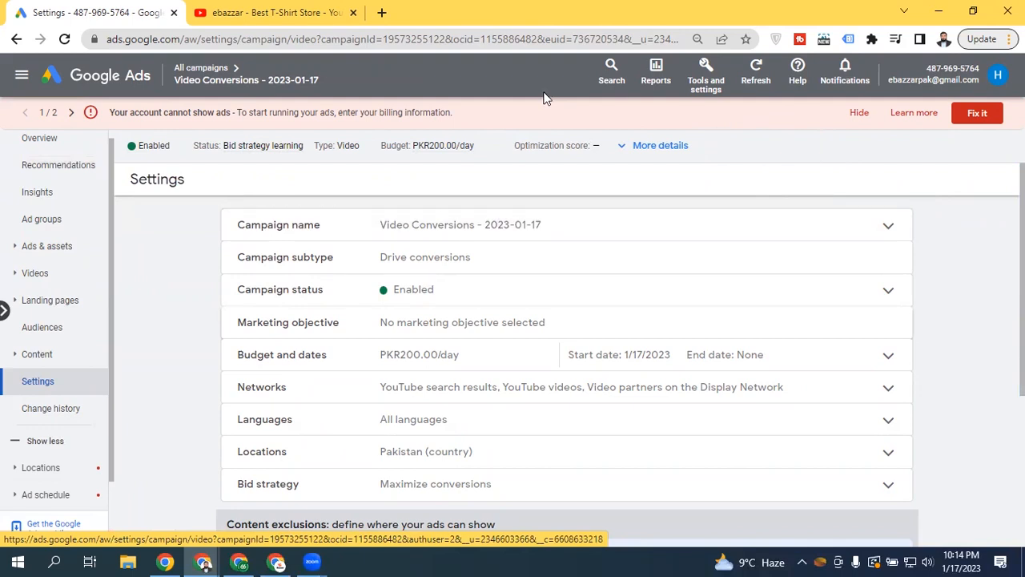
Go to Billing > Summary from Tools and settings to reach the New billing setup page
click(715, 86)
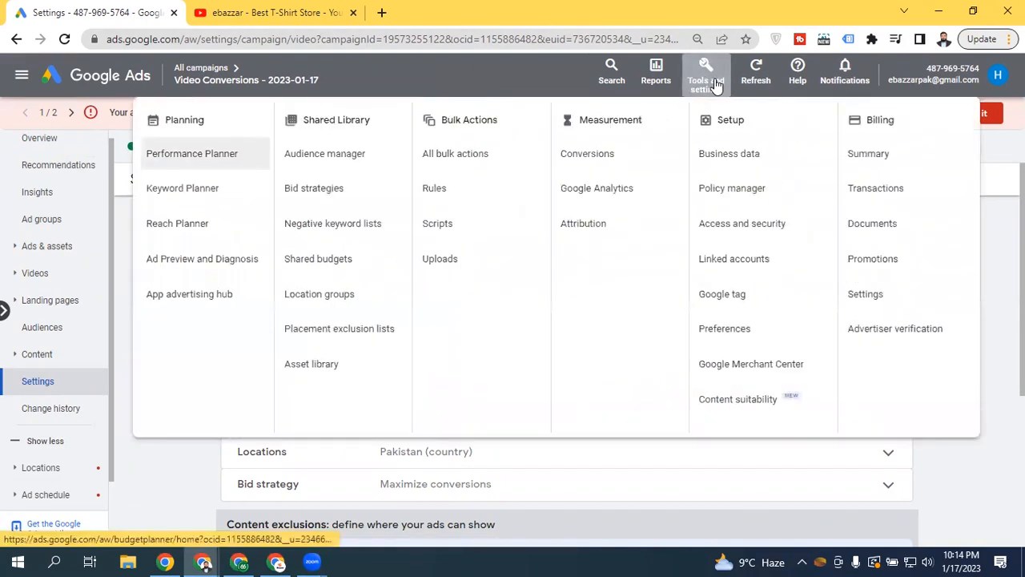
click(906, 157)
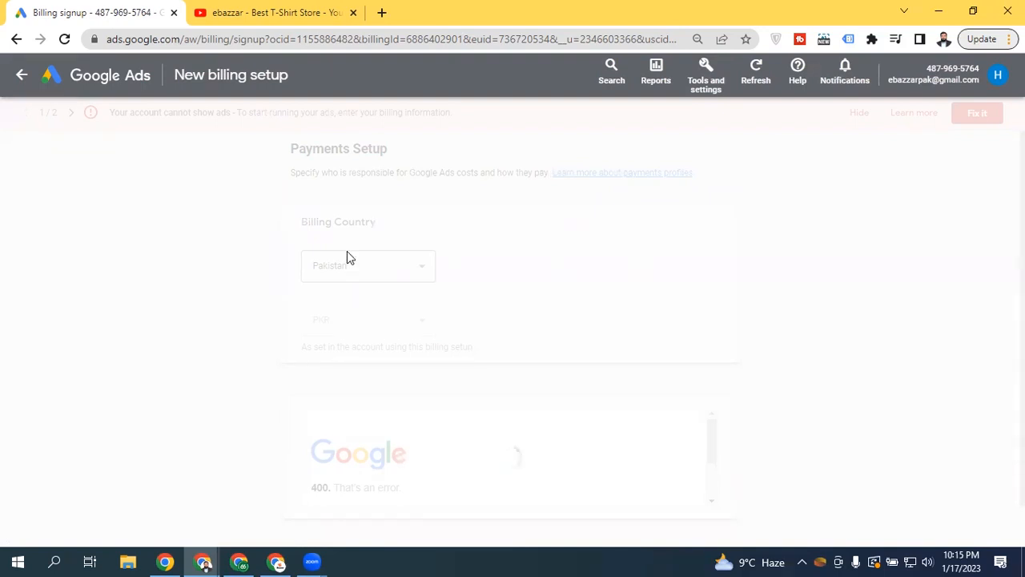
Reload the billing setup page and dismiss the Welcome guide, confirming Leave
click(64, 40)
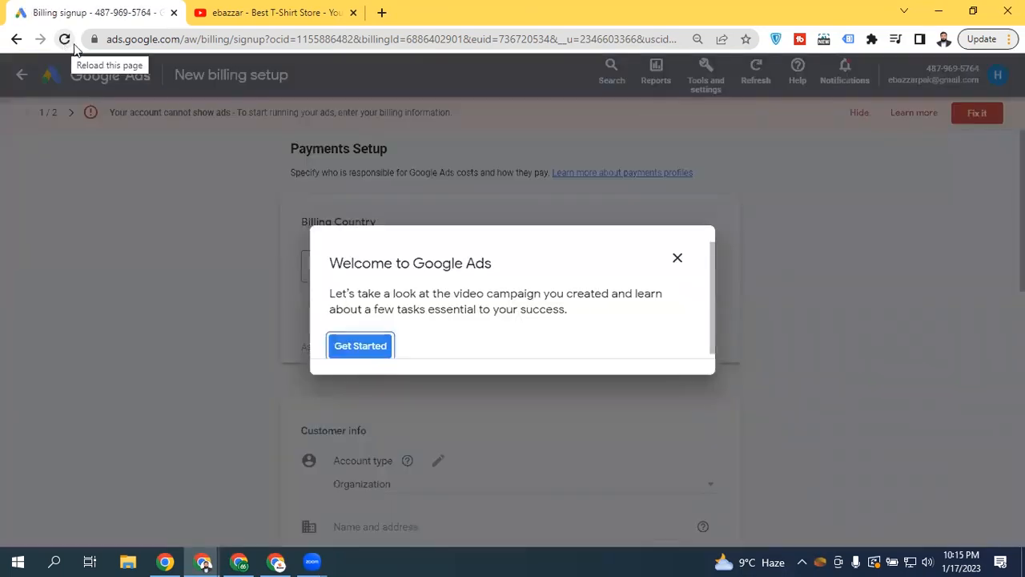
click(677, 258)
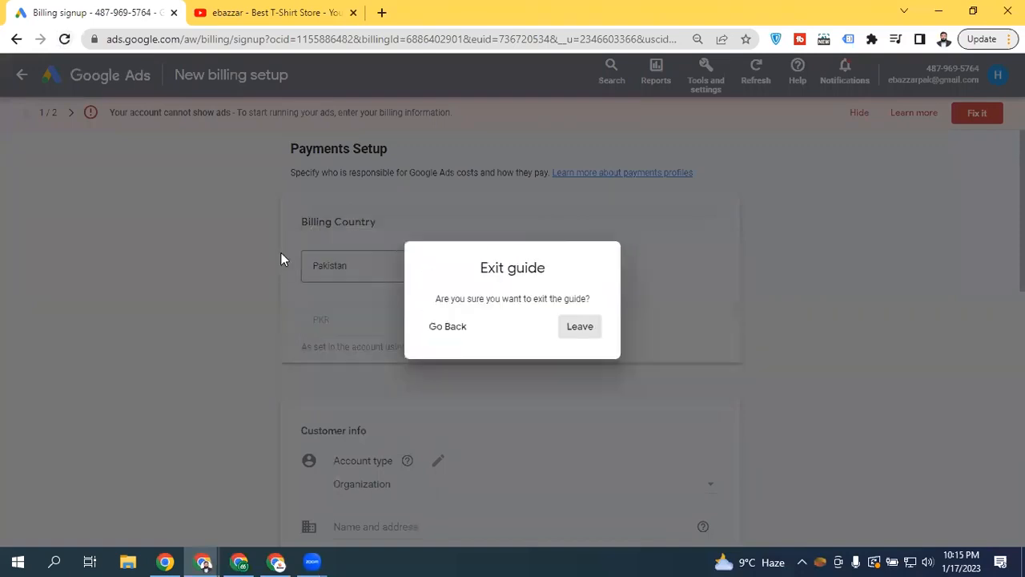
click(591, 339)
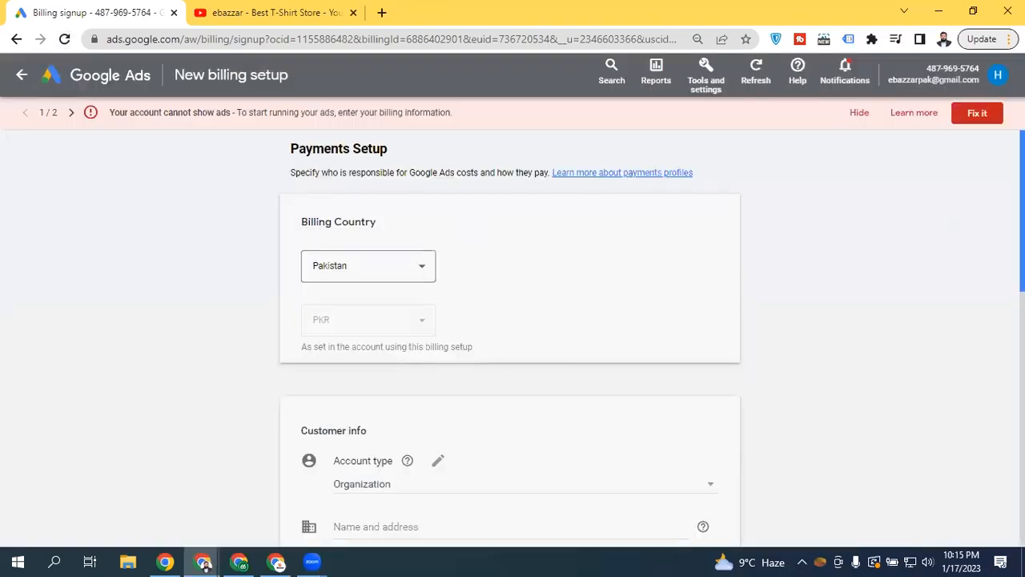
scroll(792, 275, down, 1)
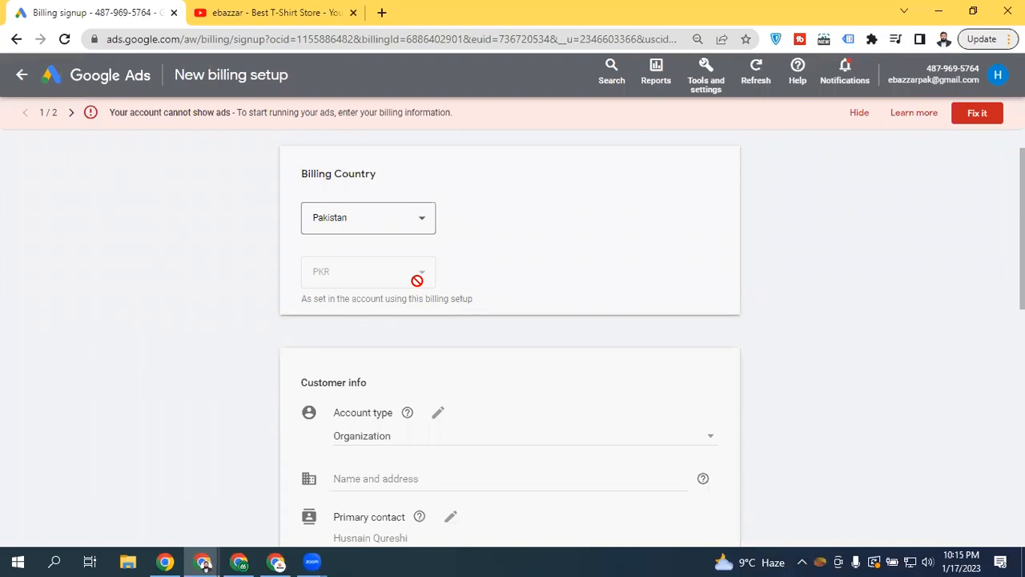
Keep Pakistan as the billing country and look over the fully loaded form
click(391, 229)
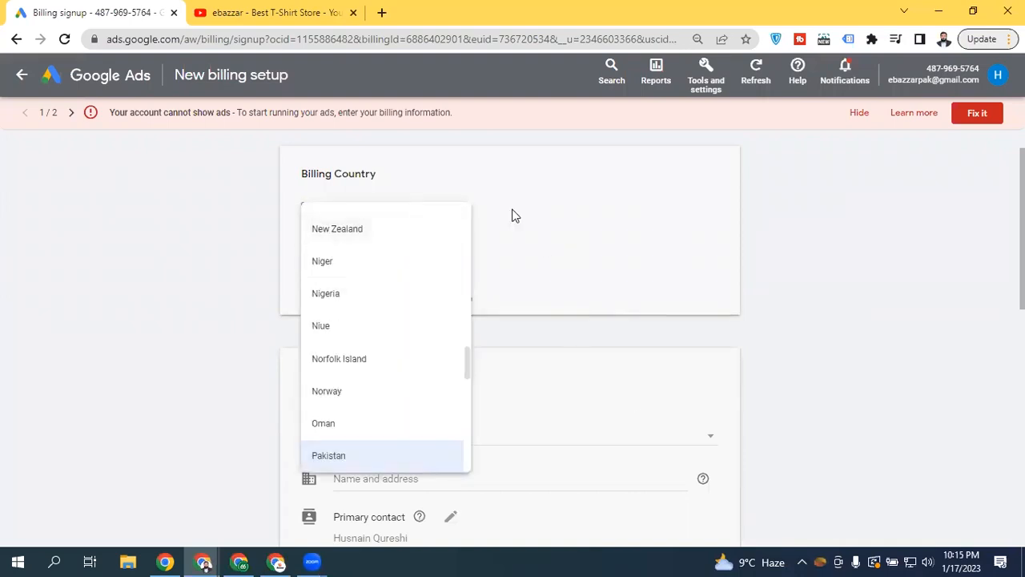
click(577, 206)
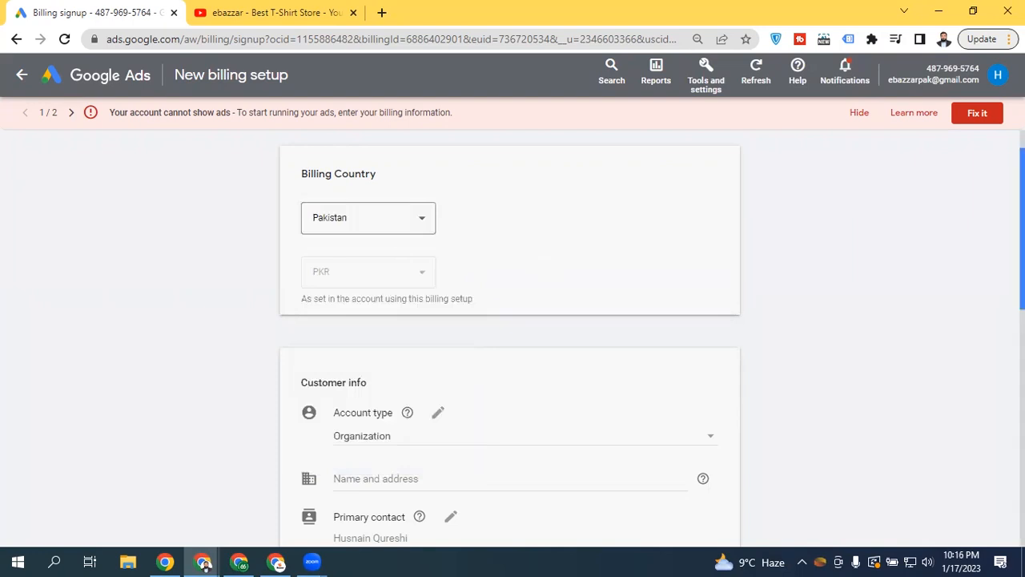
scroll(293, 277, down, 2)
scroll(293, 277, up, 2)
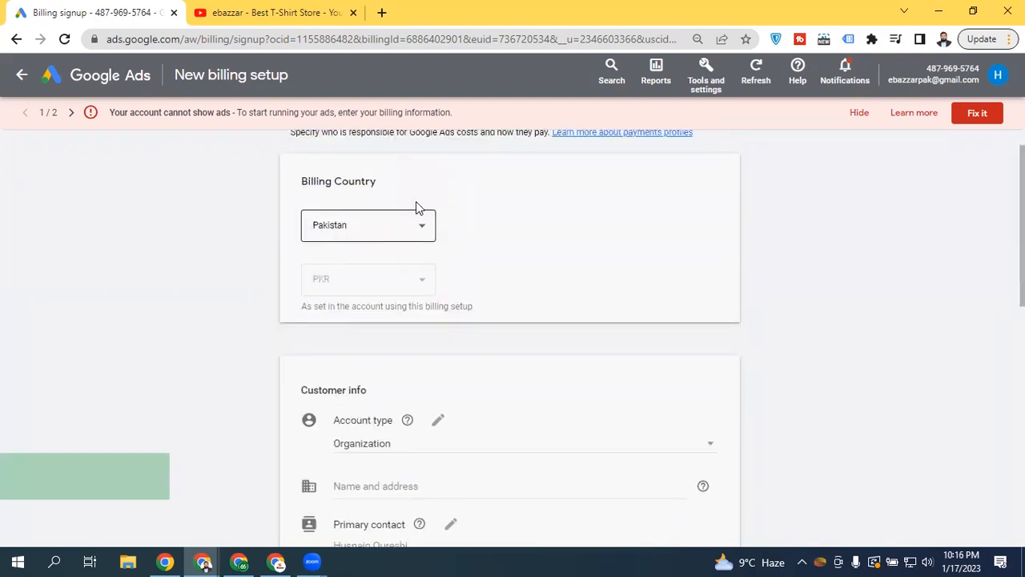
scroll(353, 234, down, 1)
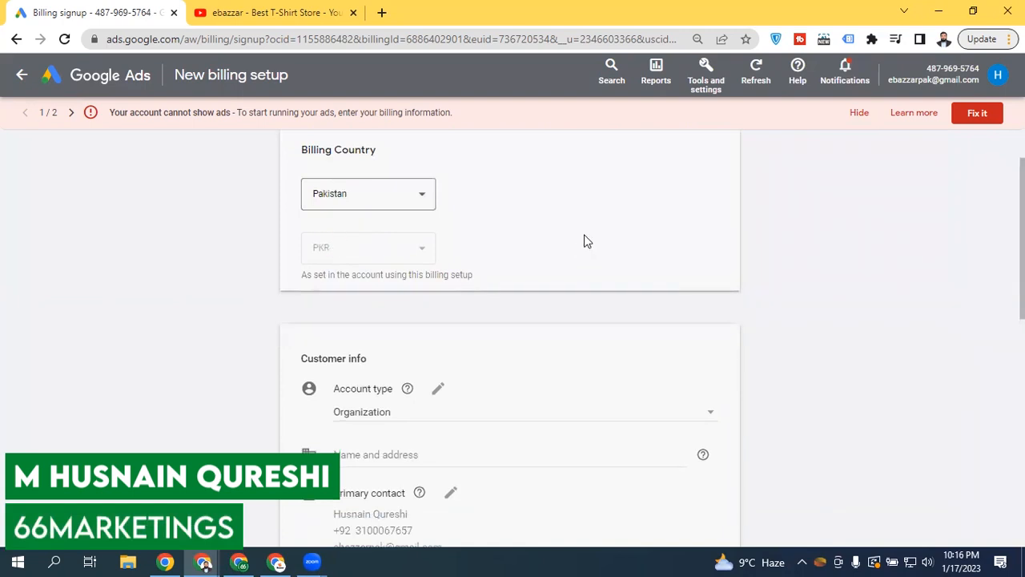
scroll(580, 251, down, 3)
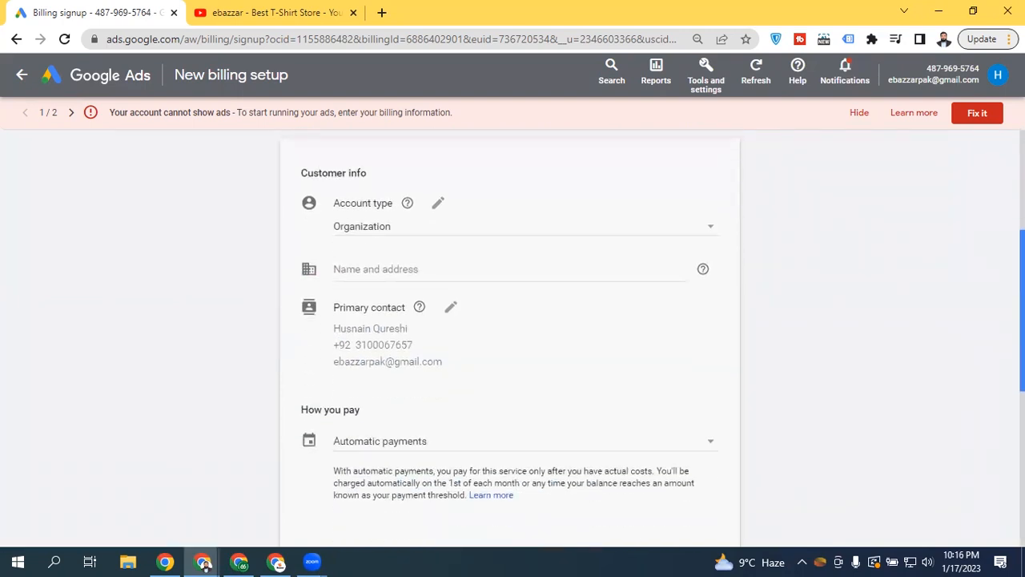
Set the billing account type to Individual so name and address fields appear
click(366, 231)
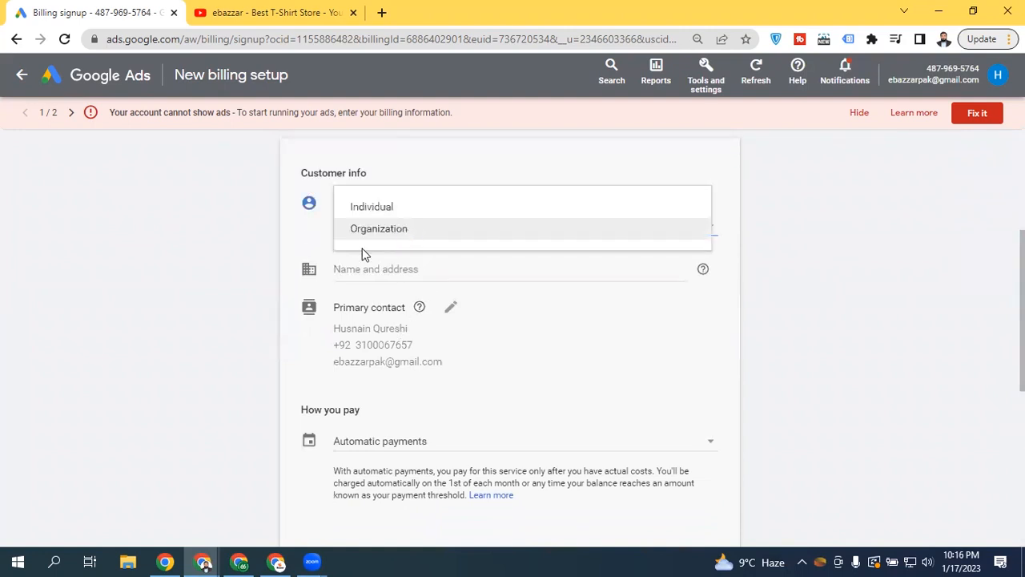
click(379, 206)
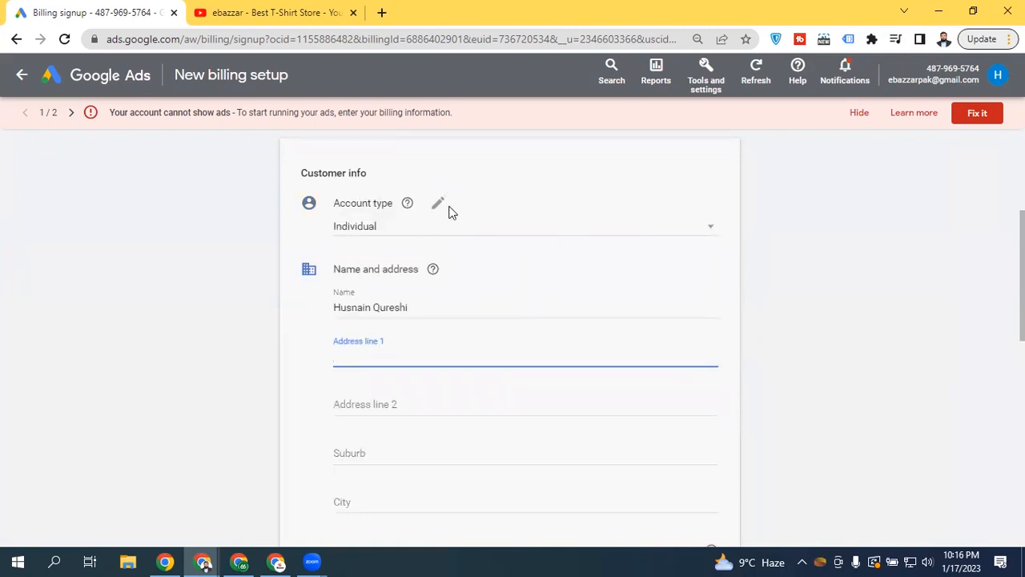
scroll(481, 325, down, 2)
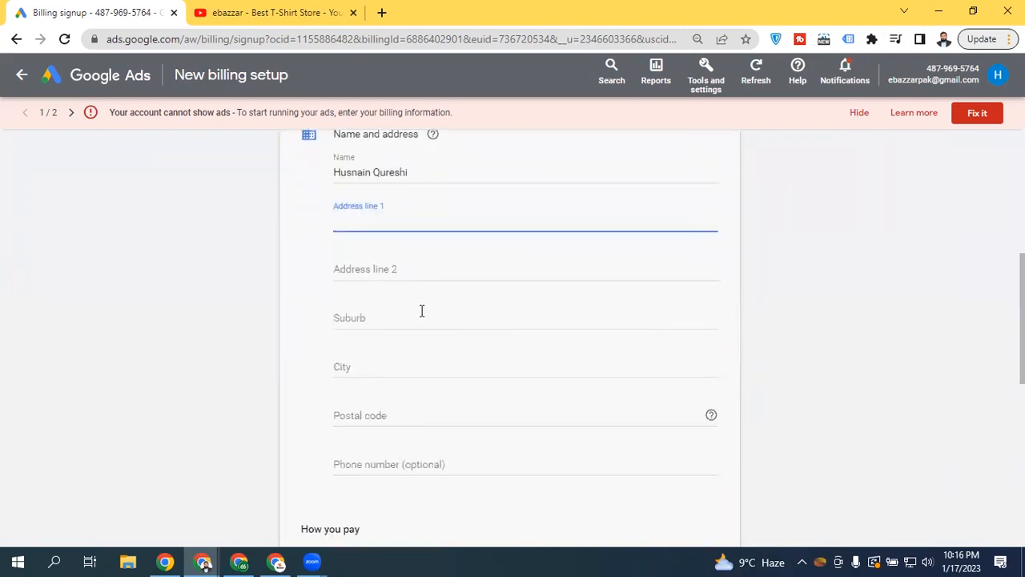
scroll(448, 378, down, 2)
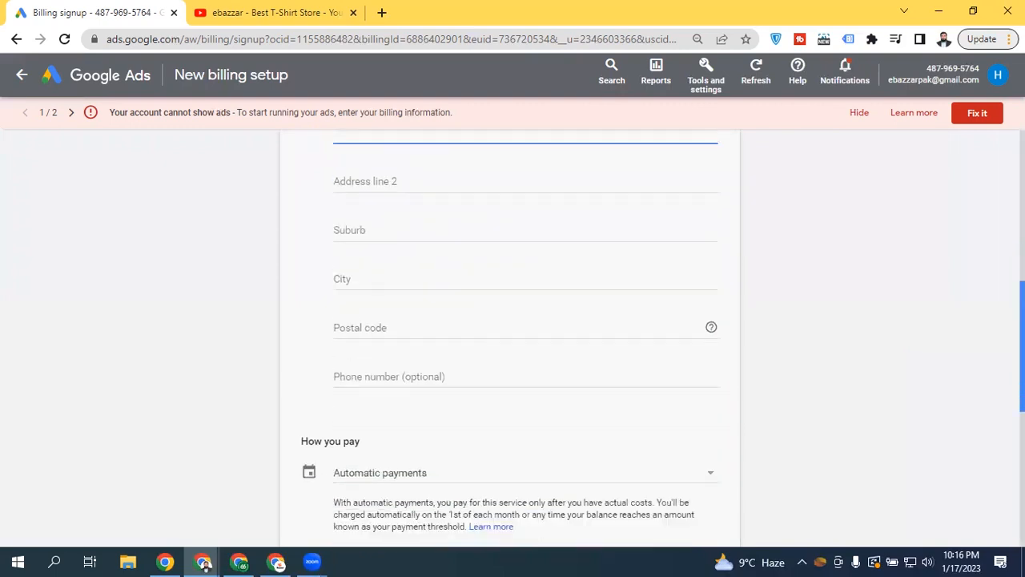
scroll(594, 306, down, 2)
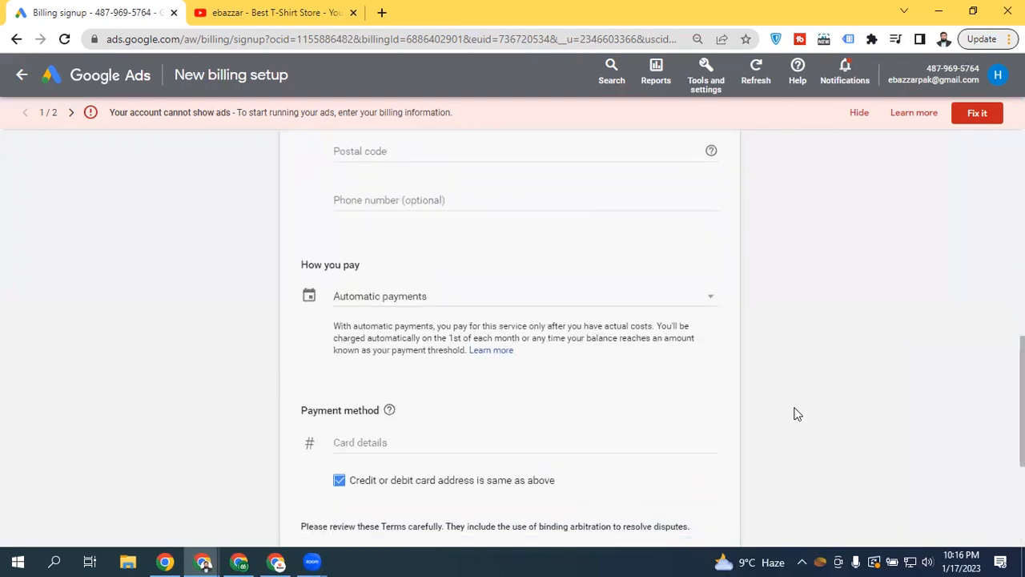
Keep Automatic payments as how you pay, leaving the card details empty
click(402, 300)
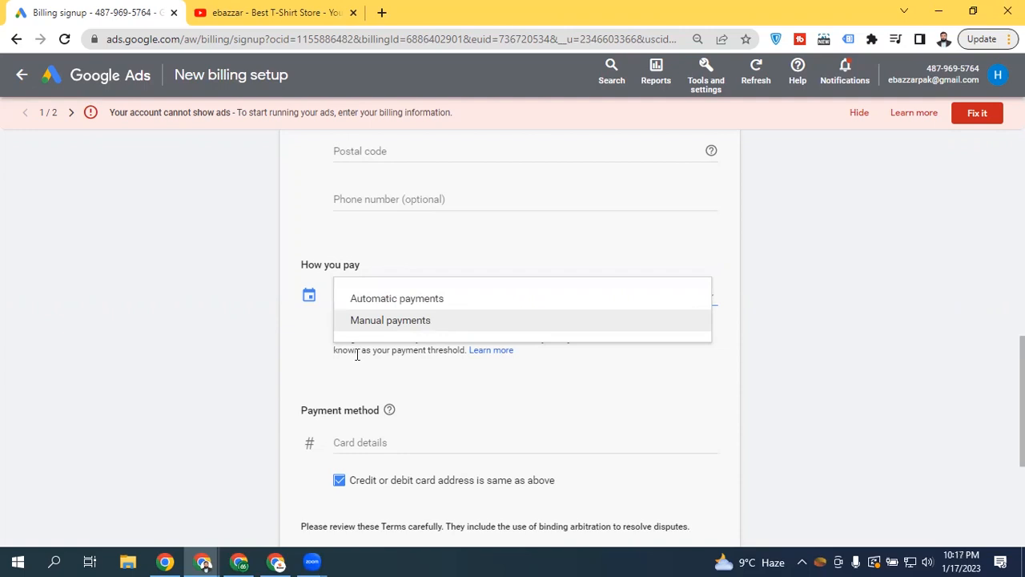
click(292, 396)
scroll(499, 323, down, 1)
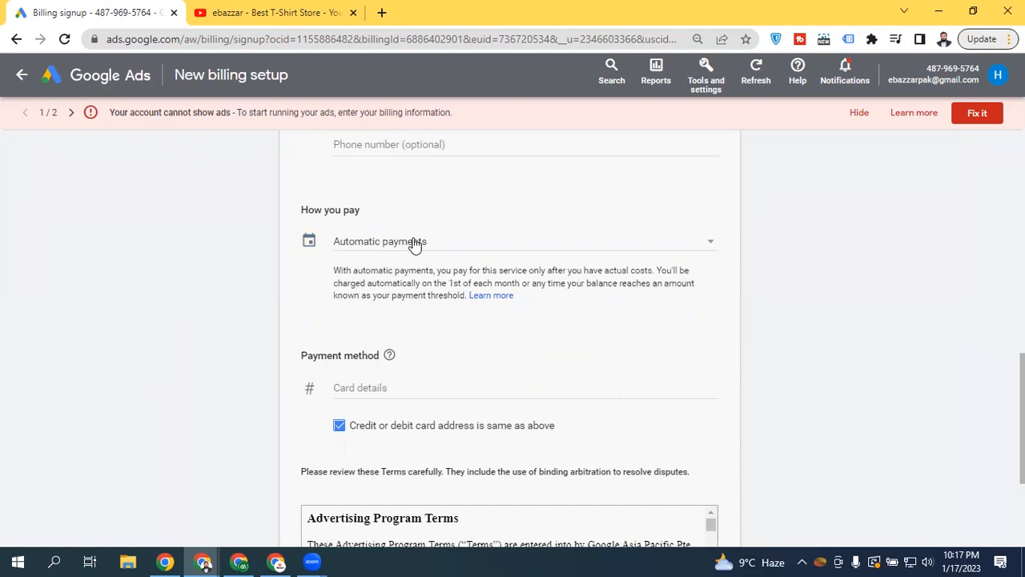
scroll(409, 241, down, 2)
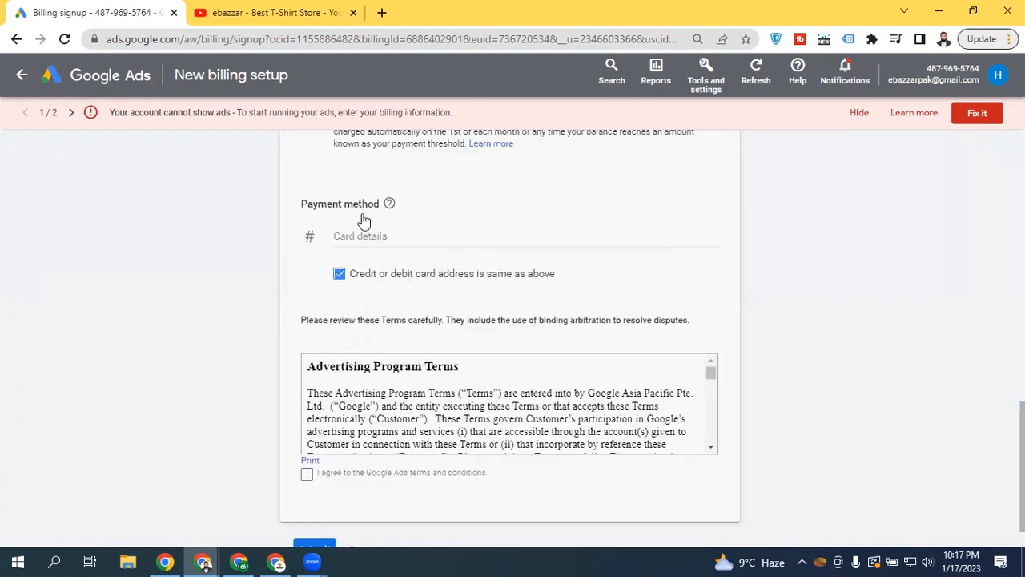
Tick 'I agree to the Google Ads terms and conditions' and return to the top of the form
click(392, 241)
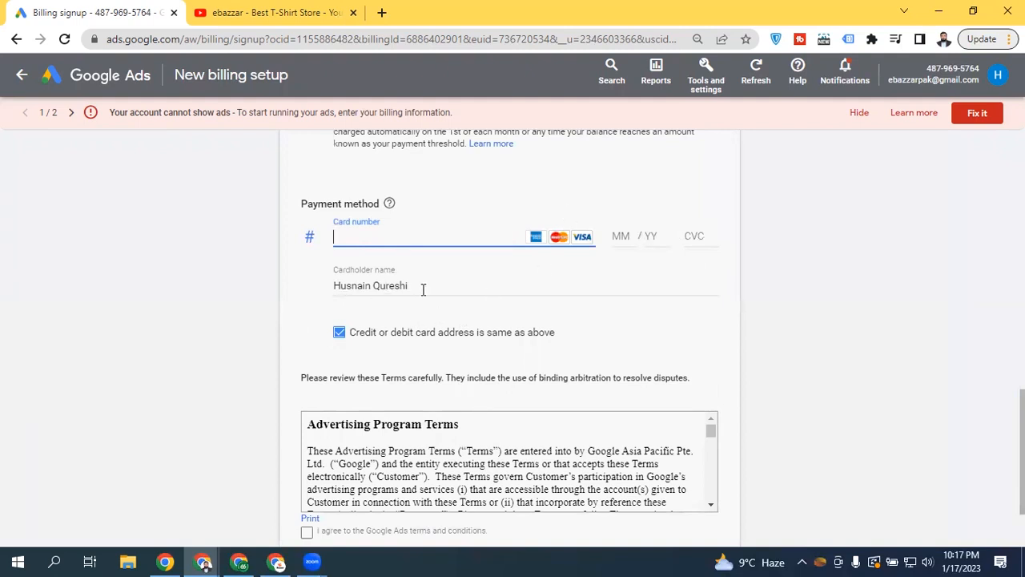
scroll(882, 306, down, 2)
click(303, 431)
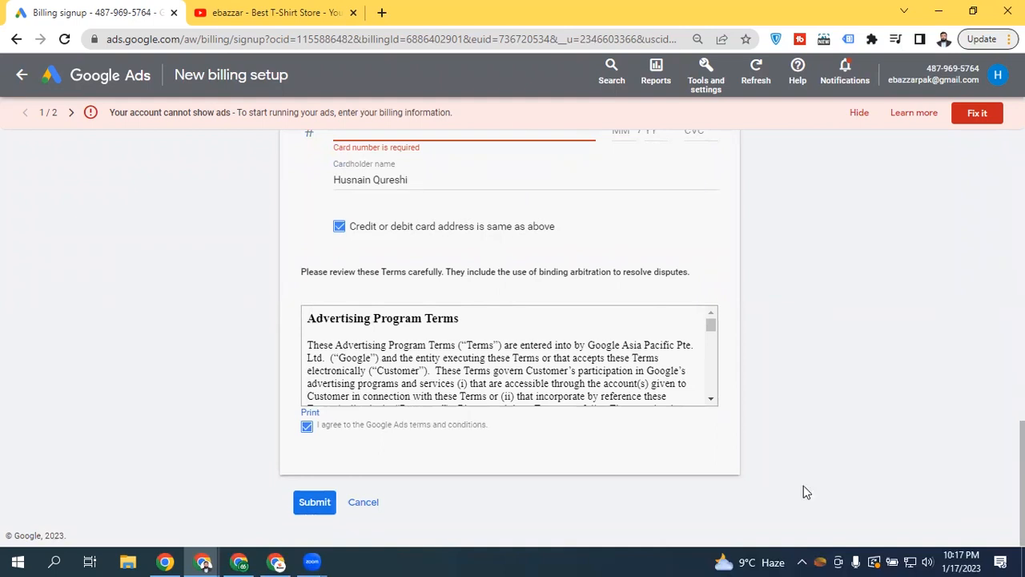
drag(1021, 485, 1022, 192)
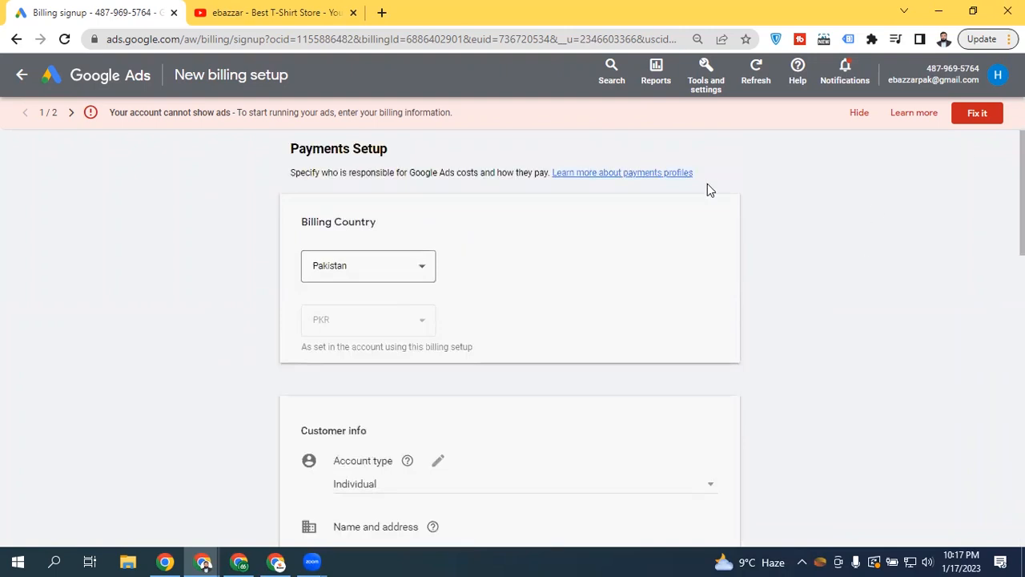
Change the Customer info account type from Individual to Organization, adding a Business name field
drag(1022, 192, 1022, 456)
scroll(492, 328, up, 9)
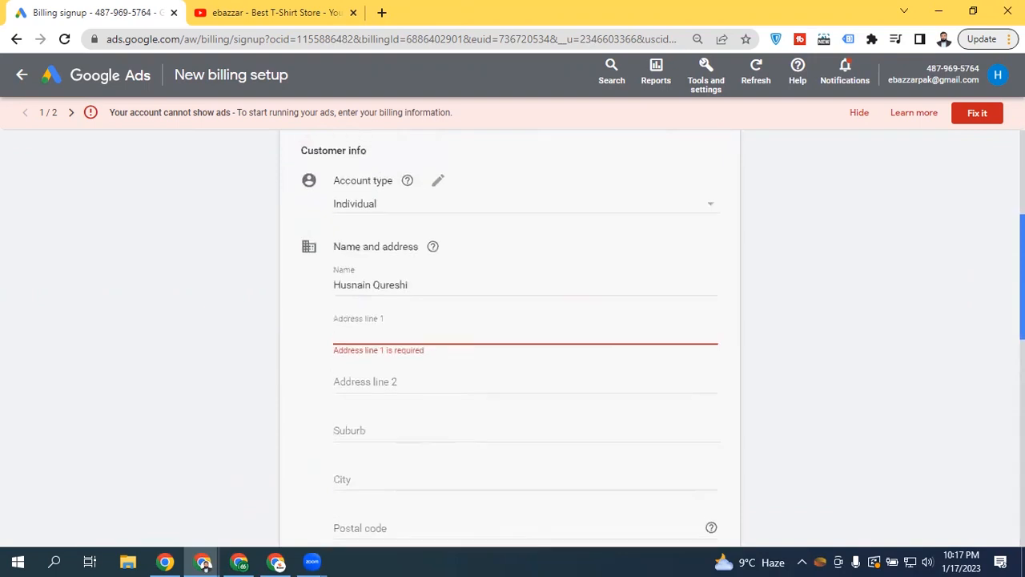
click(444, 265)
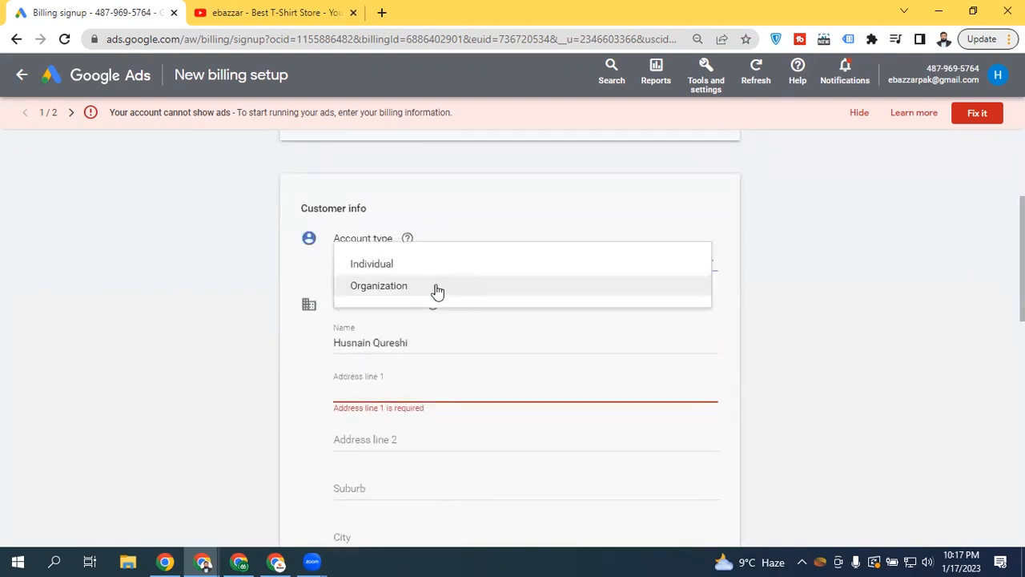
click(437, 292)
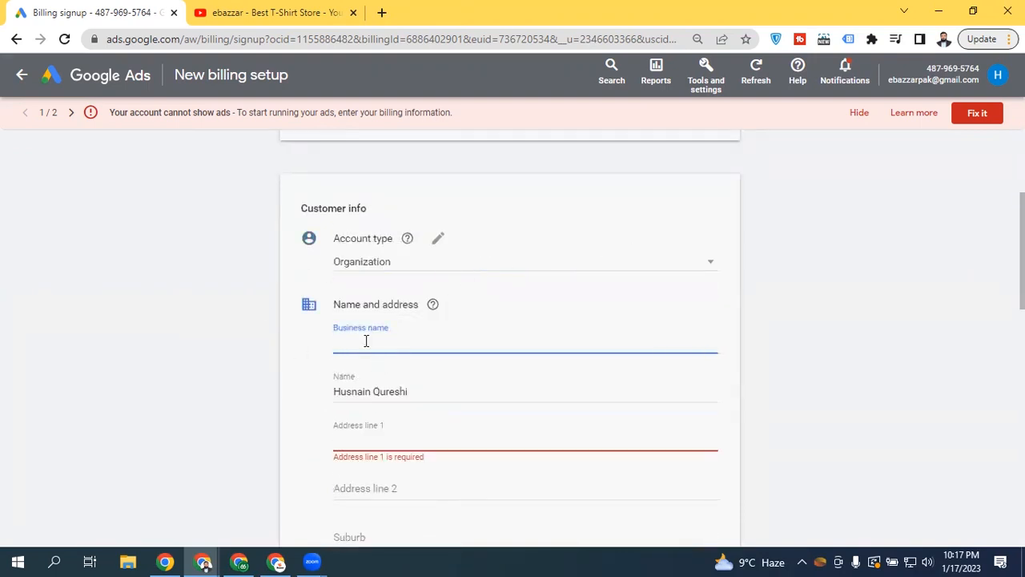
scroll(509, 336, down, 8)
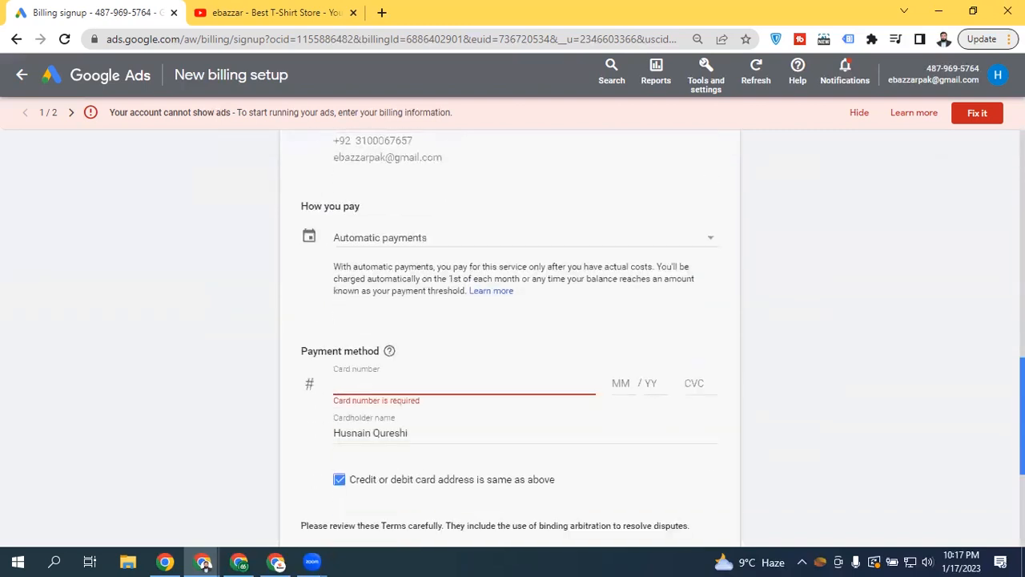
scroll(509, 336, up, 10)
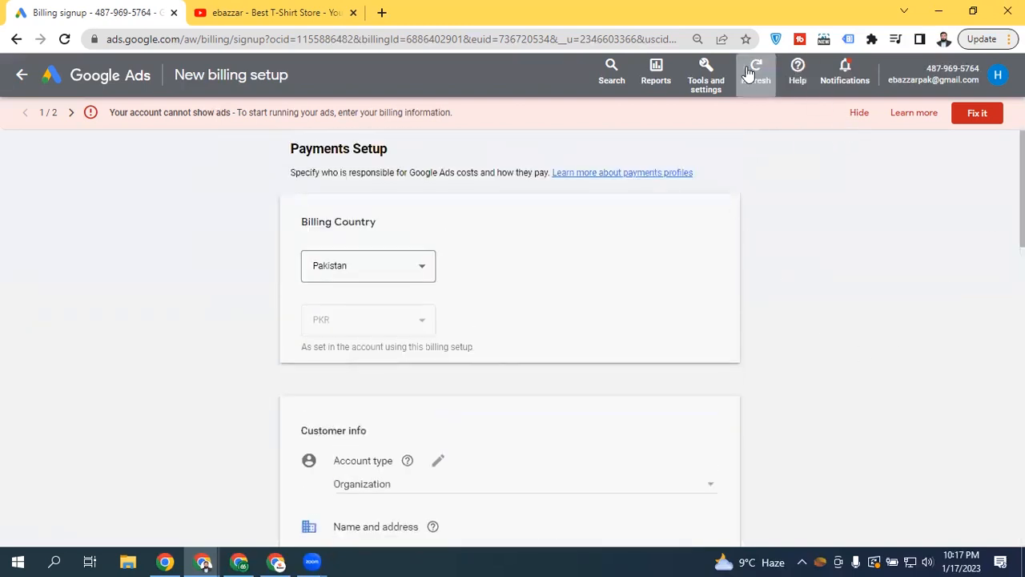
Open Access and security under Tools and settings > Setup to list the account's users
click(715, 73)
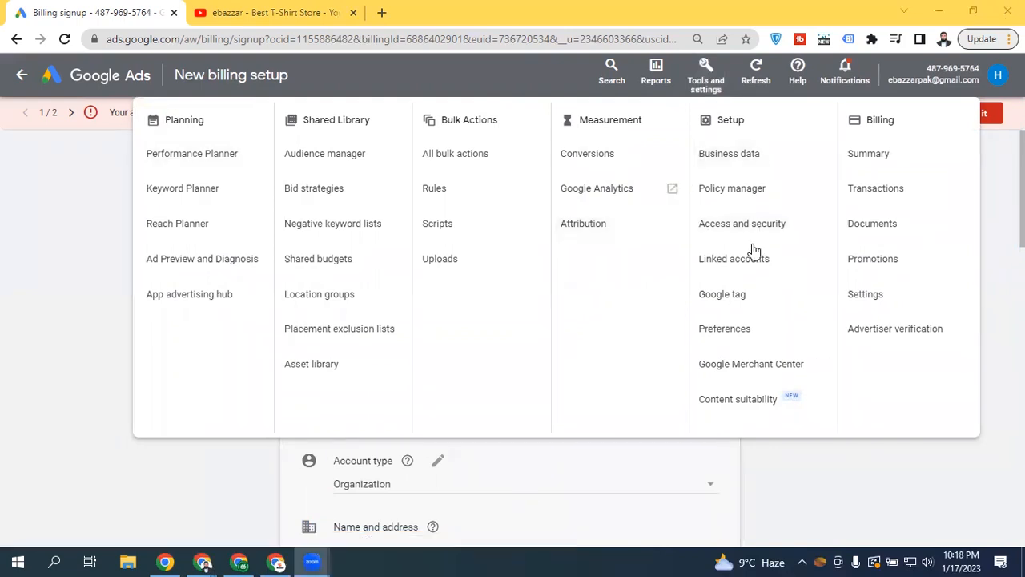
click(731, 226)
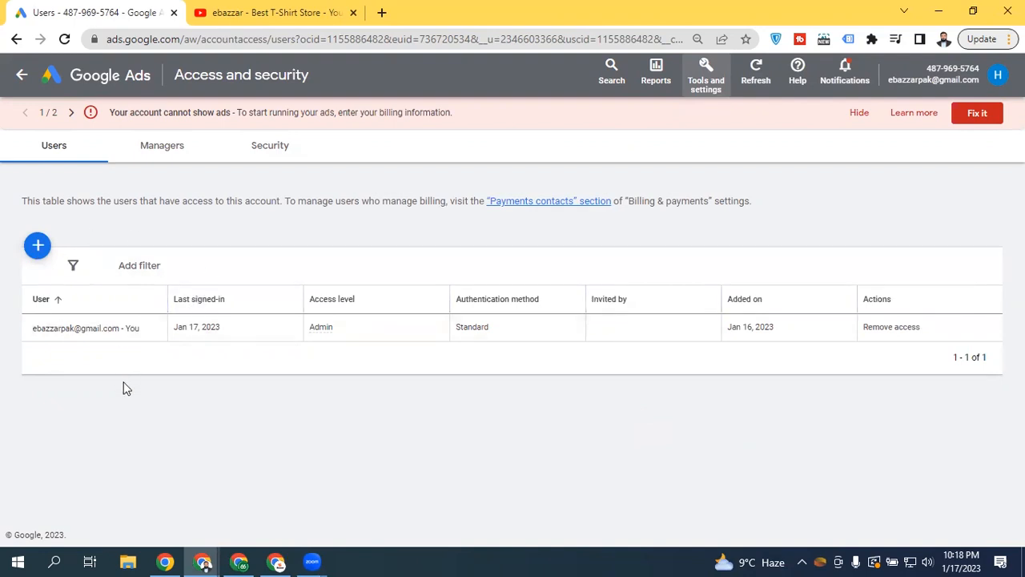
Glance at the Managers tab, return to Users and start inviting a new user
click(164, 154)
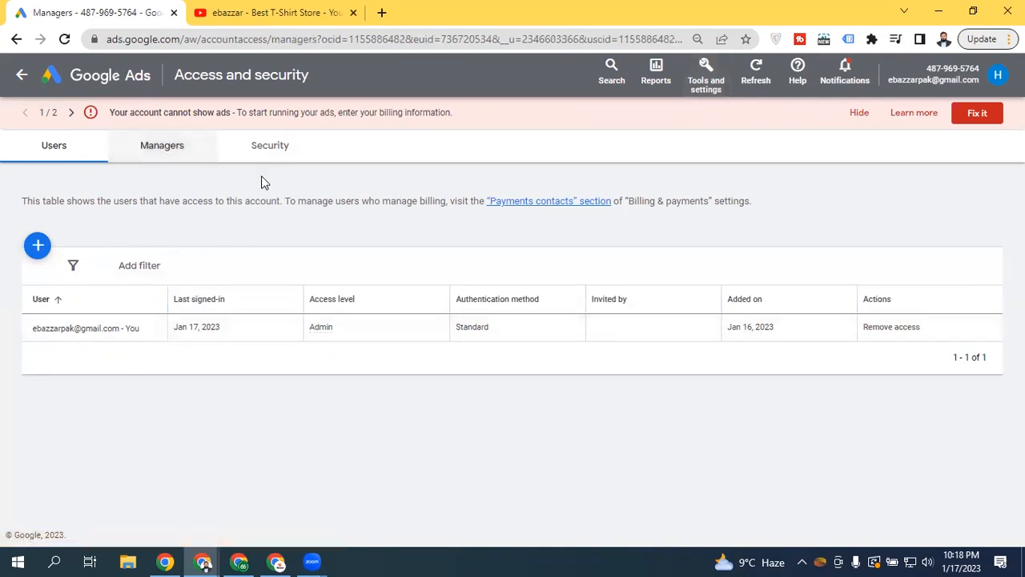
click(70, 156)
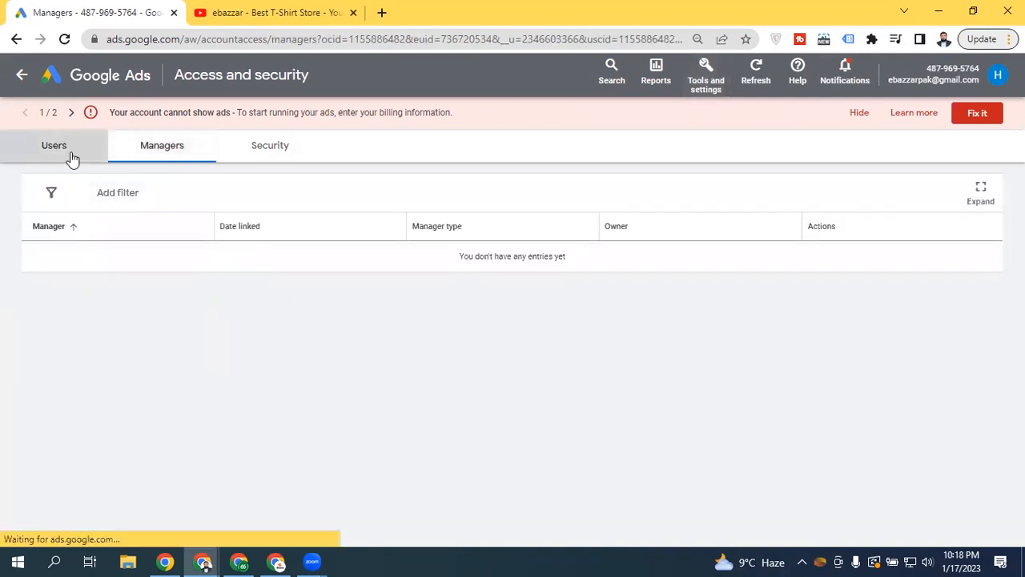
mouse_move(326, 324)
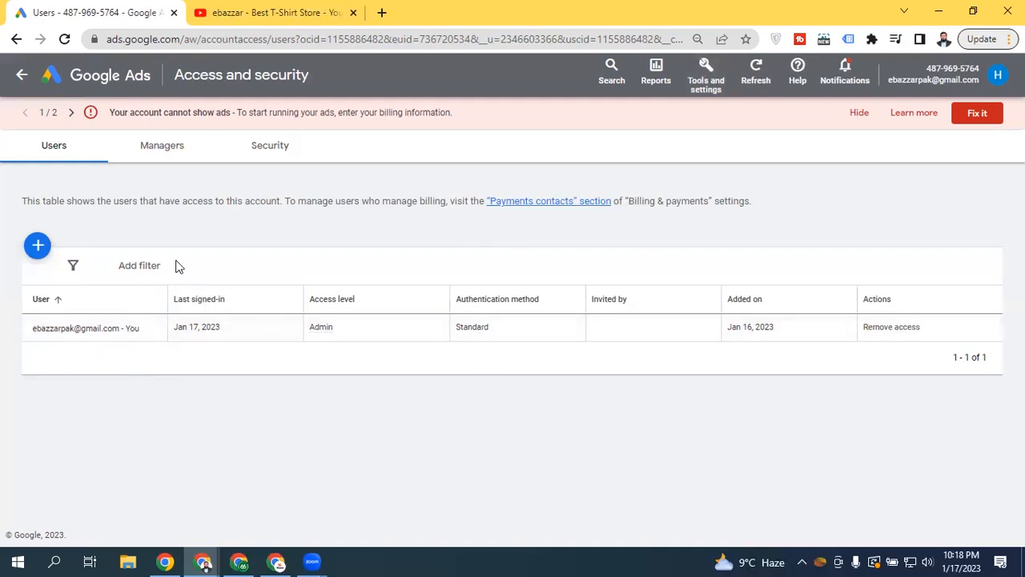
click(39, 248)
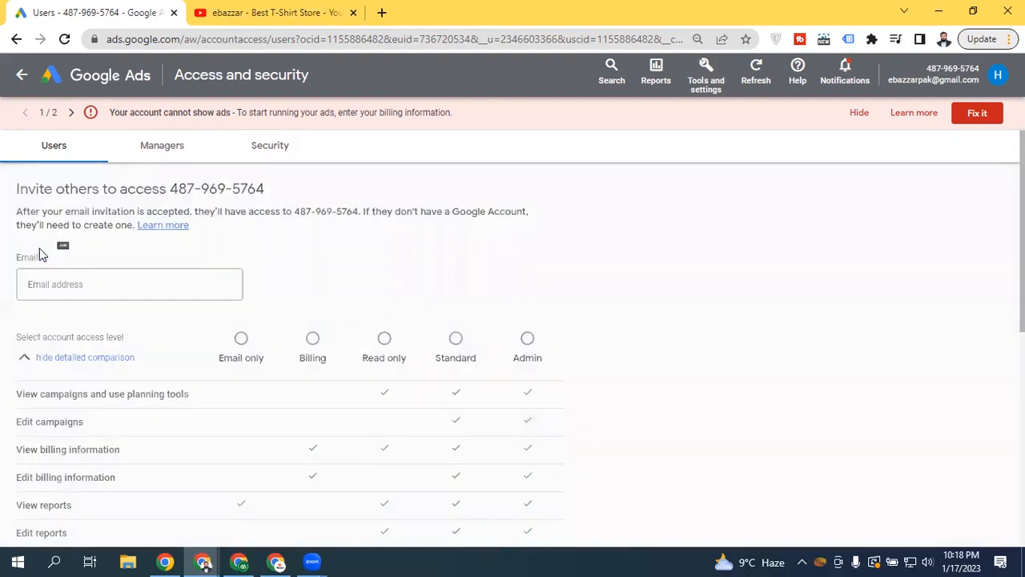
Compare the Admin and Standard access levels and their permission descriptions in the invite form
scroll(513, 336, down, 3)
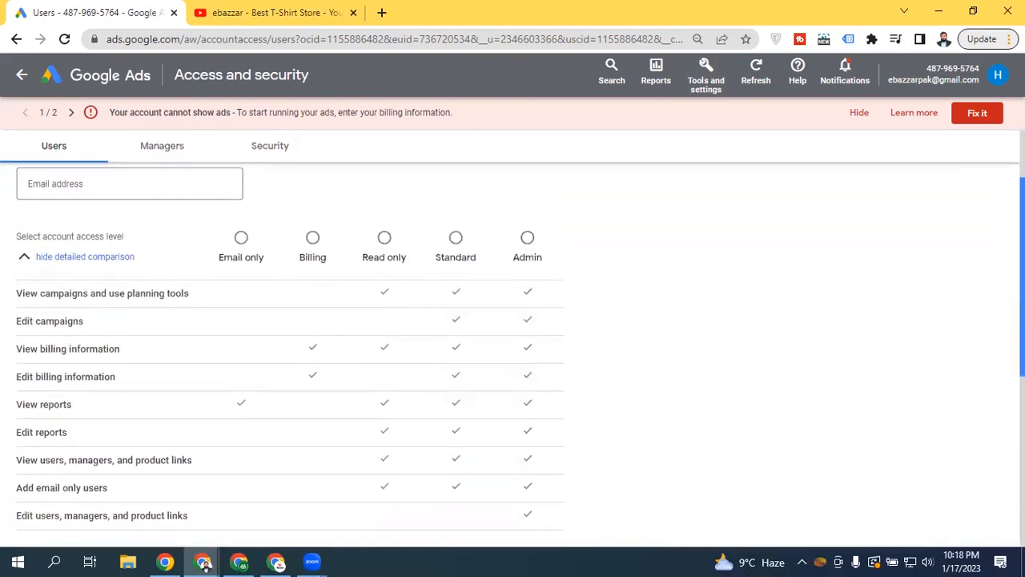
click(528, 238)
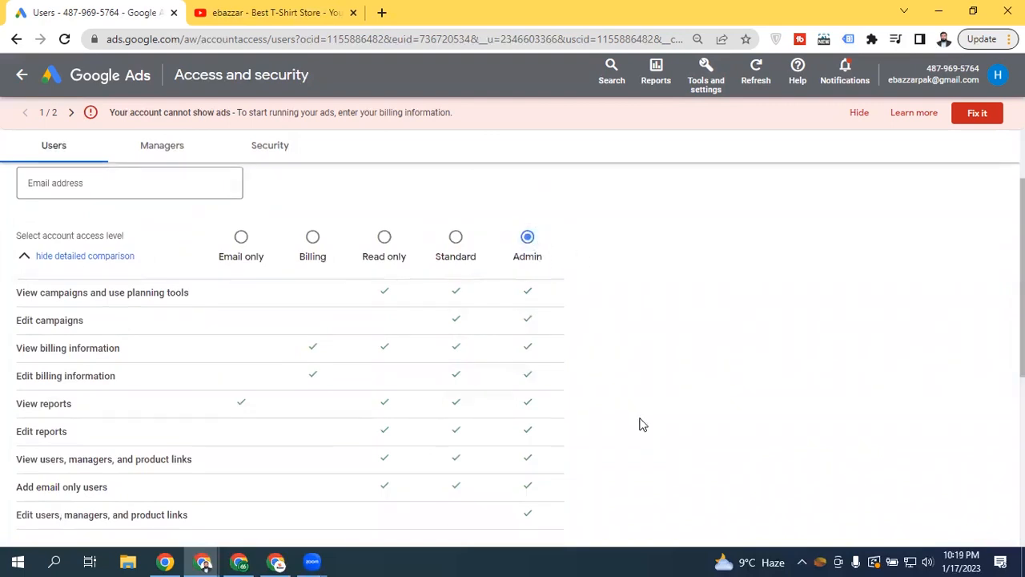
click(464, 252)
scroll(464, 252, down, 3)
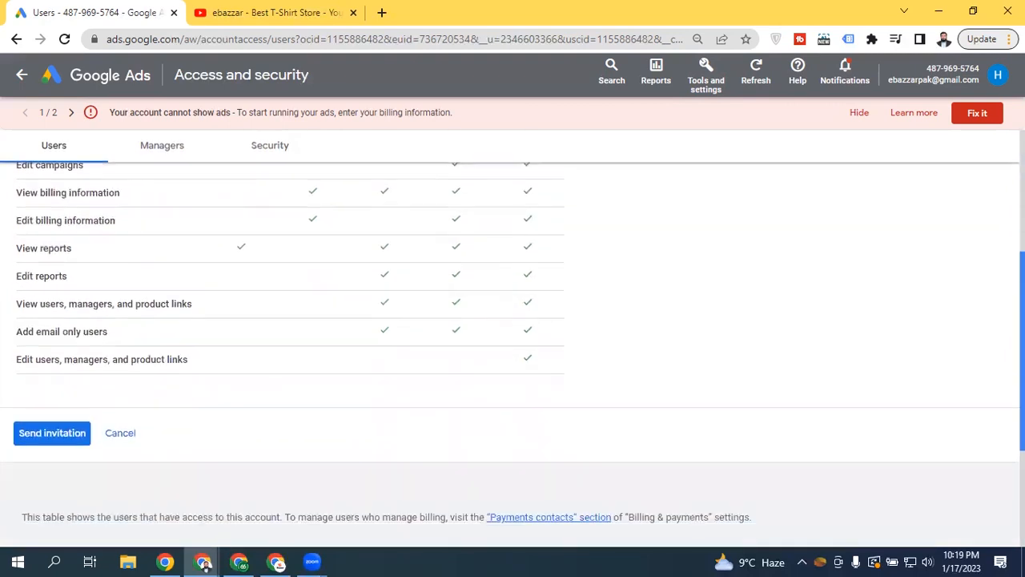
scroll(471, 246, up, 1)
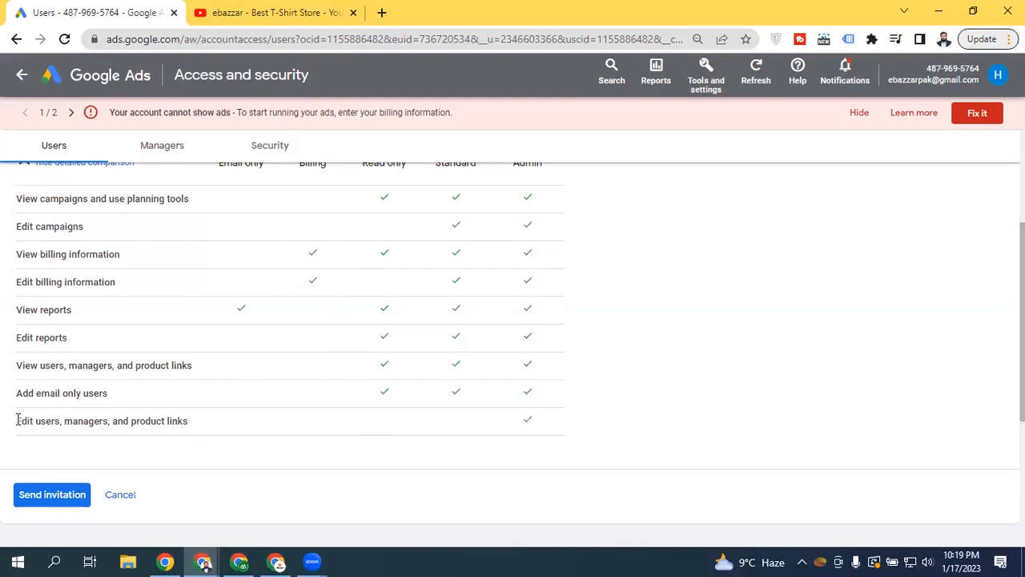
drag(35, 421, 205, 422)
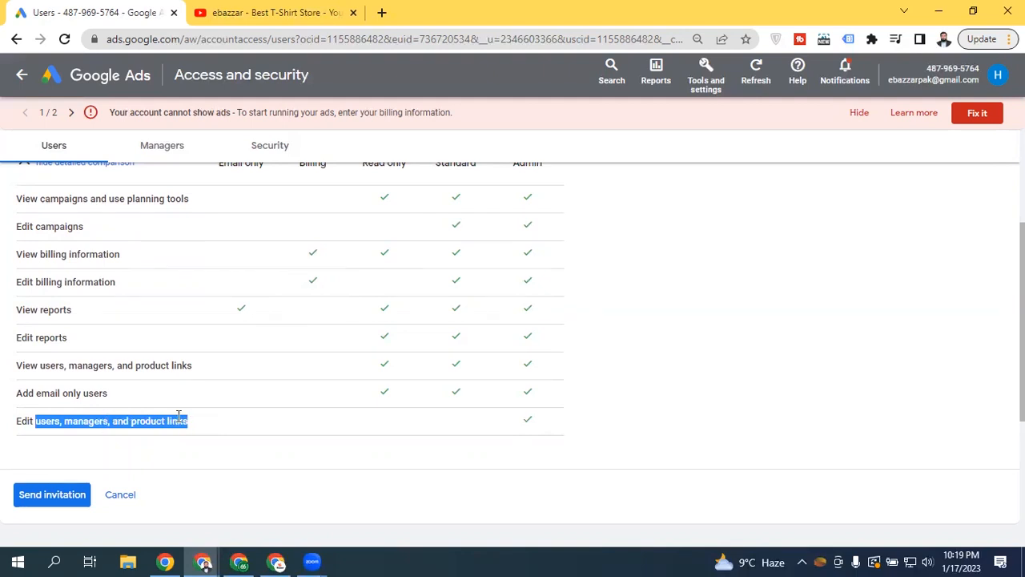
drag(37, 200, 522, 359)
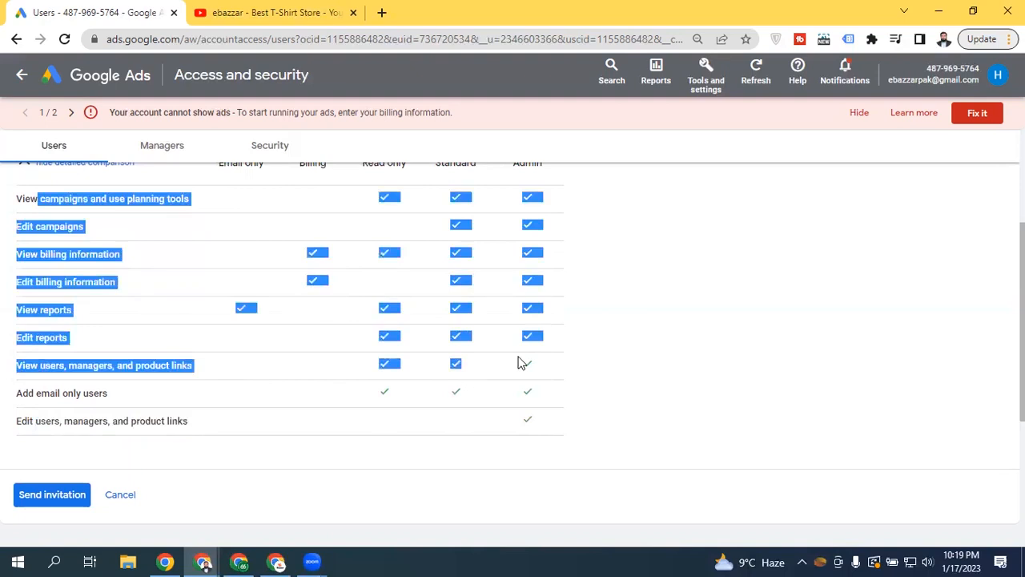
click(672, 358)
Settle the new user's access level on Admin, leaving the e-mail field empty
scroll(817, 376, up, 2)
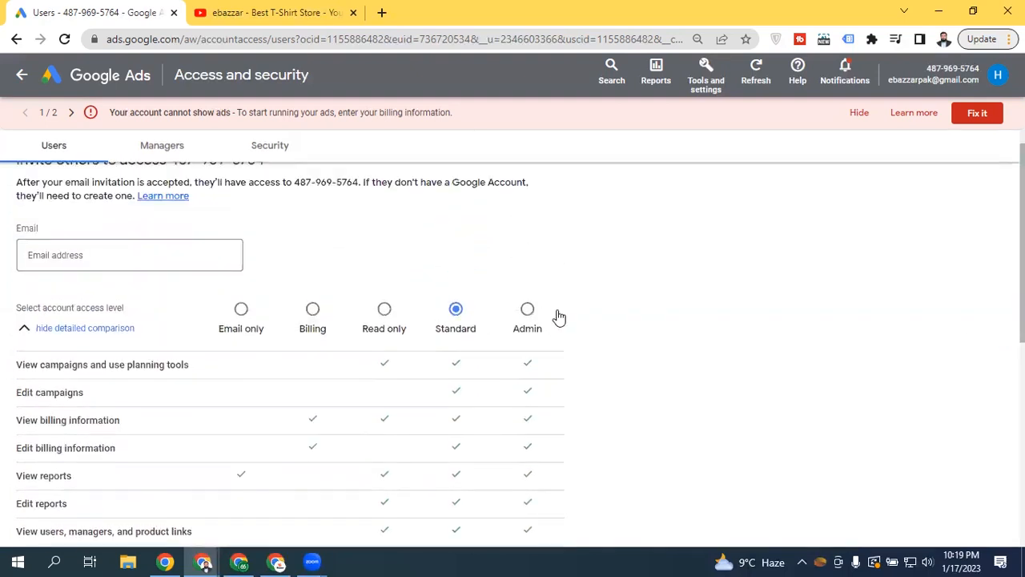
click(527, 311)
click(134, 253)
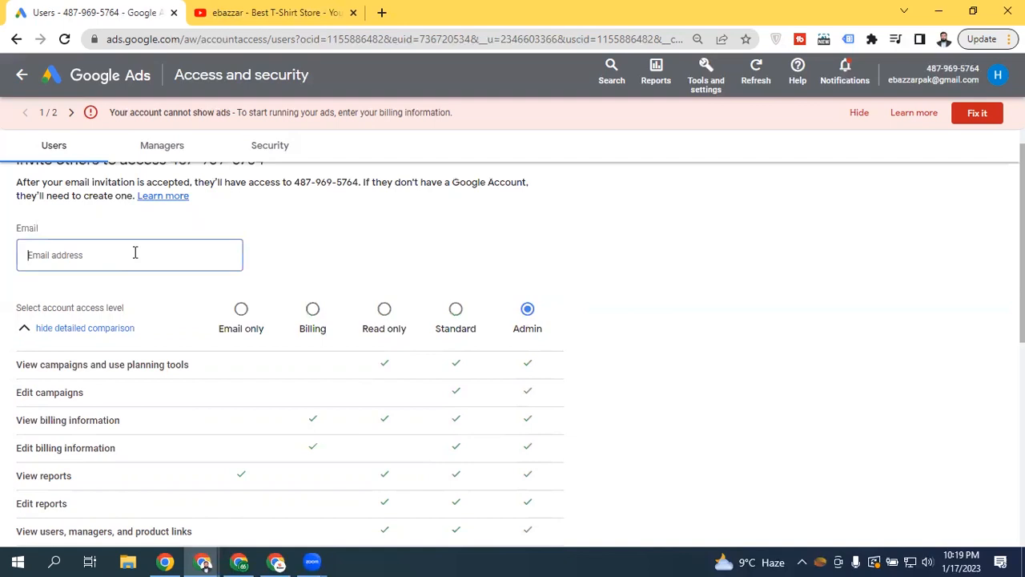
click(456, 310)
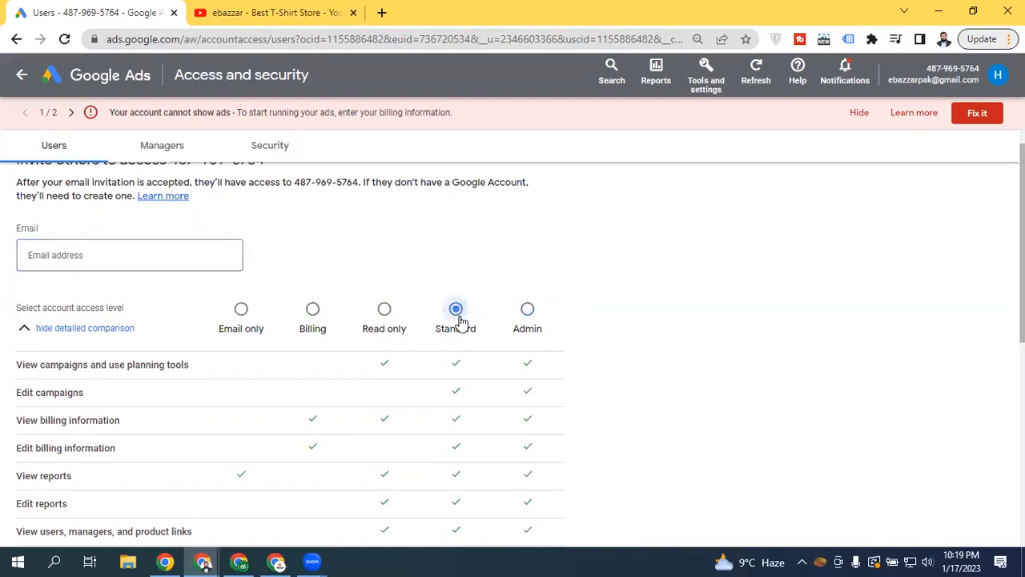
click(511, 320)
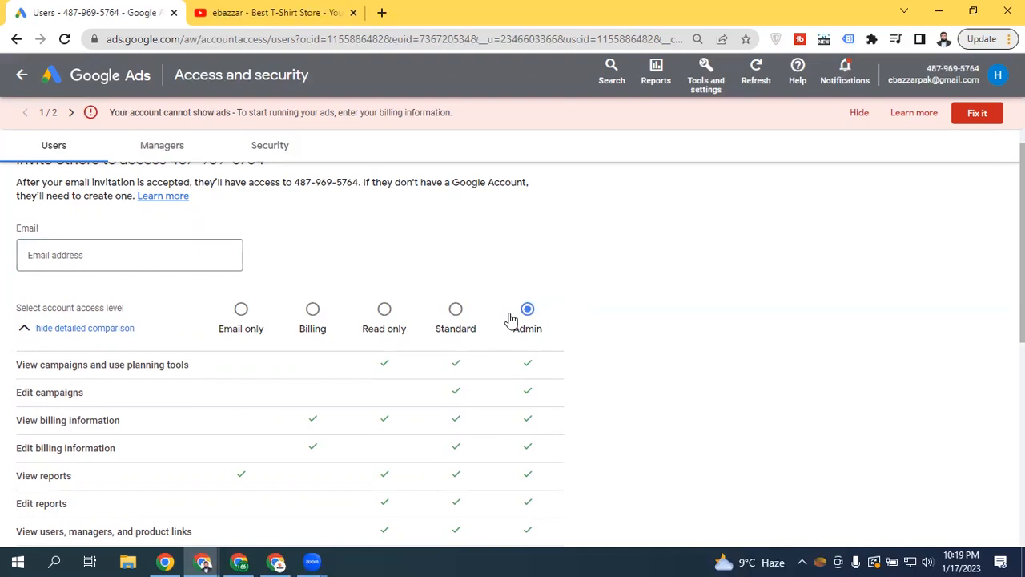
scroll(348, 335, up, 1)
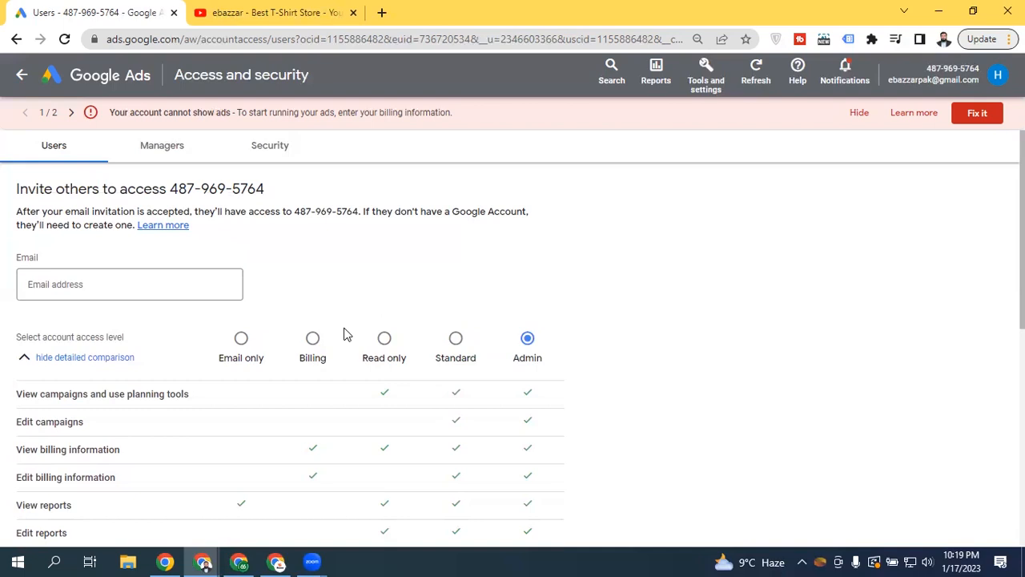
Enter the invitee's e-mail address, send the Admin invitation, and go back to All campaigns
click(103, 281)
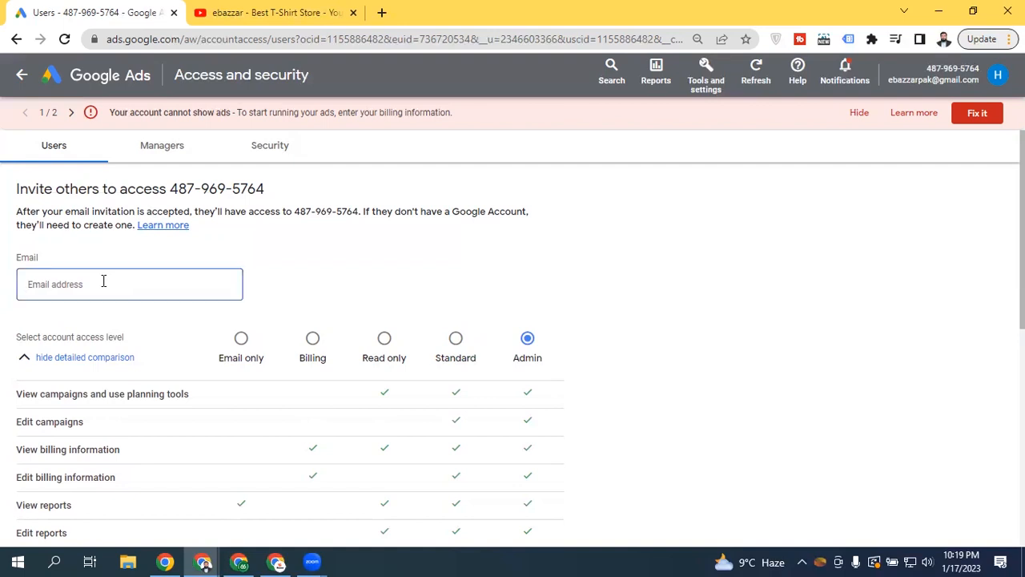
click(916, 407)
scroll(916, 406, down, 5)
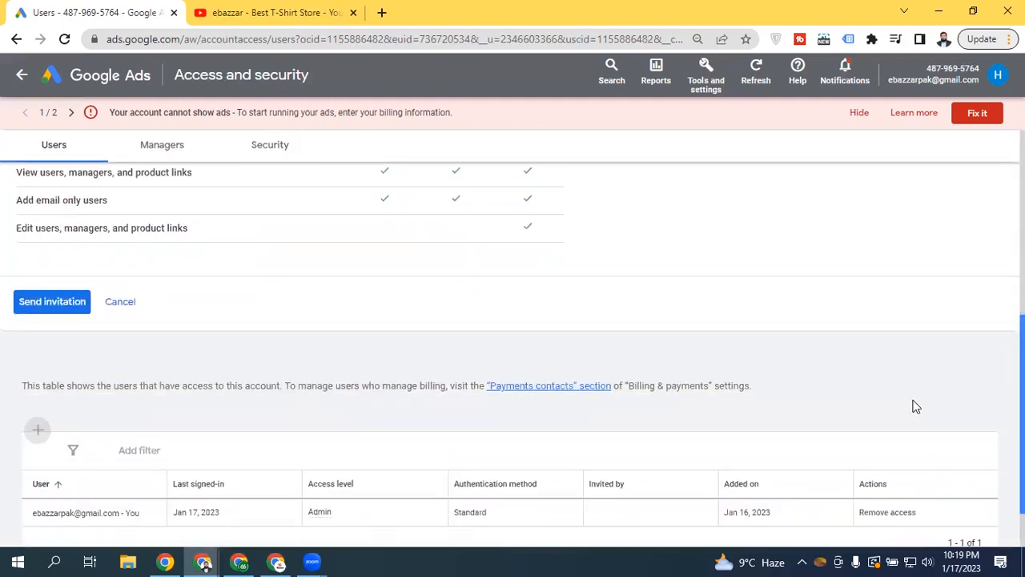
click(50, 298)
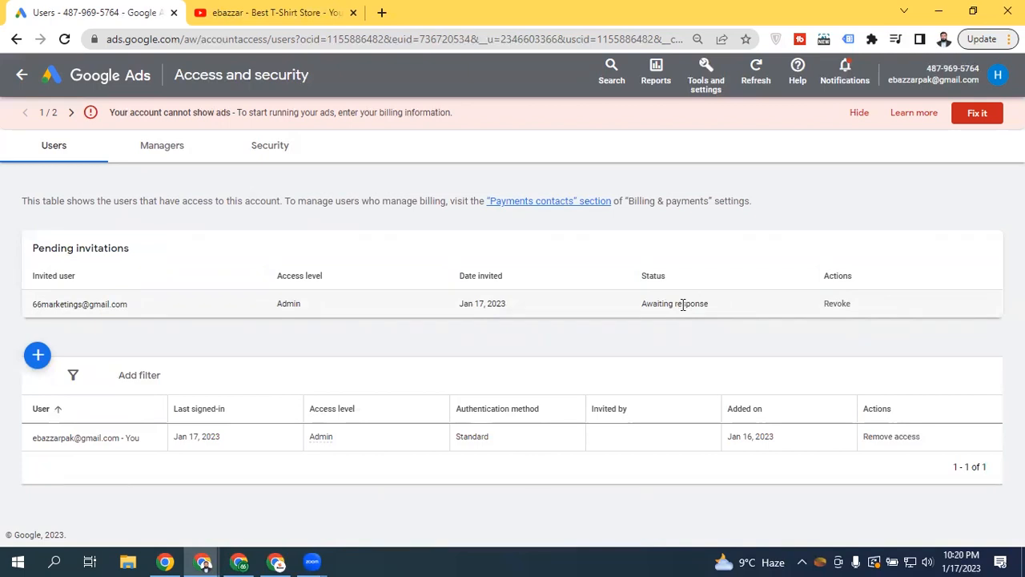
click(33, 84)
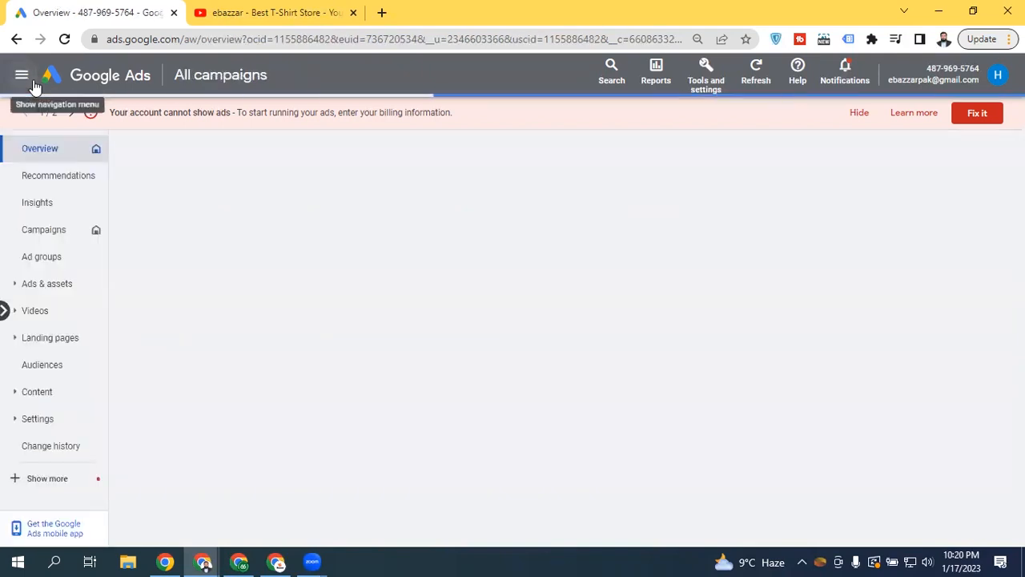